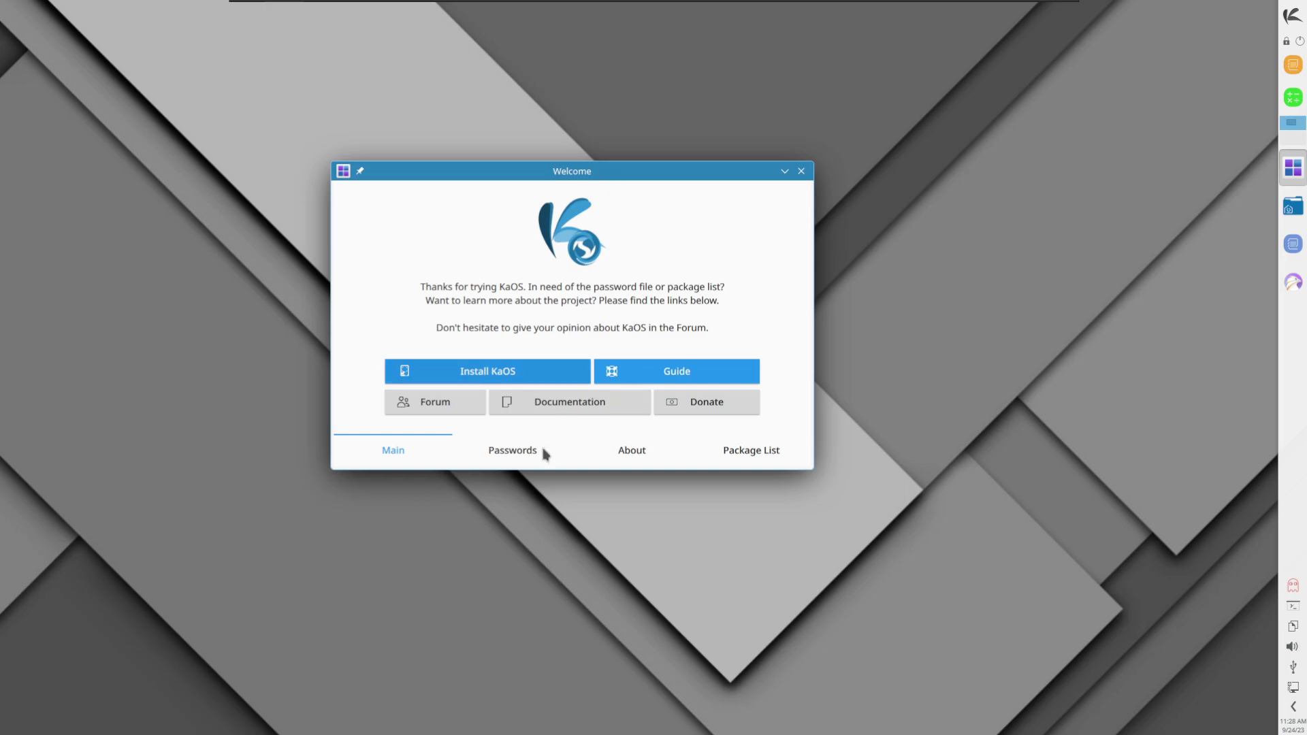
Step: Browse KaOS Welcome's Passwords, Main, About and Package List pages
left_click(511, 451)
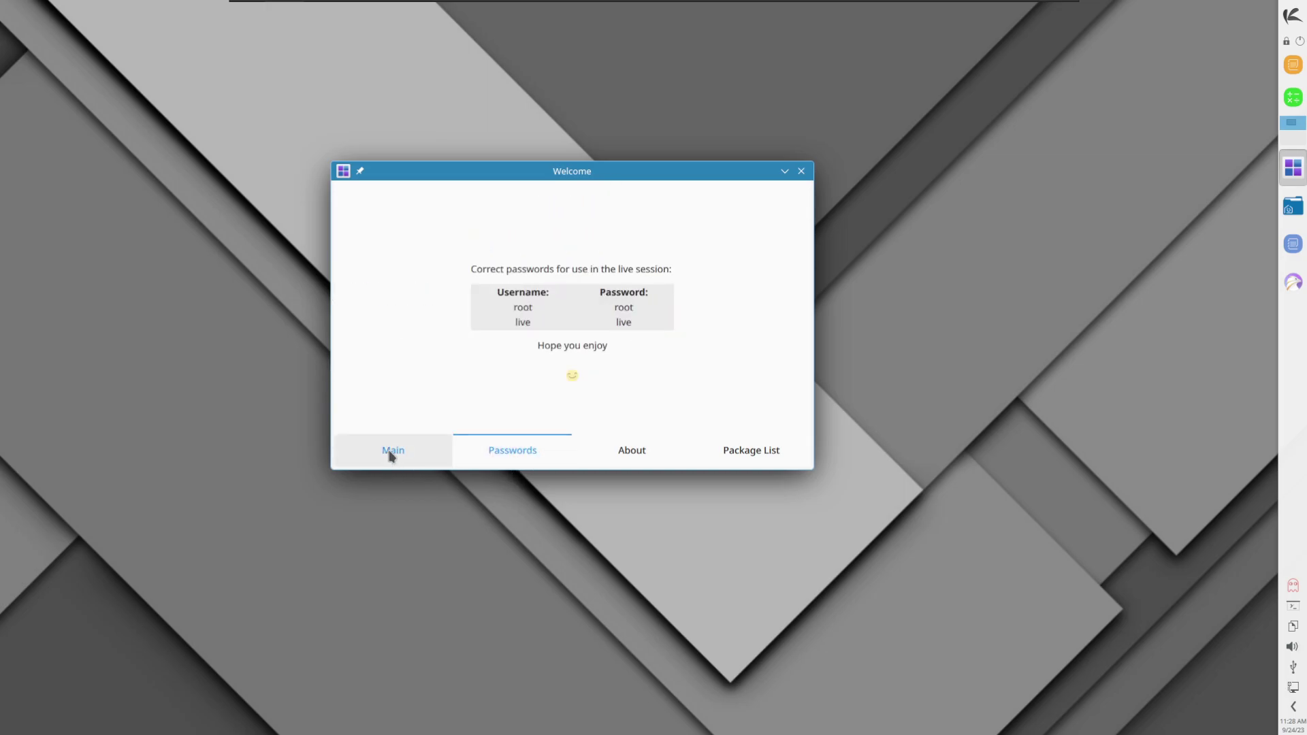
left_click(393, 453)
left_click(644, 453)
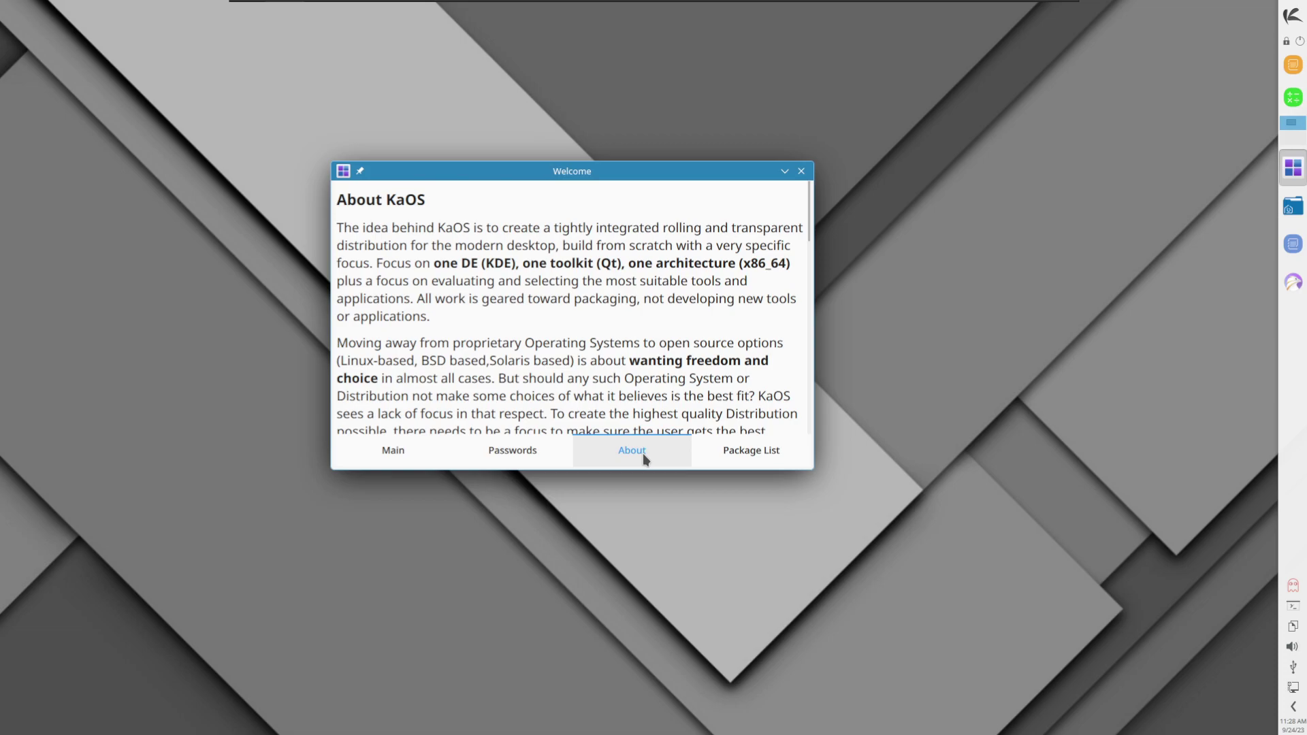
left_click(382, 450)
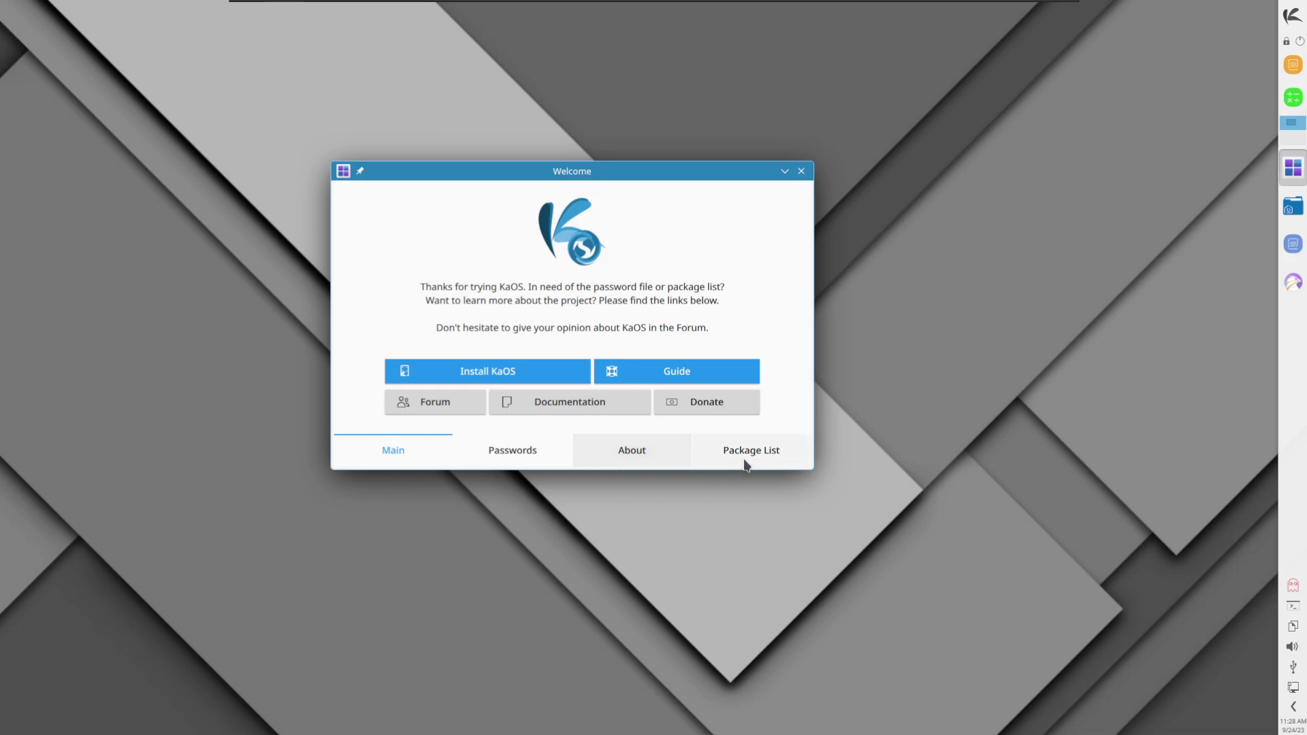
left_click(747, 460)
Step: Scroll through the About KaOS description, then go back to the Main page
left_click(647, 453)
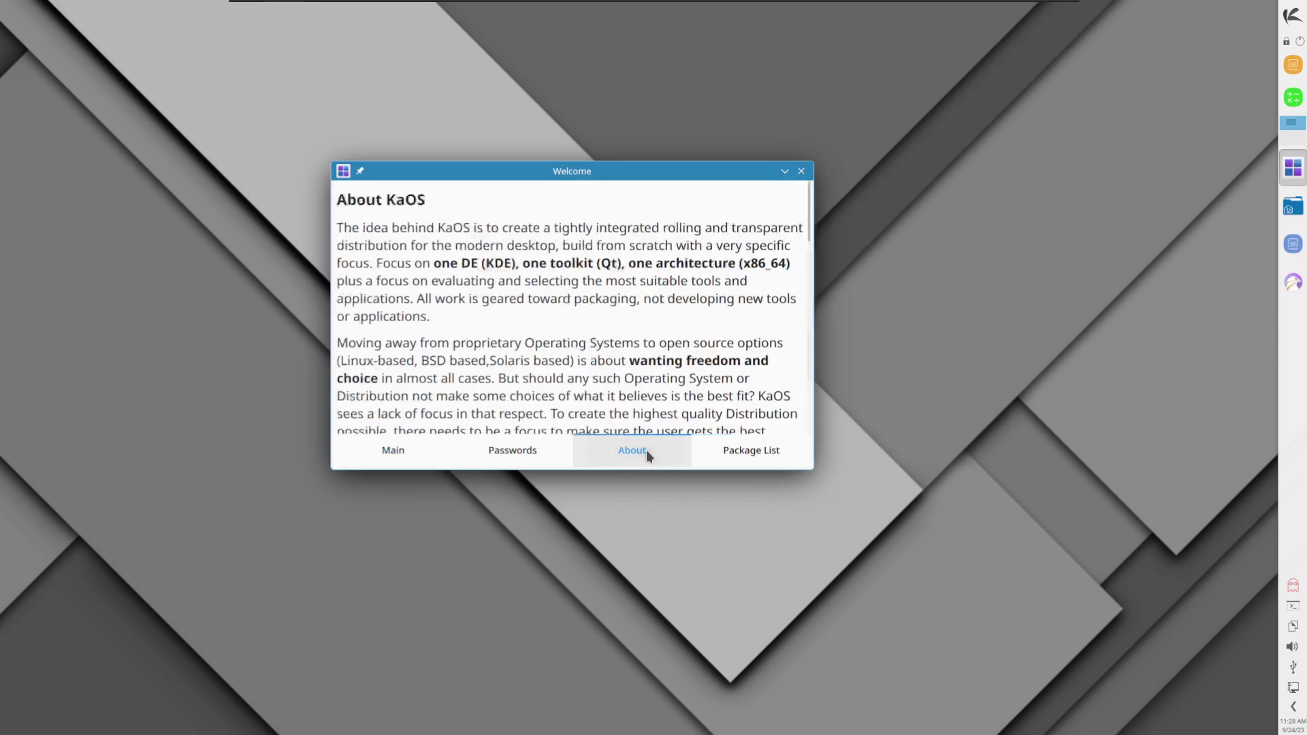
scroll(799, 362, "down", 10)
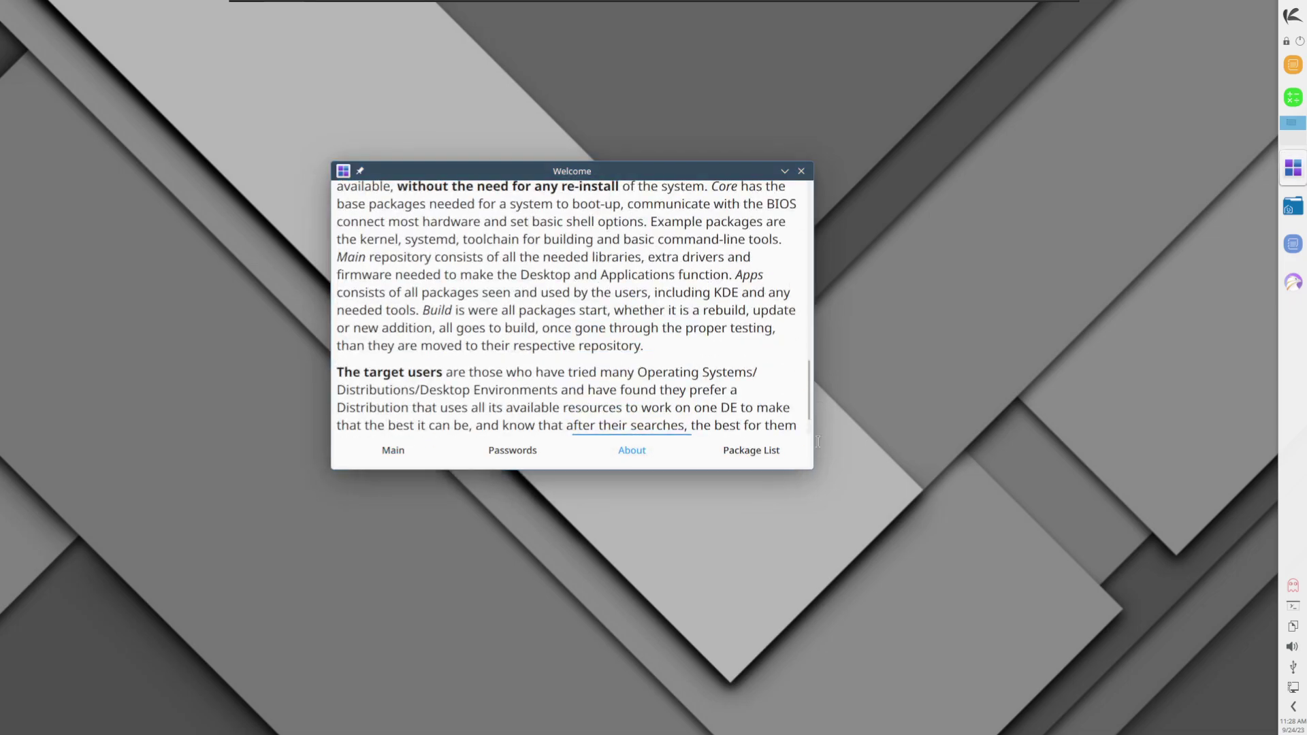
scroll(704, 374, "down", 4)
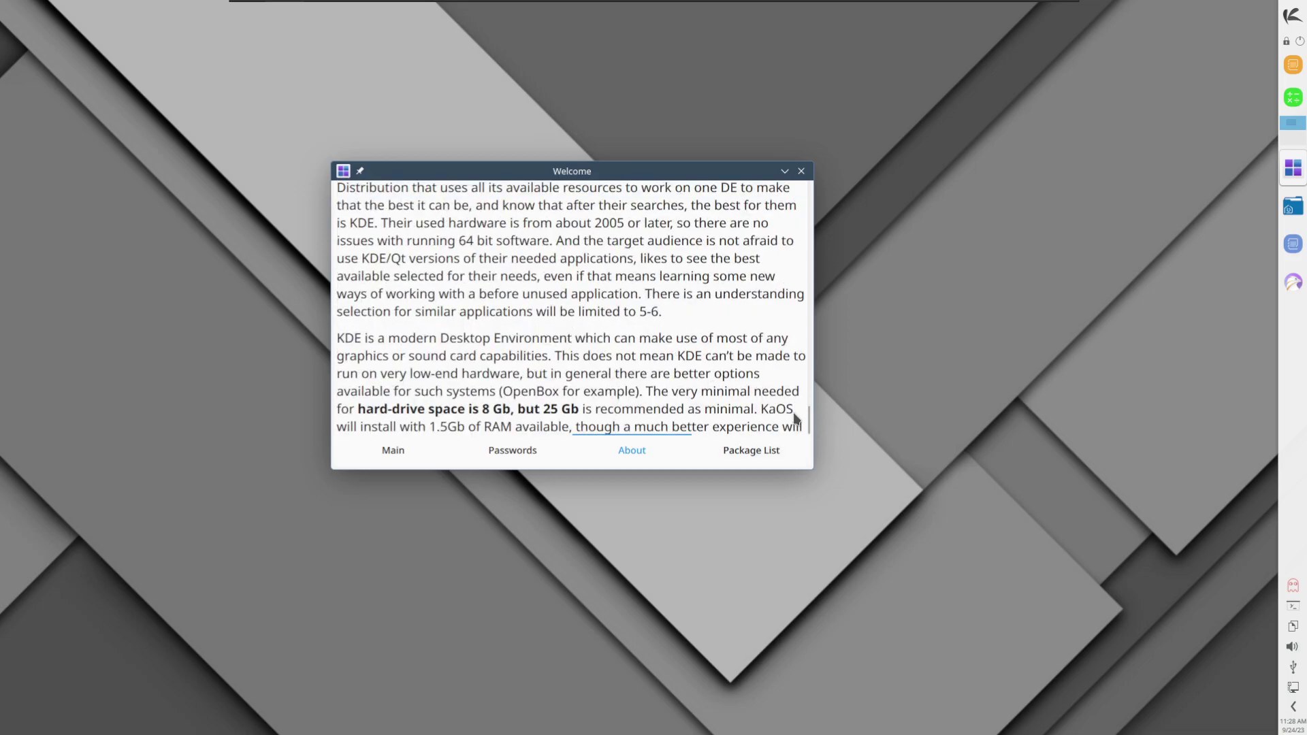
scroll(777, 409, "up", 1)
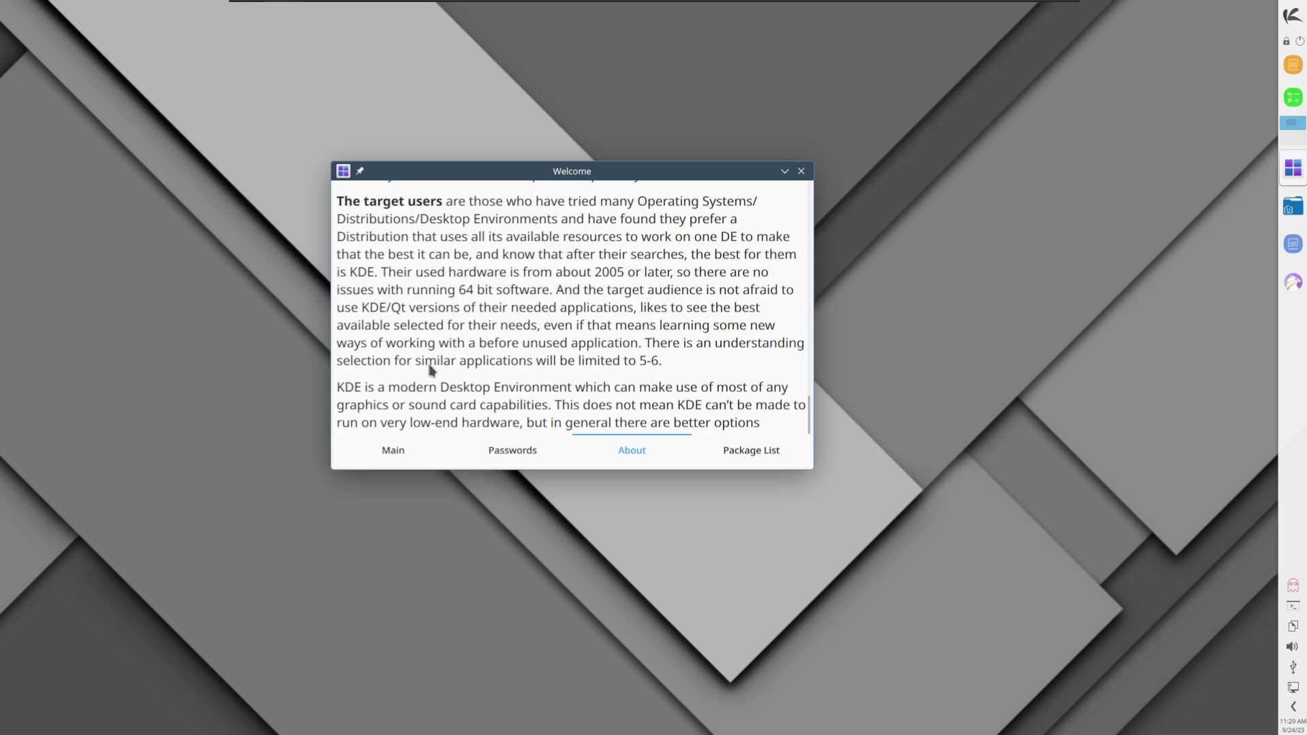
left_click(395, 454)
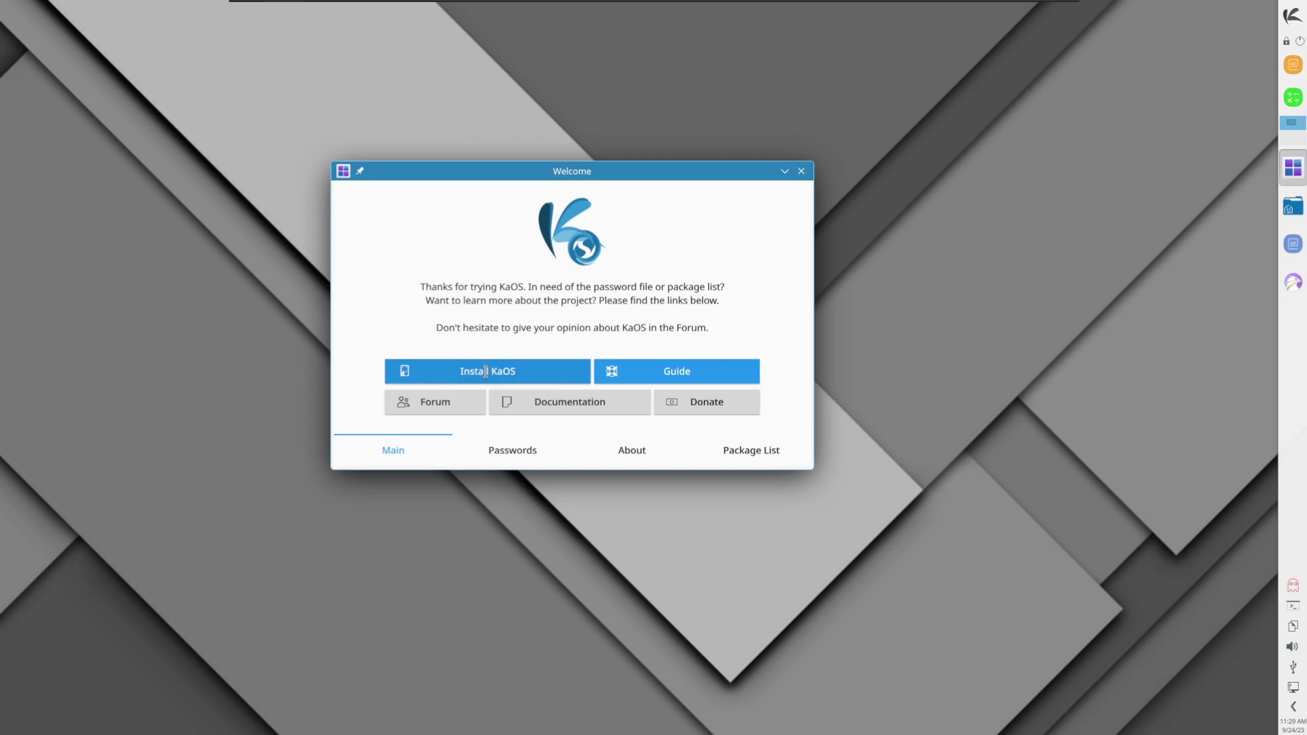
Step: Launch the installer, keep American English, and accept the America/Los_Angeles timezone
left_click(485, 371)
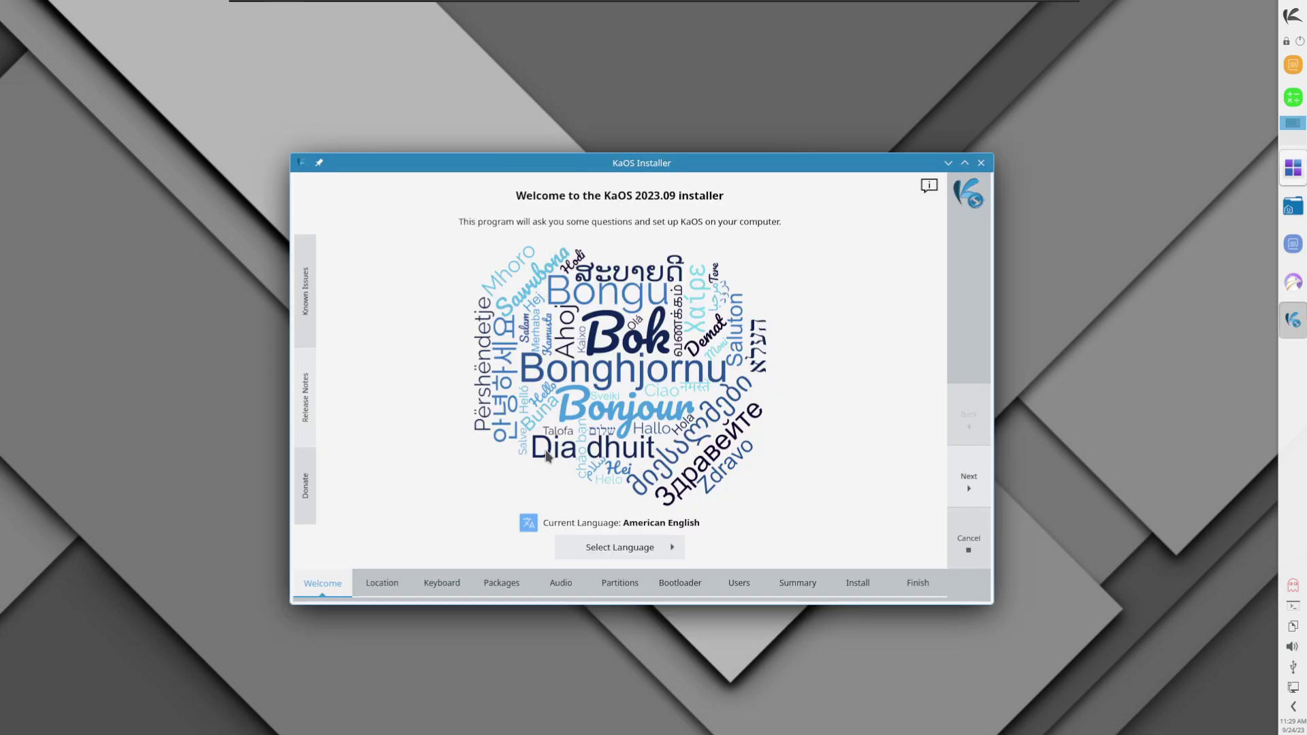
left_click(664, 550)
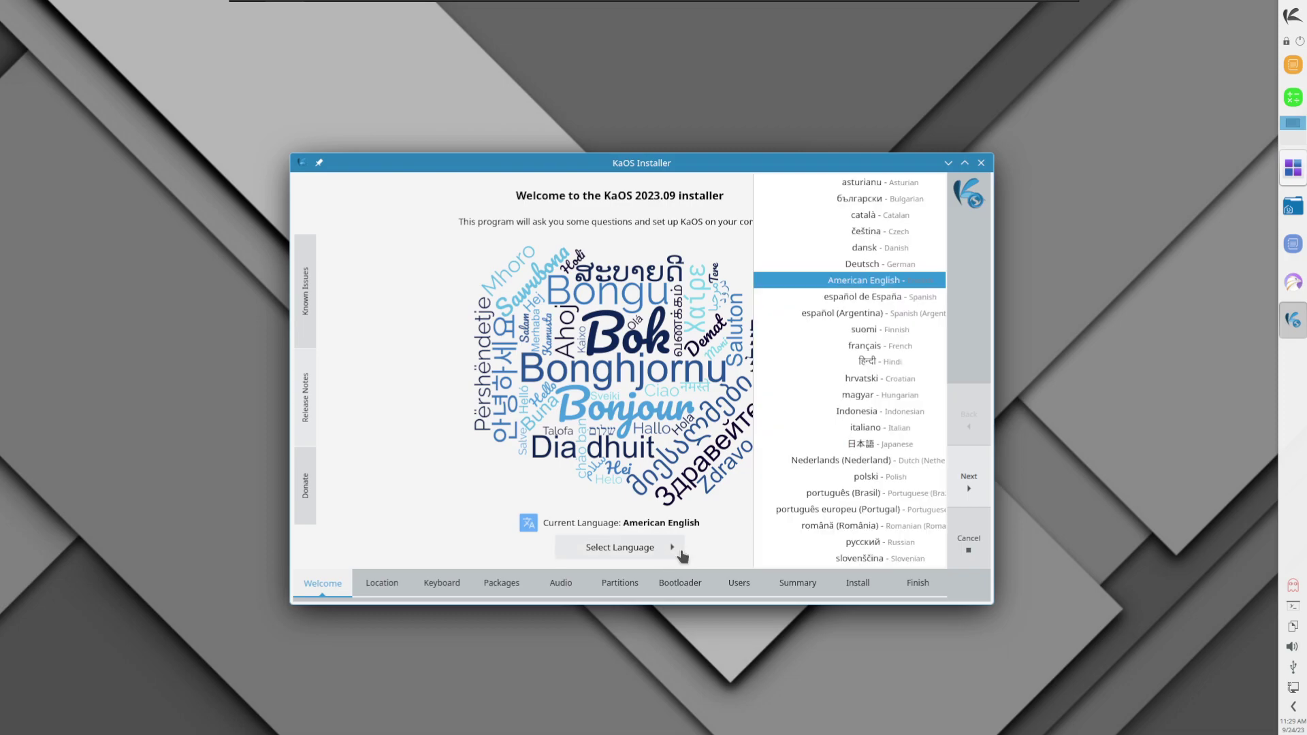
left_click(829, 282)
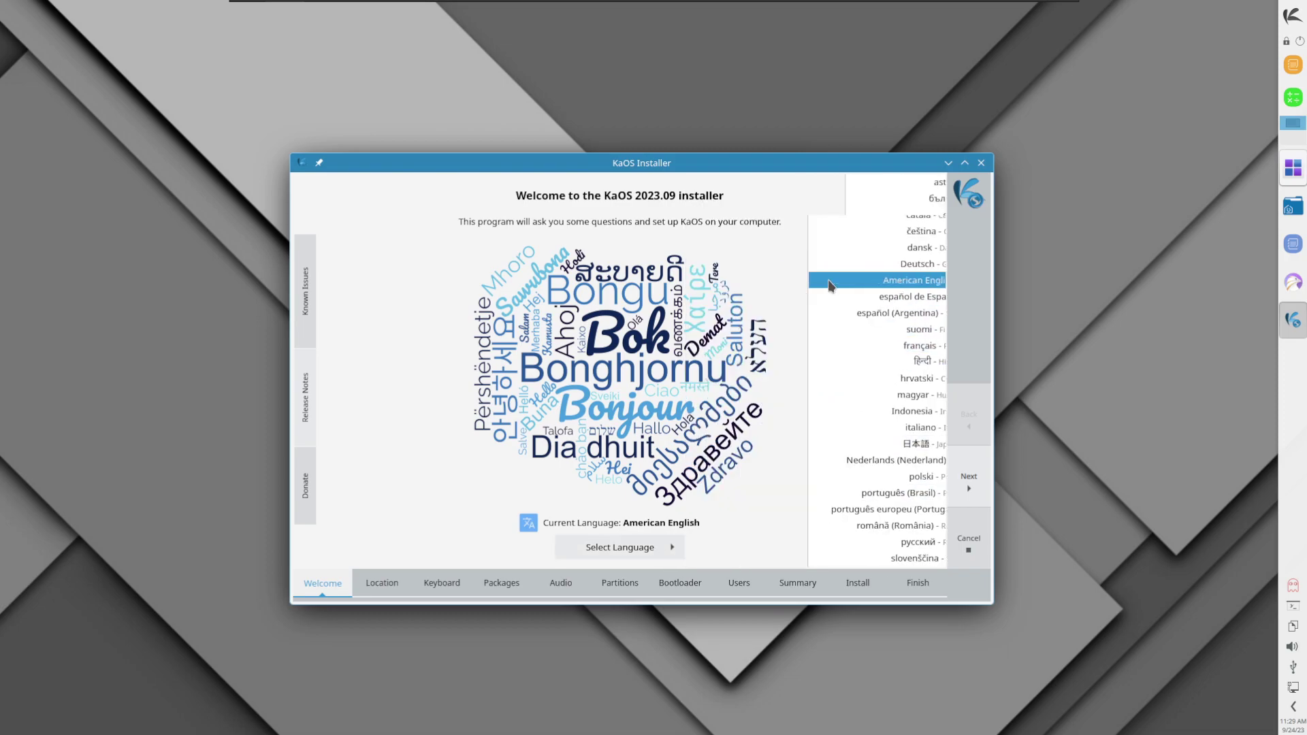
left_click(971, 490)
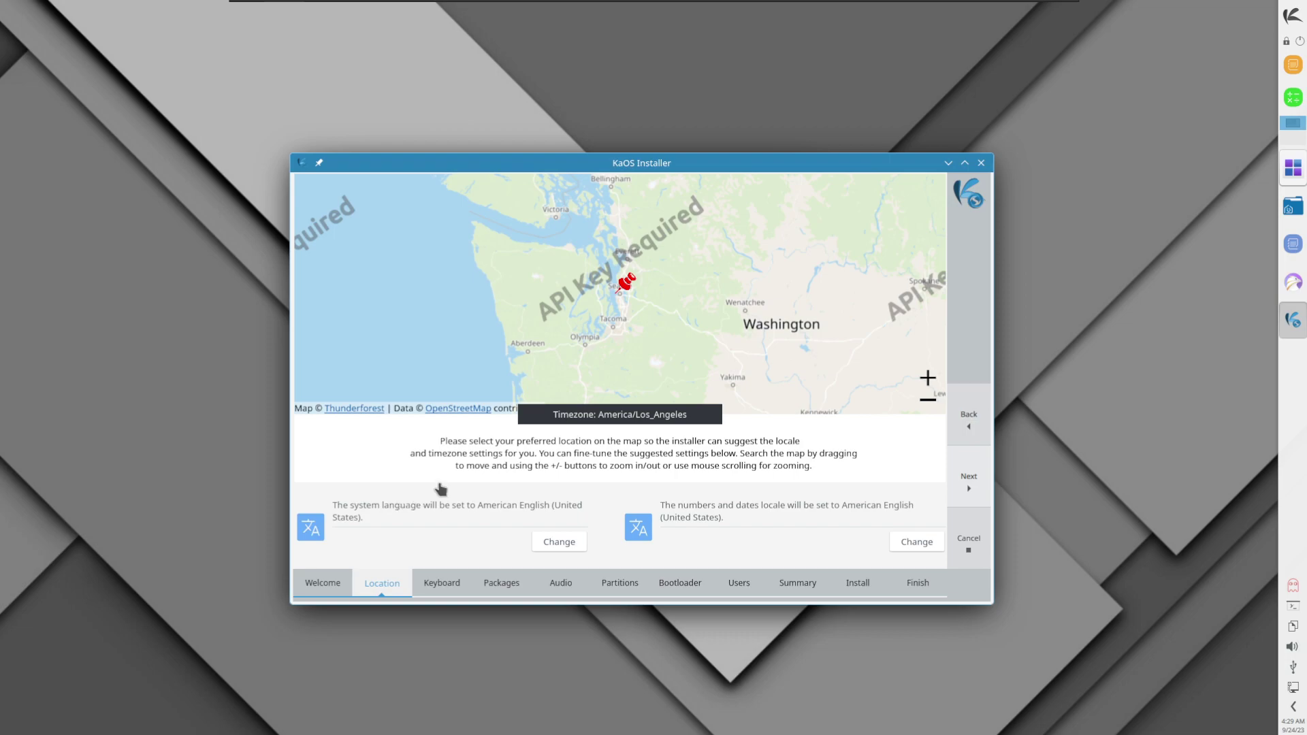
left_click_drag(616, 299, 611, 412)
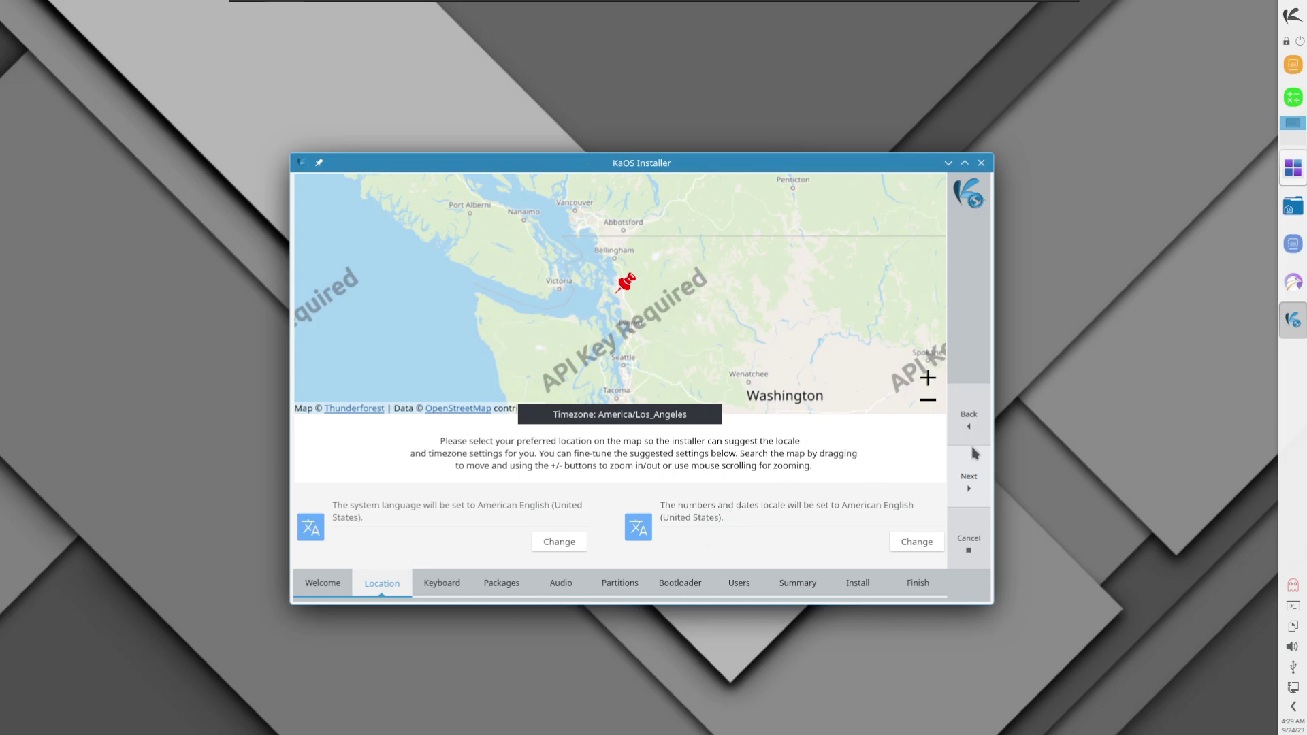
left_click(970, 480)
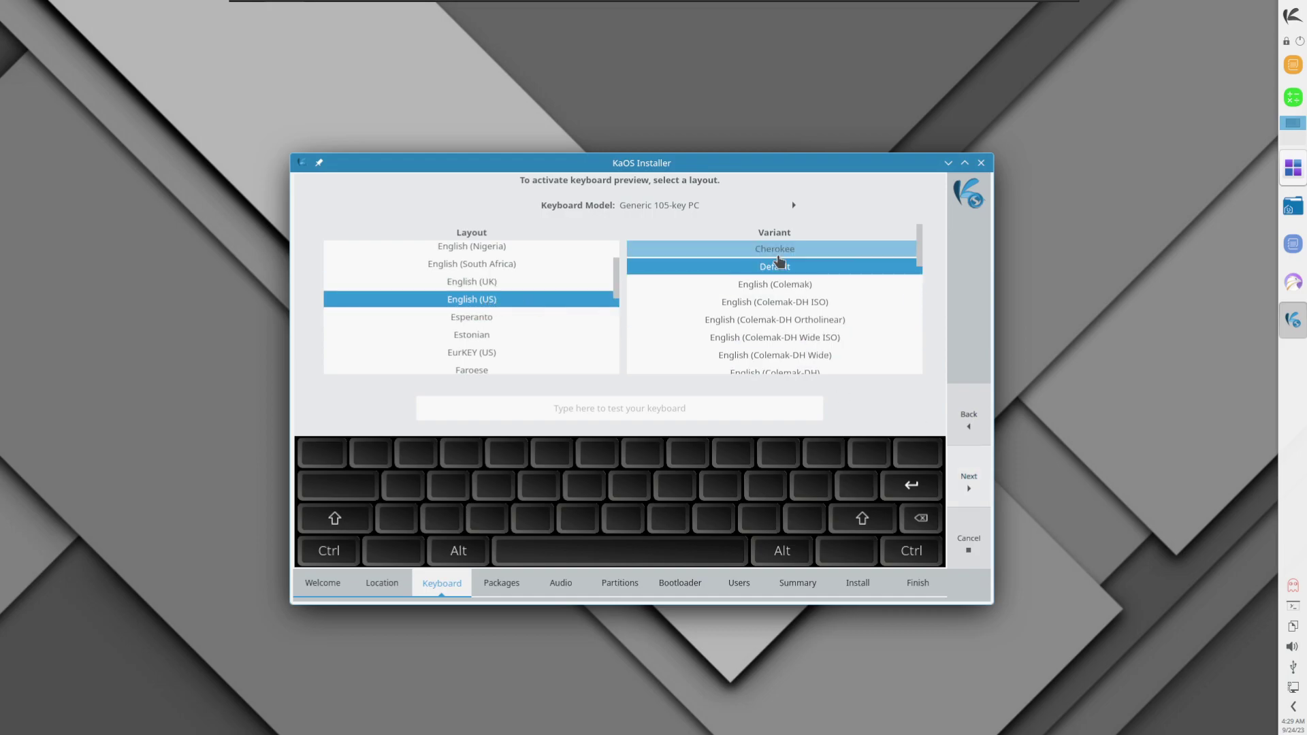
Step: Keep the English (US) keyboard and leave LibreOffice as the office package choice
left_click(978, 485)
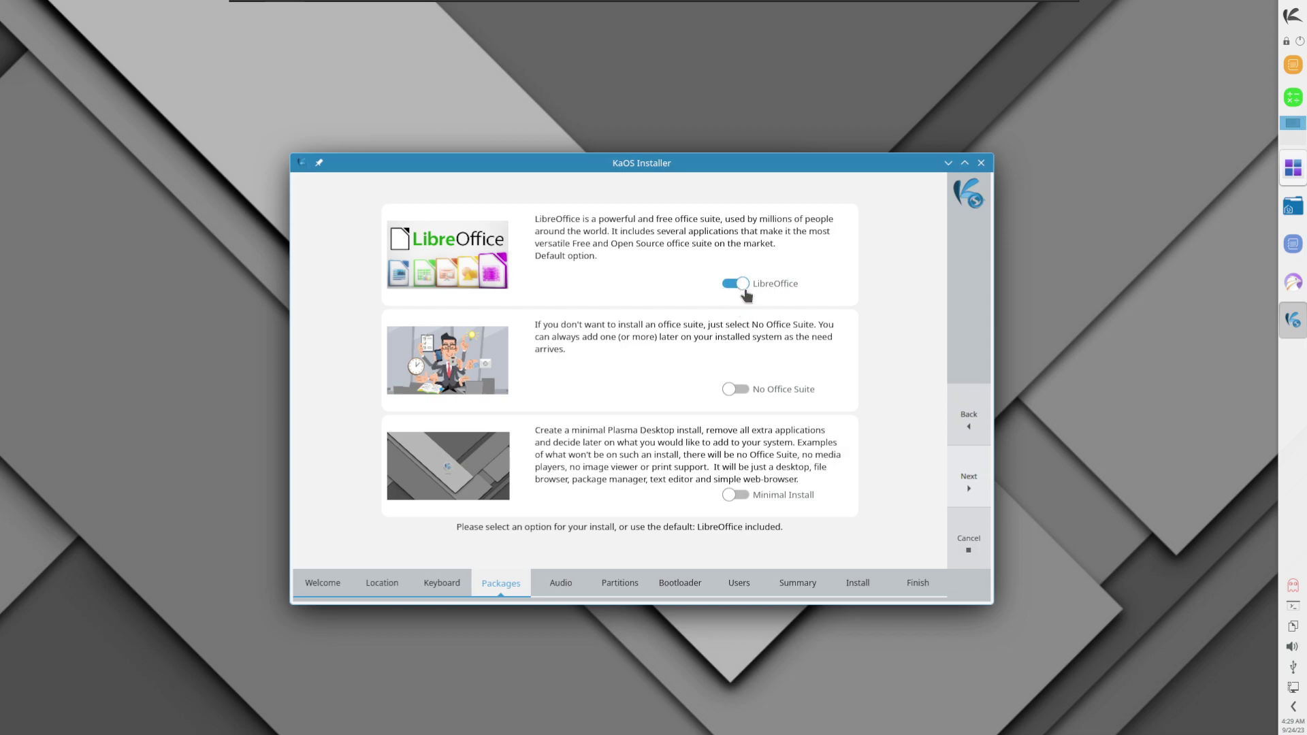
left_click(732, 397)
left_click(733, 286)
left_click(732, 502)
left_click(739, 285)
left_click(970, 481)
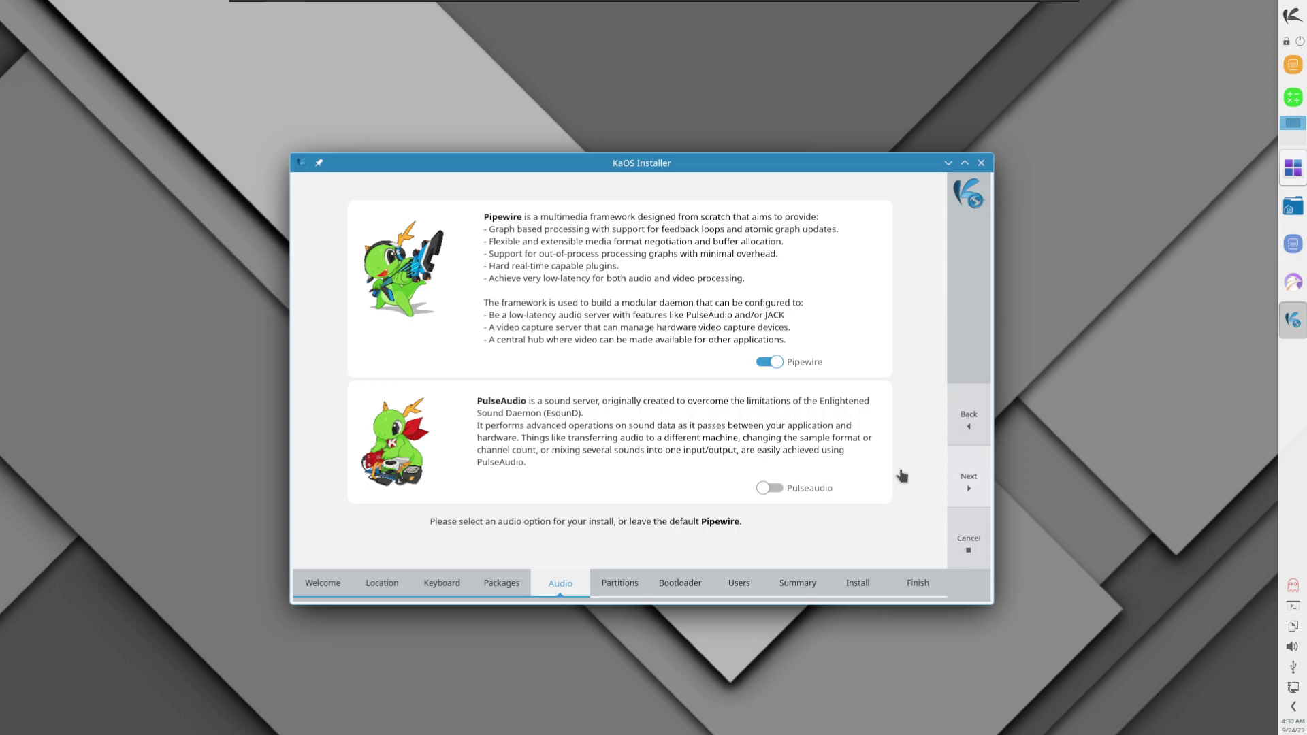
Step: Choose Erase disk on the 80 GB drive with xfs filesystem and Swap to file
left_click(982, 483)
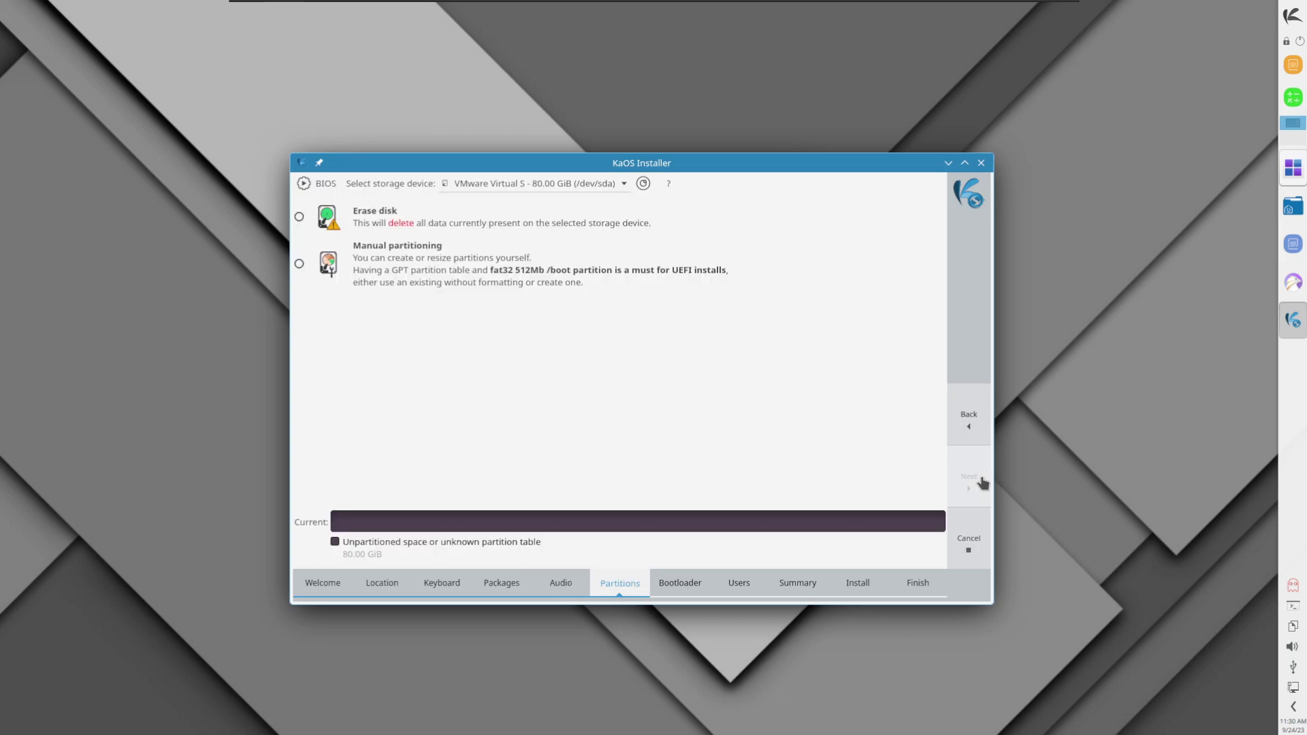
left_click(329, 226)
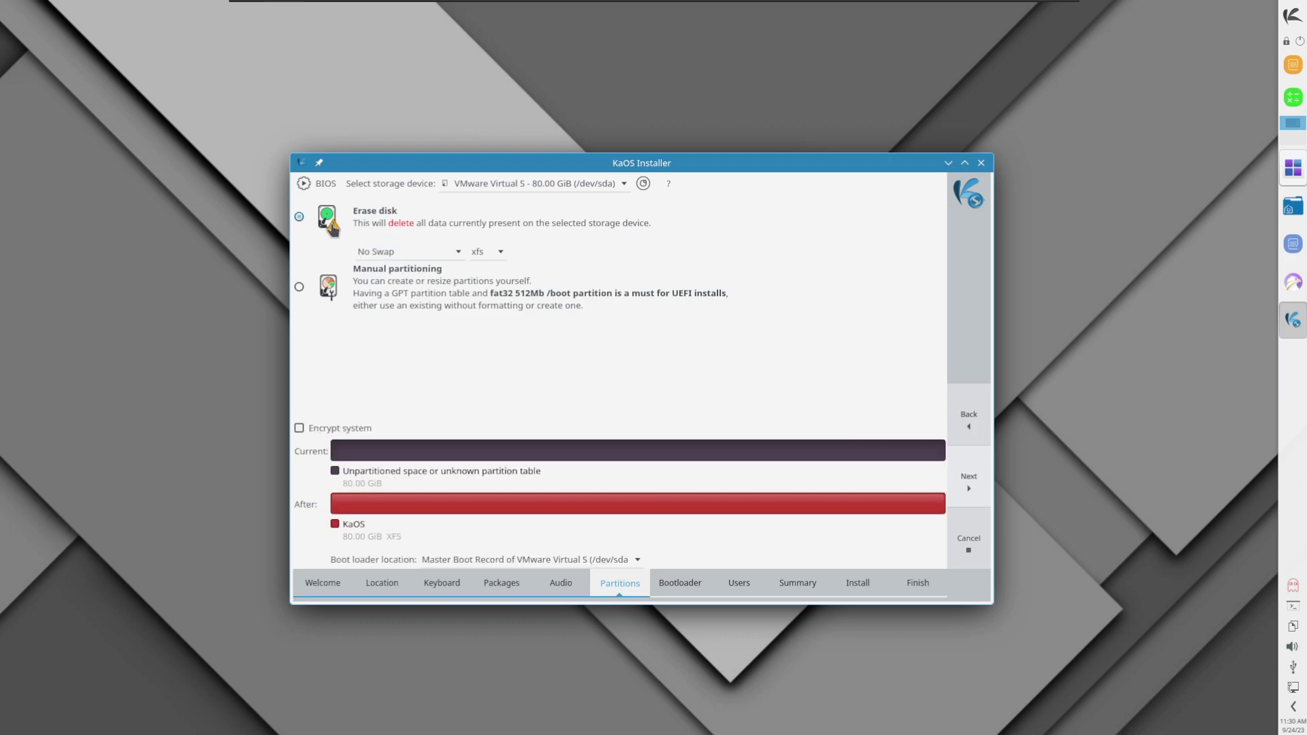
left_click(458, 260)
left_click(458, 256)
left_click(486, 271)
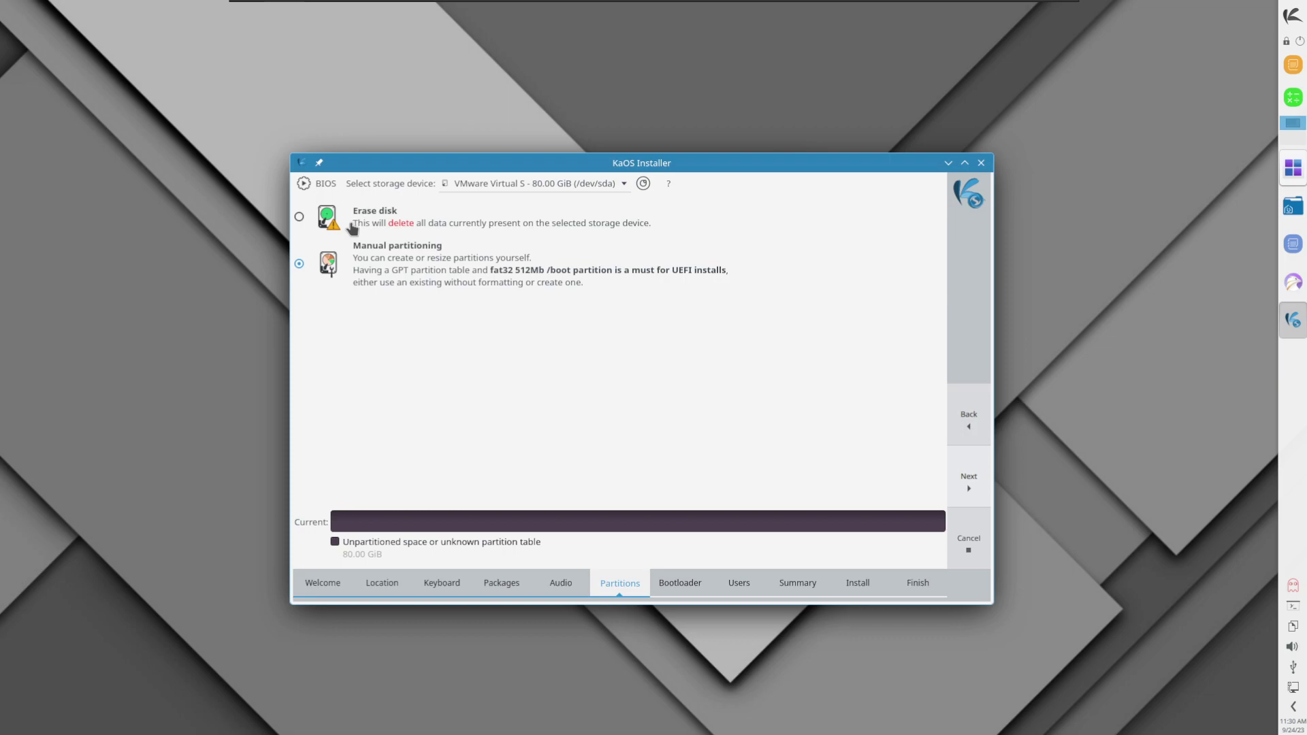
left_click(363, 230)
left_click(489, 253)
left_click(504, 254)
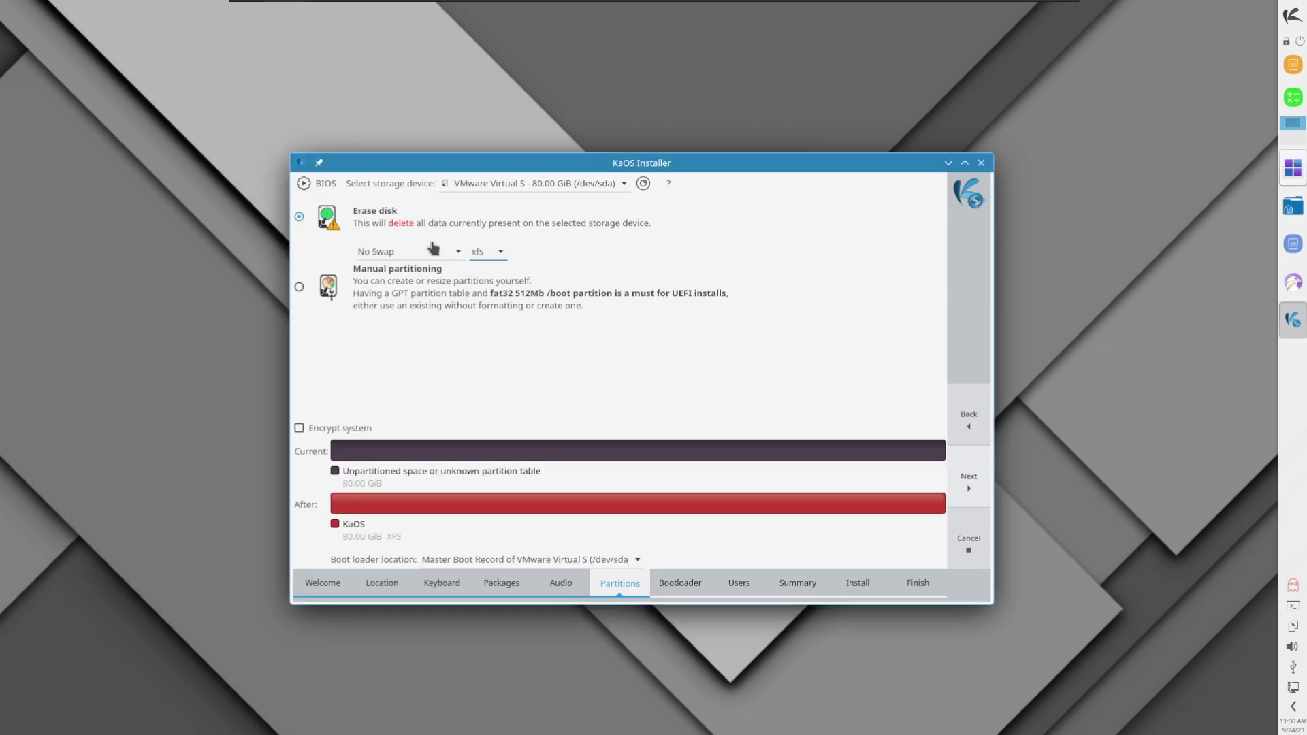
left_click(433, 260)
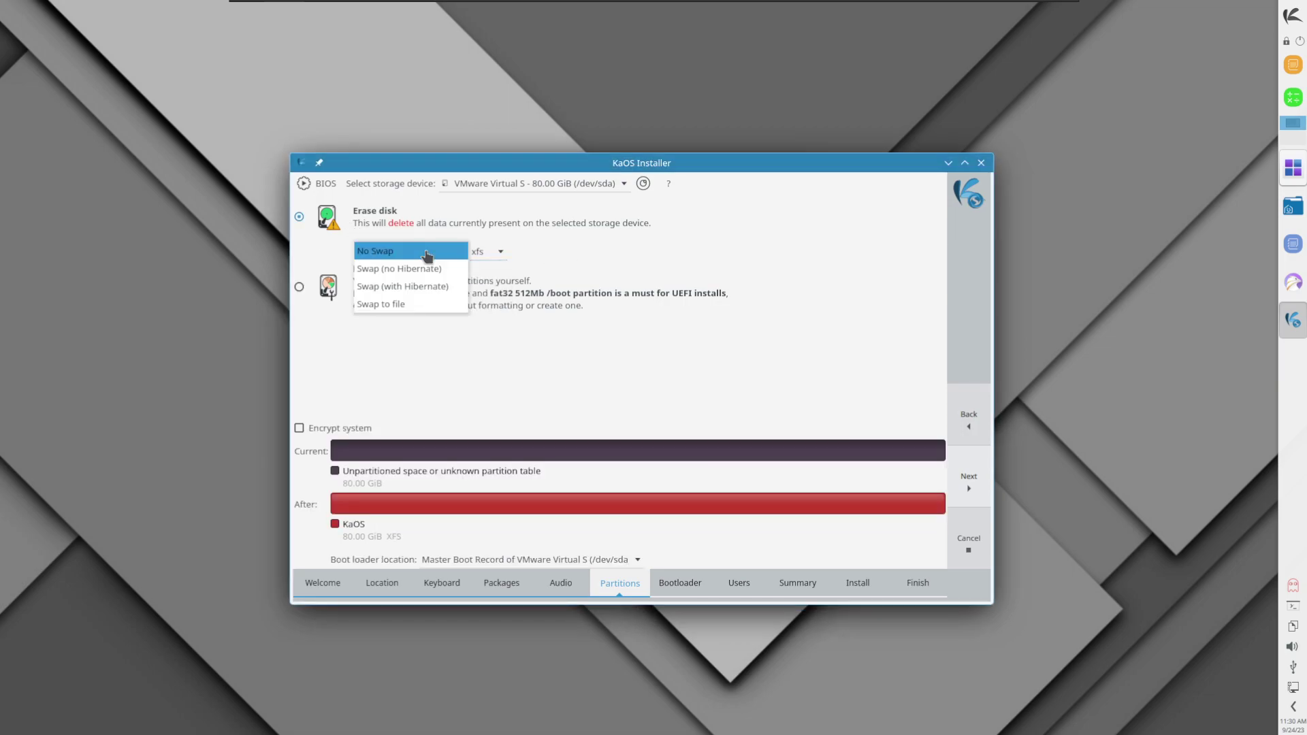
left_click(396, 308)
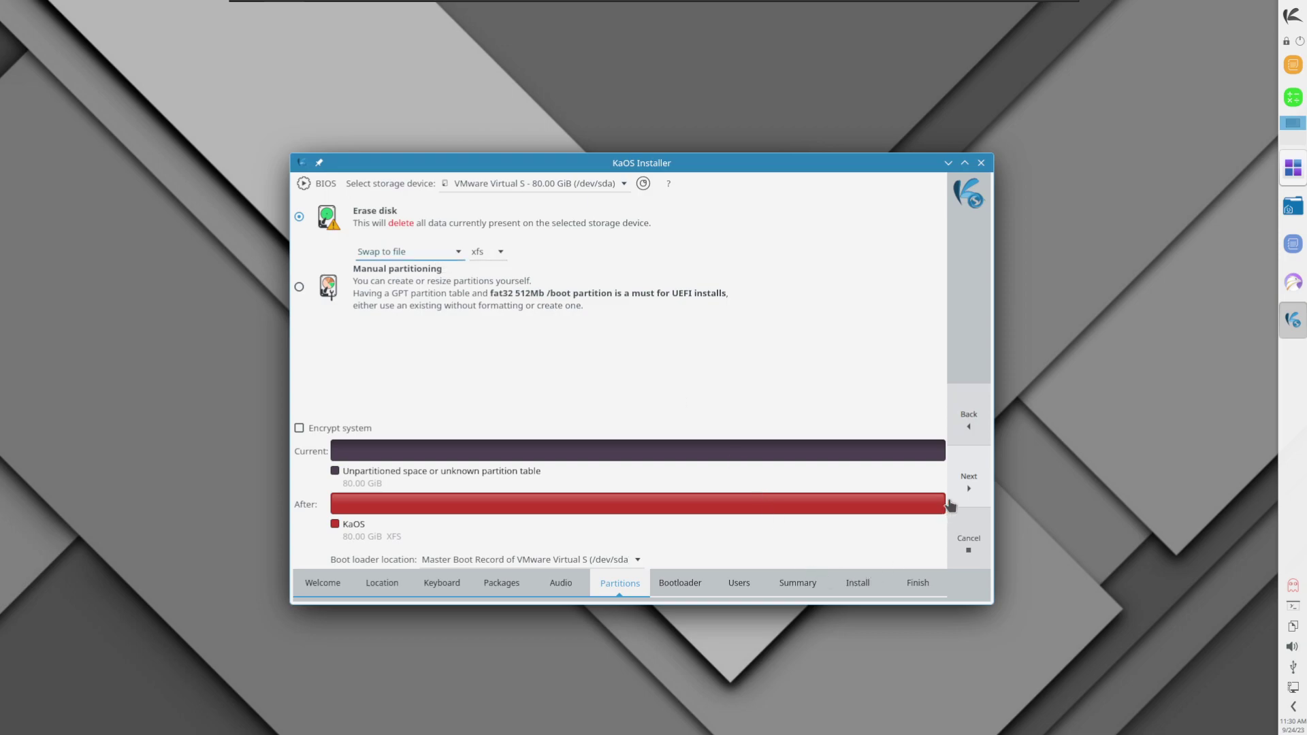
left_click(962, 489)
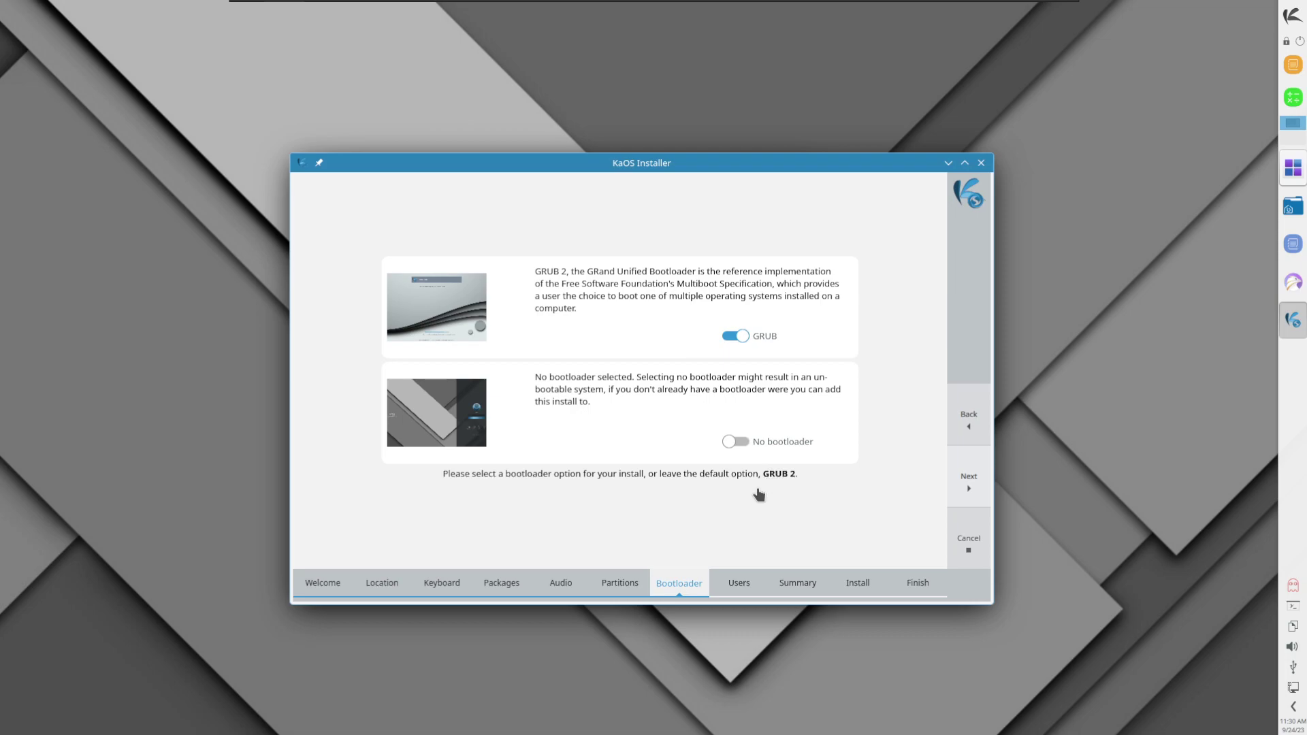
Step: Enter the user's full name, computer name kaosvm, and the account password twice
left_click(964, 479)
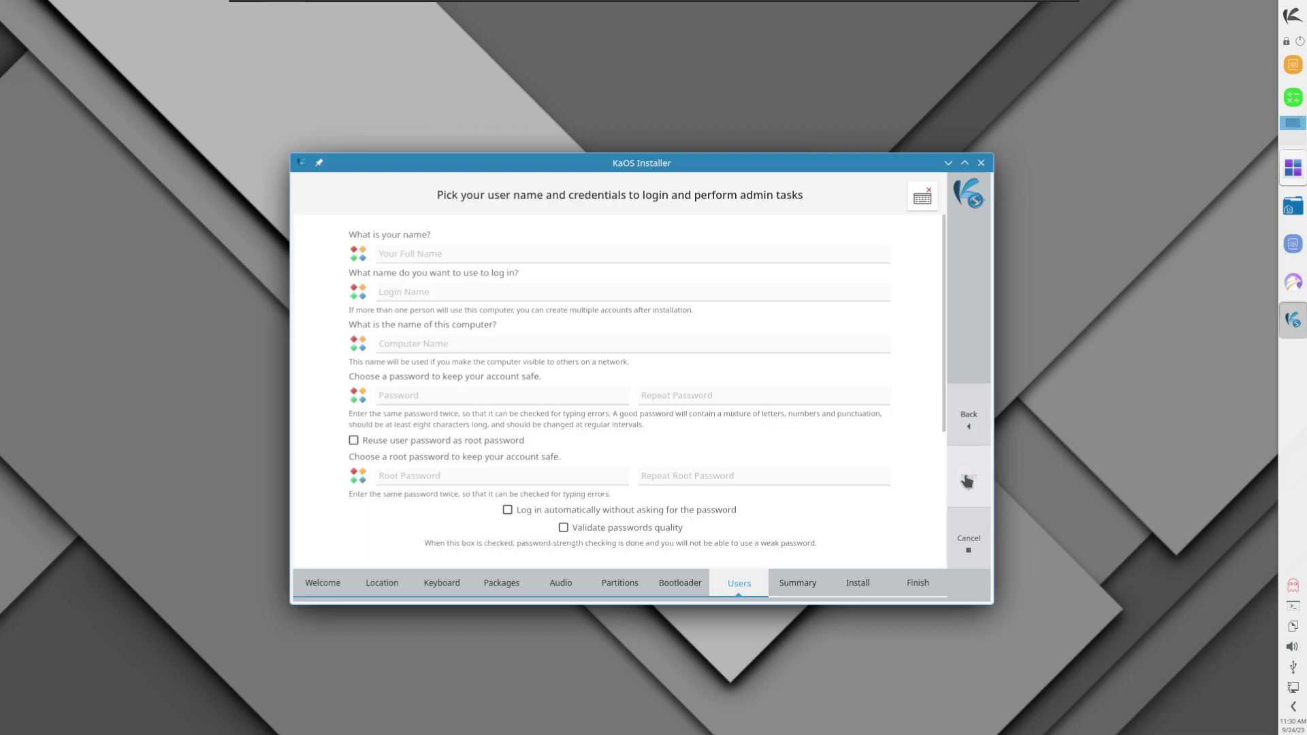
left_click(446, 255)
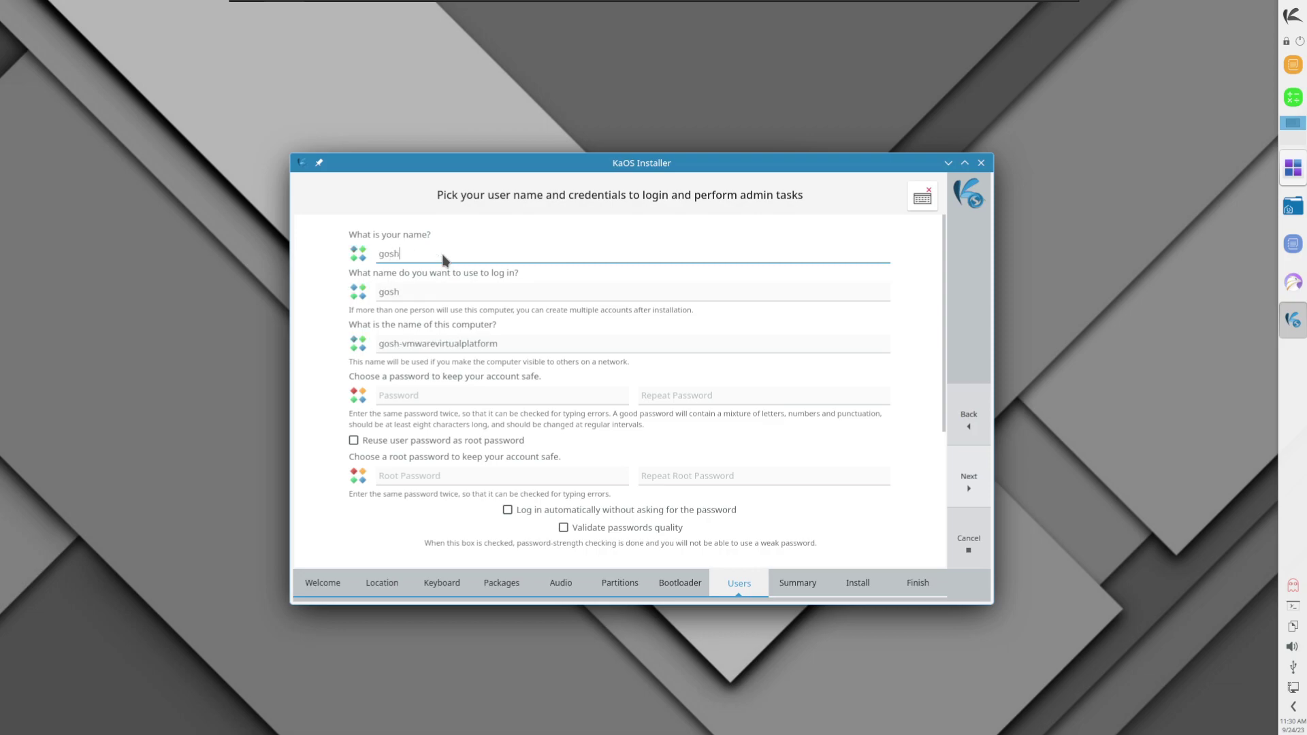
key("Tab")
key("Tab")
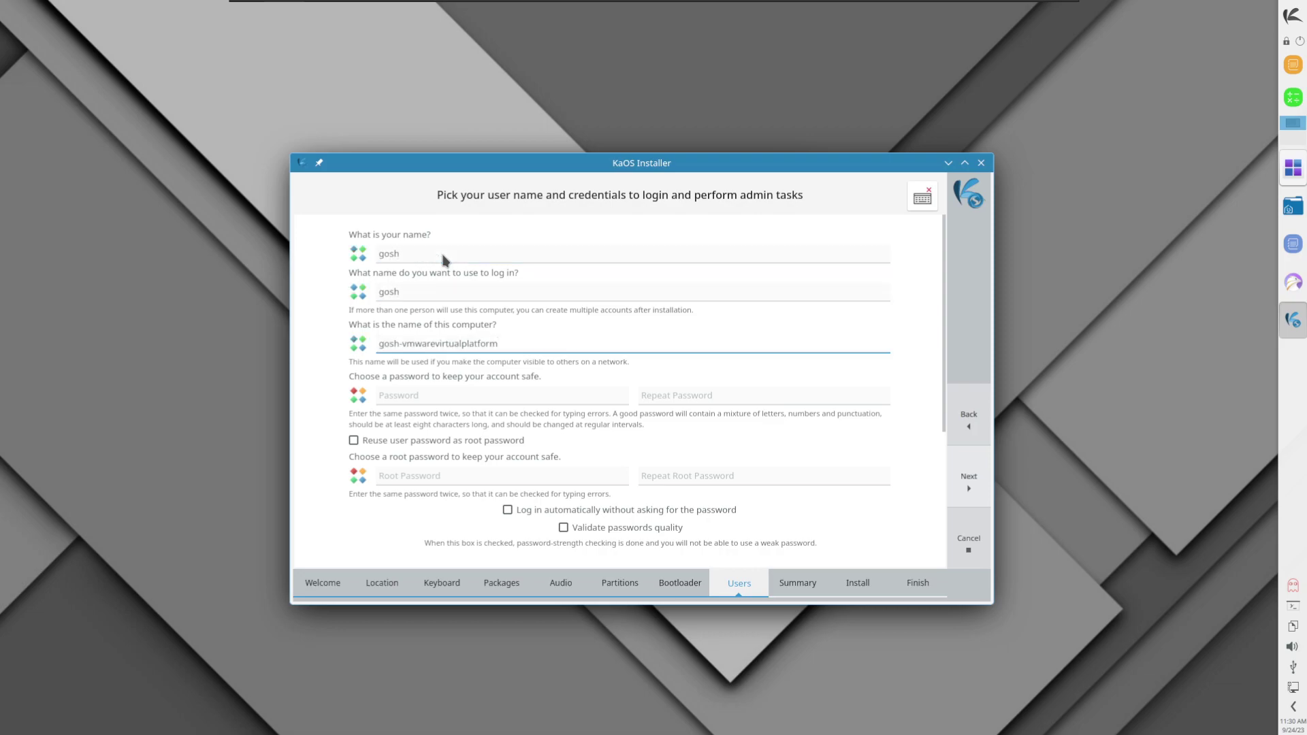
key("ctrl+a")
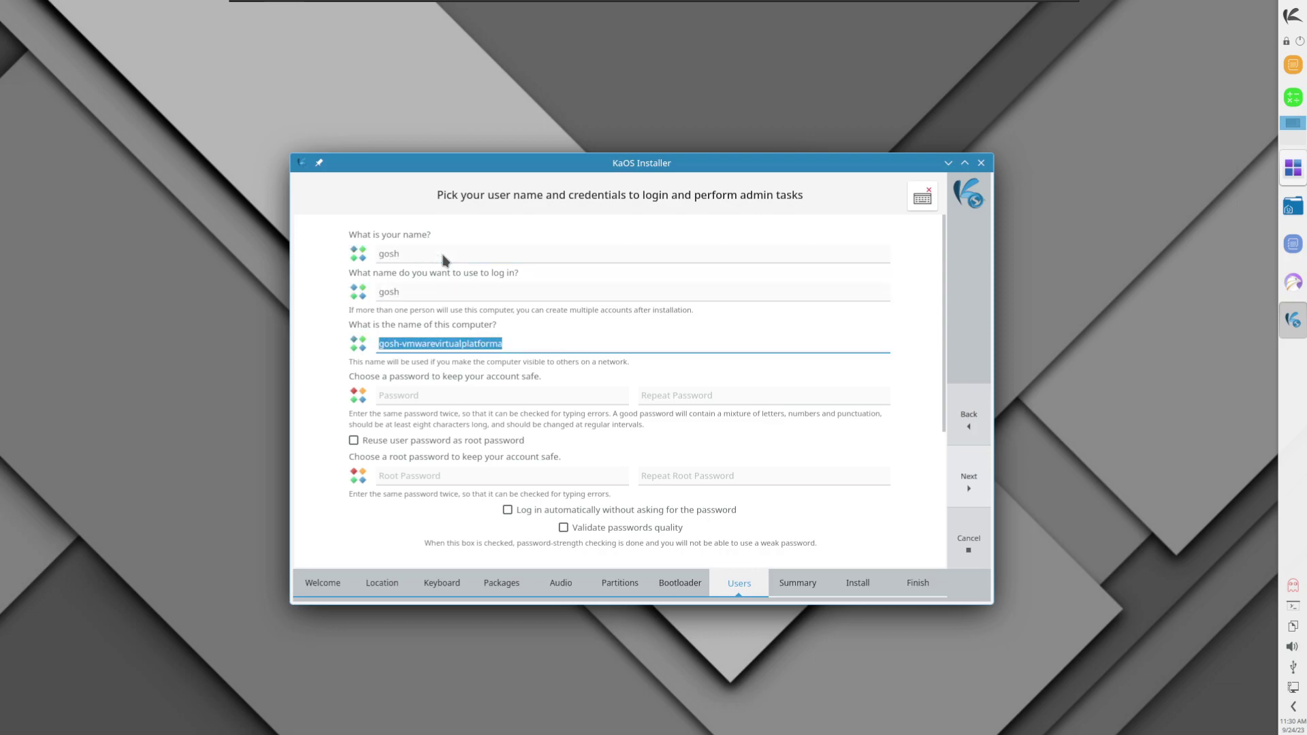
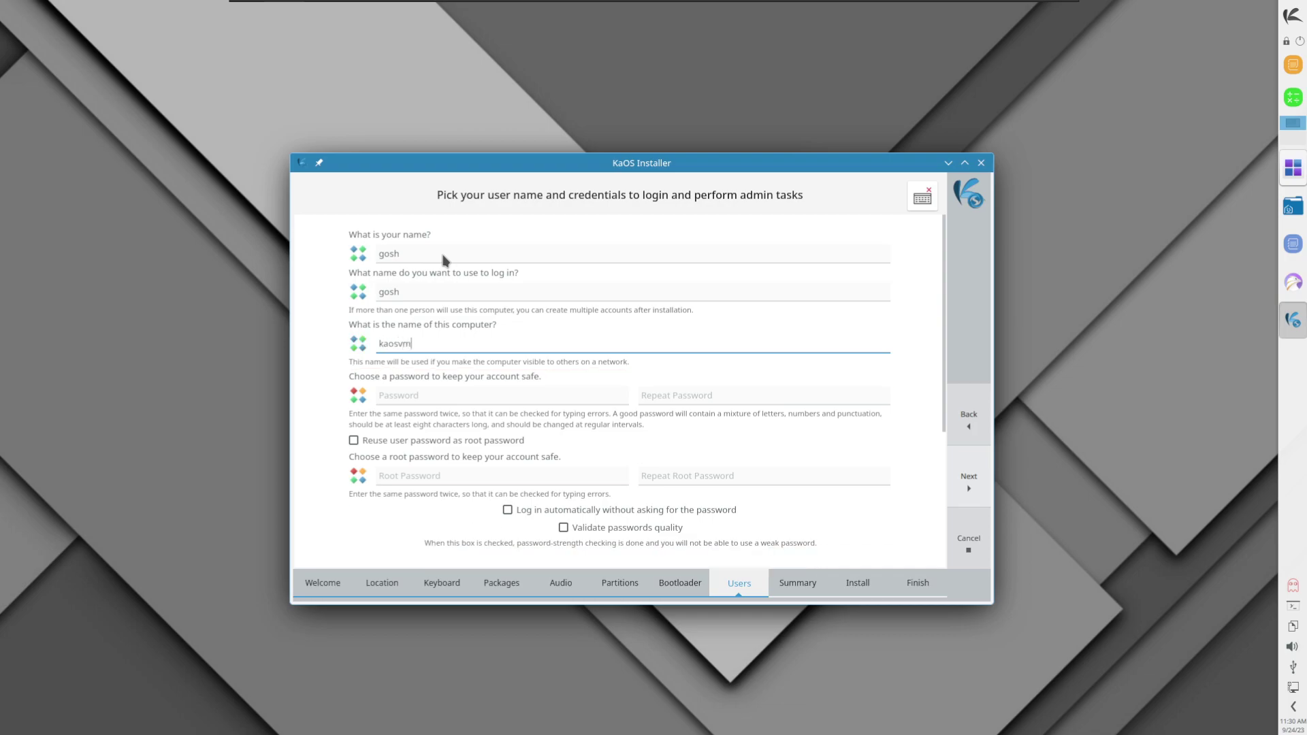
key("Tab")
key("Tab")
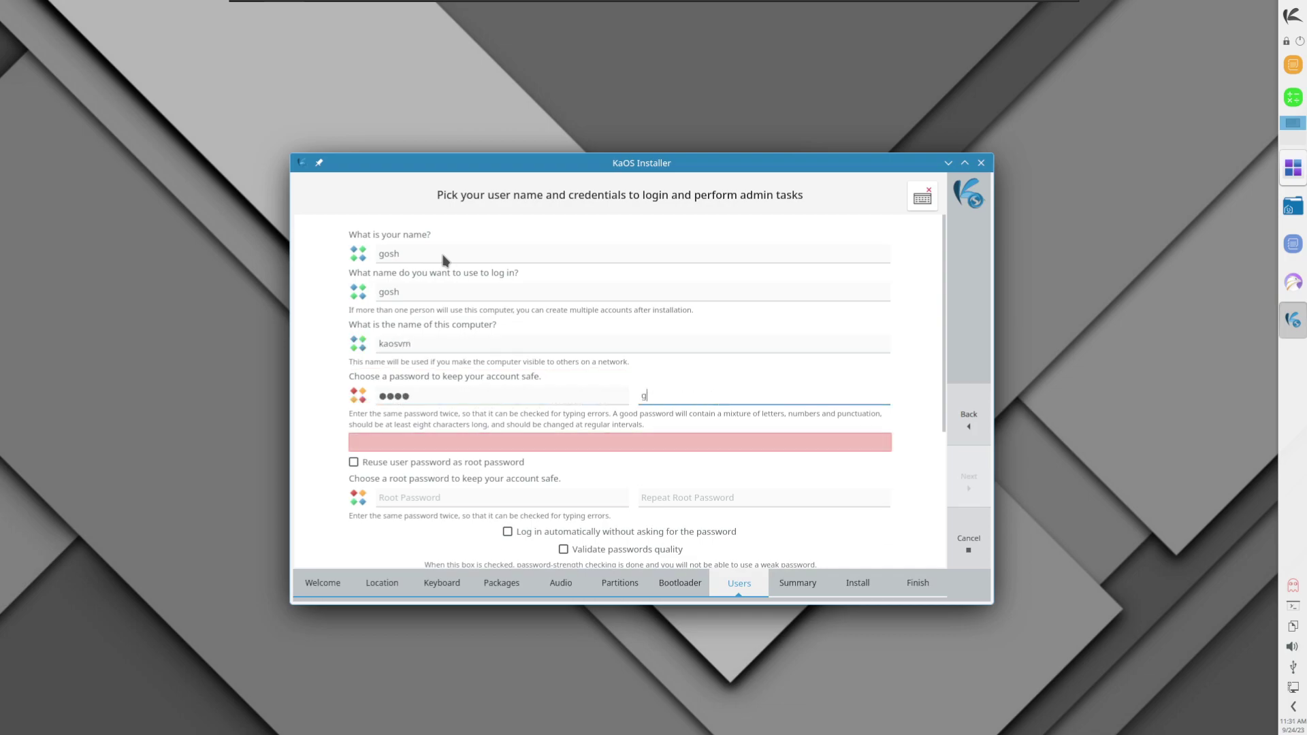
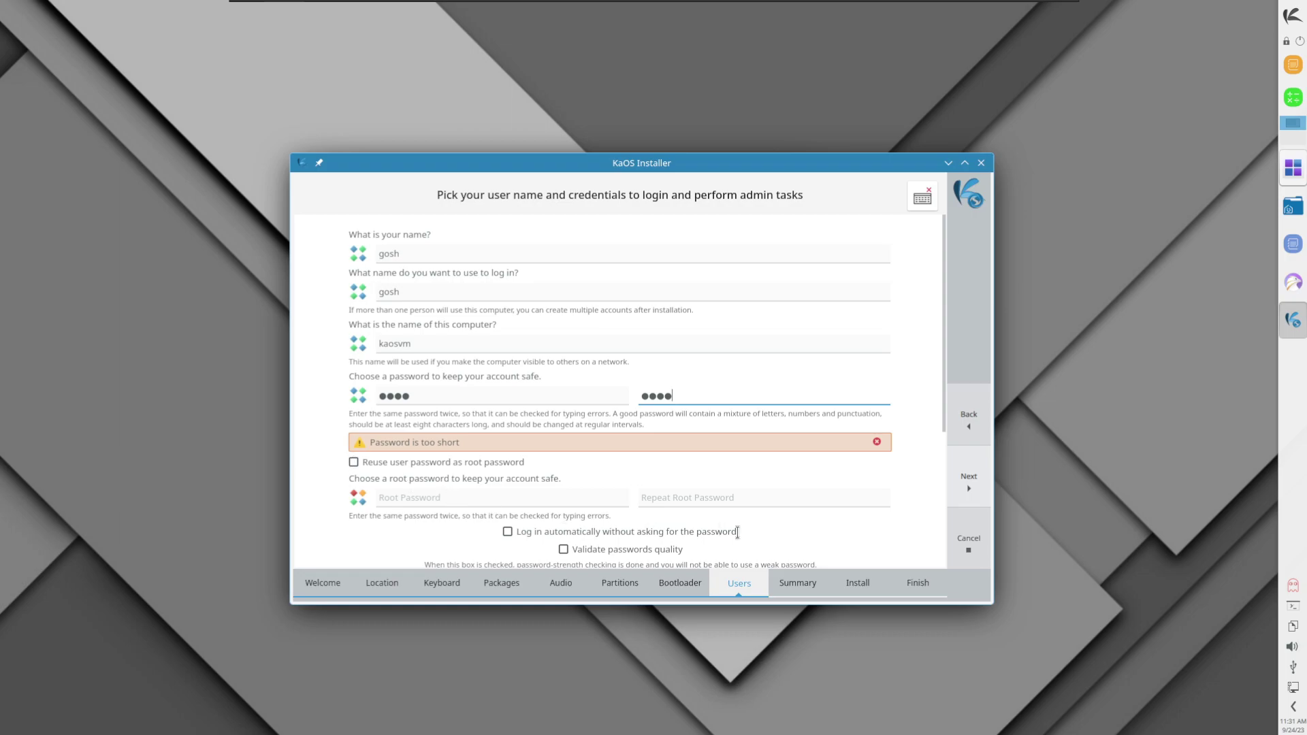
Step: Dismiss the short-password warning and reuse the user password as the root password
scroll(714, 430, "down", 3)
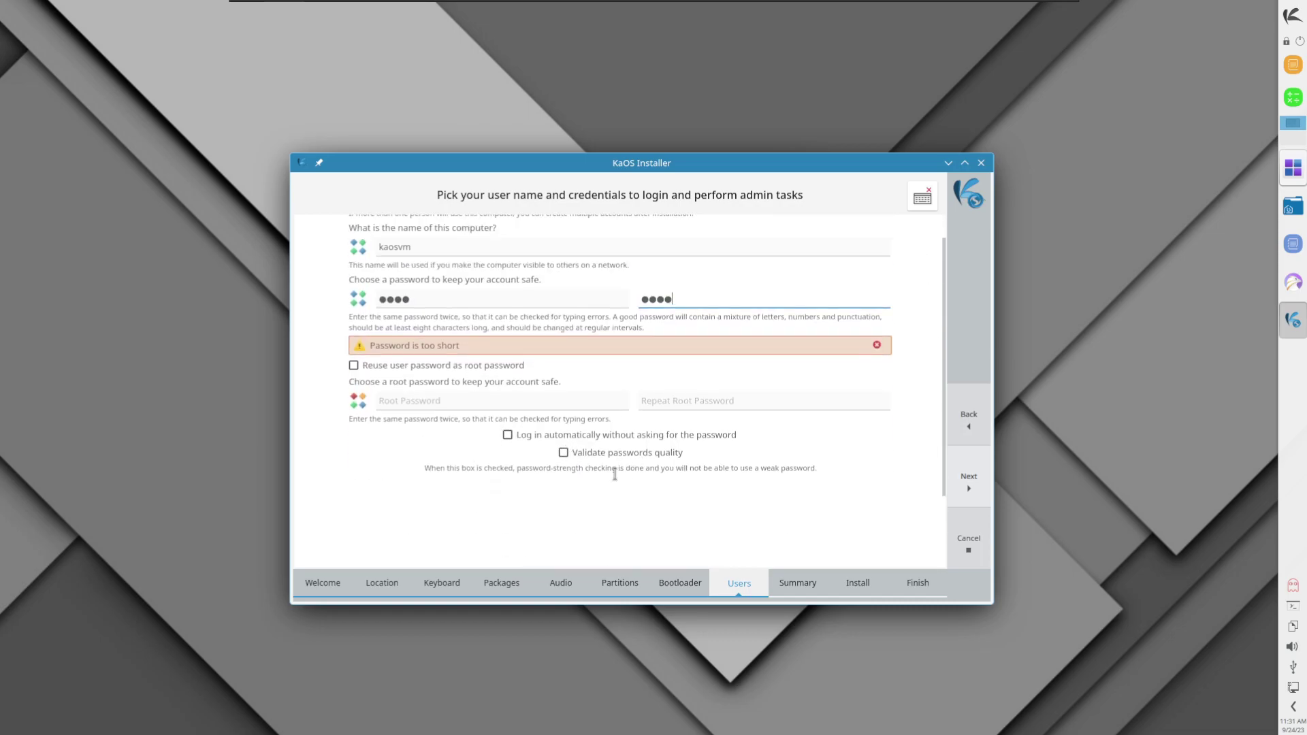
left_click(877, 345)
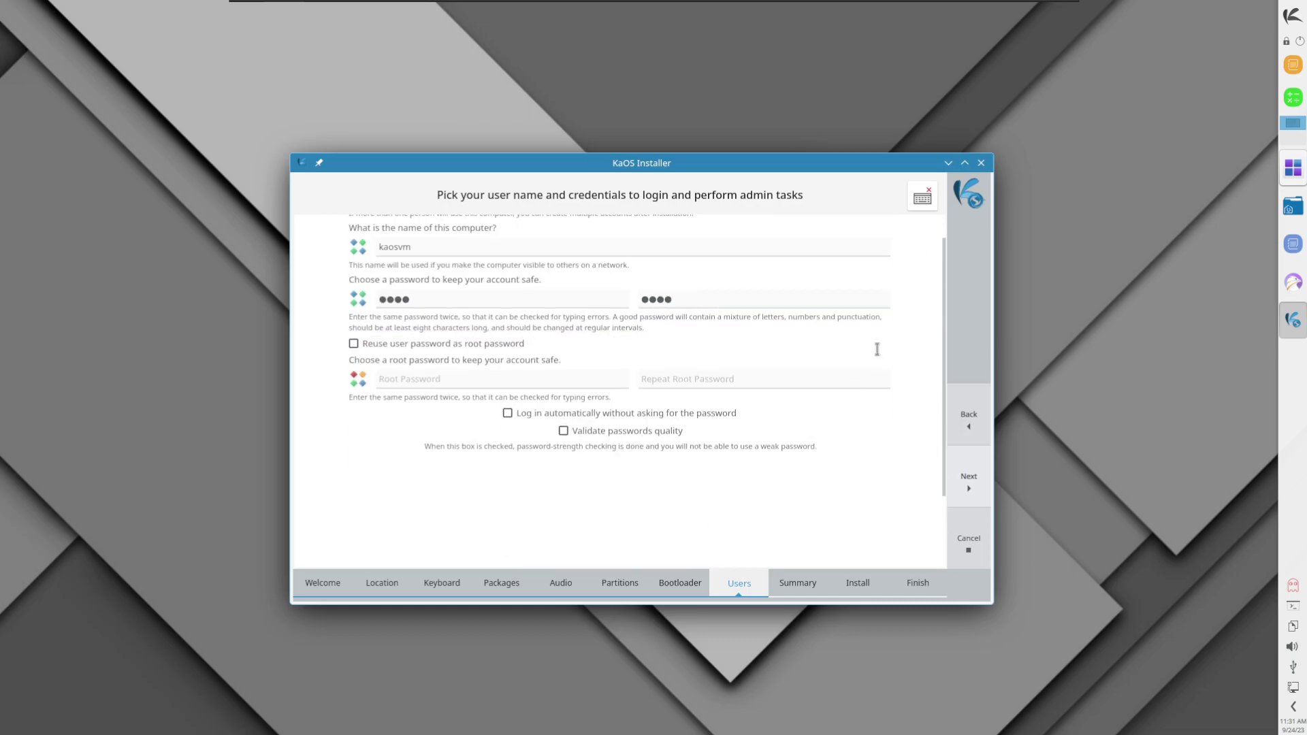
left_click(354, 344)
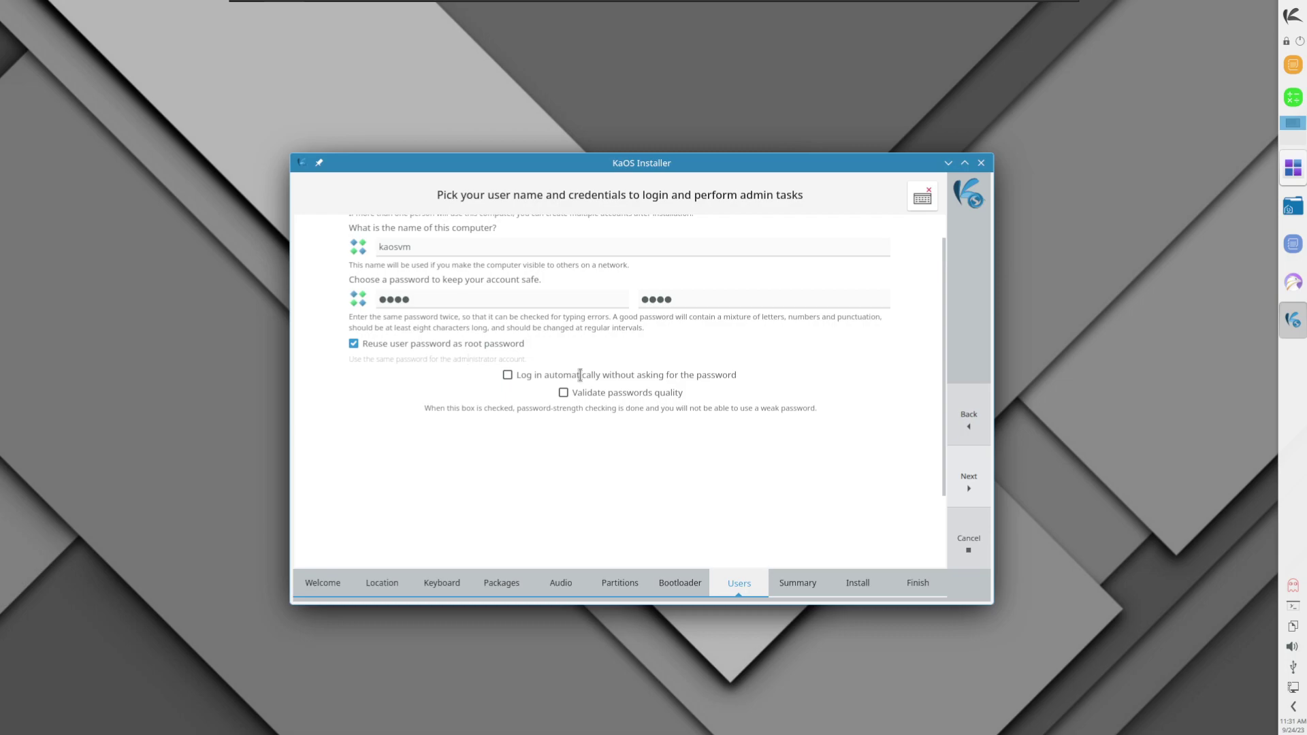
left_click(968, 479)
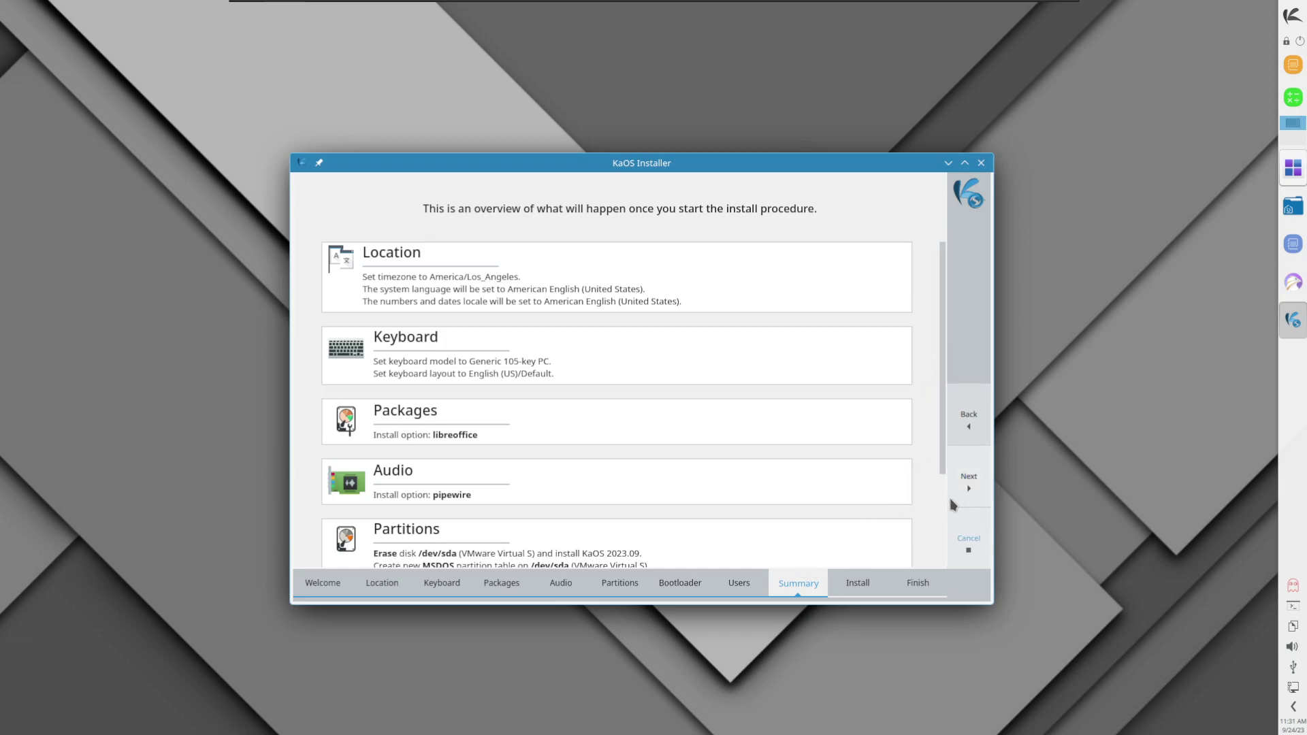
Step: Confirm Install now for KaOS 2023.09 on /dev/sda, checking the Log and Slideshow views
left_click(967, 480)
left_click(606, 409)
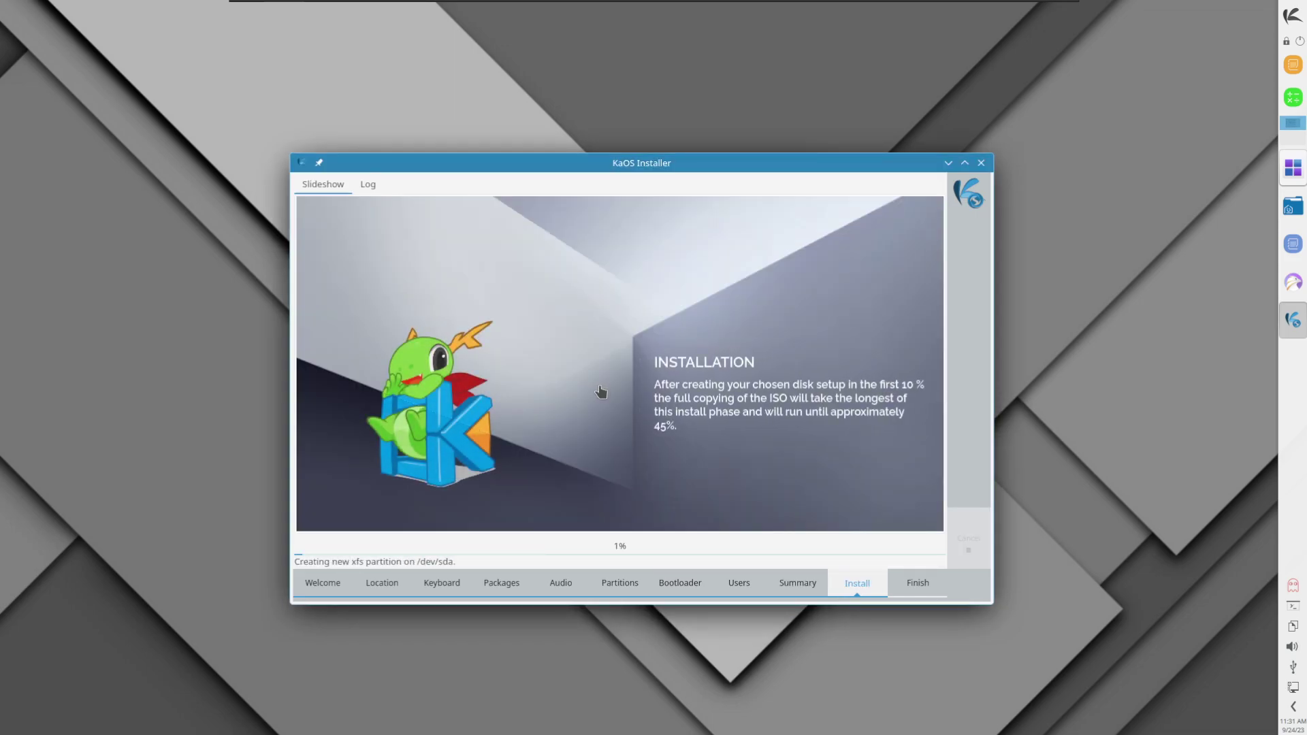
left_click(367, 187)
left_click(322, 188)
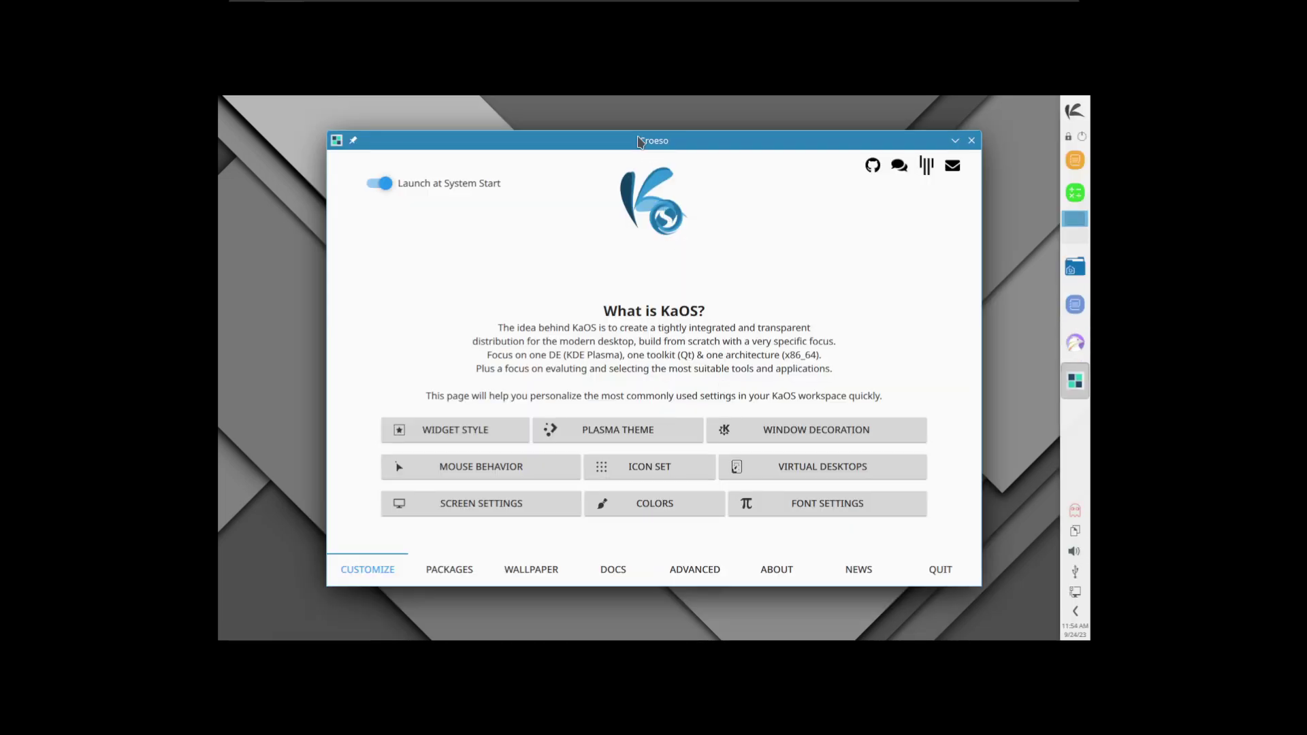
Step: Set and keep the 1920x1080 (16:9) resolution, then show Croeso's Package Groups
left_click_drag(640, 141, 668, 141)
right_click(263, 196)
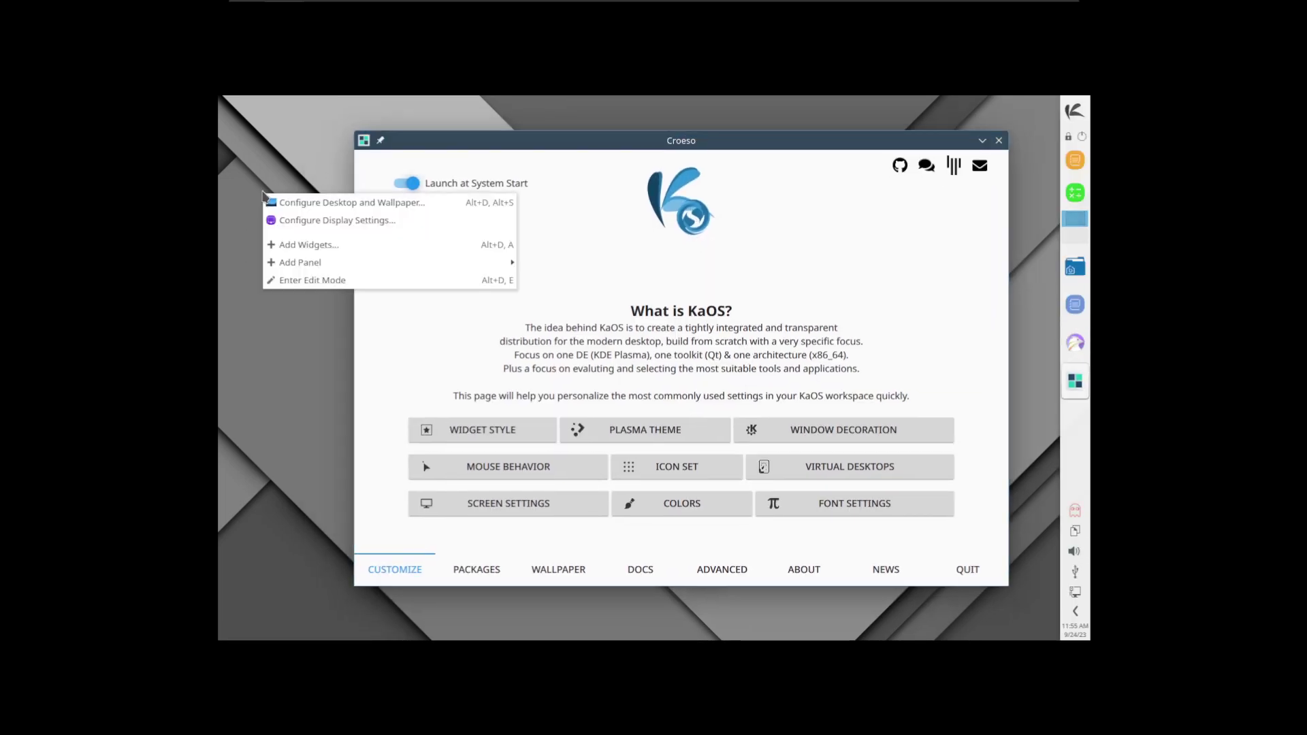
left_click(328, 220)
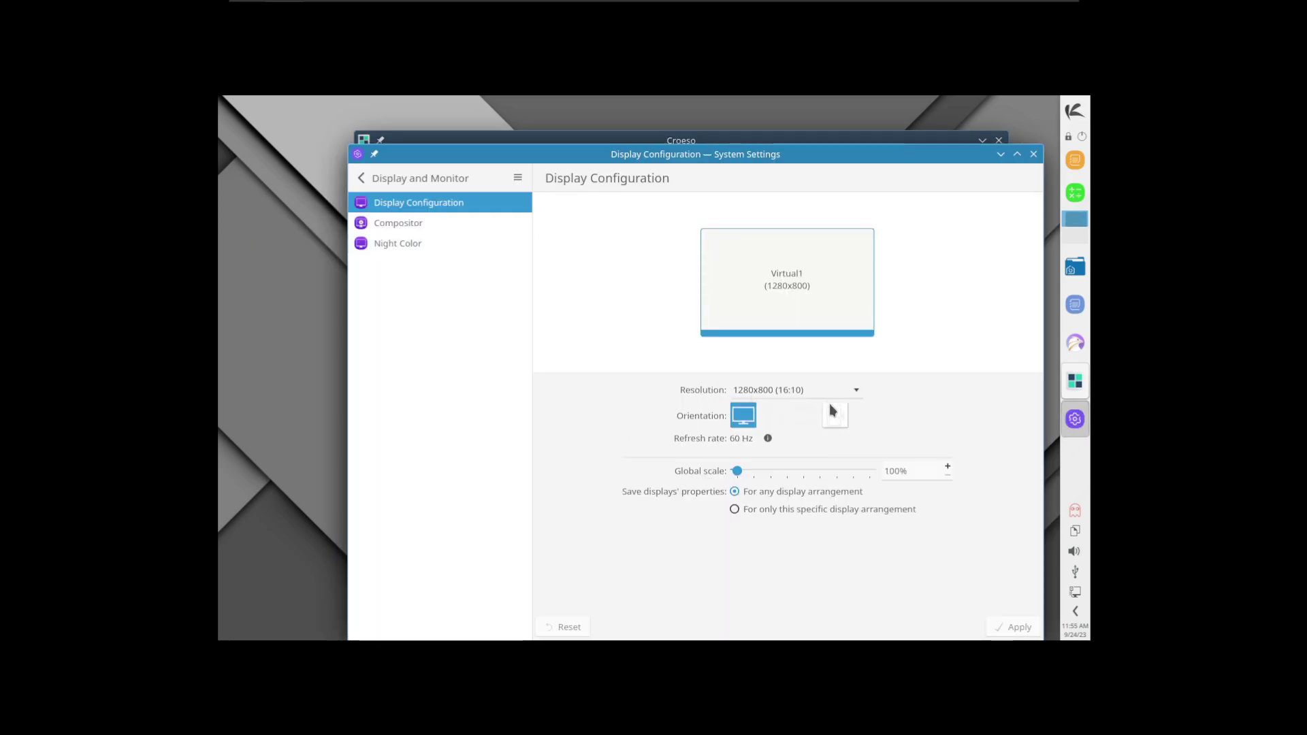
left_click(825, 393)
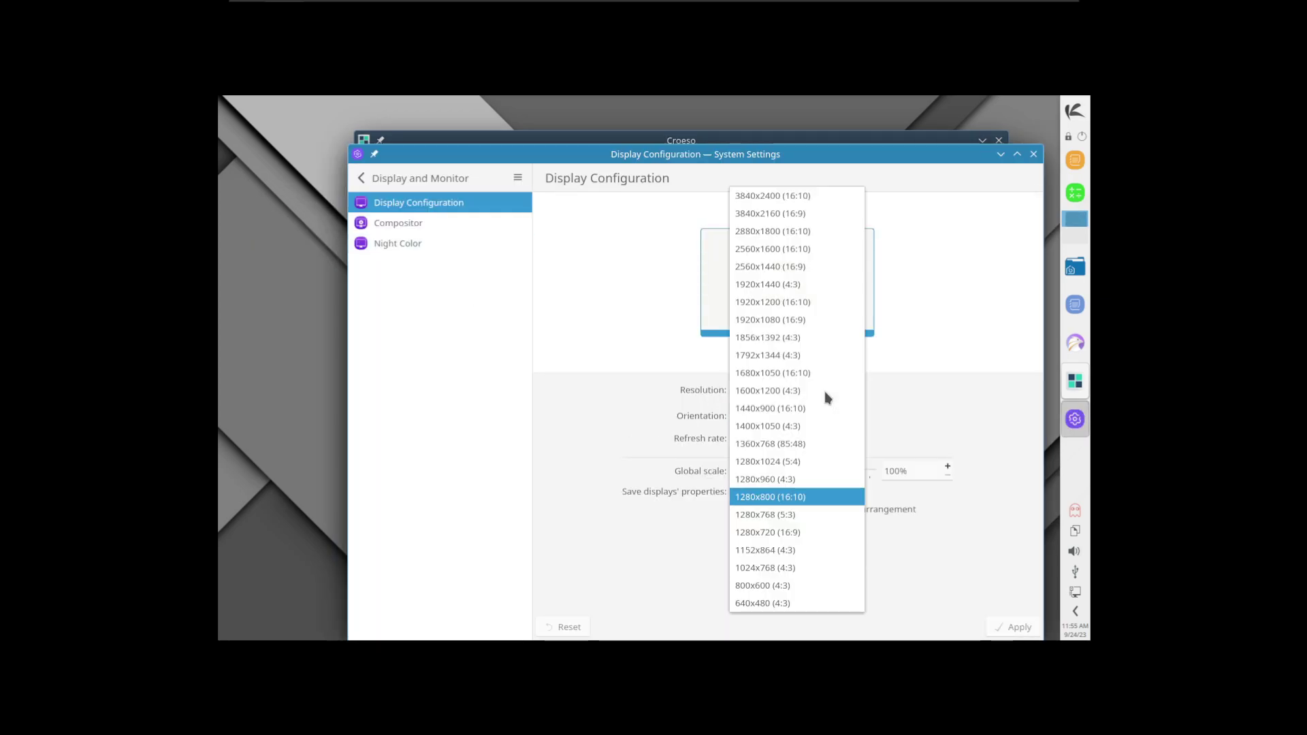
left_click(818, 320)
left_click(1017, 627)
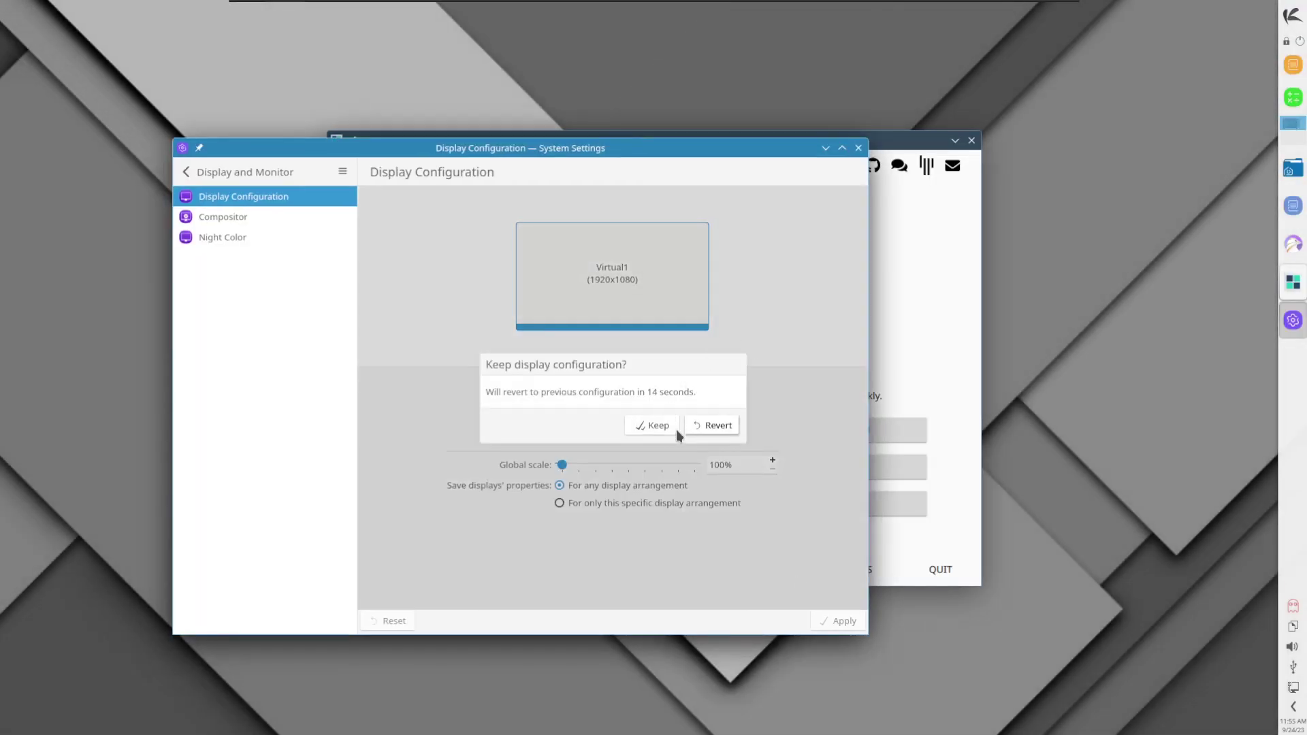
left_click(676, 430)
left_click(859, 148)
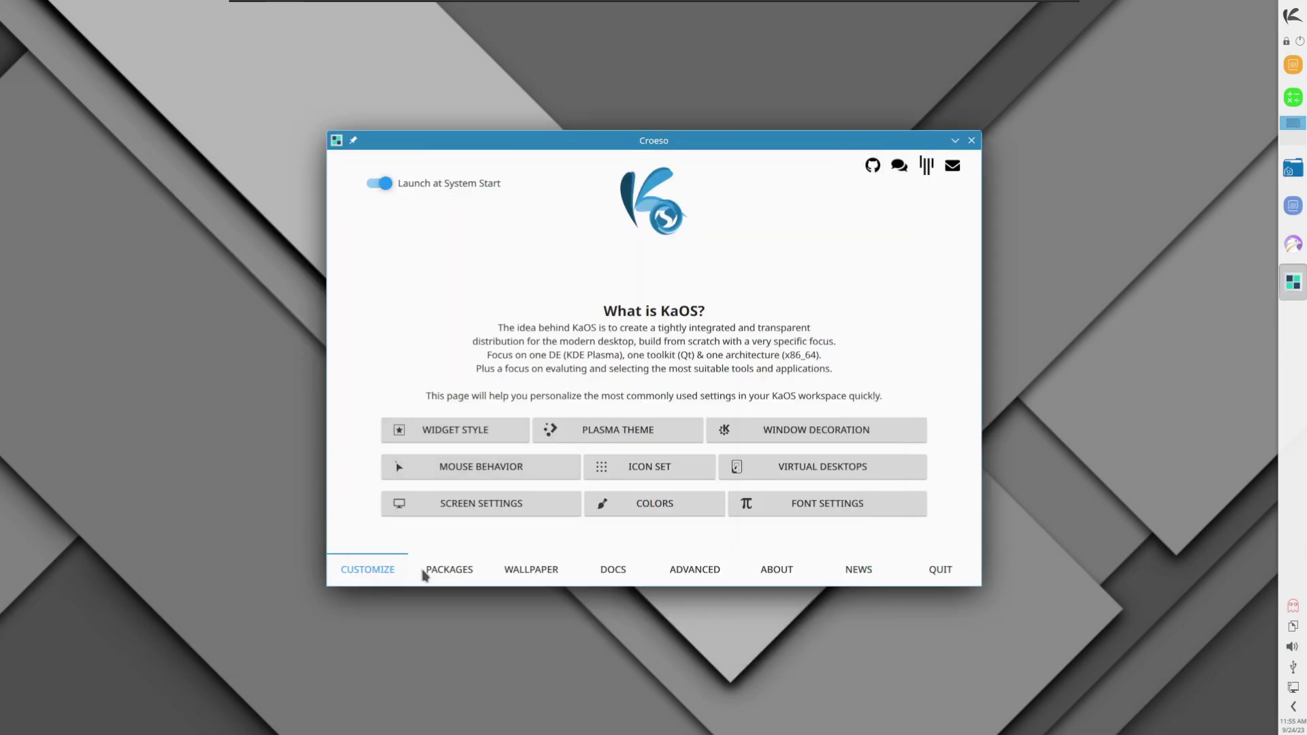
left_click(446, 569)
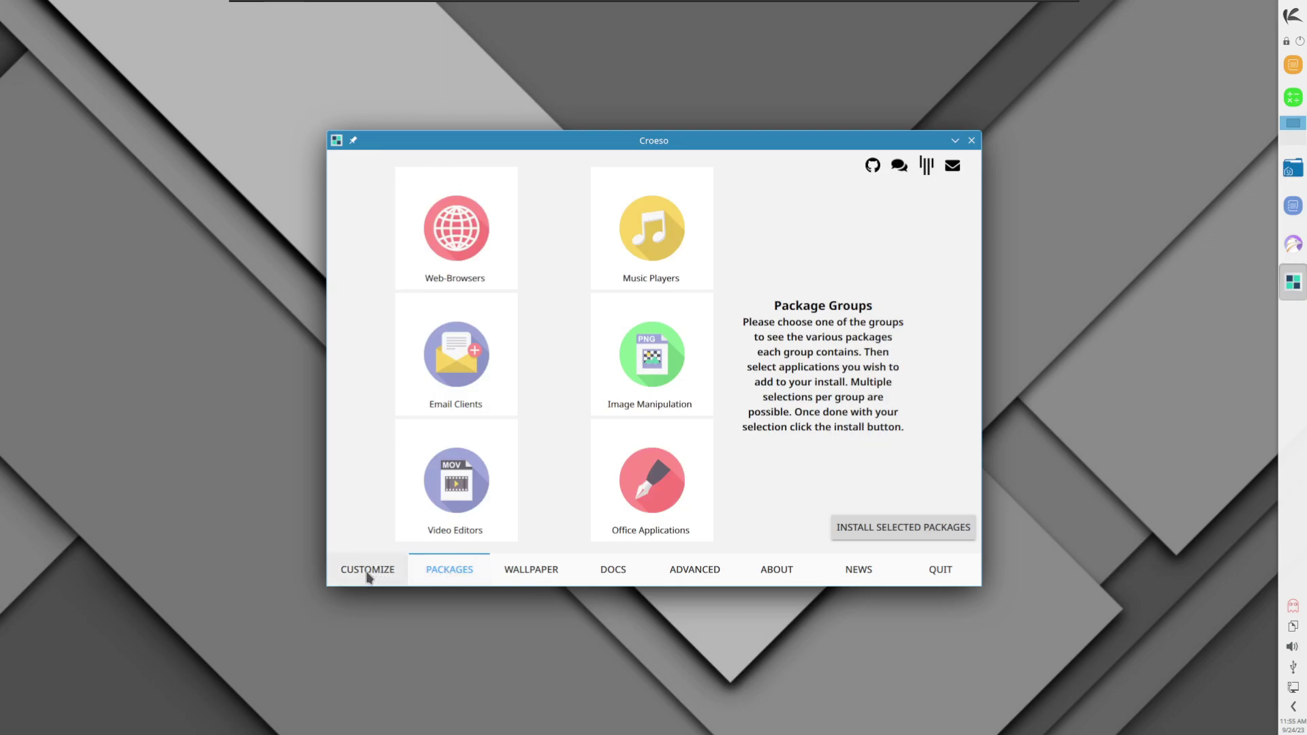
Step: Browse Croeso's wallpaper collection, return to Customize, and glance at the application launcher
left_click(545, 572)
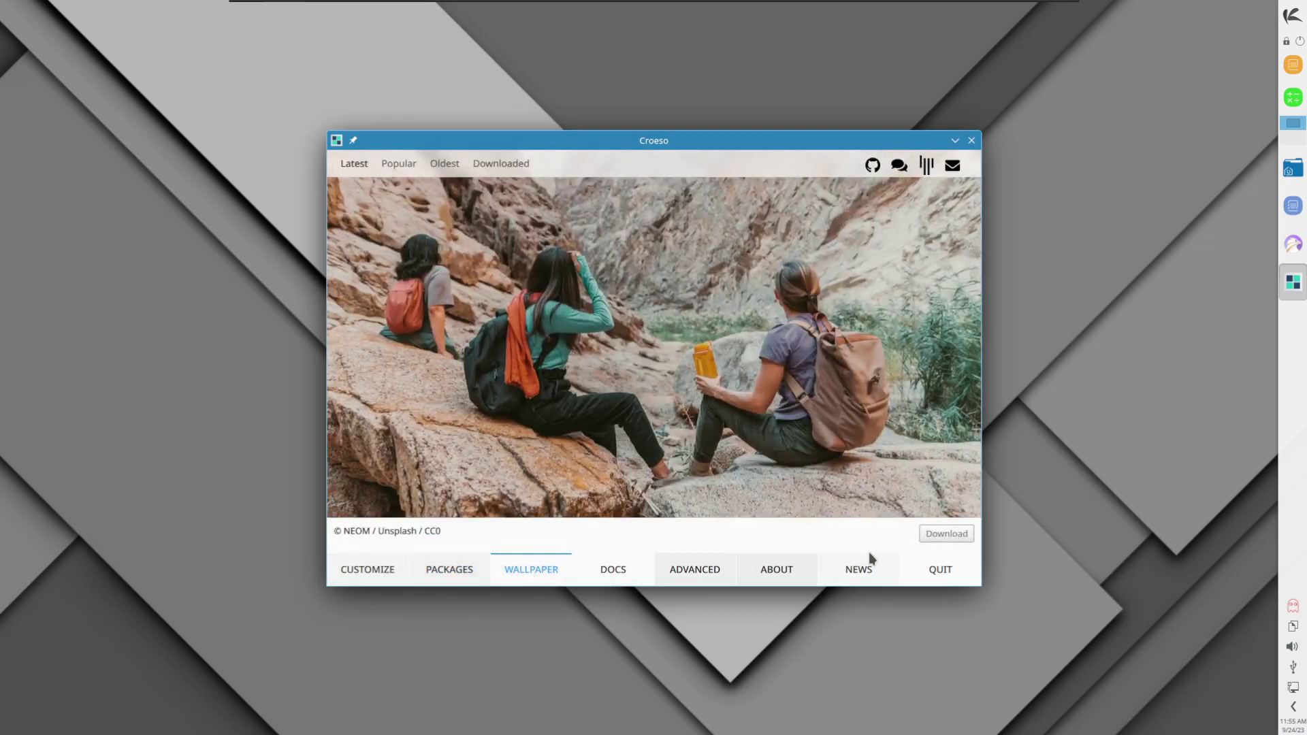
left_click(385, 571)
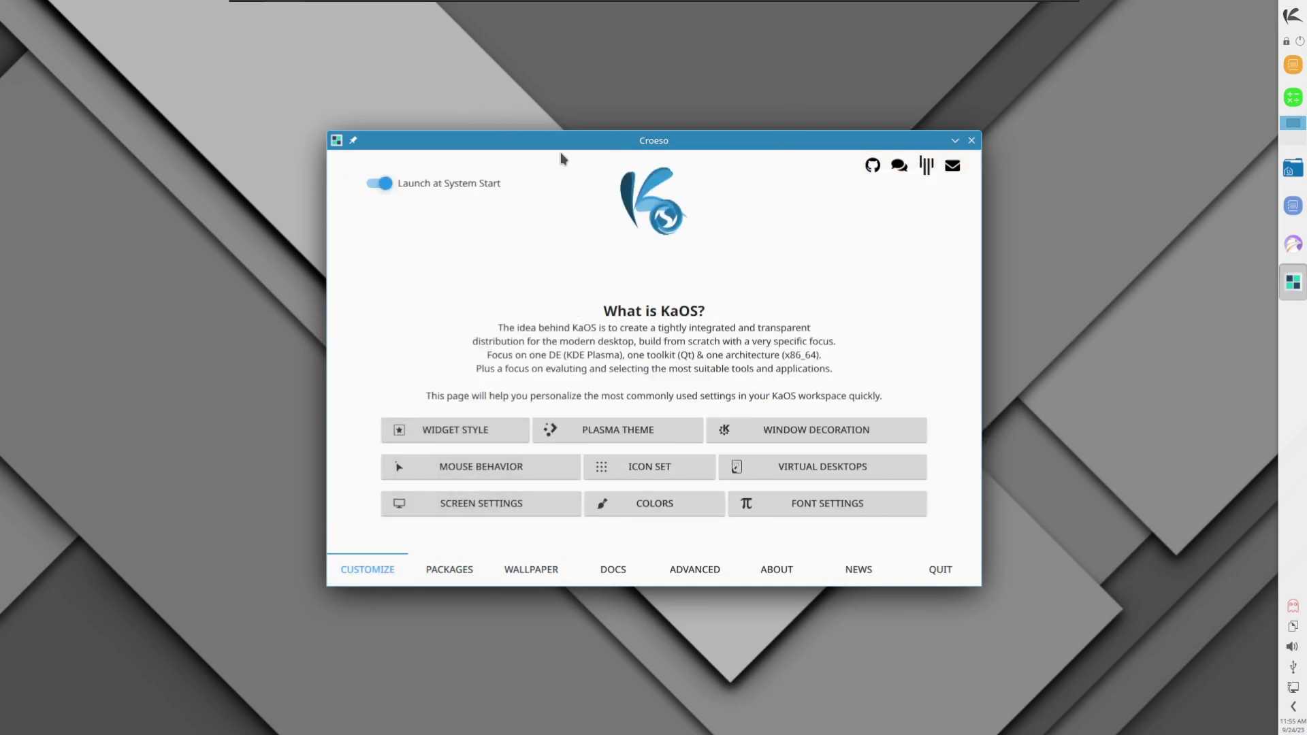
left_click(1295, 15)
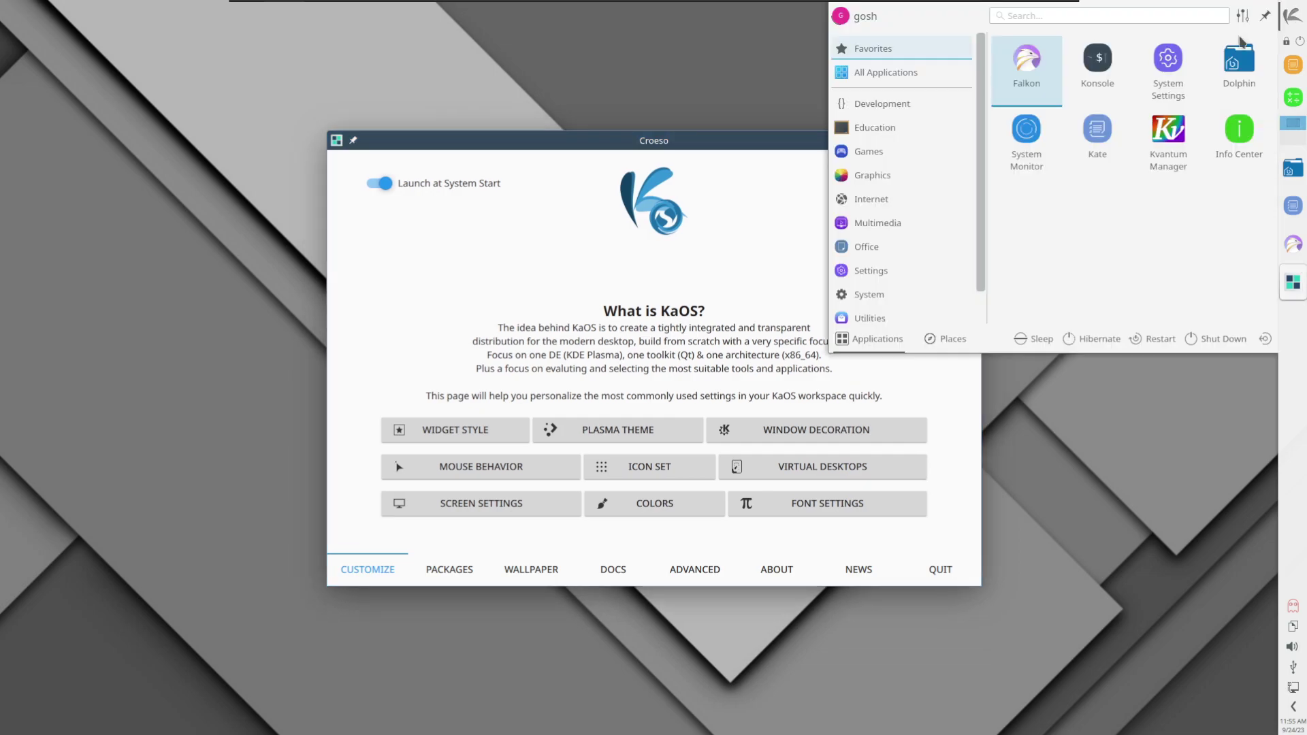
mouse_move(896, 292)
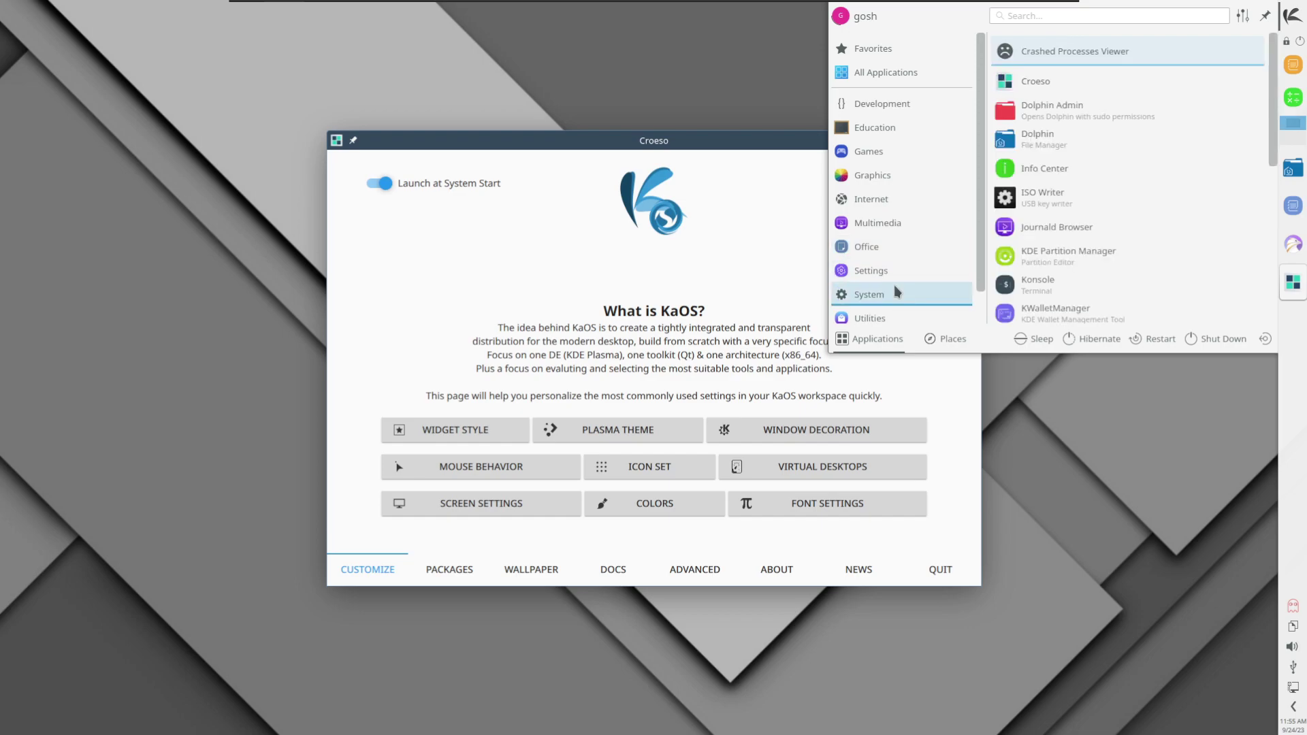
left_click(1294, 15)
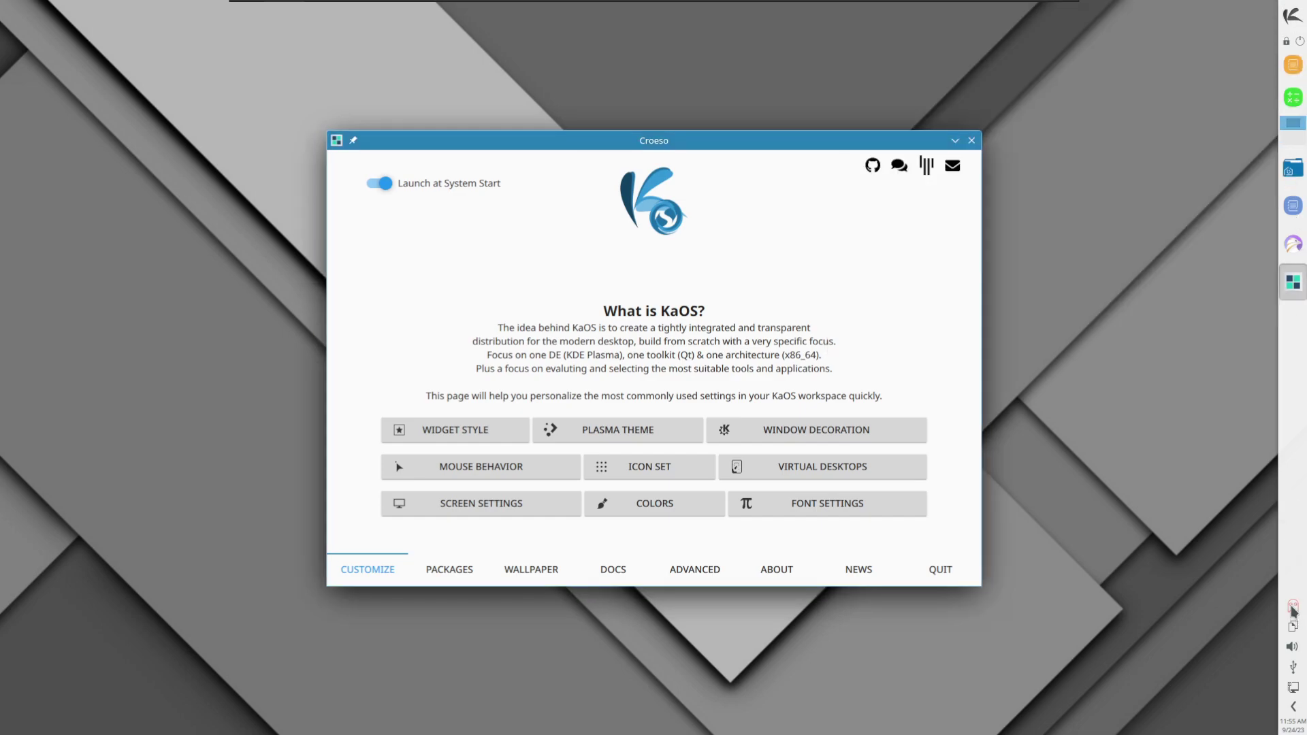
mouse_move(1294, 611)
left_click_drag(666, 142, 668, 112)
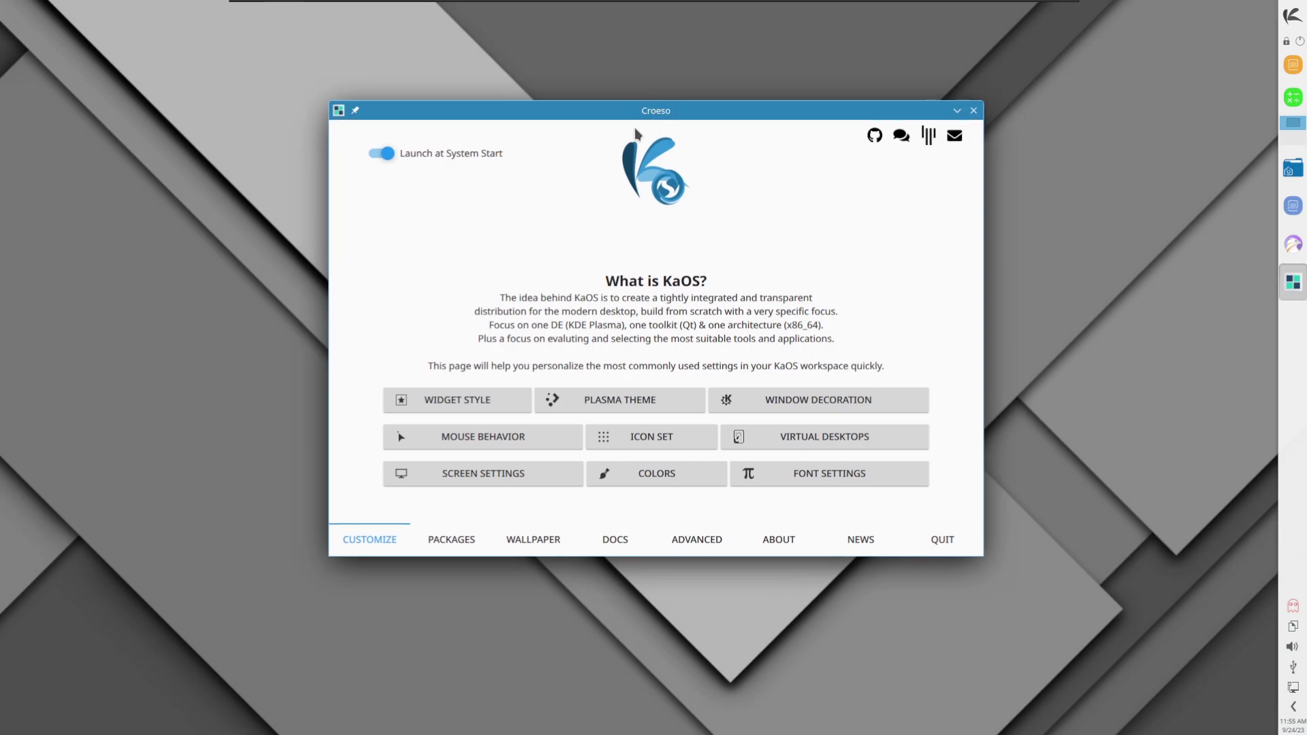
Step: Look over the Widget Style, Plasma Theme and Window Decoration settings, then reopen Plasma Theme
left_click(468, 401)
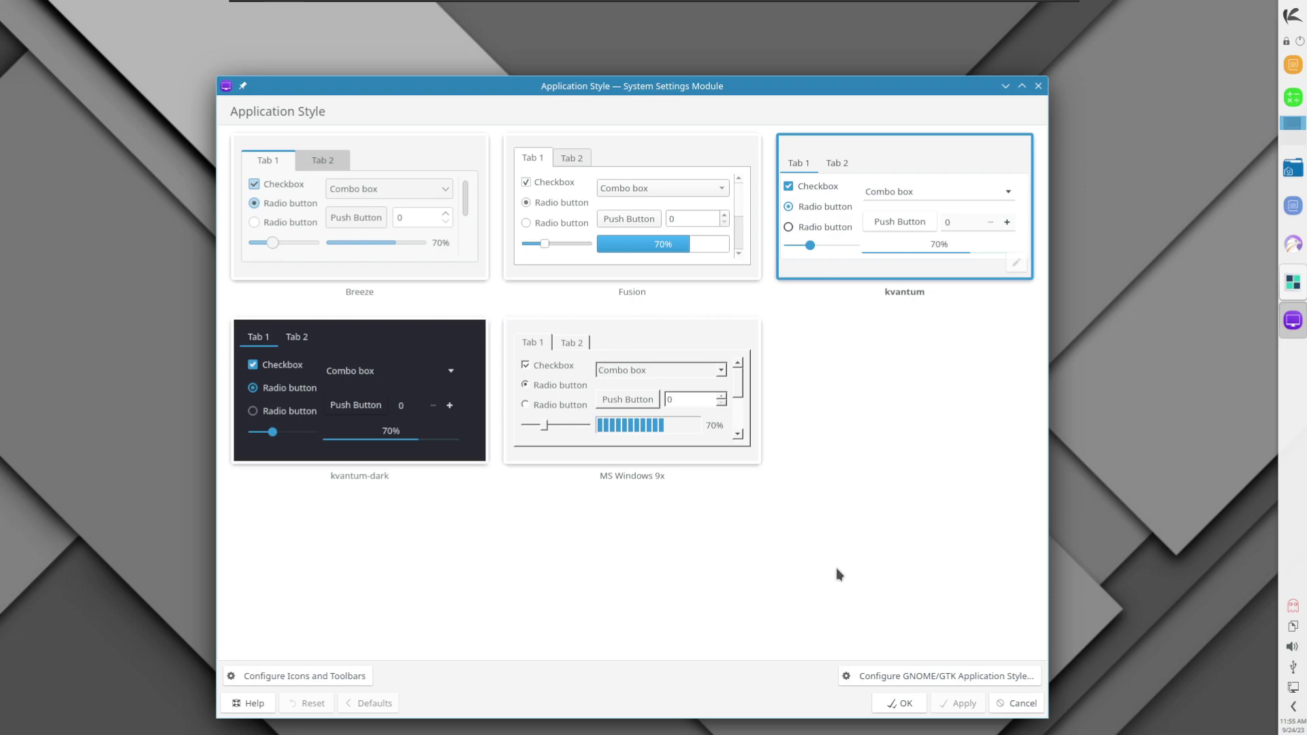
left_click(1037, 86)
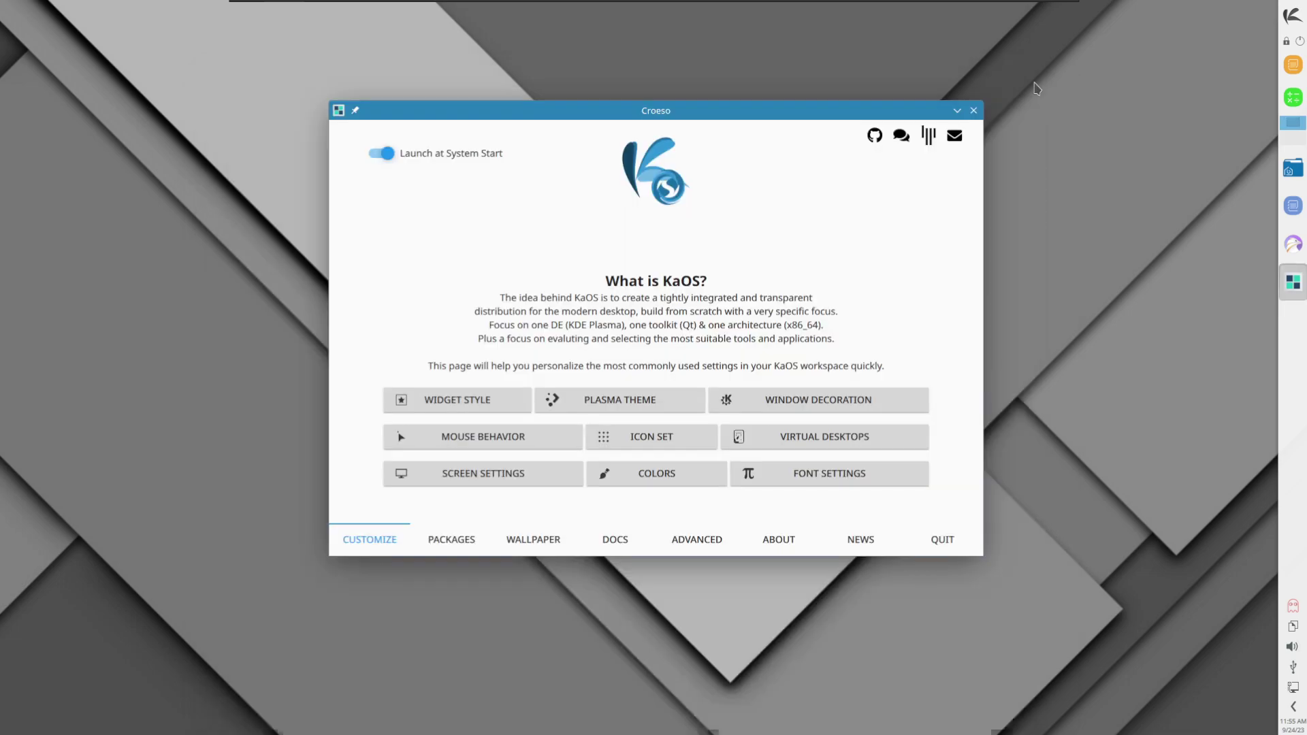
left_click(642, 401)
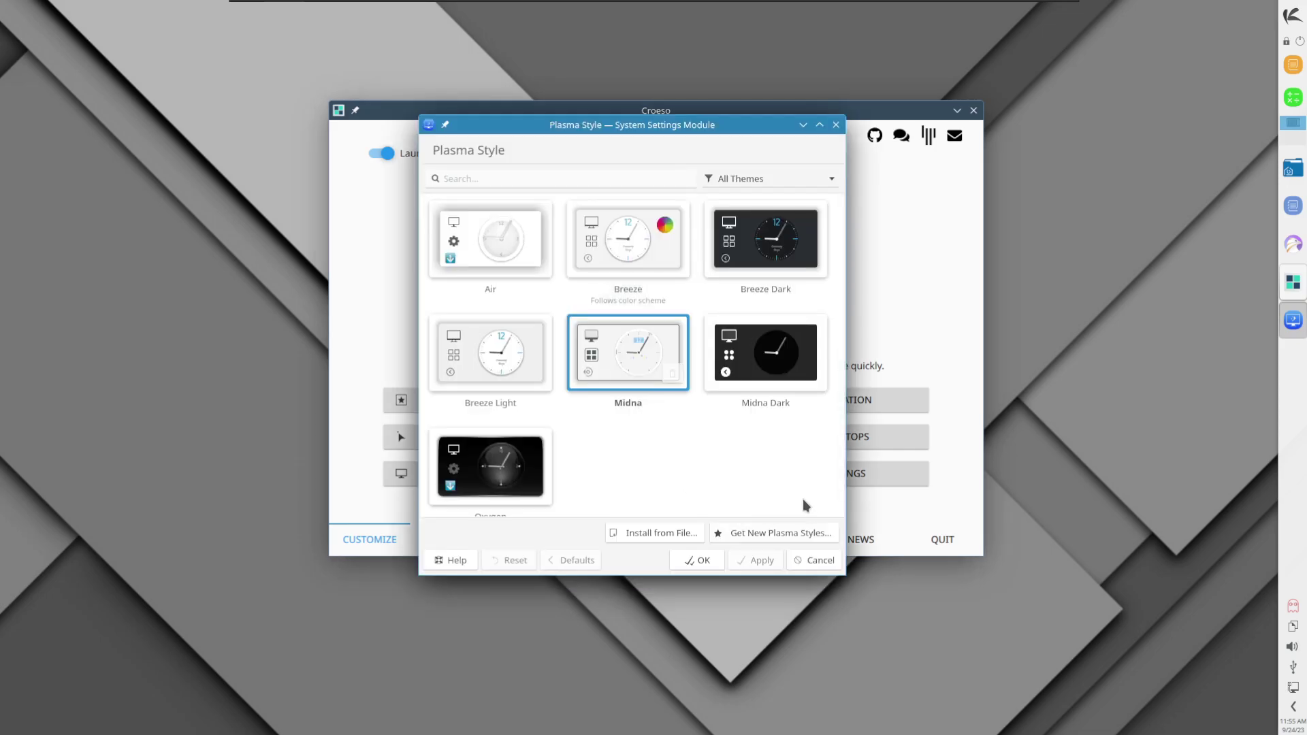
left_click(836, 125)
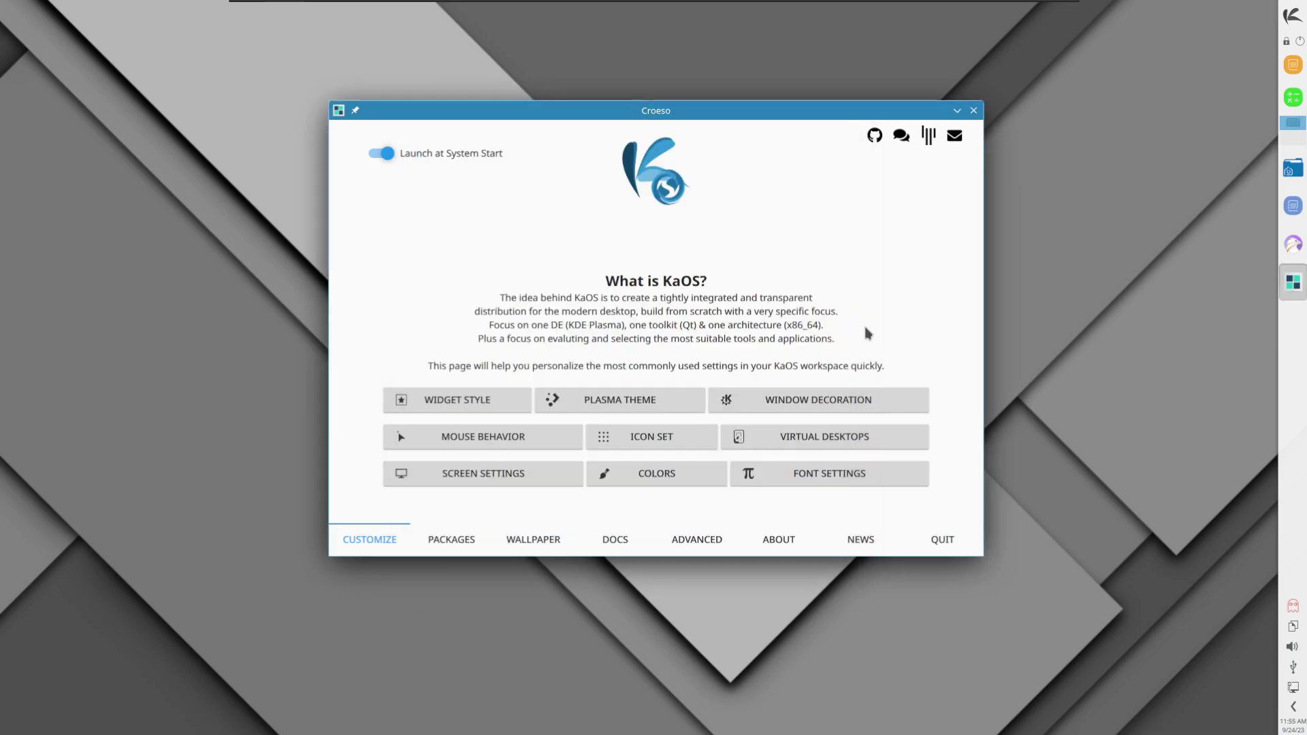
left_click(816, 399)
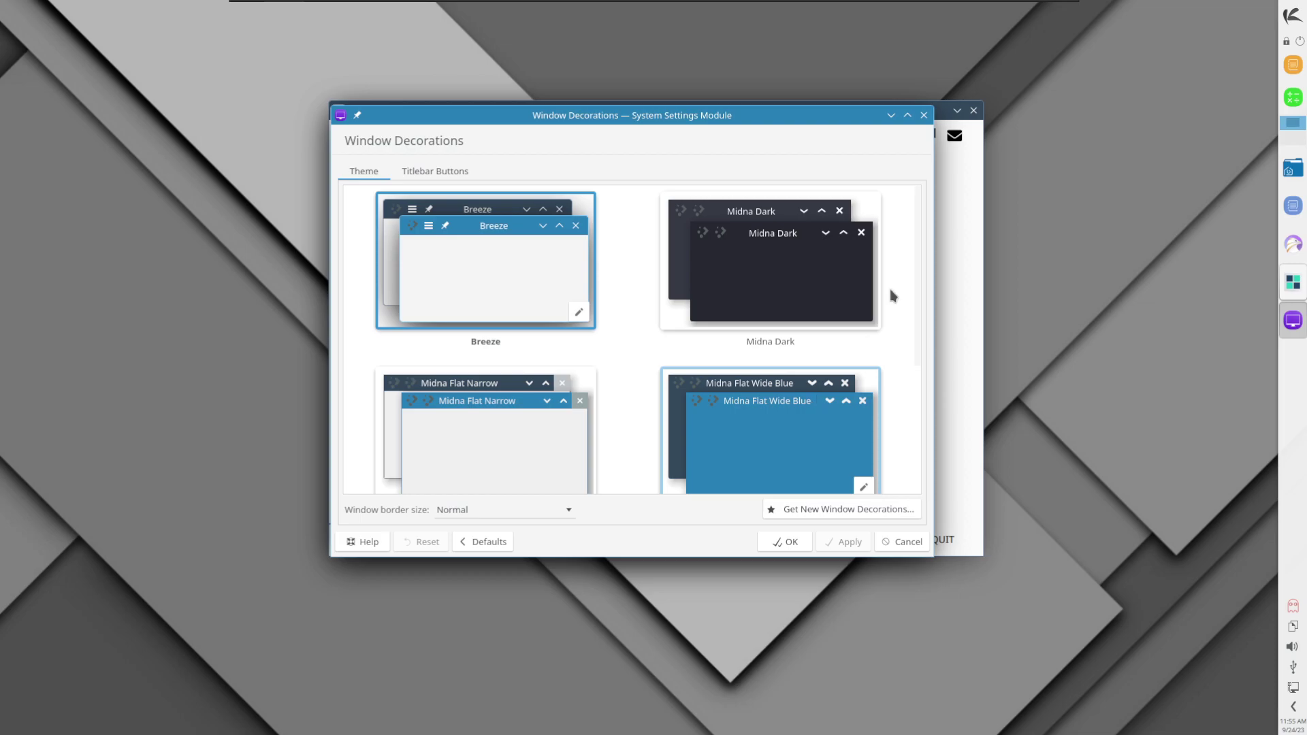
left_click(924, 115)
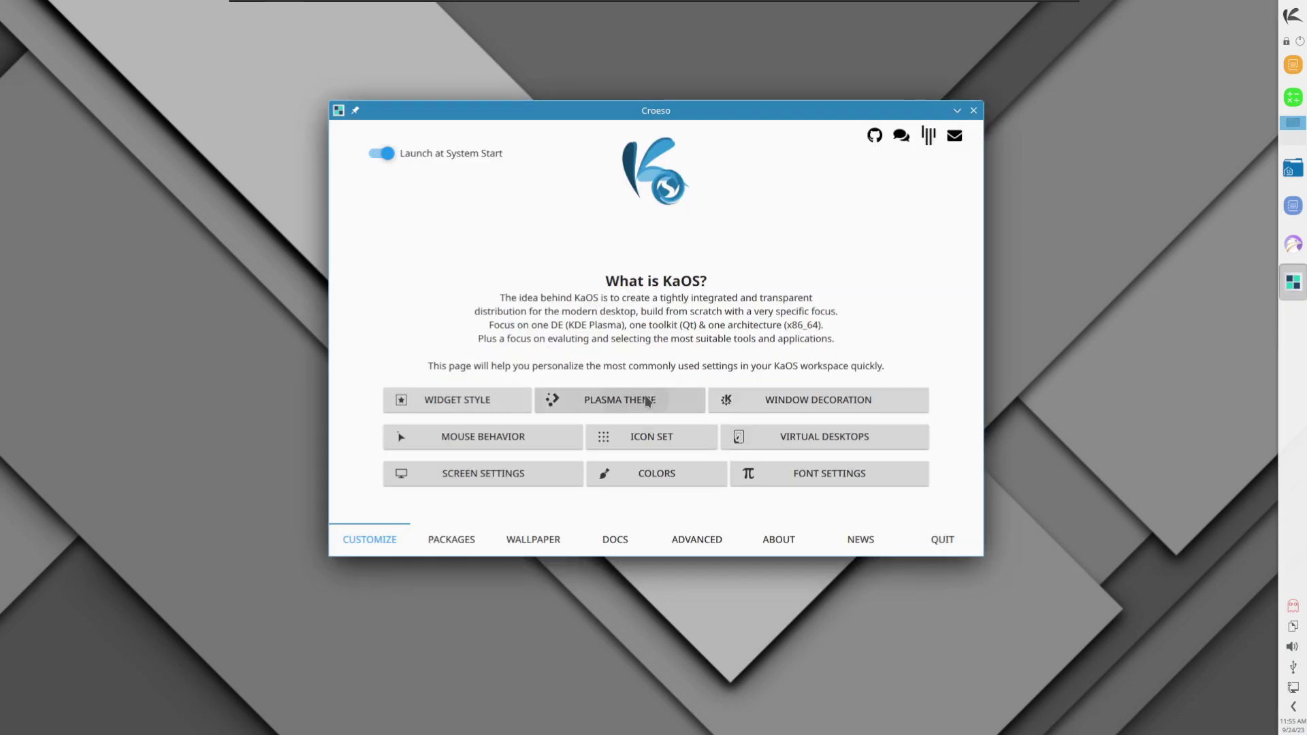
left_click(646, 400)
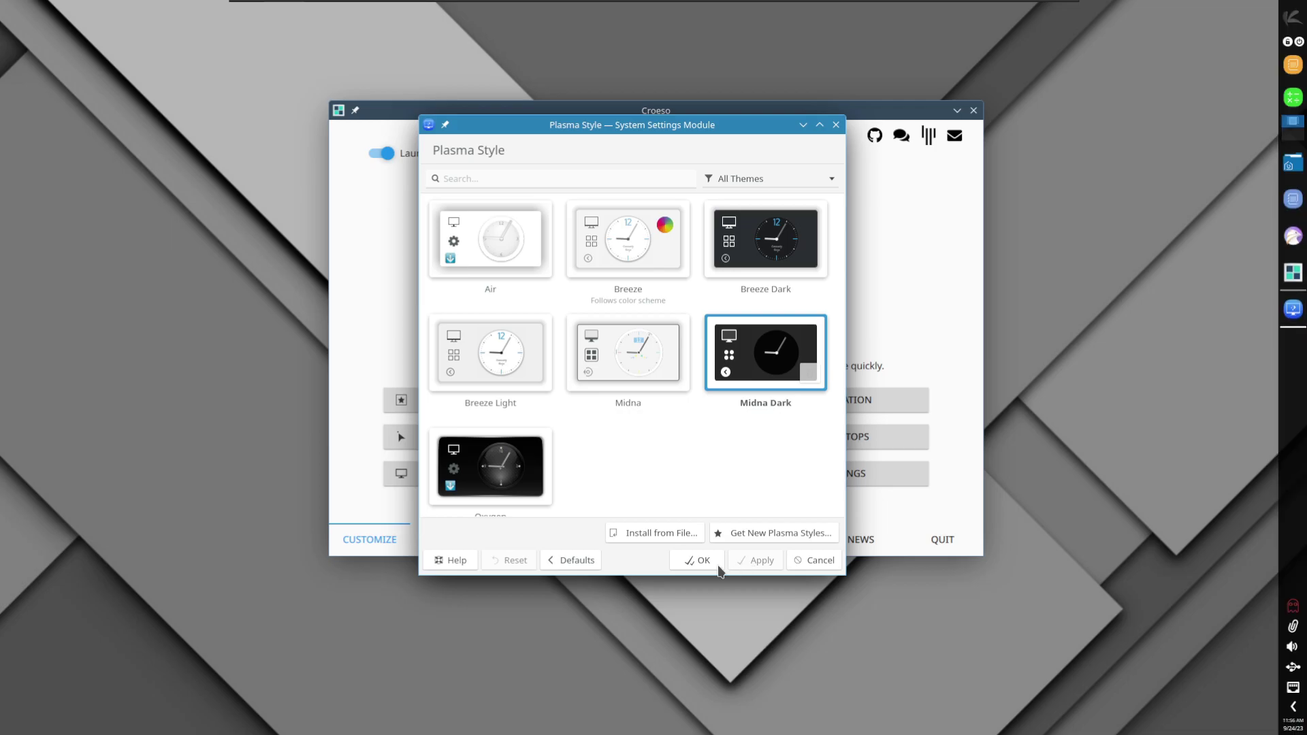
Step: Confirm the Midna Dark Plasma style and look over the mouse settings without changes
left_click(695, 566)
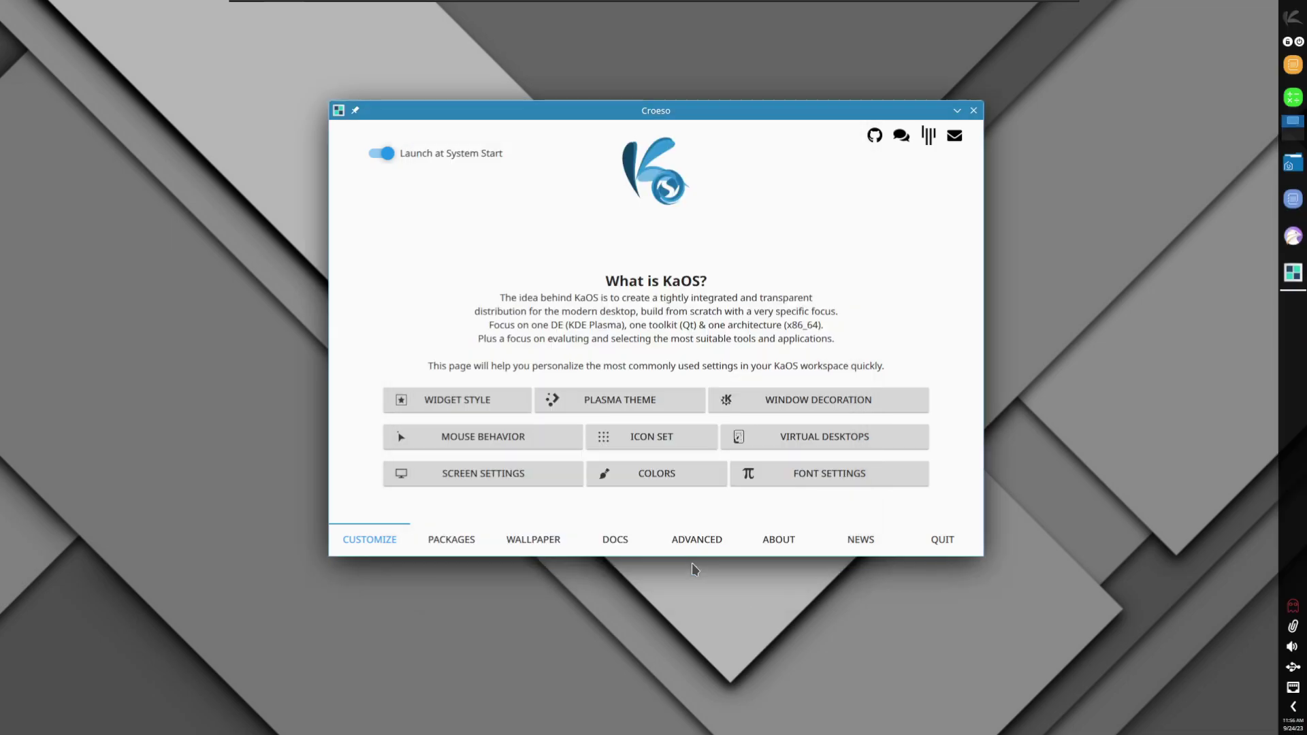
left_click(639, 400)
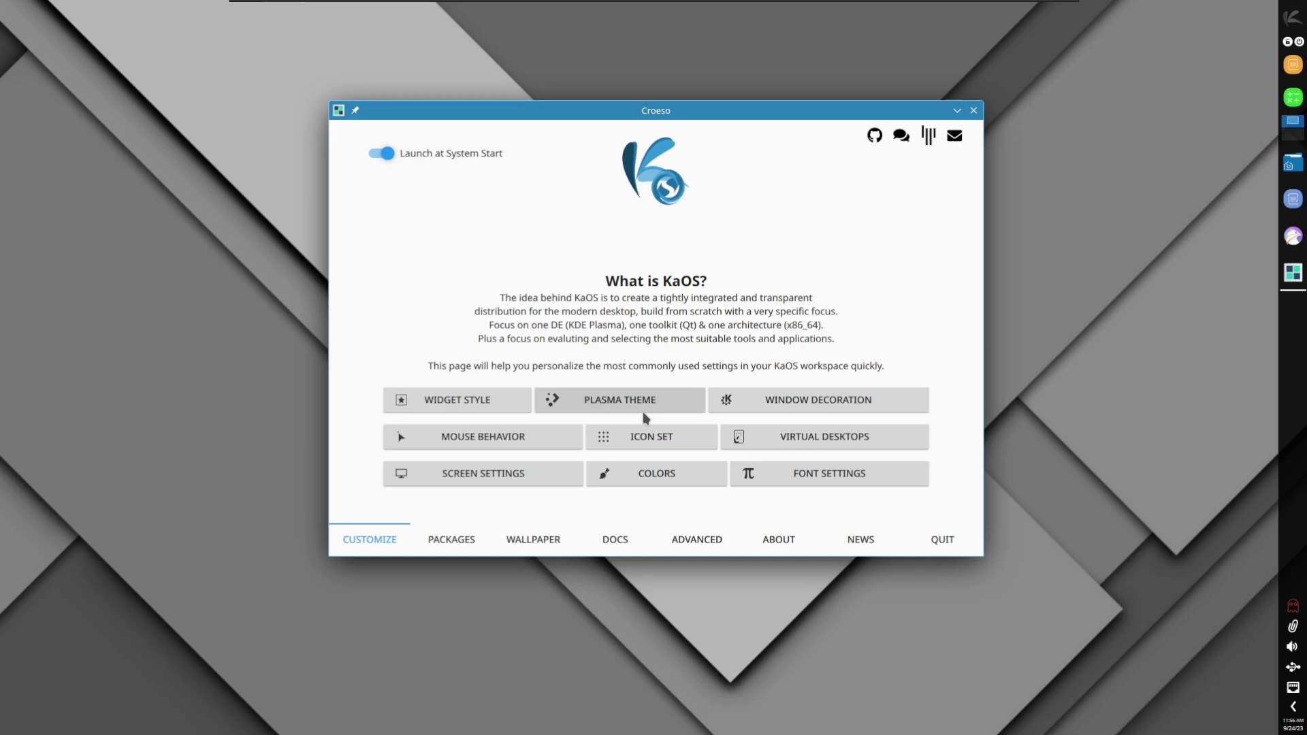
left_click(695, 563)
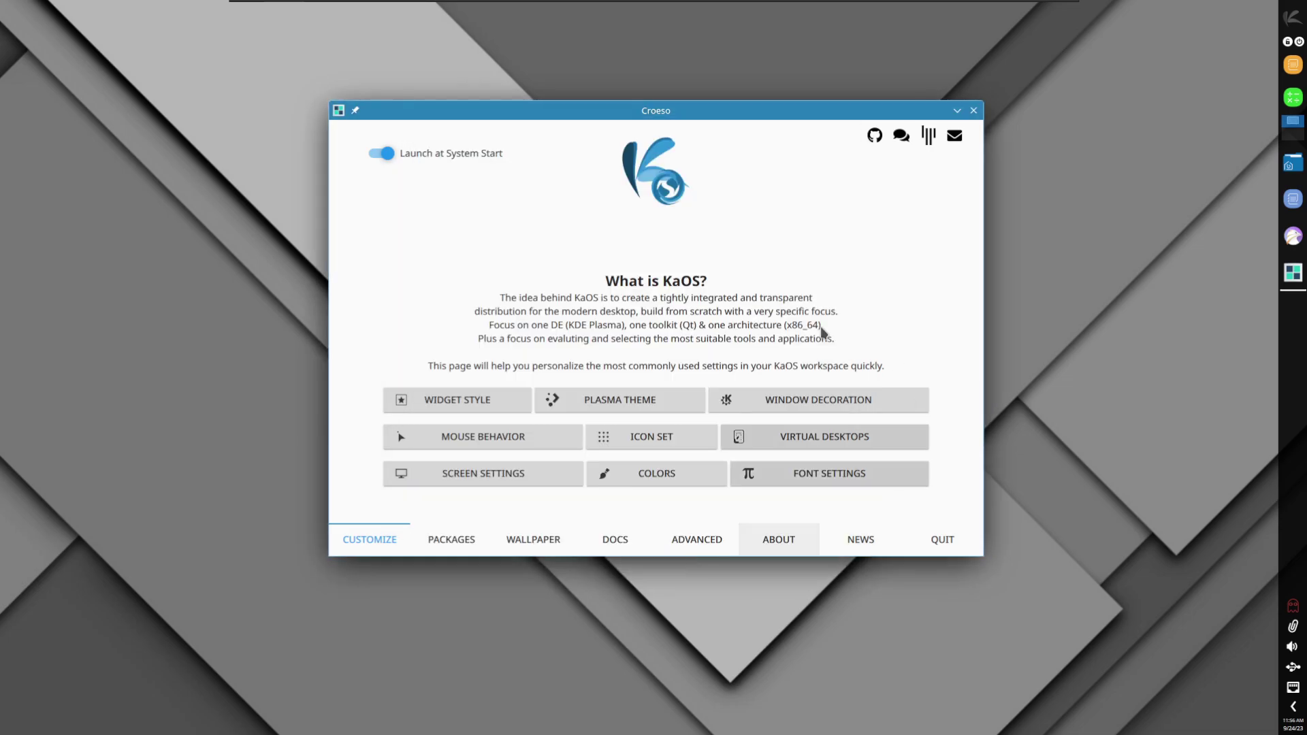
left_click(466, 435)
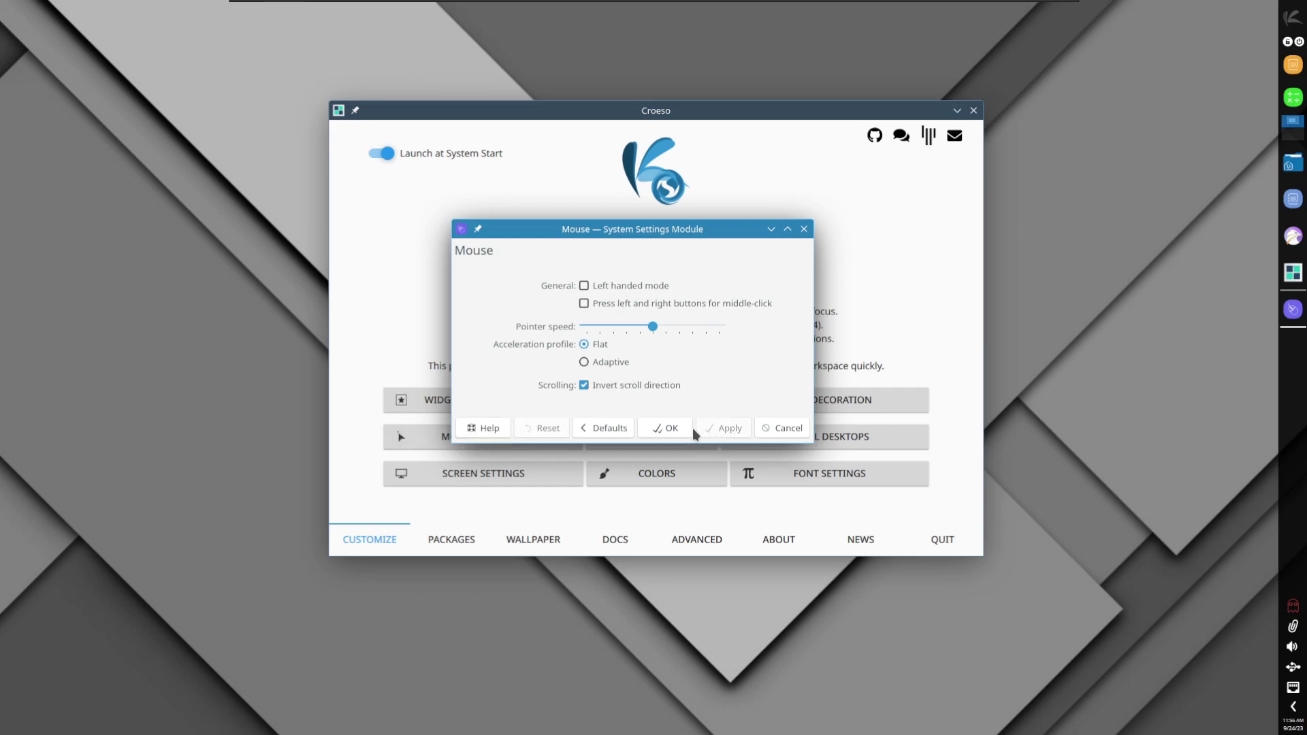
left_click(667, 428)
Step: Apply the chosen icon theme, then view Virtual Desktops and Screen Settings without changes
left_click(647, 440)
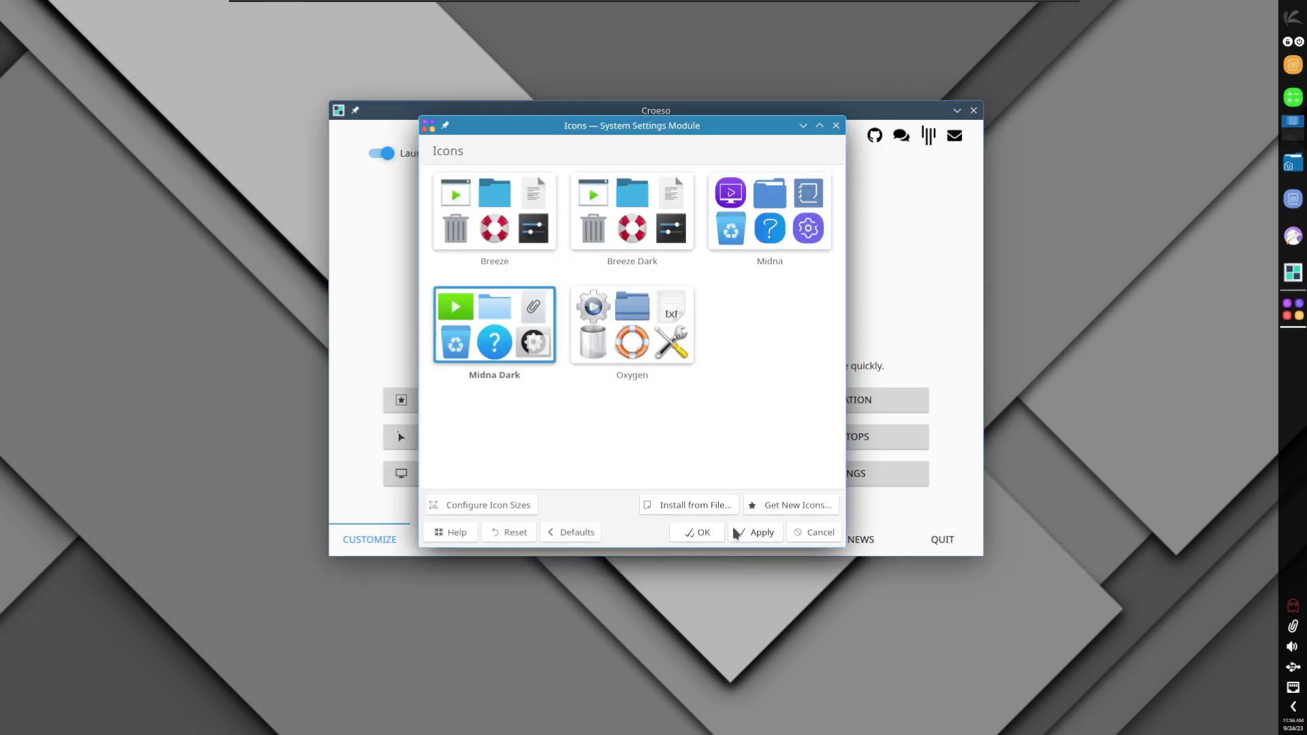
left_click(778, 538)
left_click(700, 531)
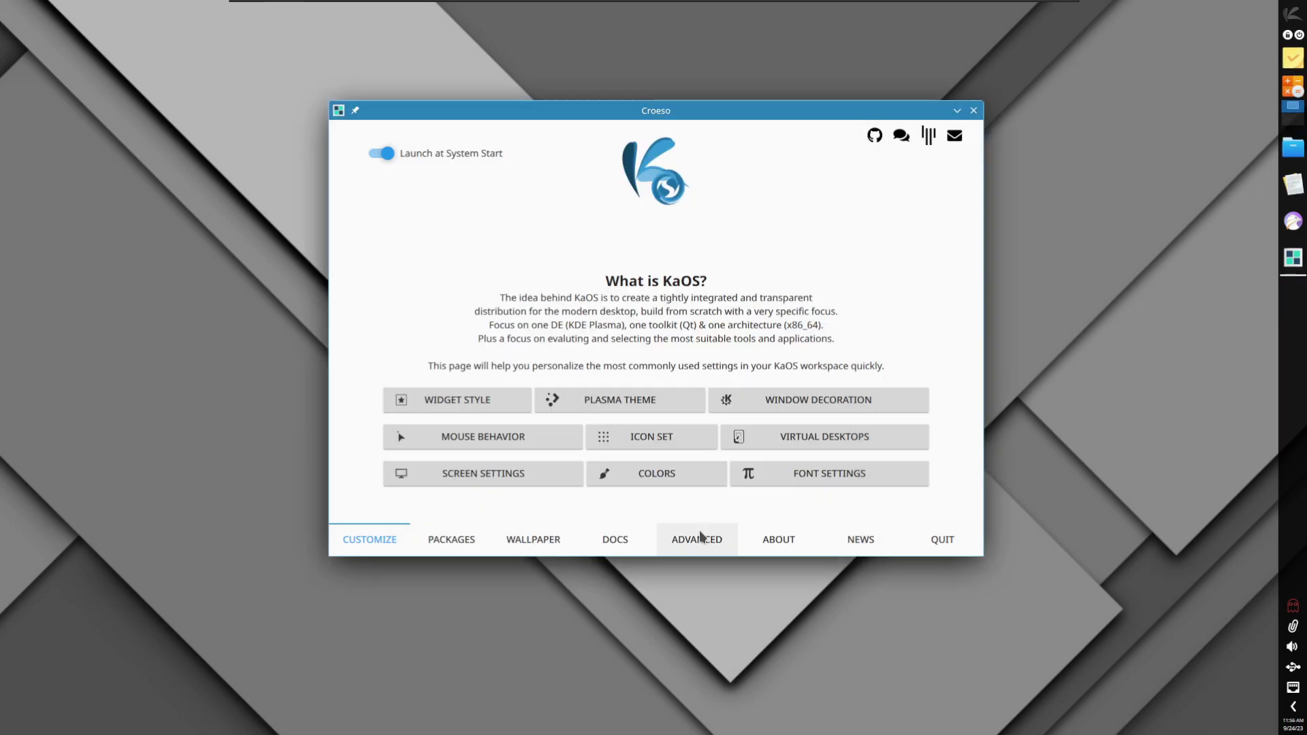
left_click(777, 433)
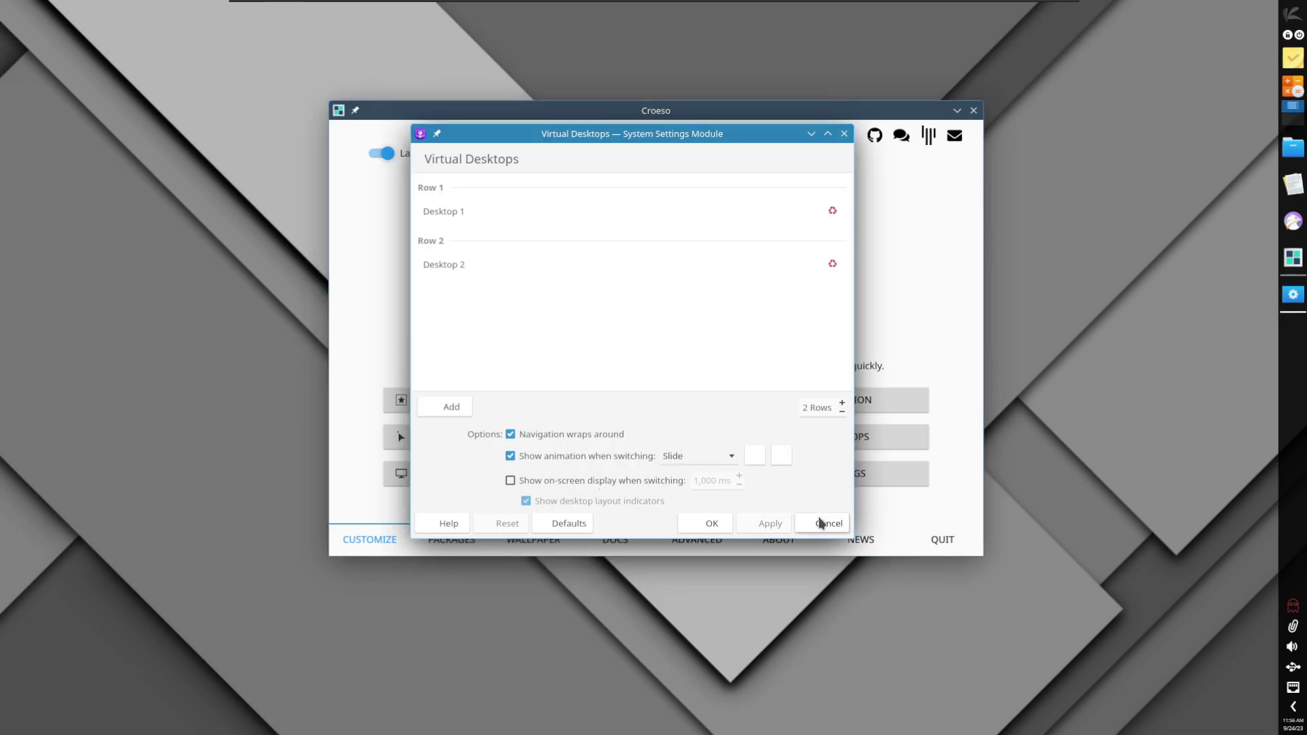
left_click(824, 524)
left_click(463, 474)
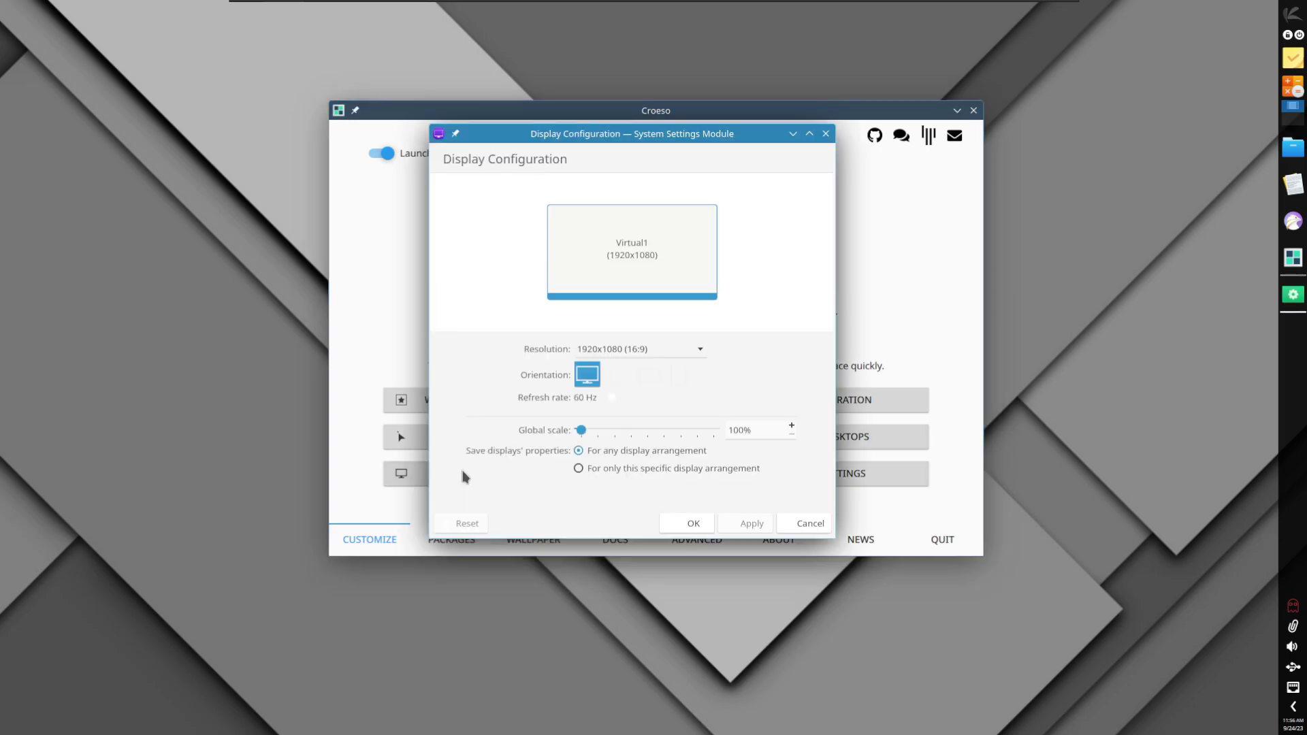
left_click(805, 524)
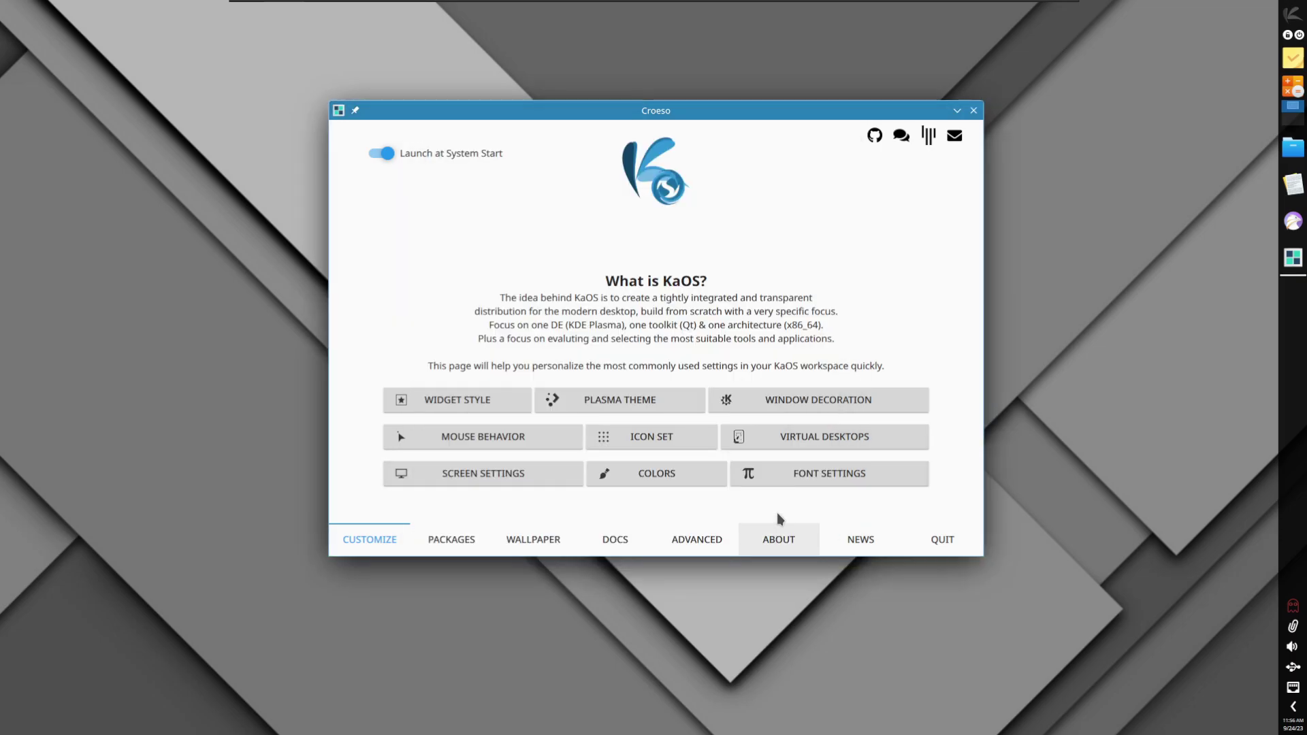
Step: Set the accent colour to 'From current wallpaper' and save, then cancel out of Fonts
left_click(663, 475)
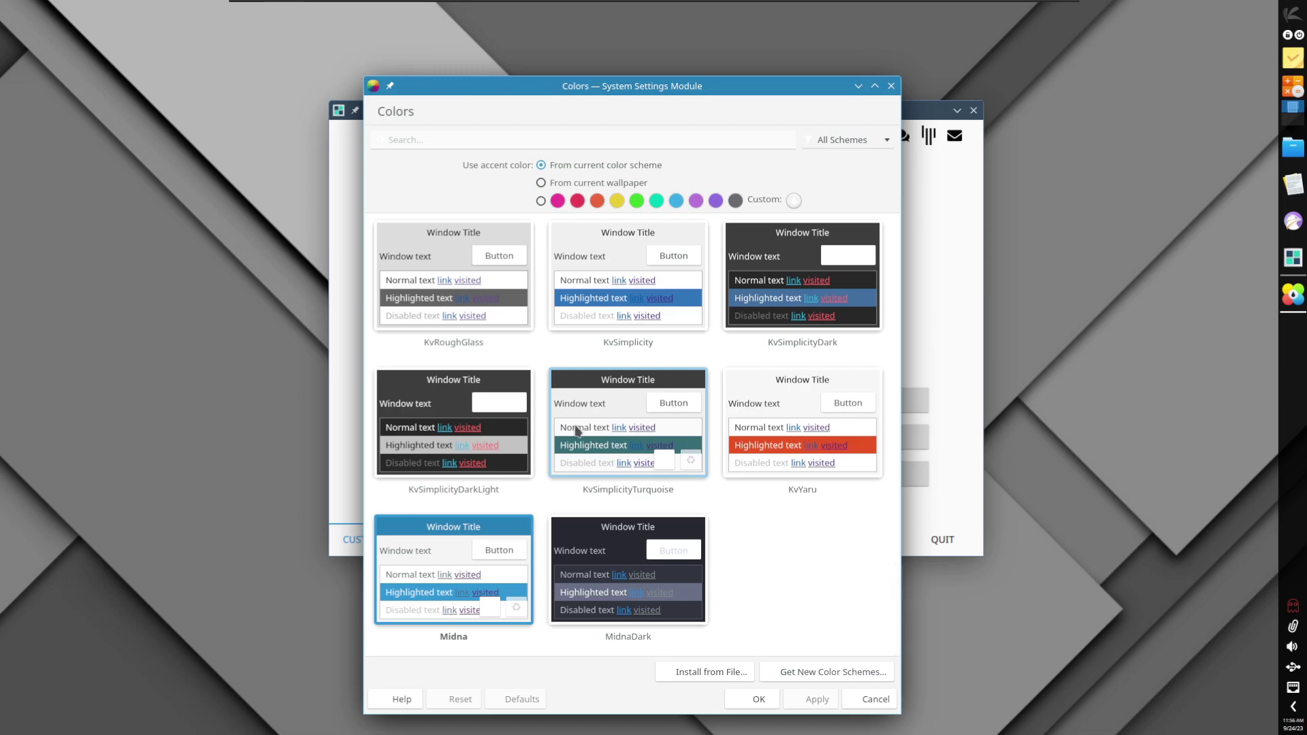
left_click(559, 183)
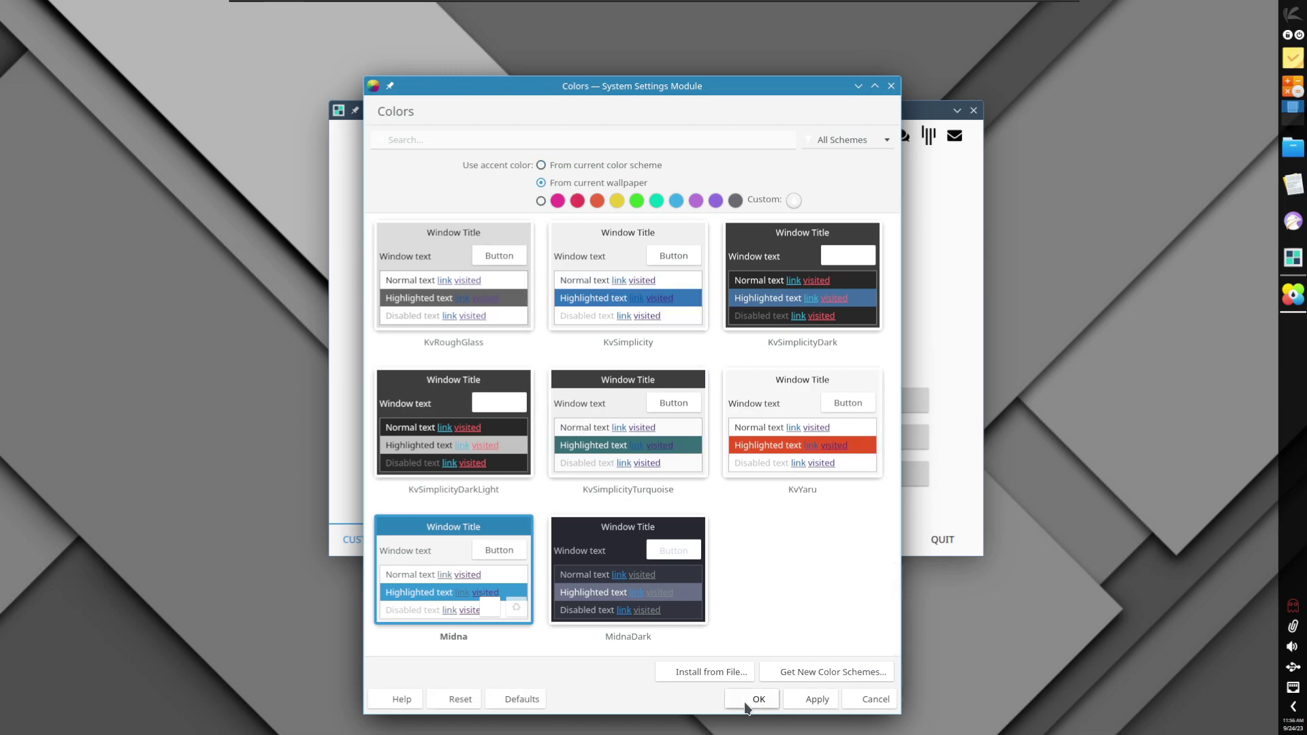
left_click(757, 699)
left_click(809, 478)
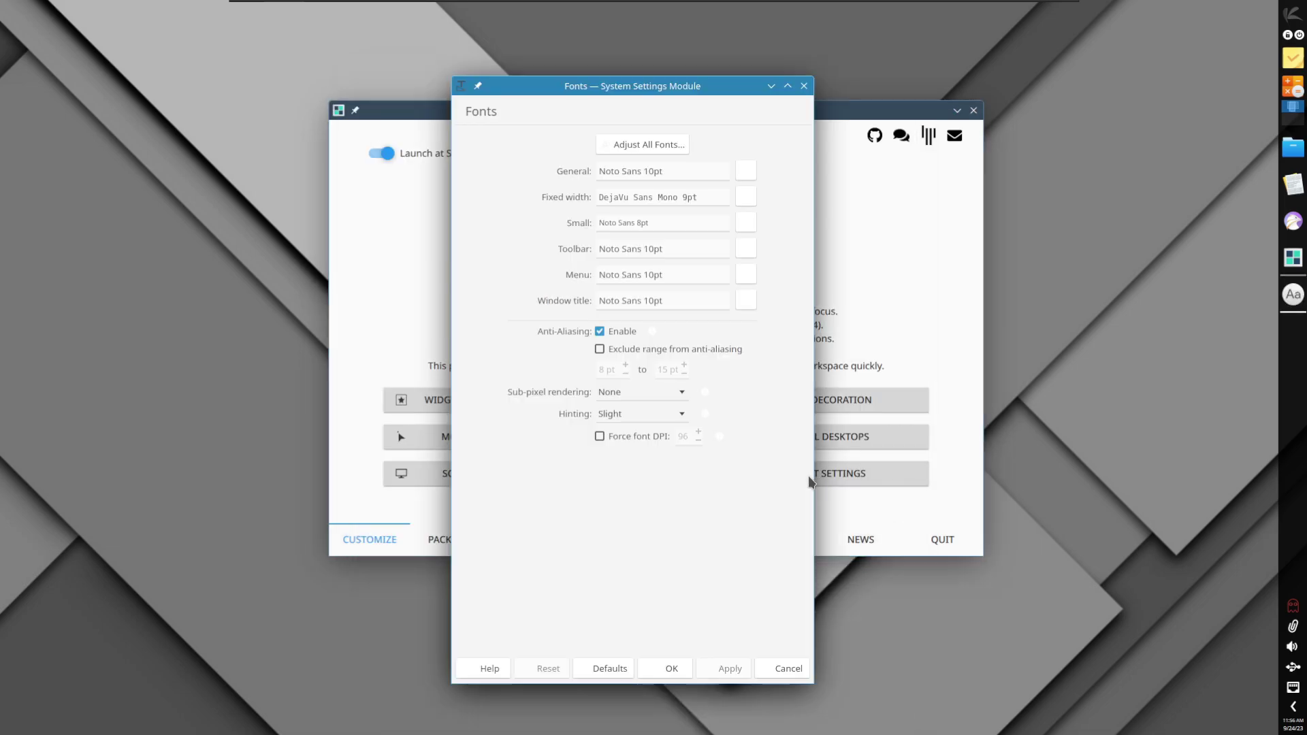
left_click(788, 671)
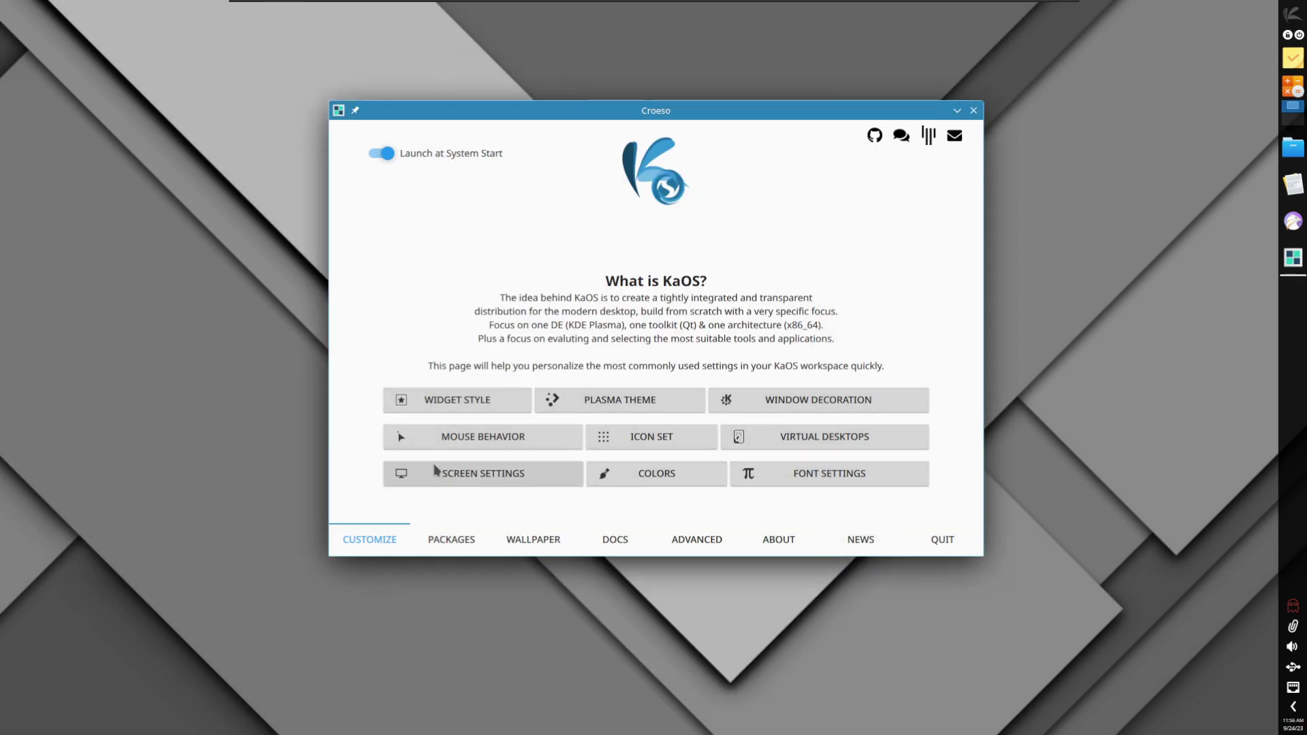
Step: Open Croeso's package groups and mark Otter Browser in the web browser group
left_click_drag(698, 111, 683, 102)
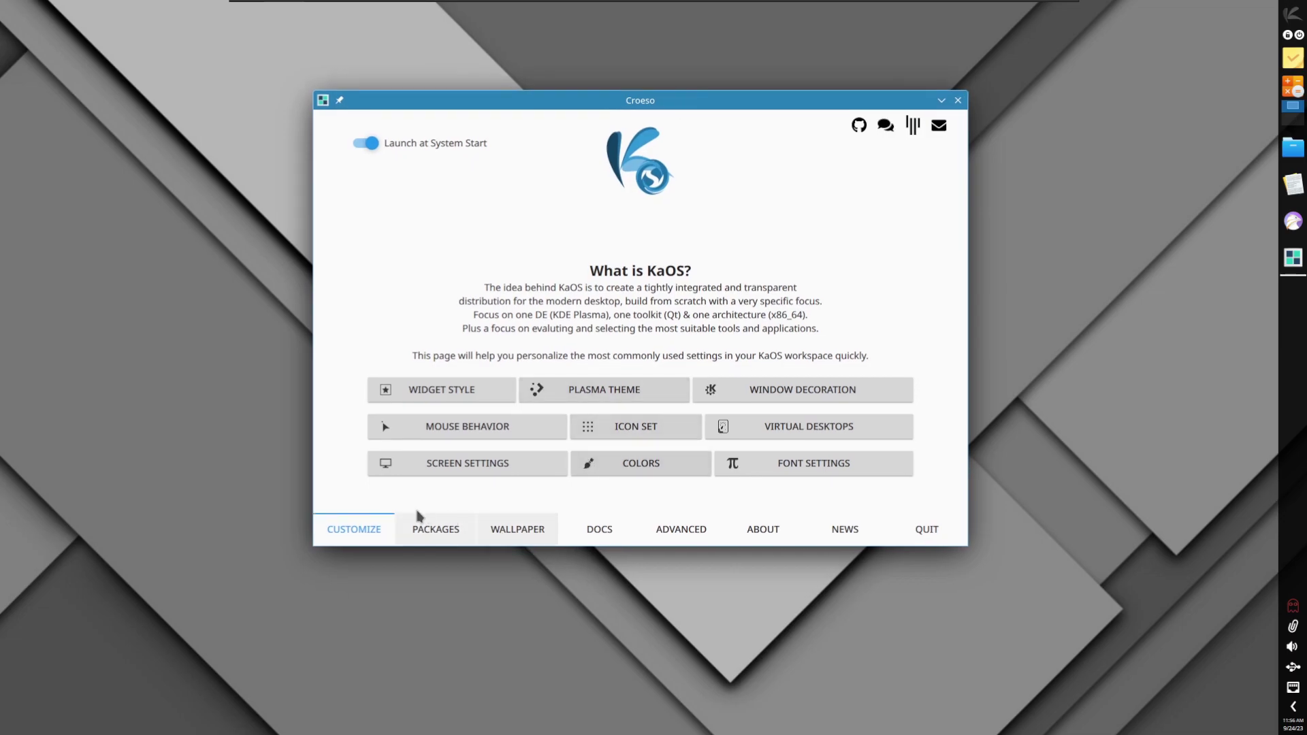
left_click(457, 529)
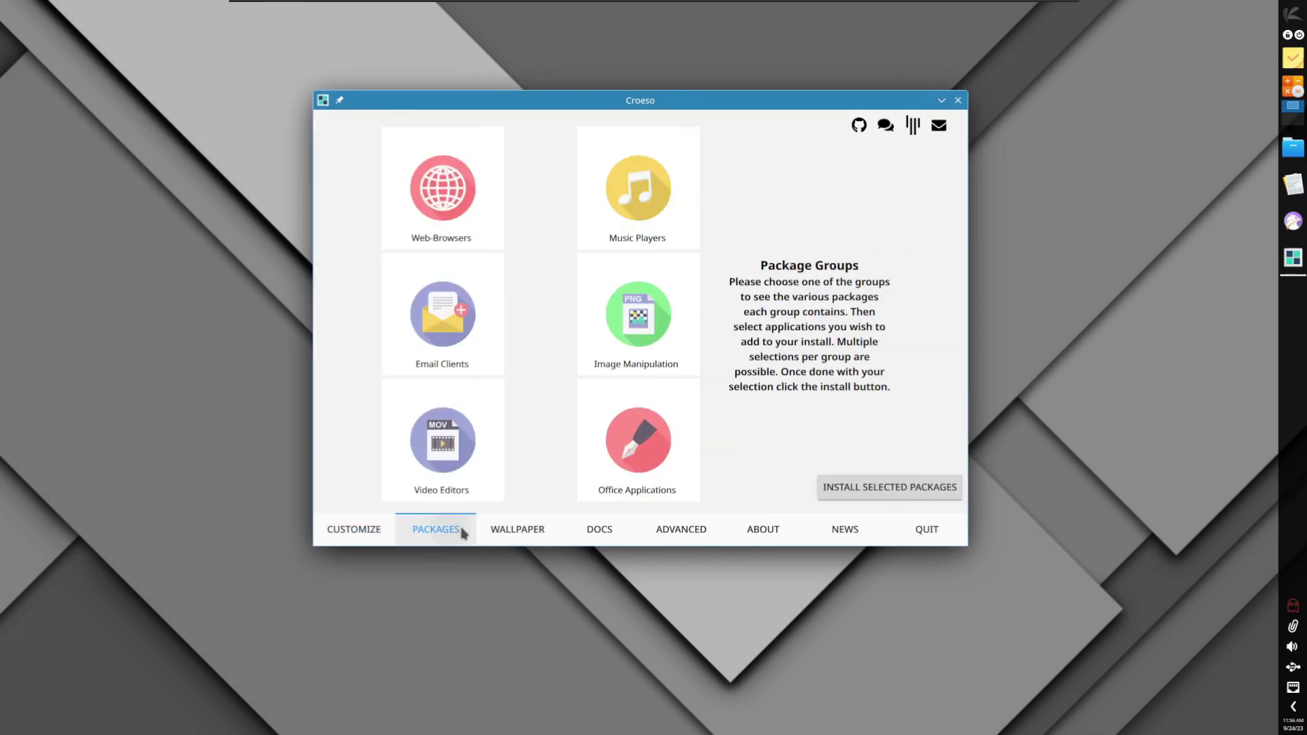
left_click(444, 191)
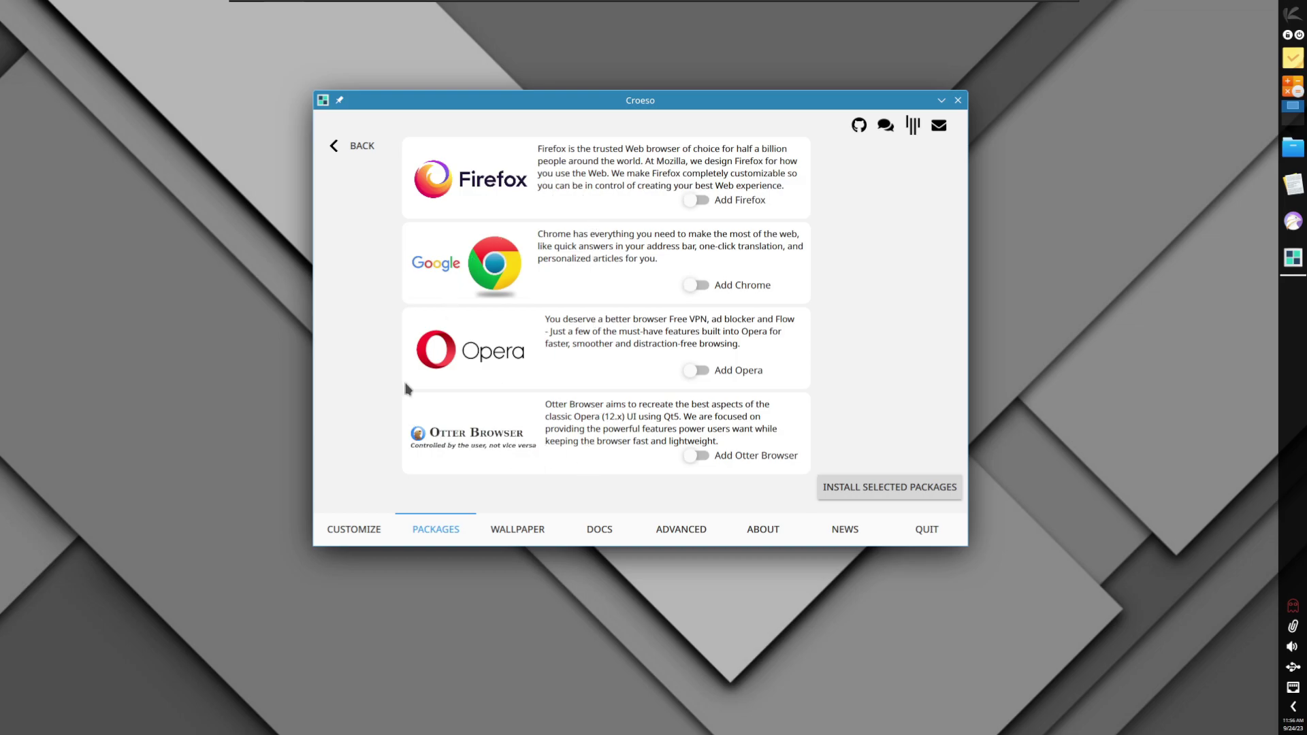
left_click(1298, 17)
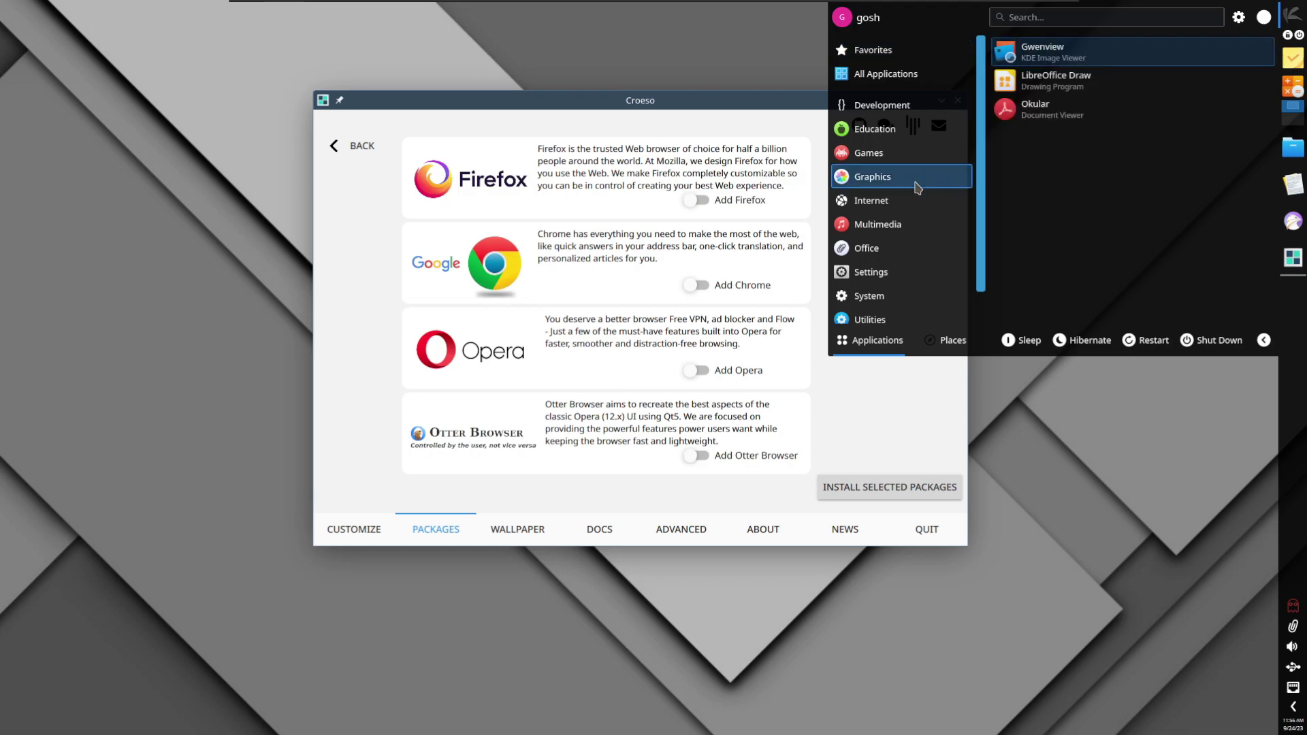
mouse_move(888, 205)
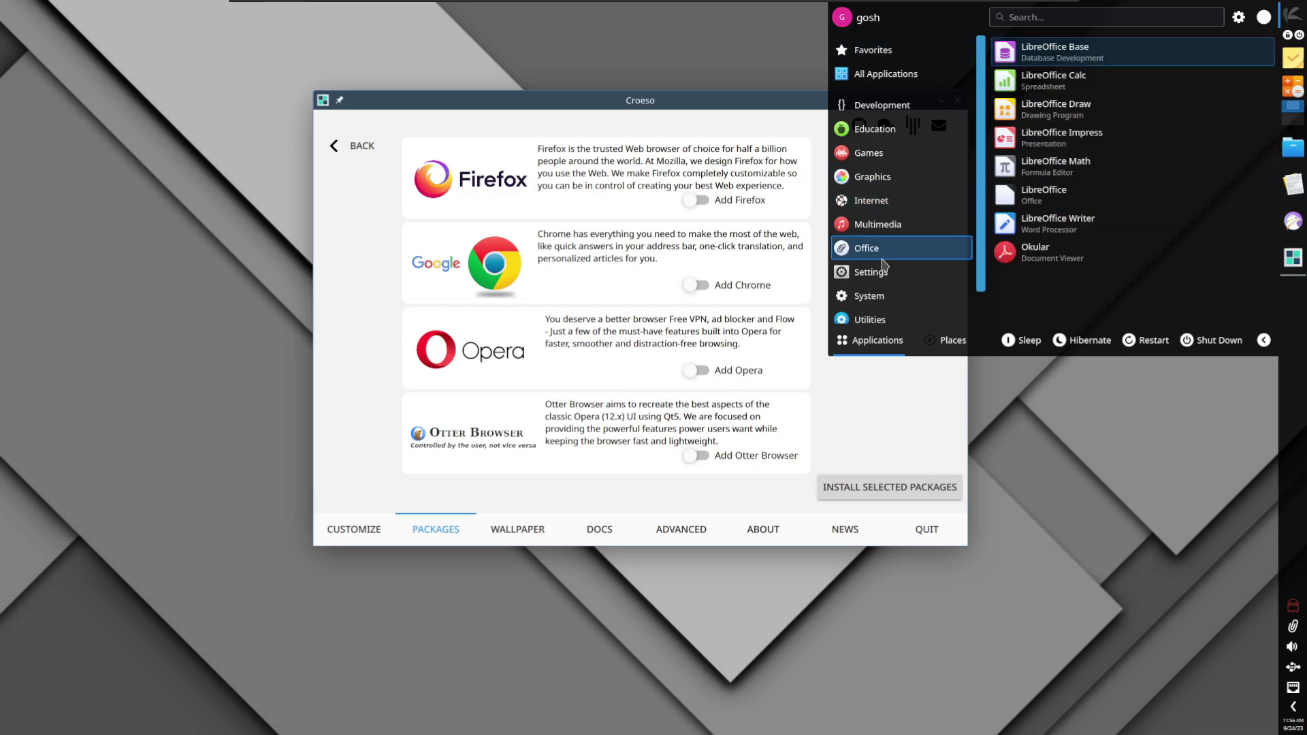
left_click(531, 442)
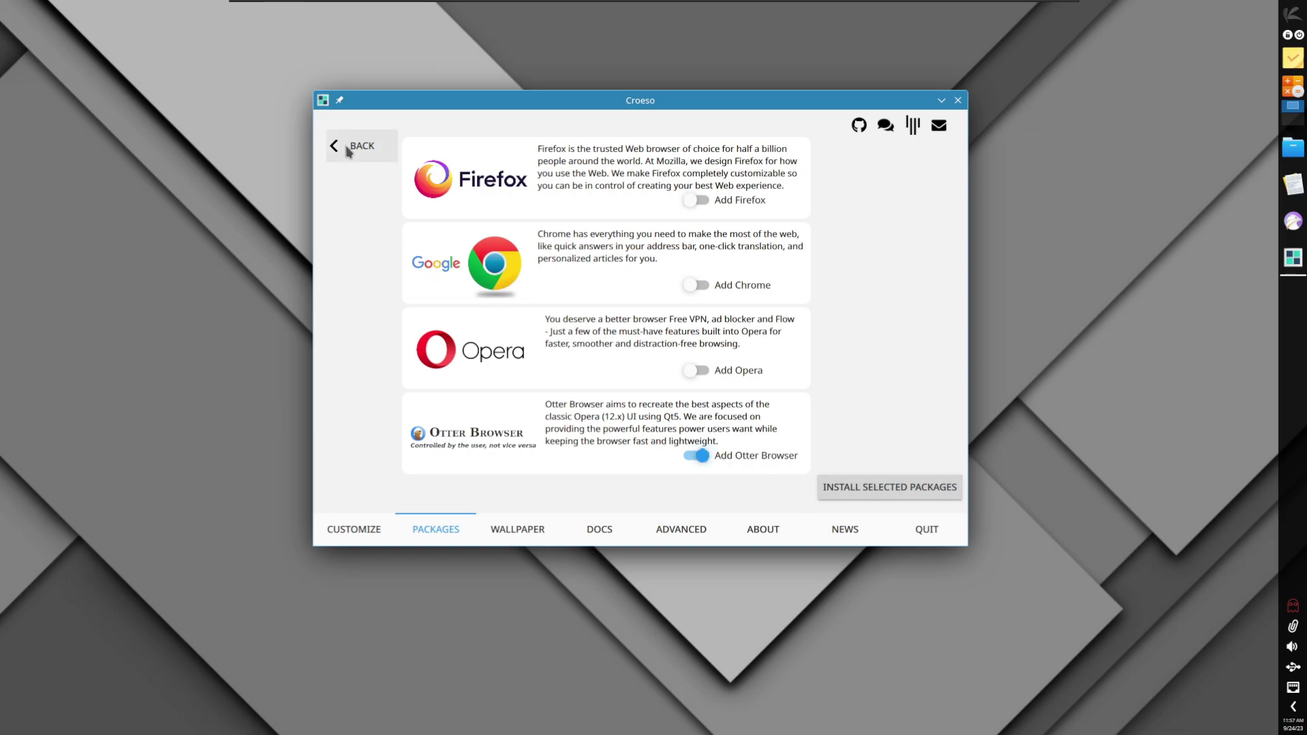
Step: Mark Qmmp and Calligra in the music and office groups, then install the selected packages
left_click(347, 149)
left_click(653, 195)
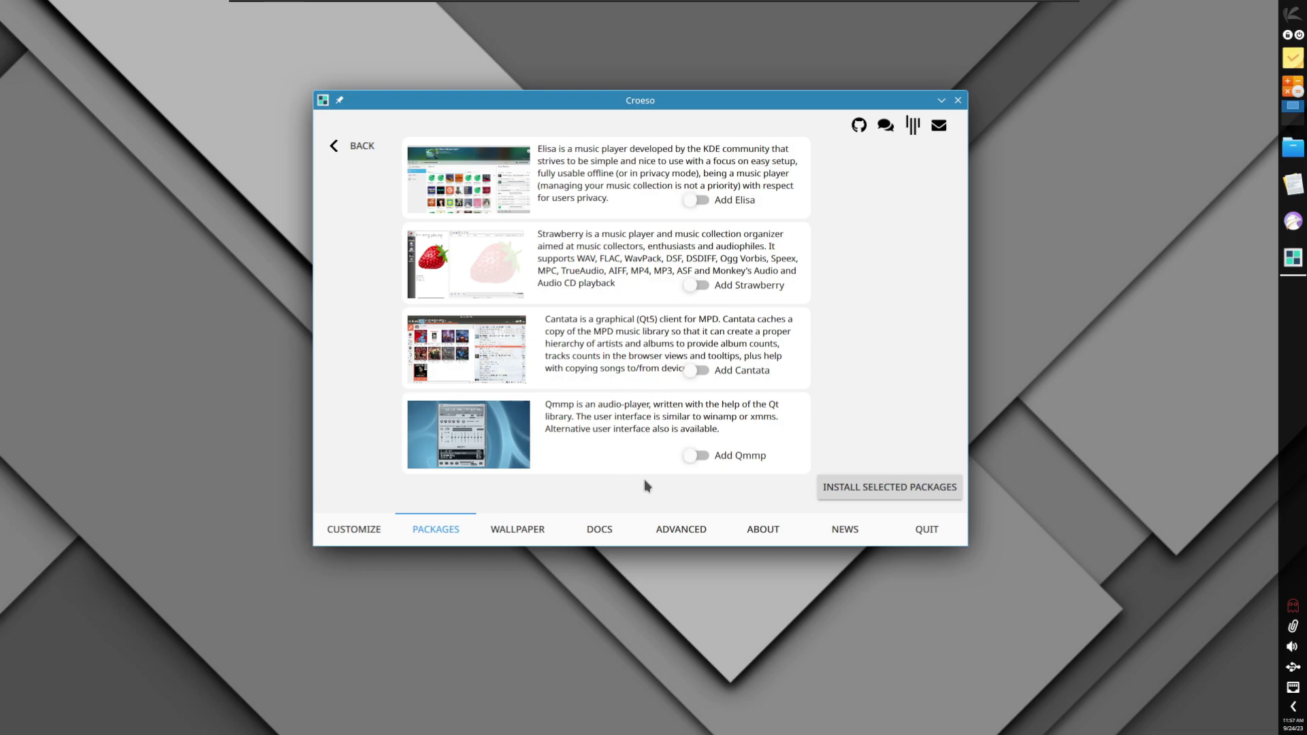
left_click(351, 151)
left_click(649, 420)
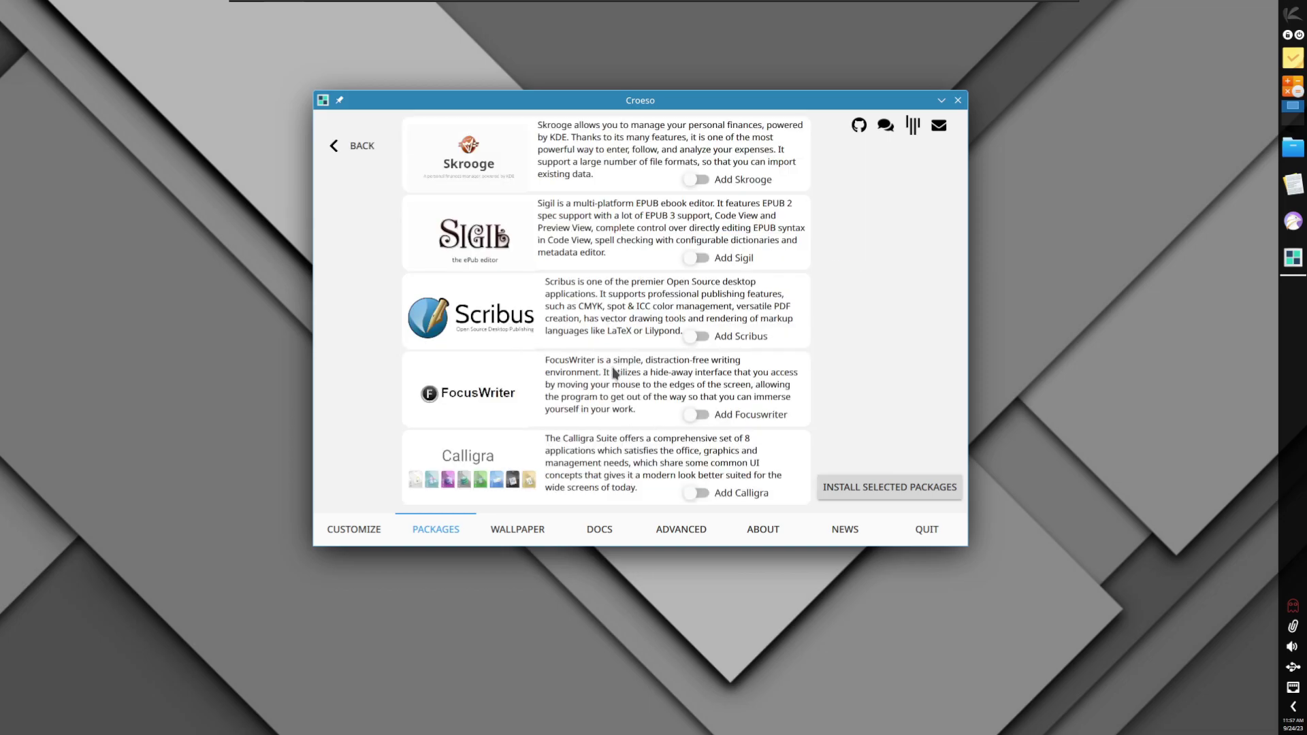
left_click(701, 496)
left_click(832, 488)
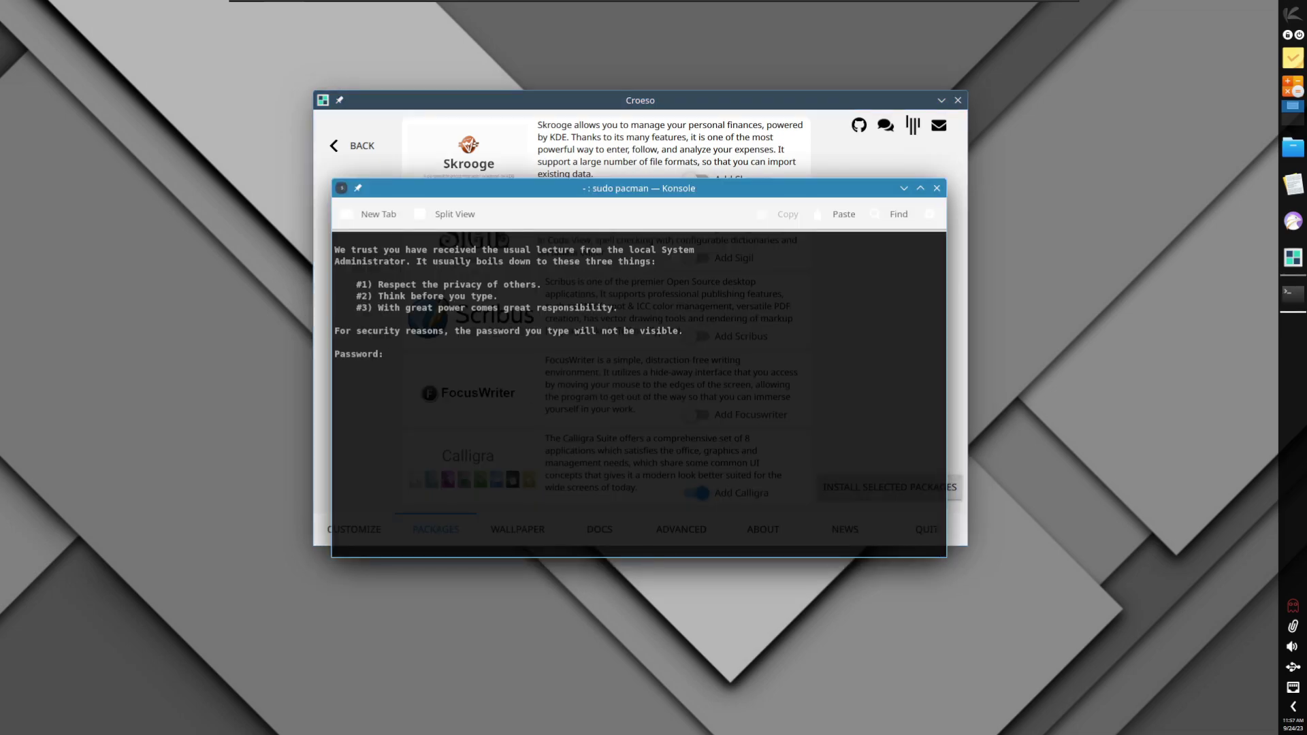
Step: Submit the sudo password and answer y so pacman downloads the 26 packages (441.65 MiB)
key("Return")
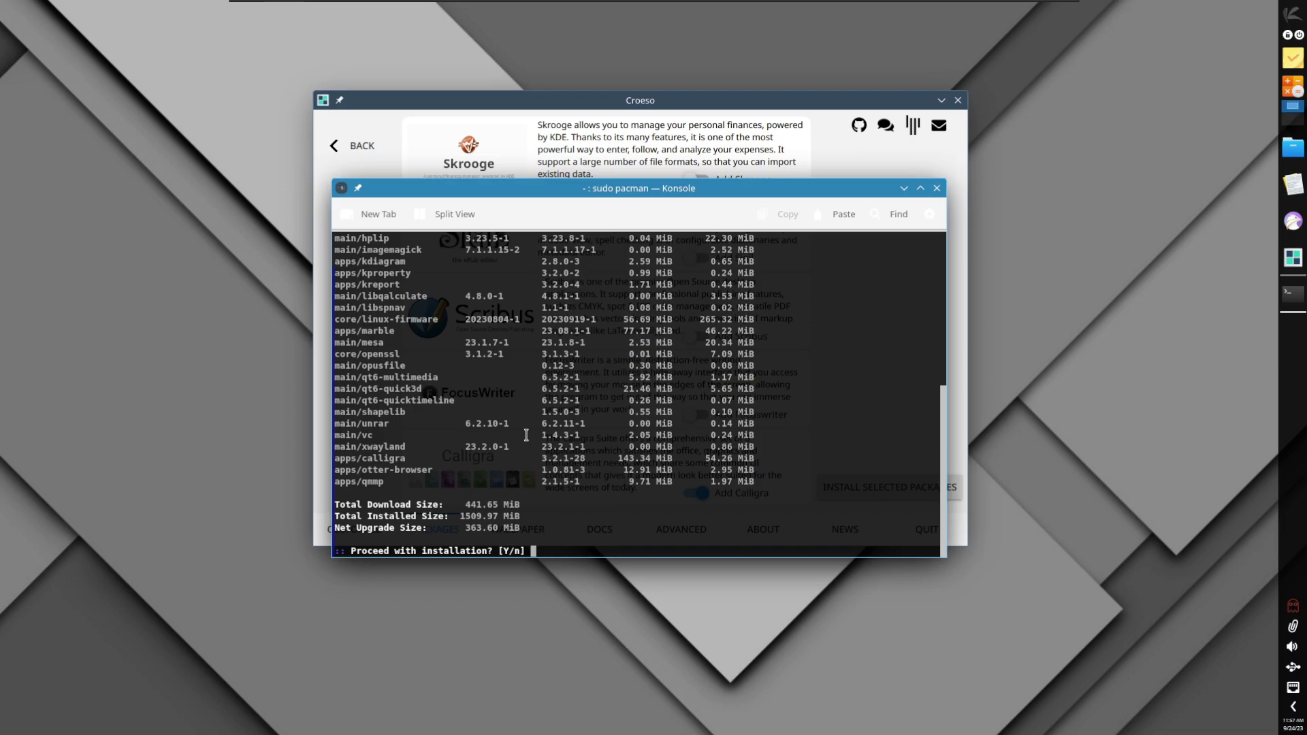
type("y")
key("Return")
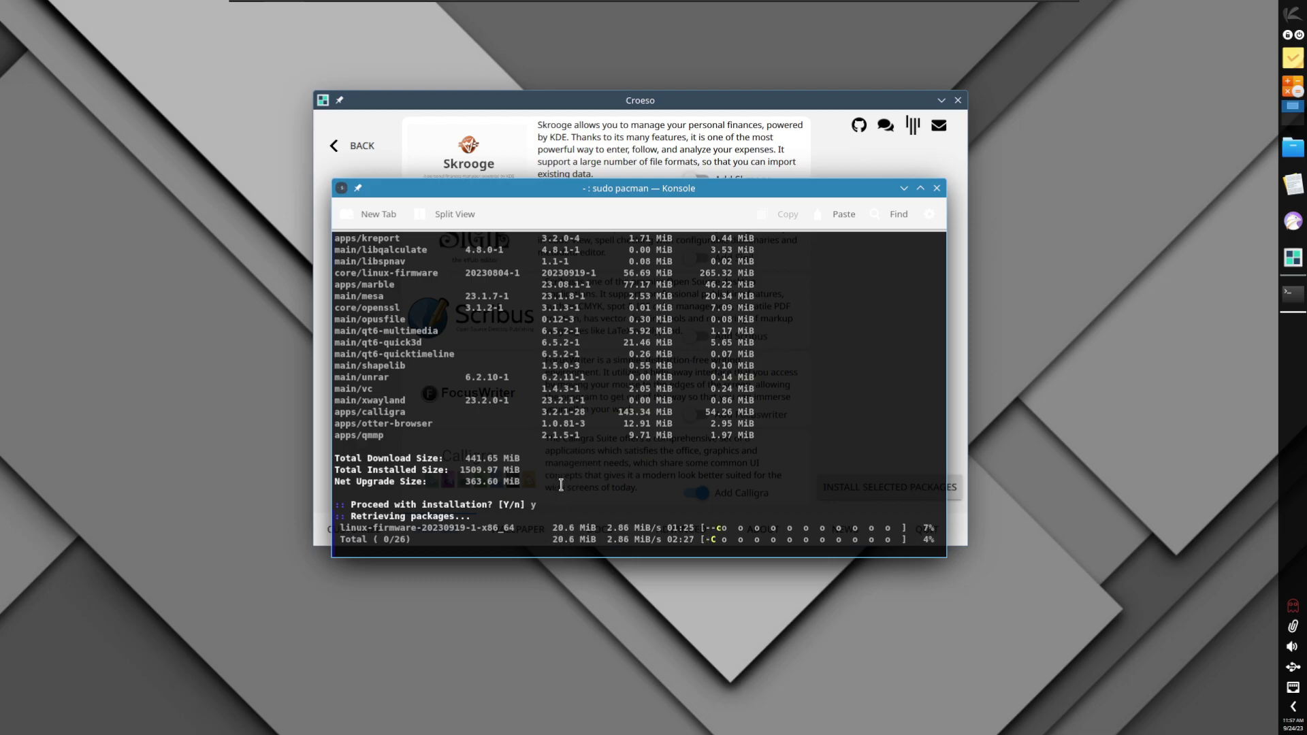
left_click_drag(643, 188, 1009, 187)
left_click_drag(640, 100, 447, 94)
Step: Scroll Croeso's wallpaper gallery to the NEOM rock-desert photo and download it
left_click(326, 535)
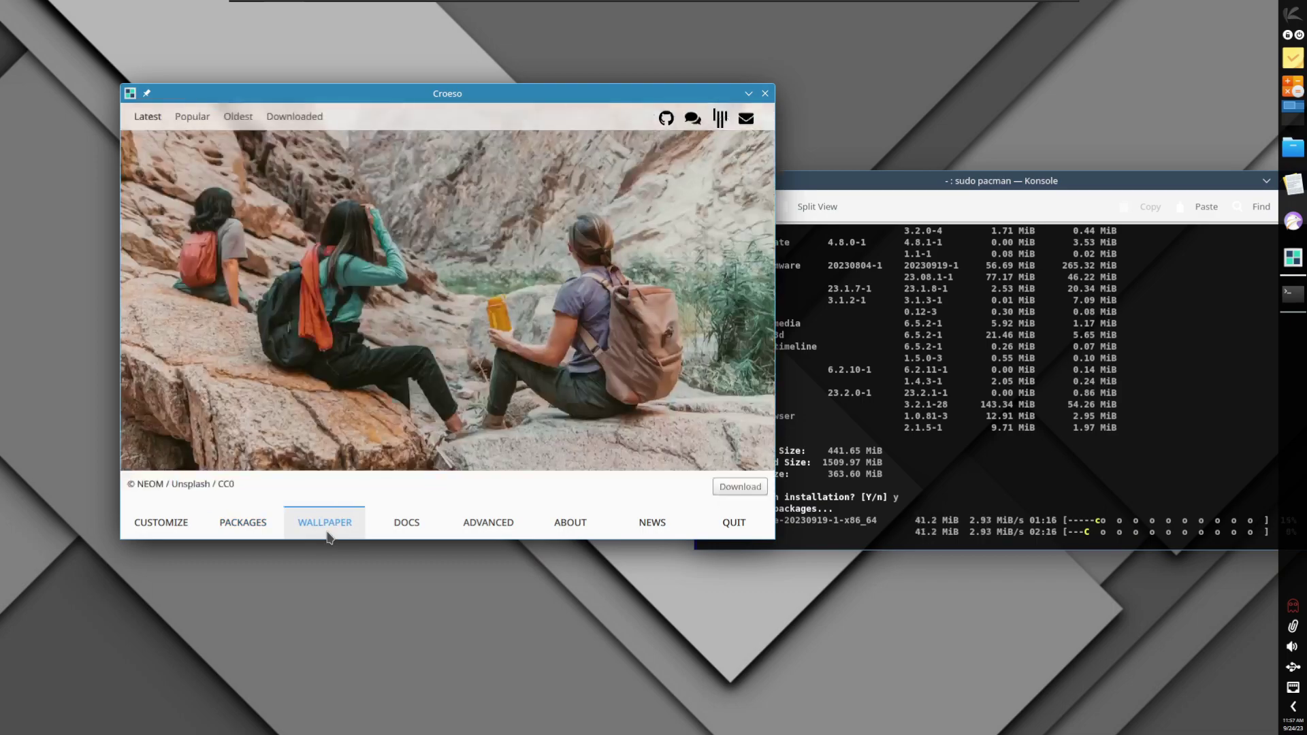
left_click_drag(507, 323, 272, 282)
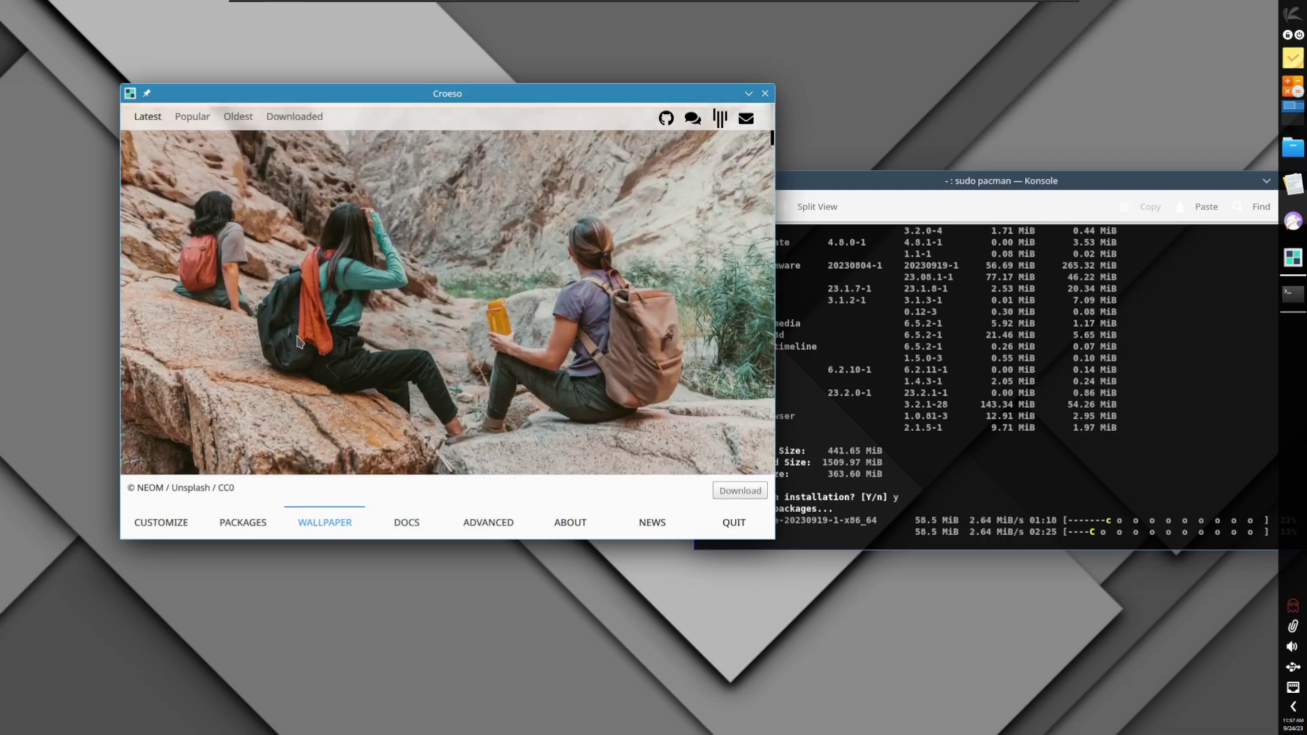
scroll(359, 205, "down", 2)
scroll(481, 403, "down", 7)
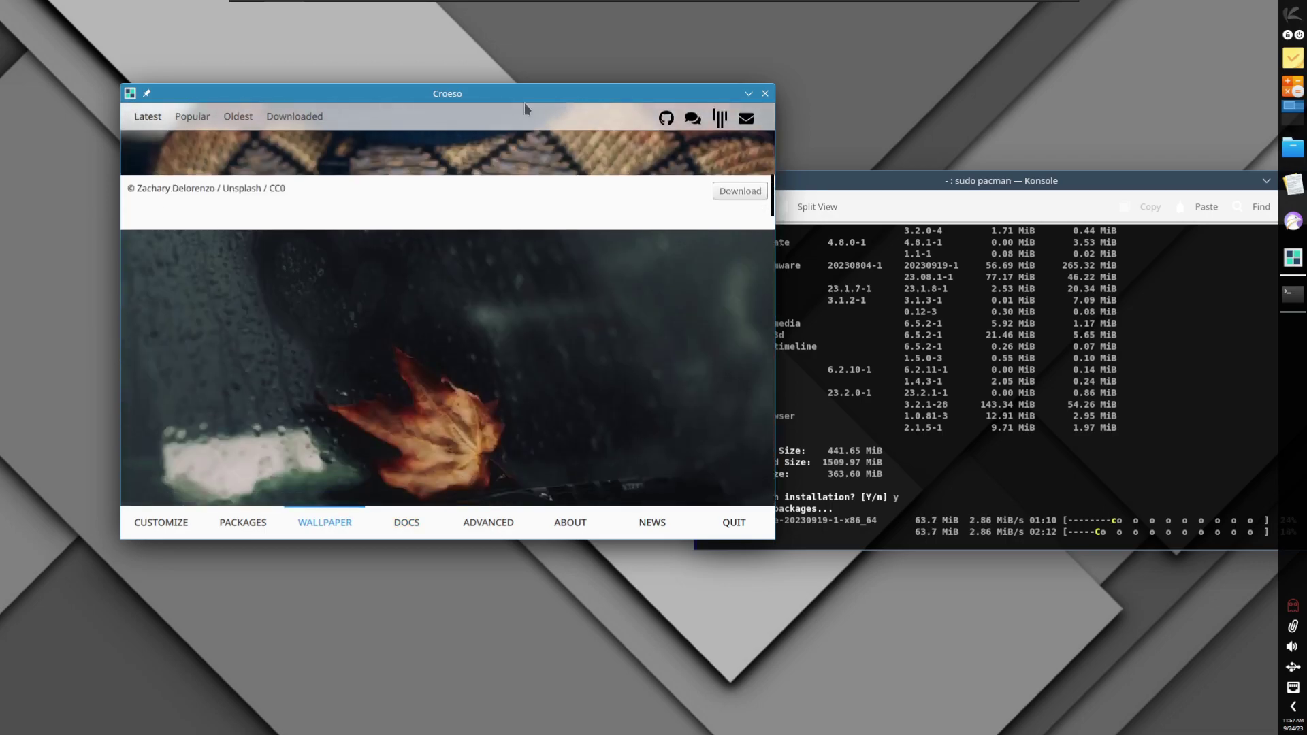
scroll(465, 400, "left", 2)
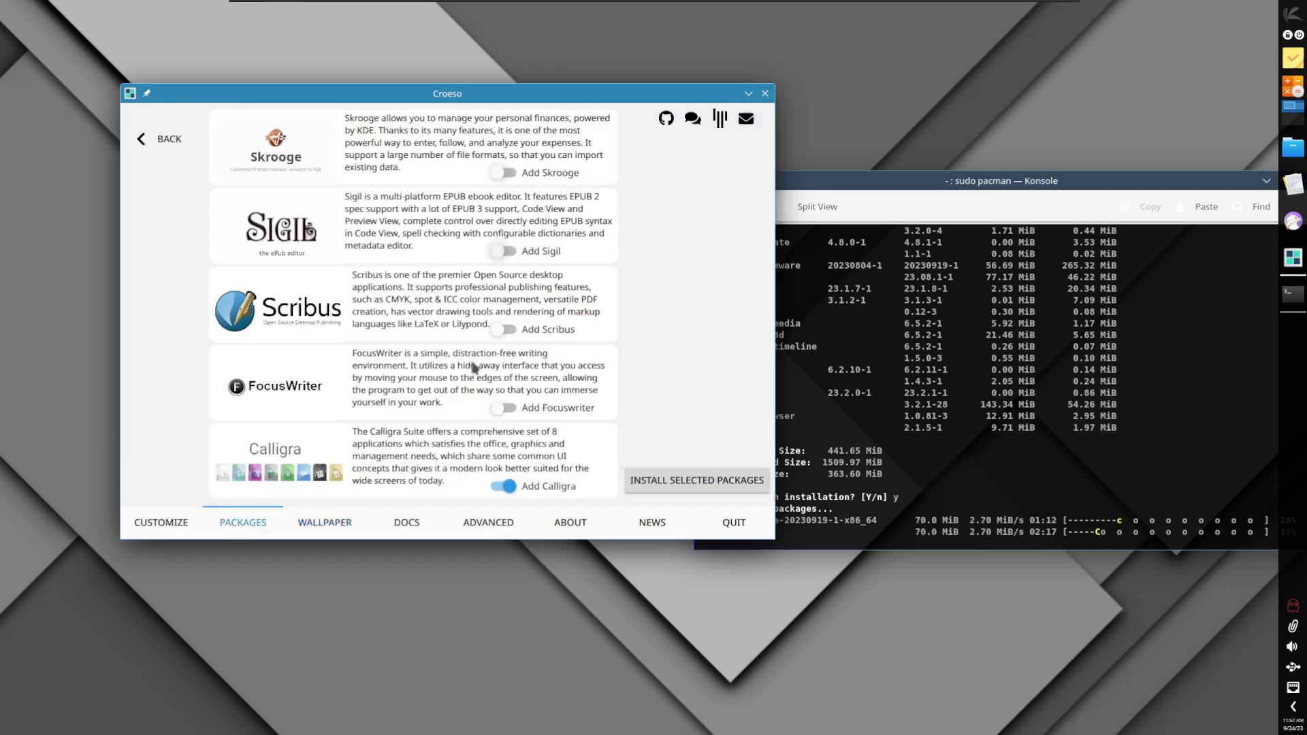
scroll(354, 400, "right", 2)
scroll(354, 401, "down", 4)
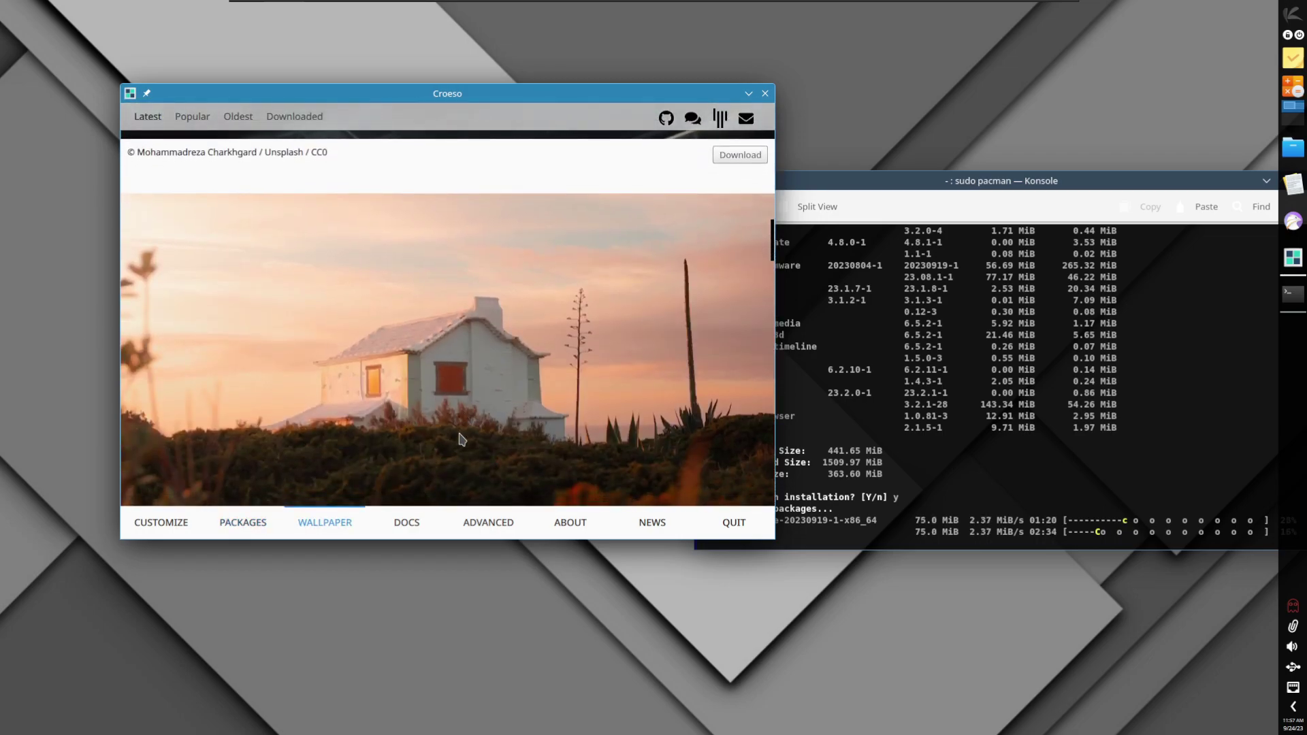
scroll(475, 347, "down", 12)
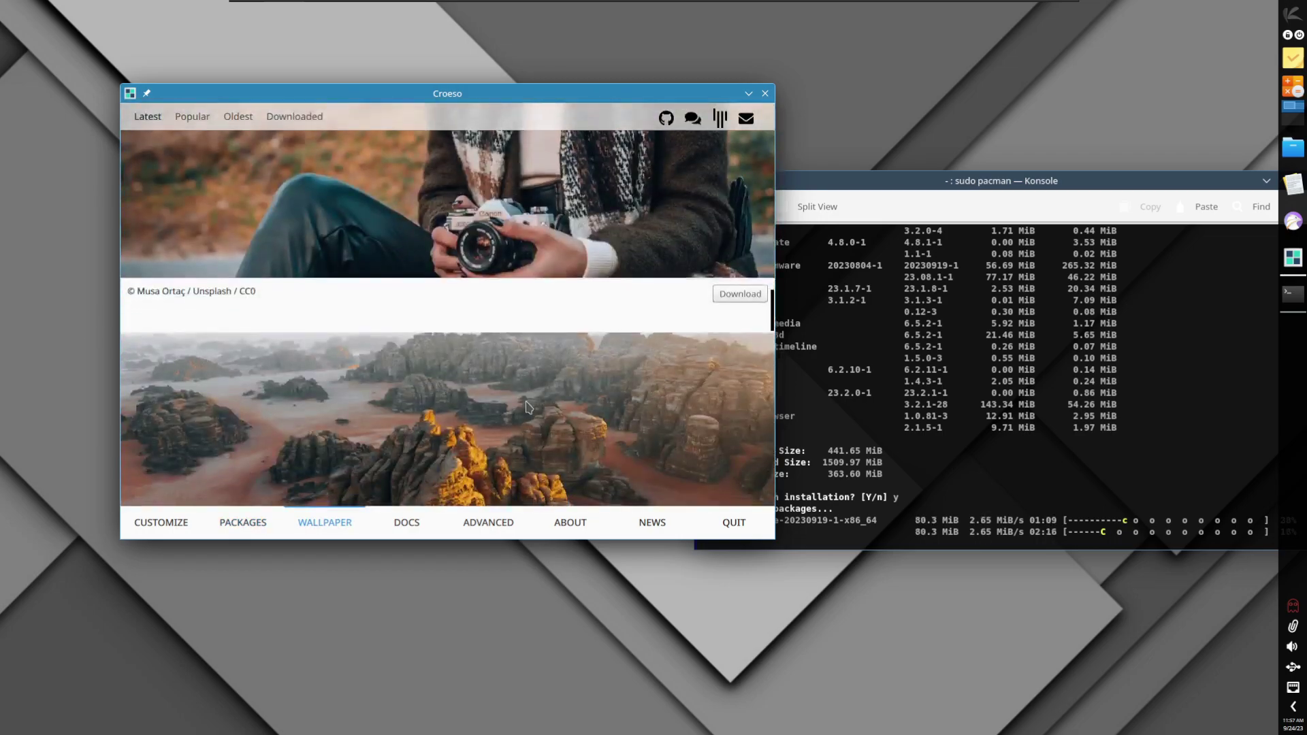
scroll(578, 194, "down", 1)
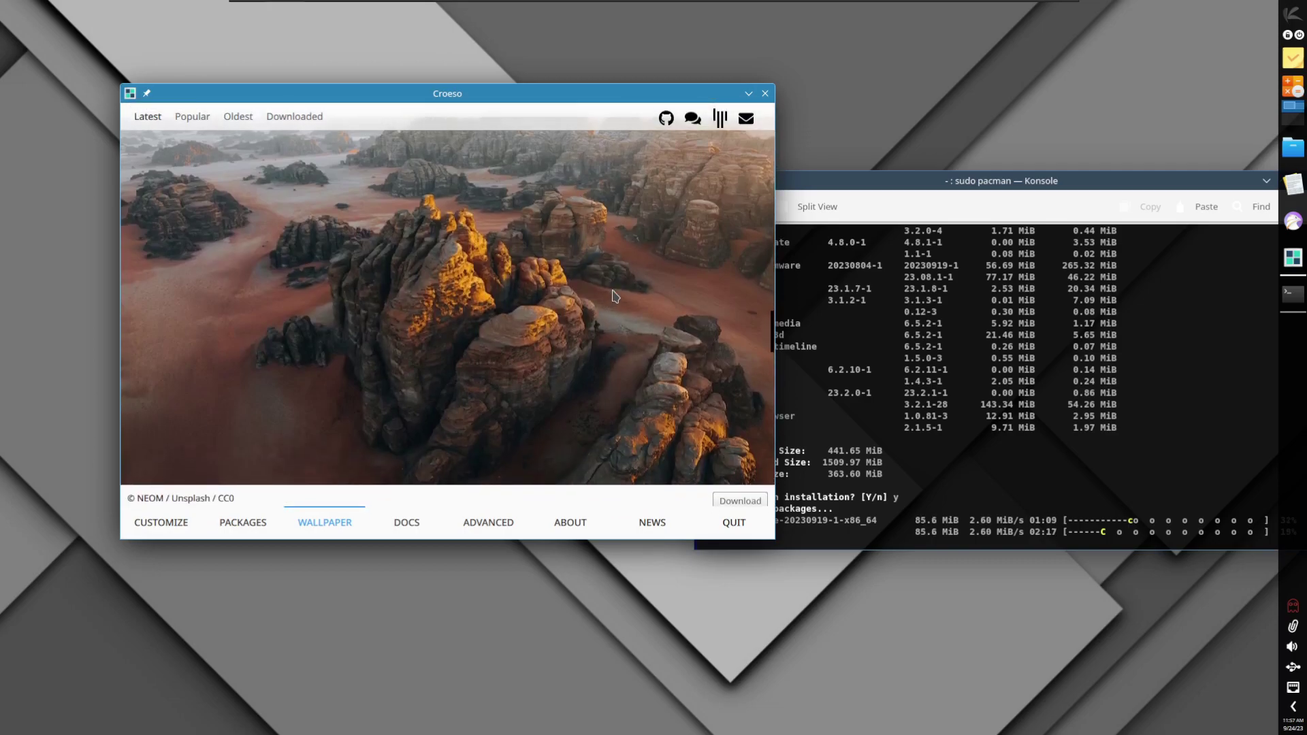
left_click(730, 498)
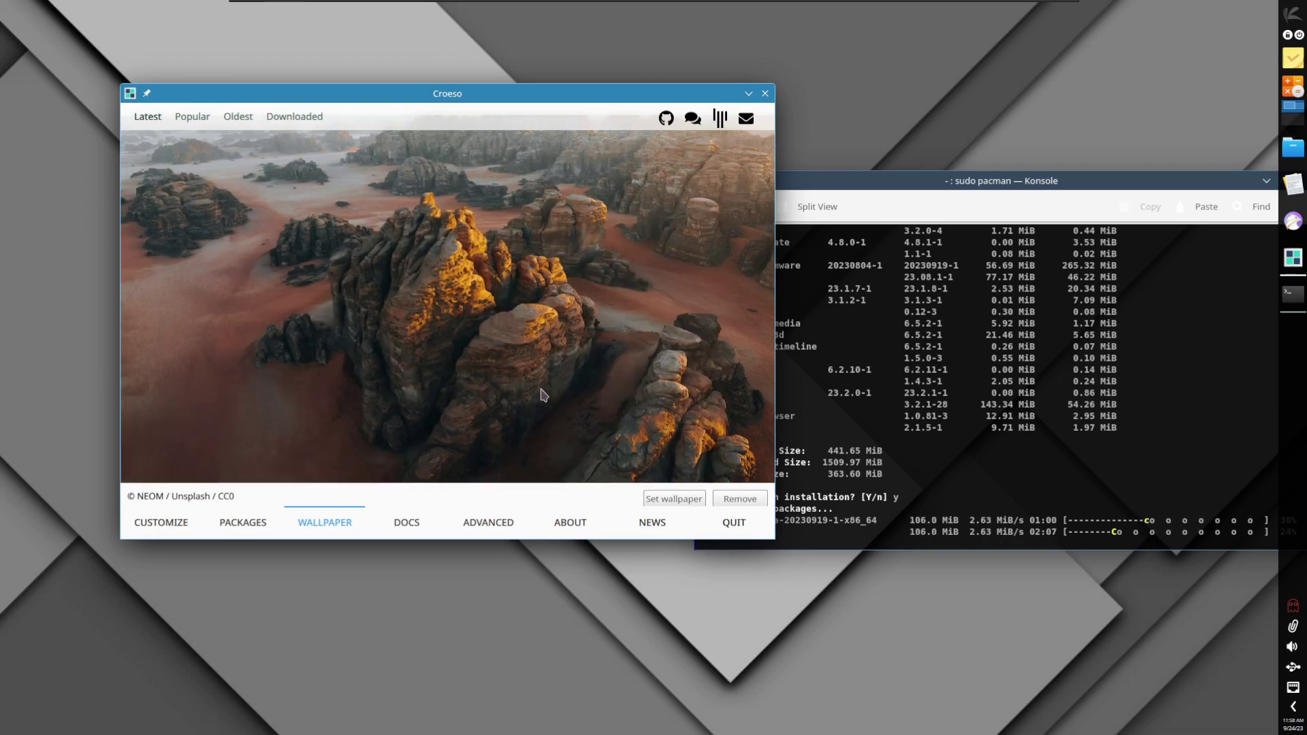
Step: Set the NEOM rock photo as the desktop wallpaper in Desktop Settings and confirm
right_click(859, 57)
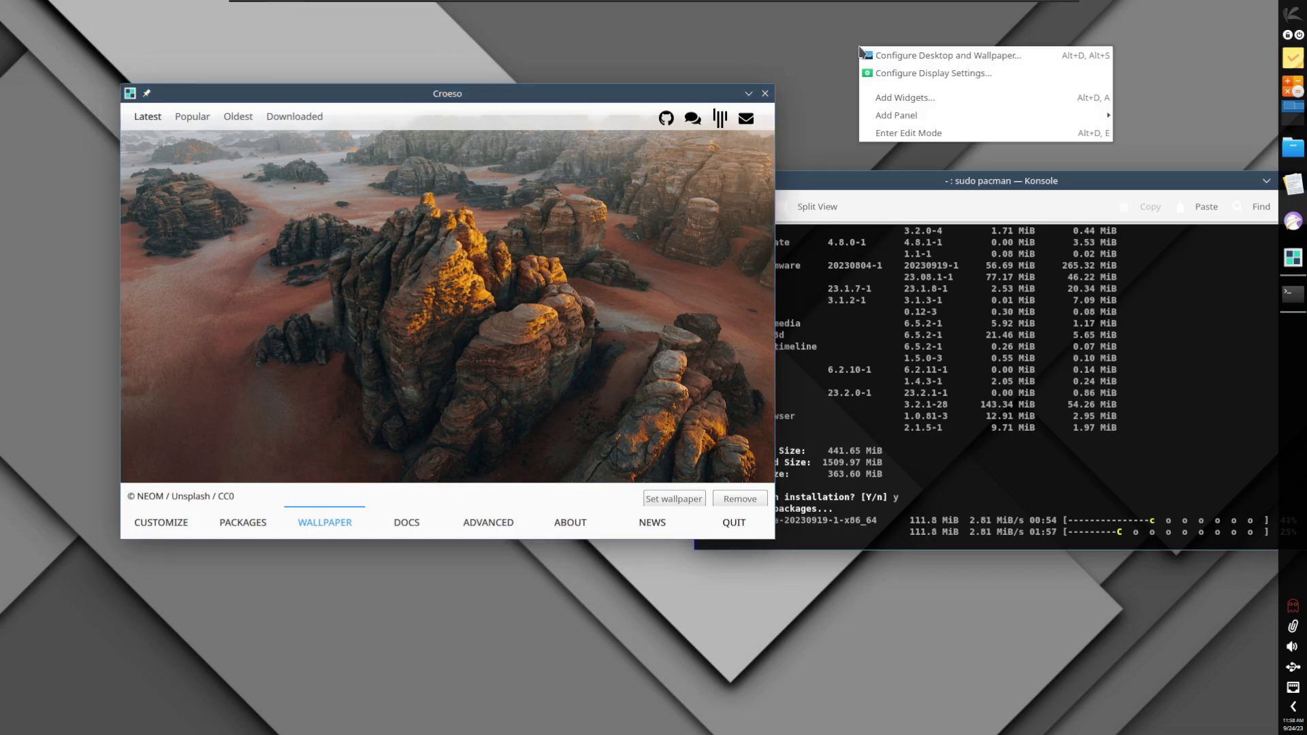
left_click(933, 62)
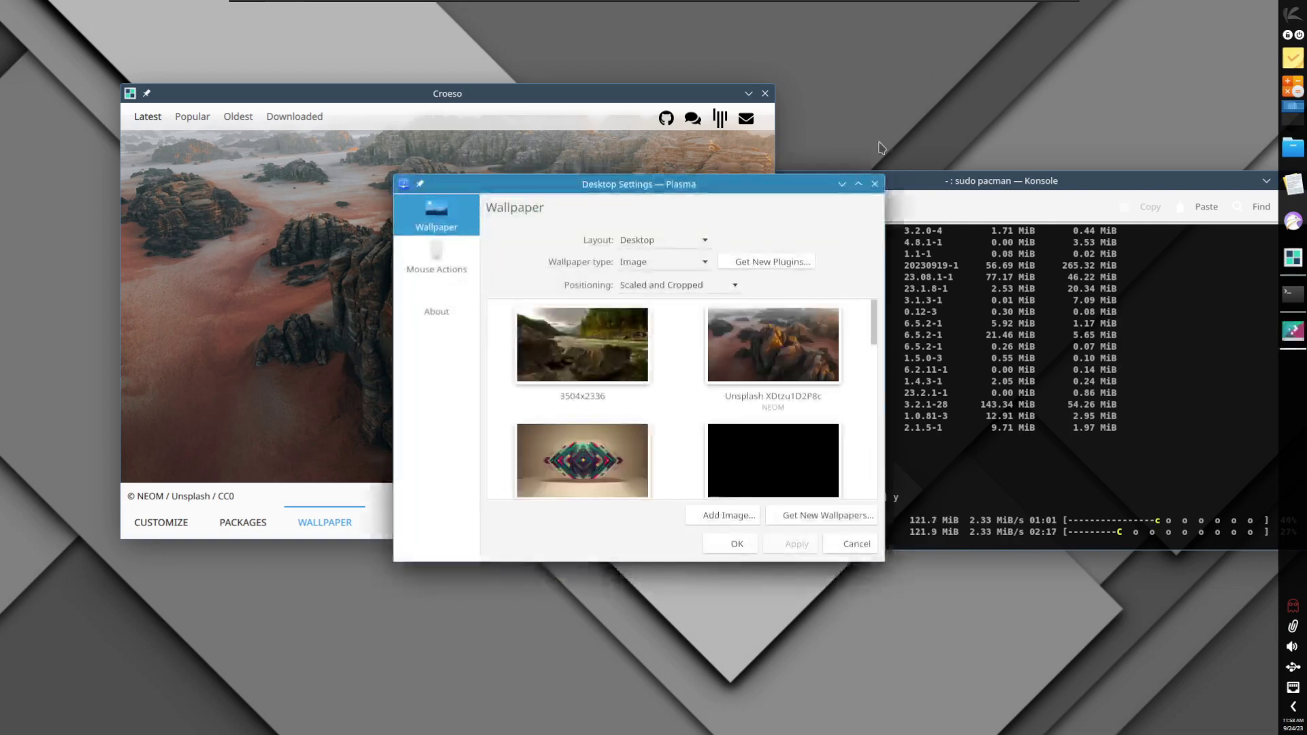
mouse_move(821, 387)
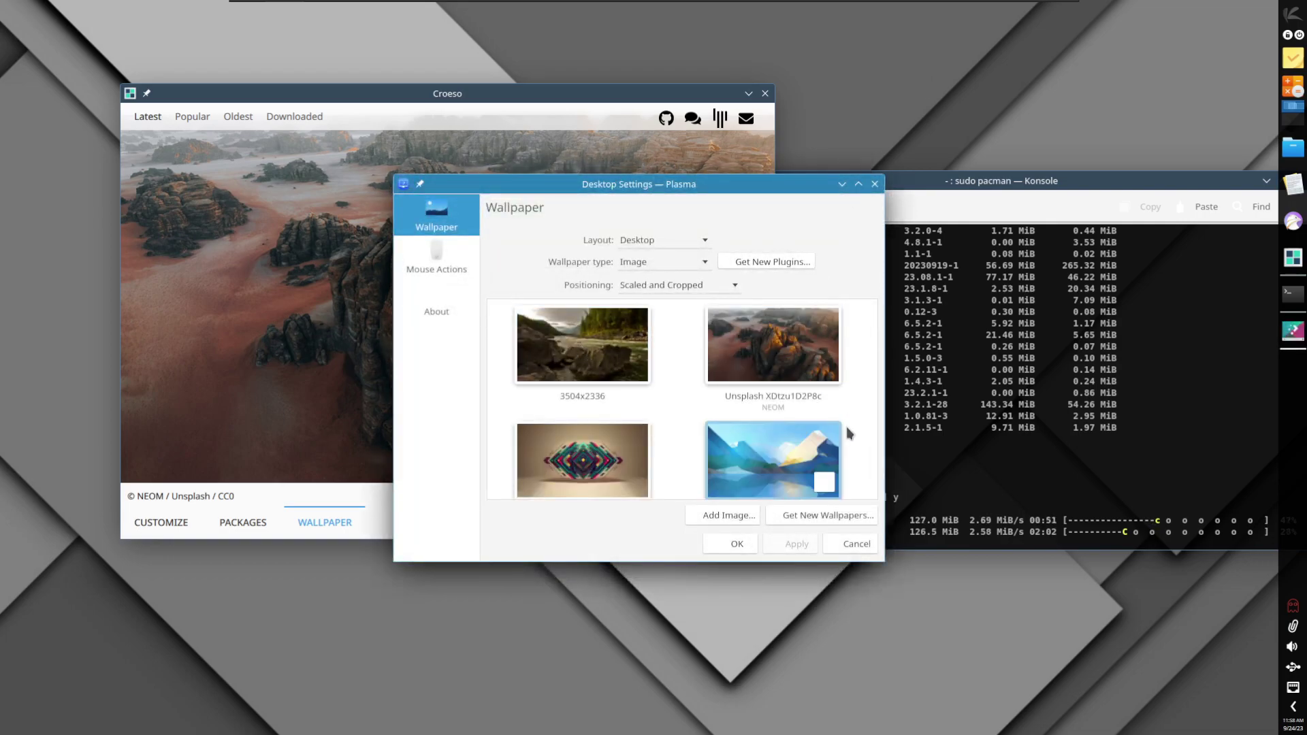
left_click(783, 355)
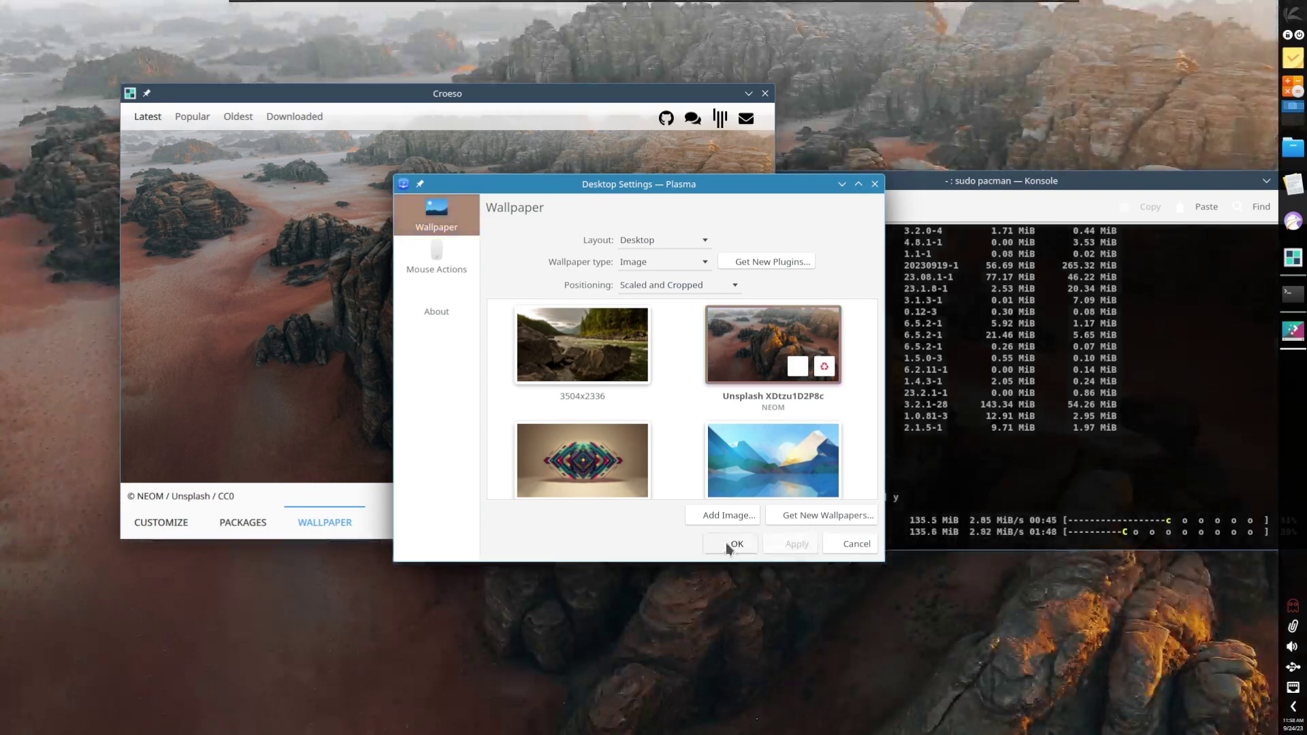
left_click(726, 542)
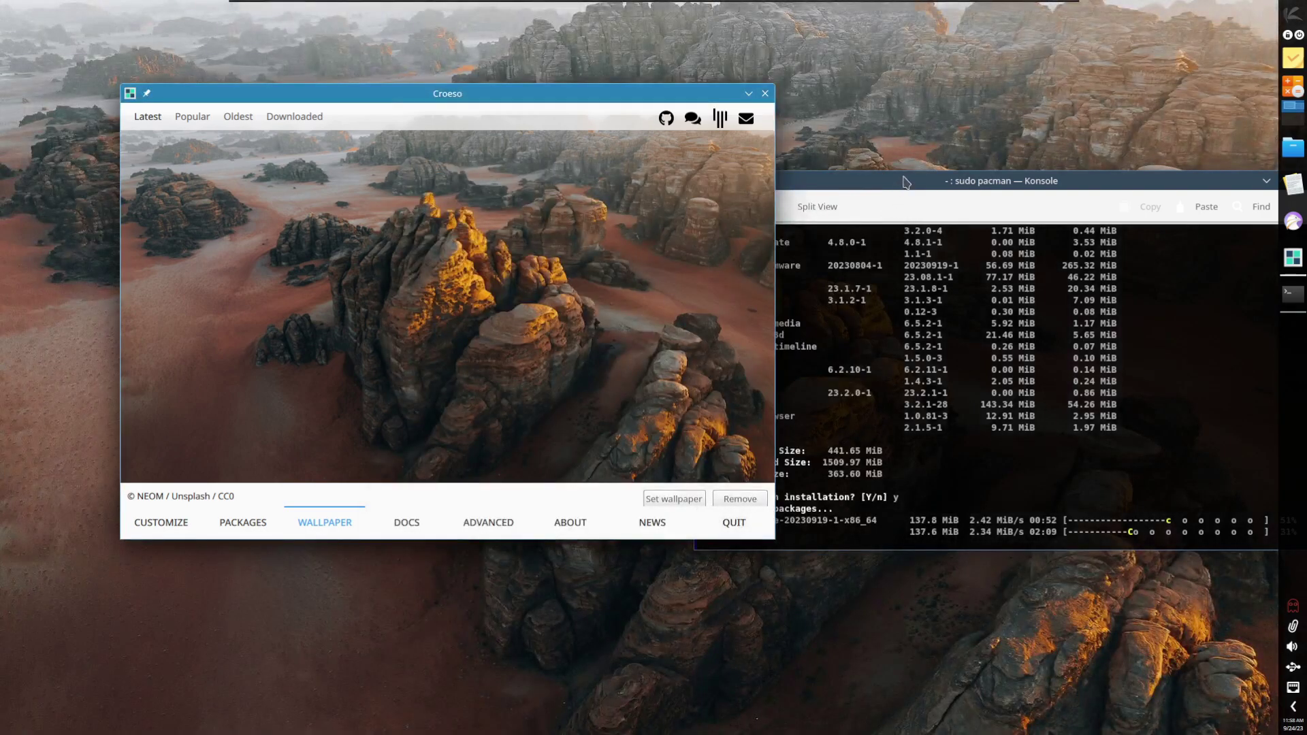
Step: Rearrange the Konsole and Croeso windows and scroll Croeso's wallpaper list
left_click_drag(908, 182, 947, 159)
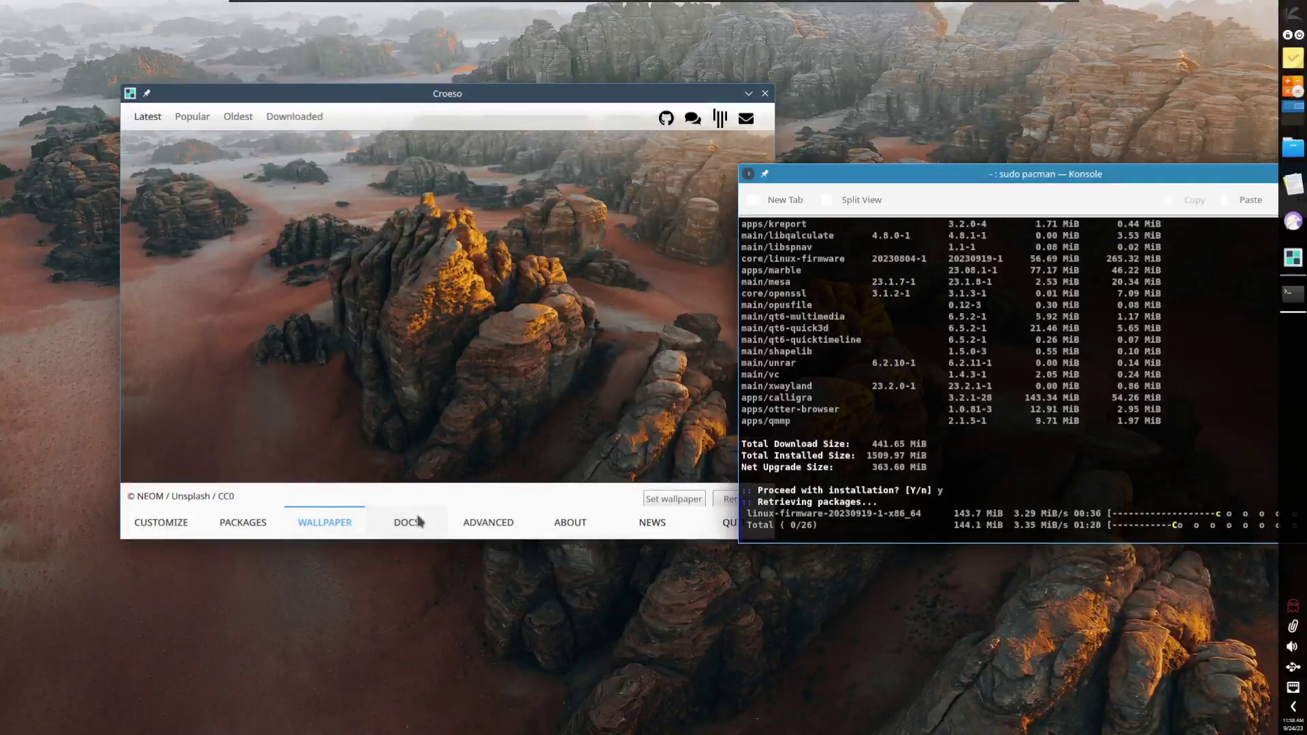
left_click(463, 354)
scroll(490, 272, "down", 5)
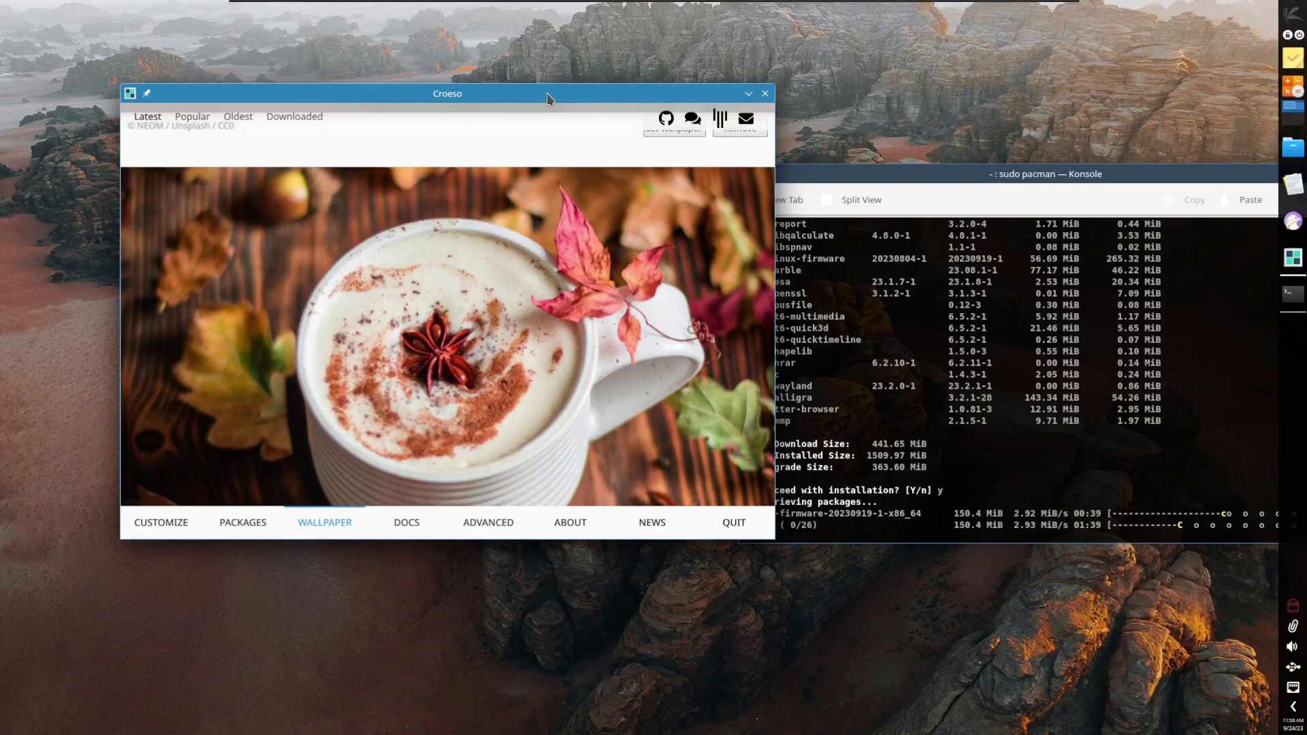
left_click_drag(526, 102, 472, 116)
scroll(450, 487, "down", 5)
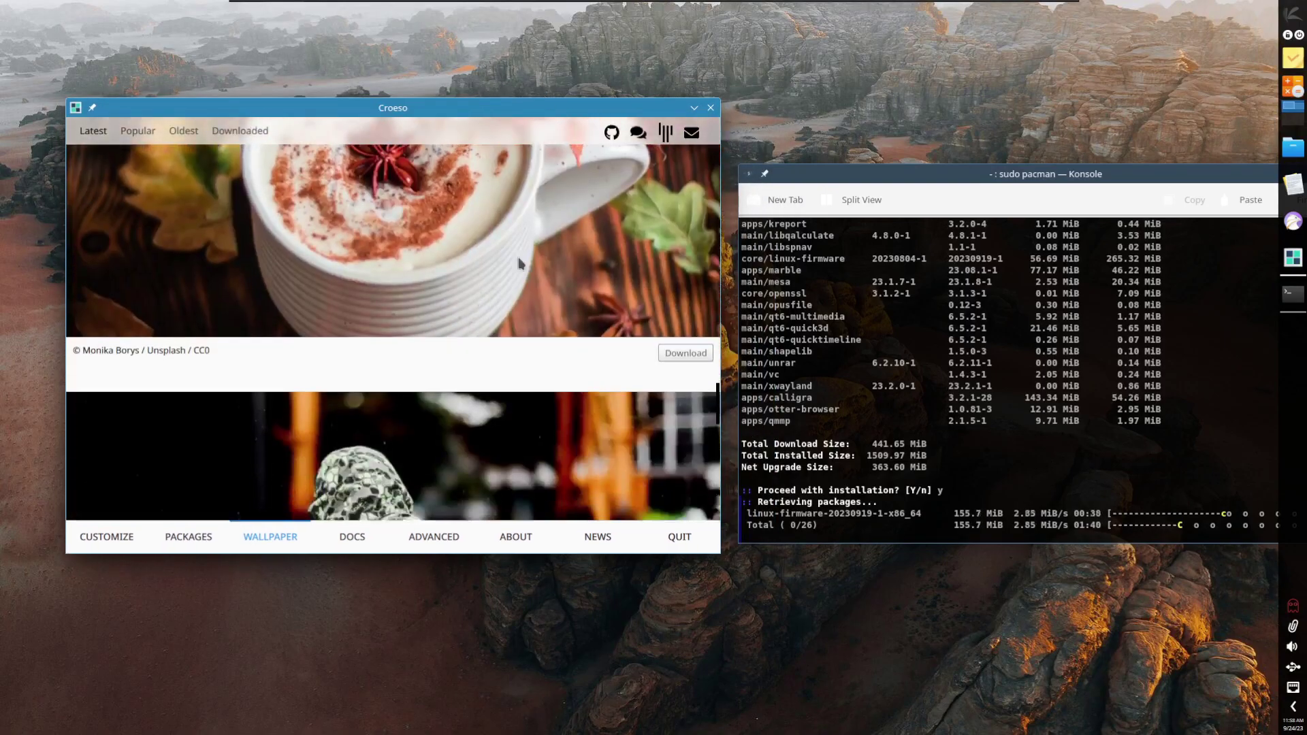
Step: Open the Asking Smart guide from Croeso's DOCS page and scroll through it in Falkon
left_click(362, 543)
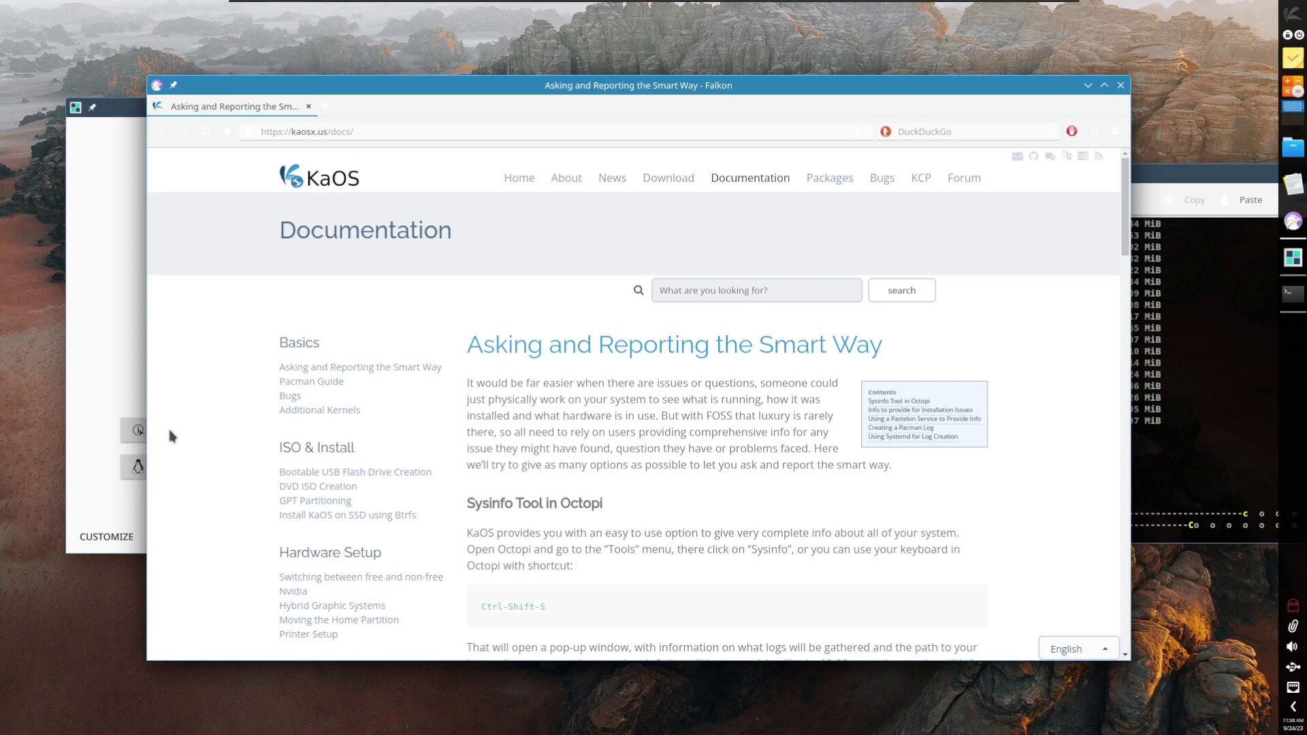
scroll(688, 474, "down", 12)
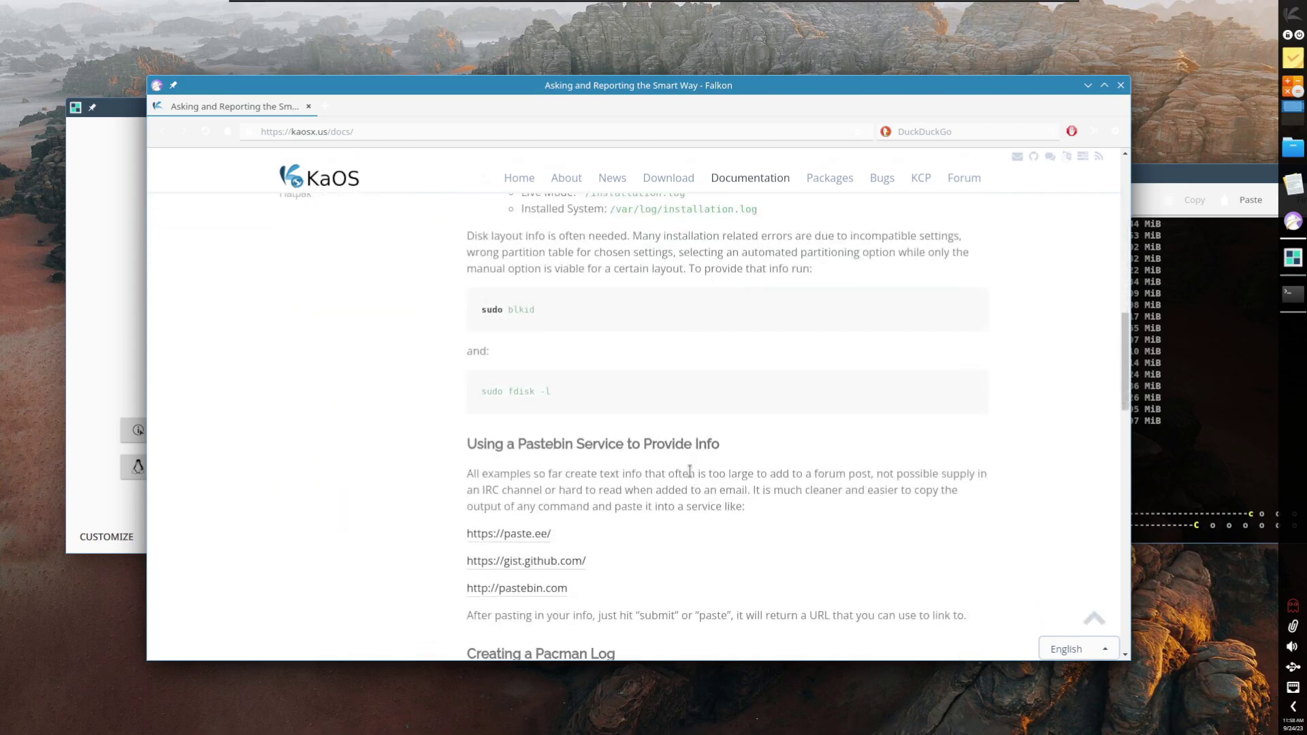
scroll(690, 472, "down", 8)
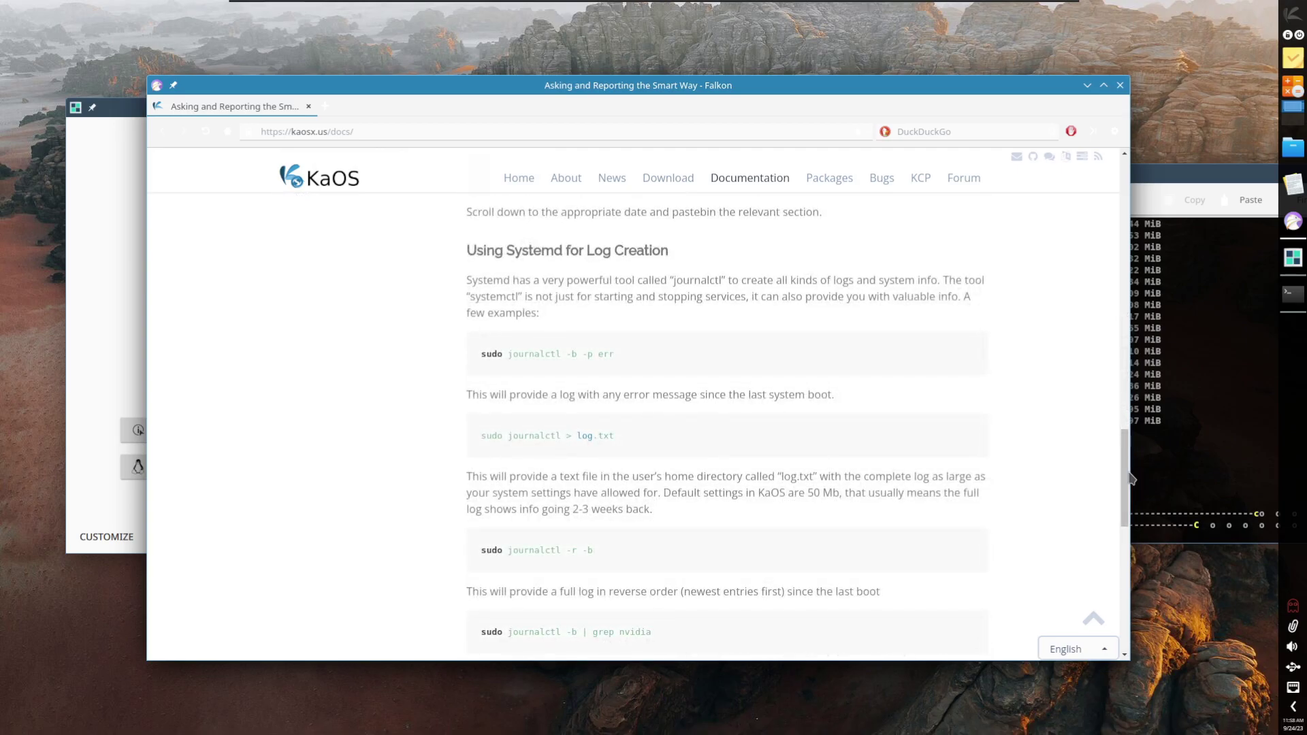
left_click_drag(1126, 478, 1089, 135)
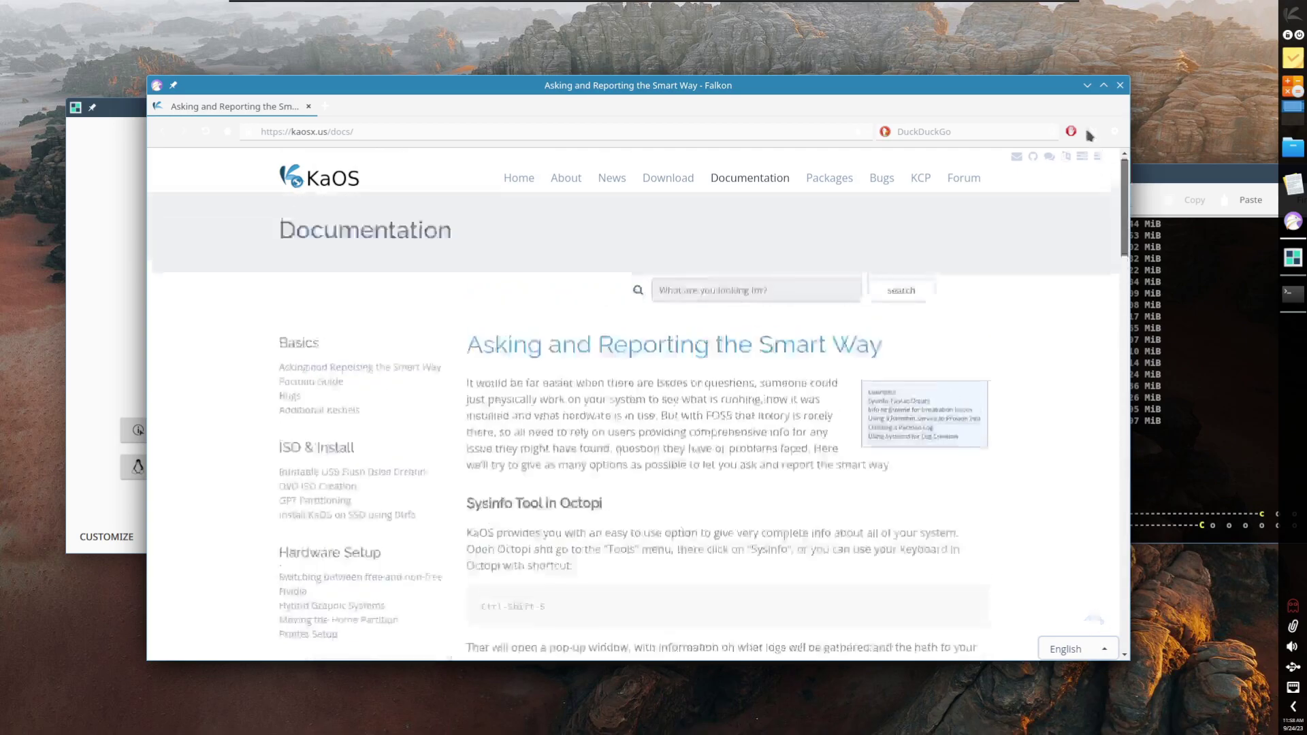
left_click(86, 137)
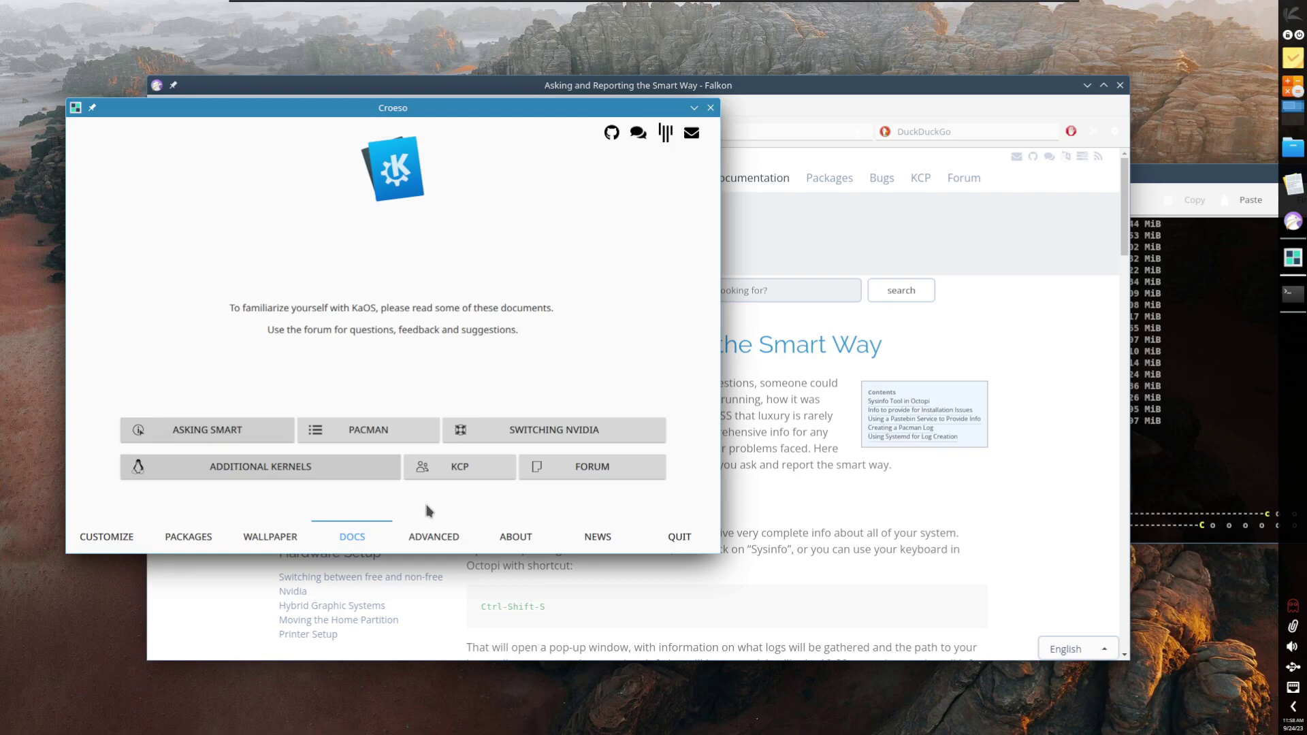
Step: Open the Pacman Guide, Nvidia switching and Additional Kernels pages, scrolling each
left_click(352, 432)
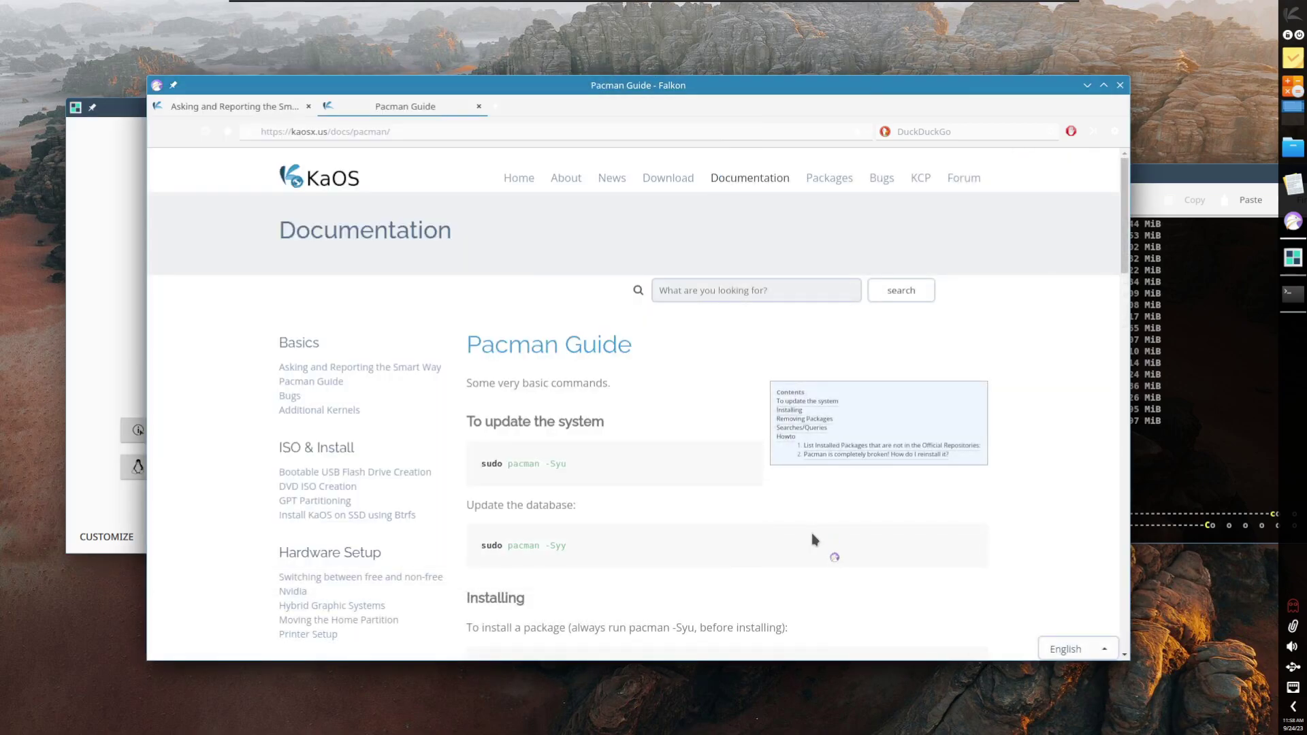
scroll(627, 497, "down", 1)
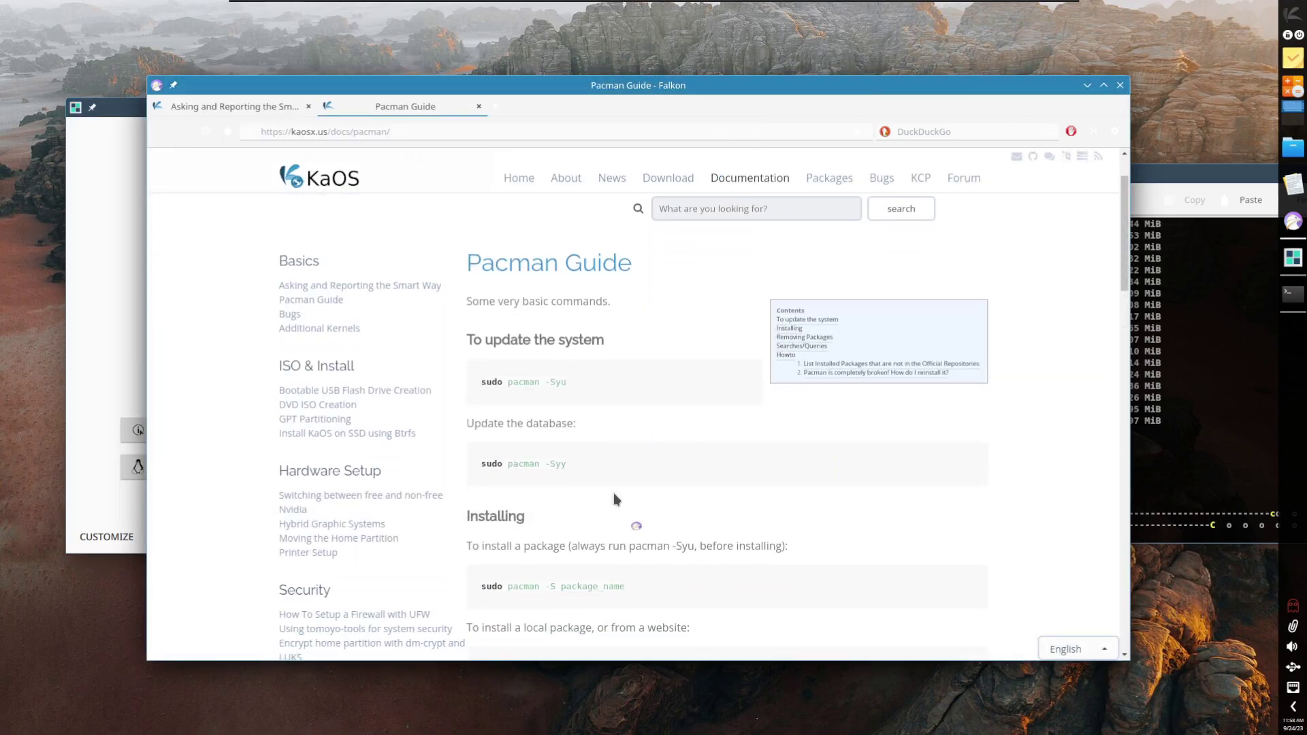
left_click(94, 360)
left_click(523, 436)
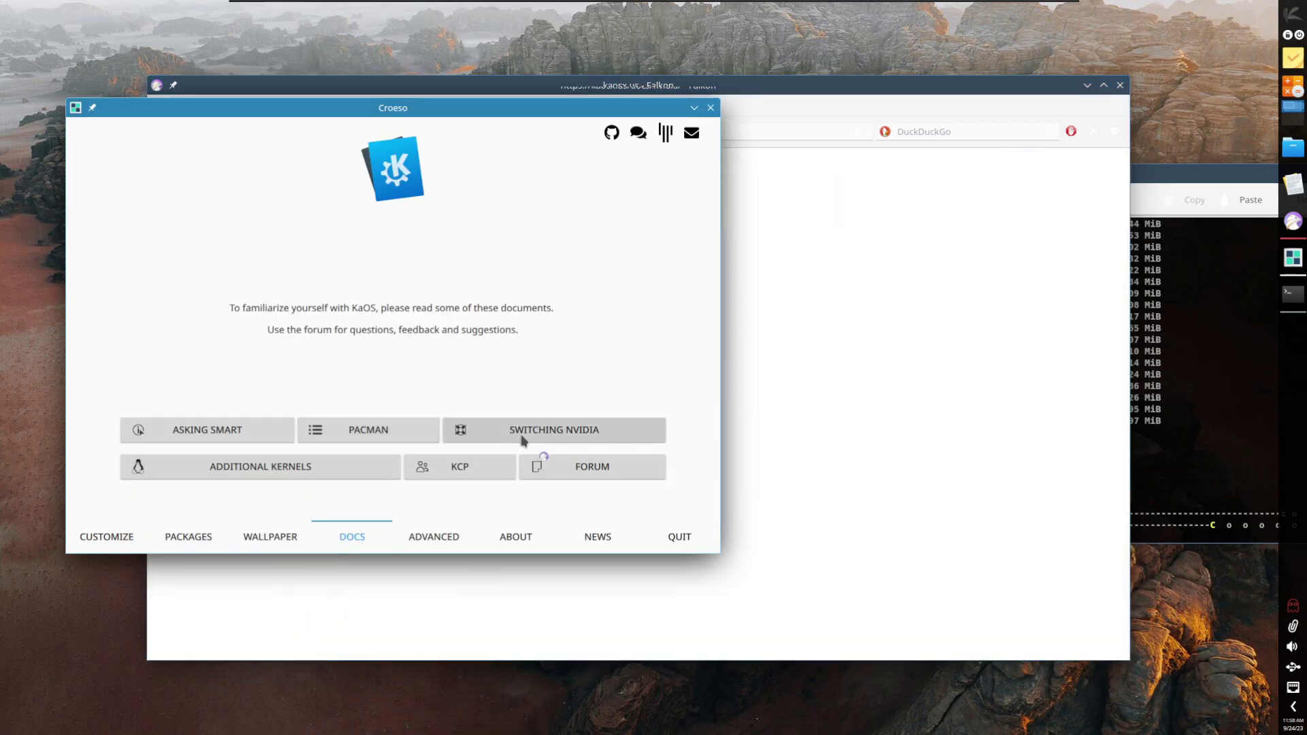
scroll(665, 503, "down", 1)
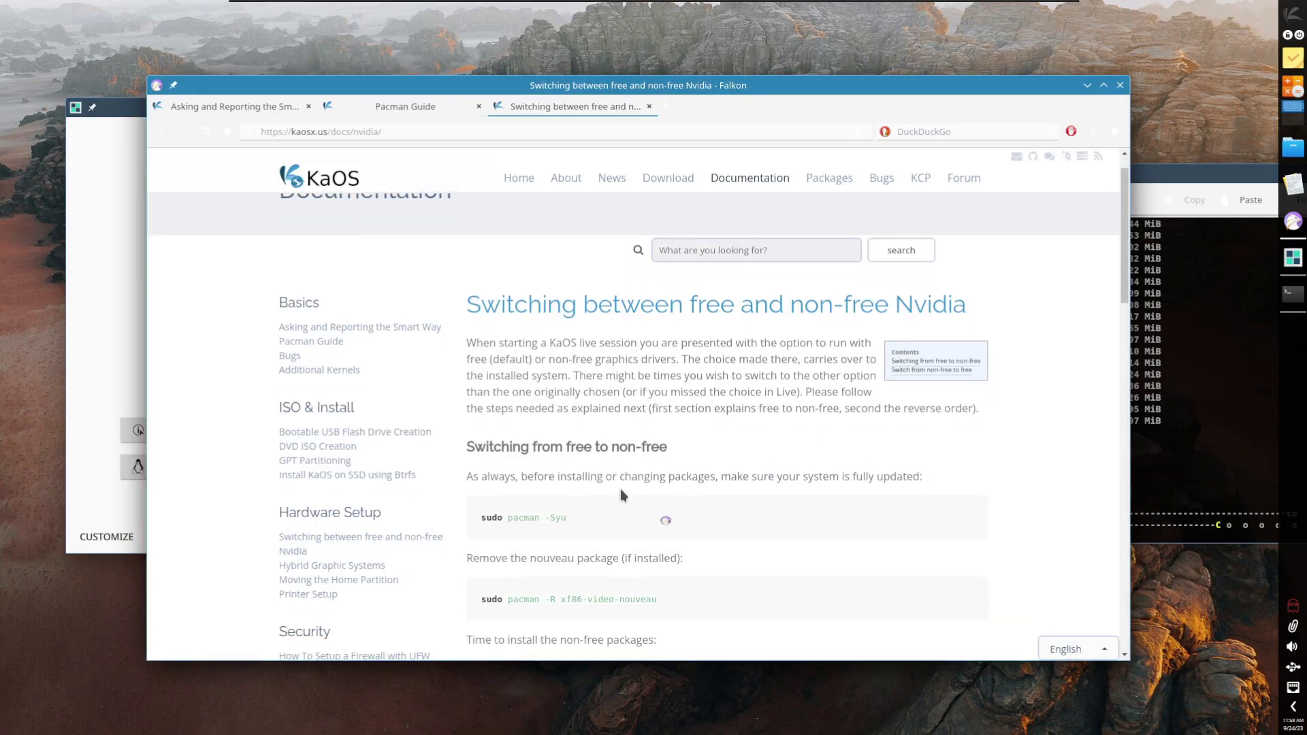
left_click(121, 353)
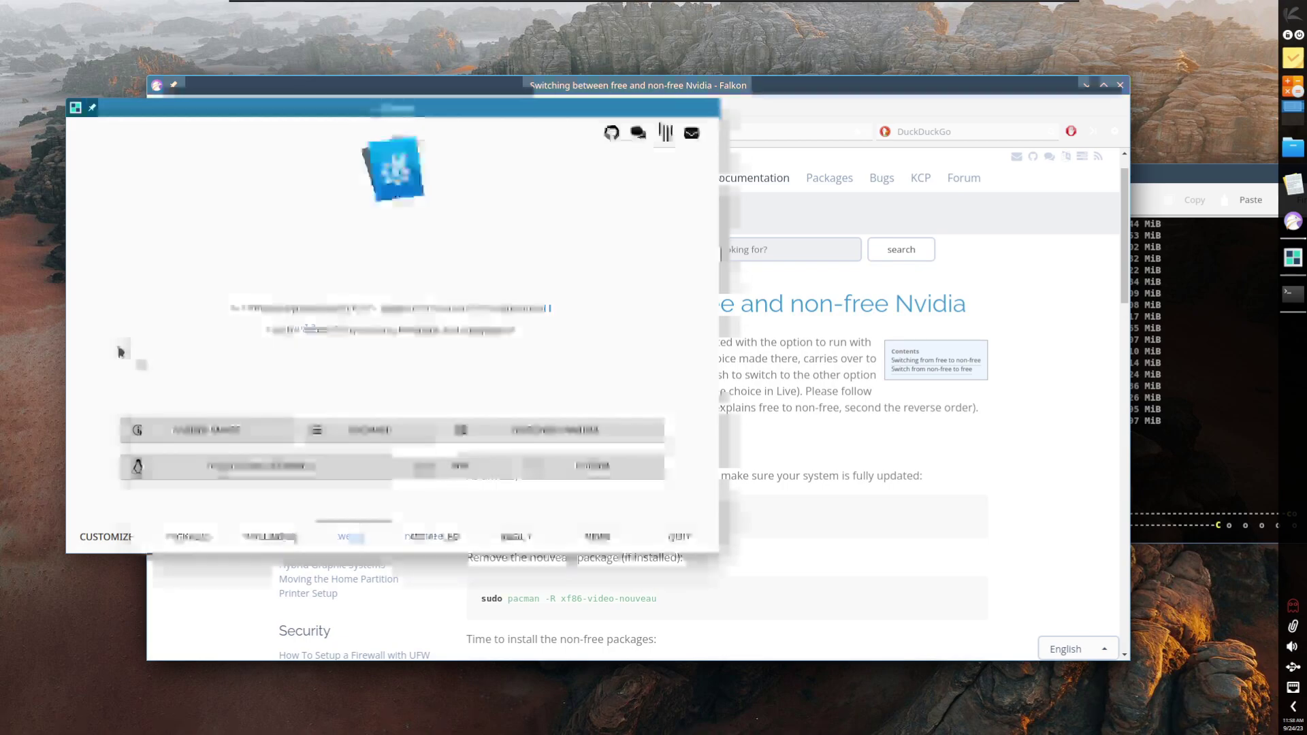
left_click(213, 467)
scroll(678, 489, "down", 15)
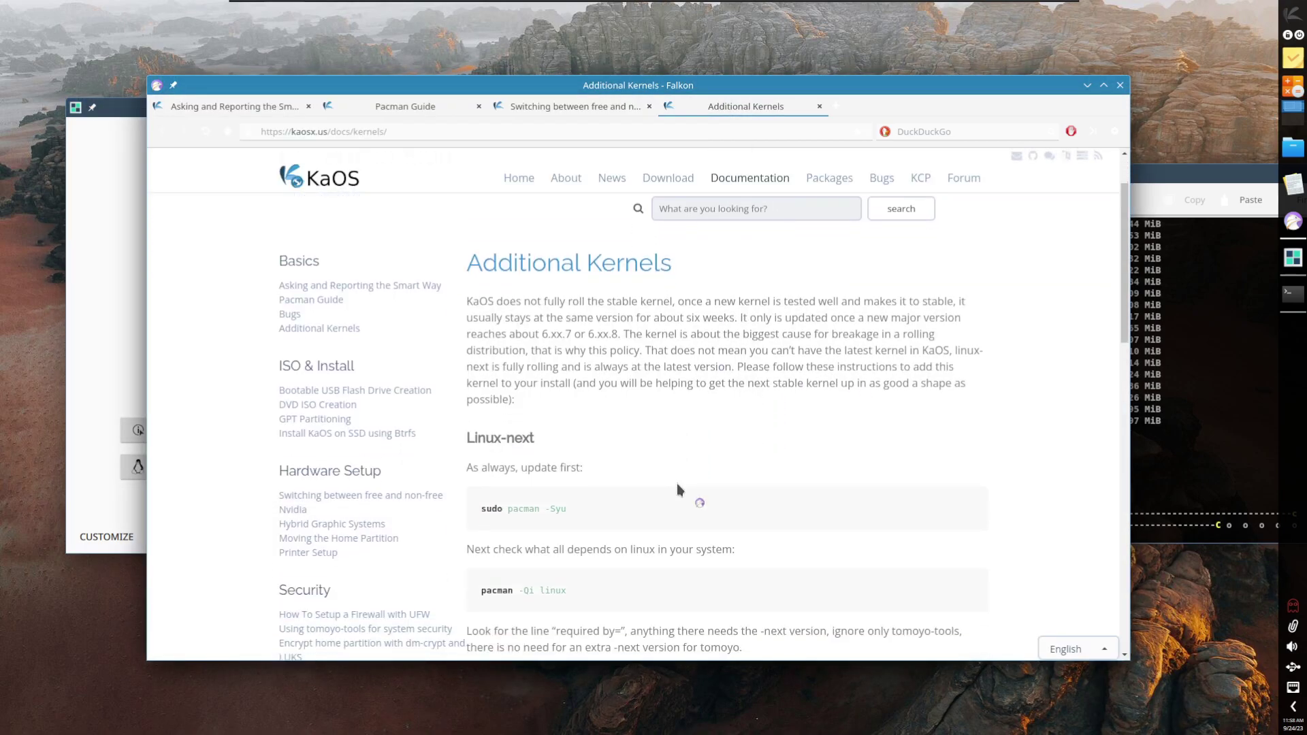
scroll(676, 484, "down", 5)
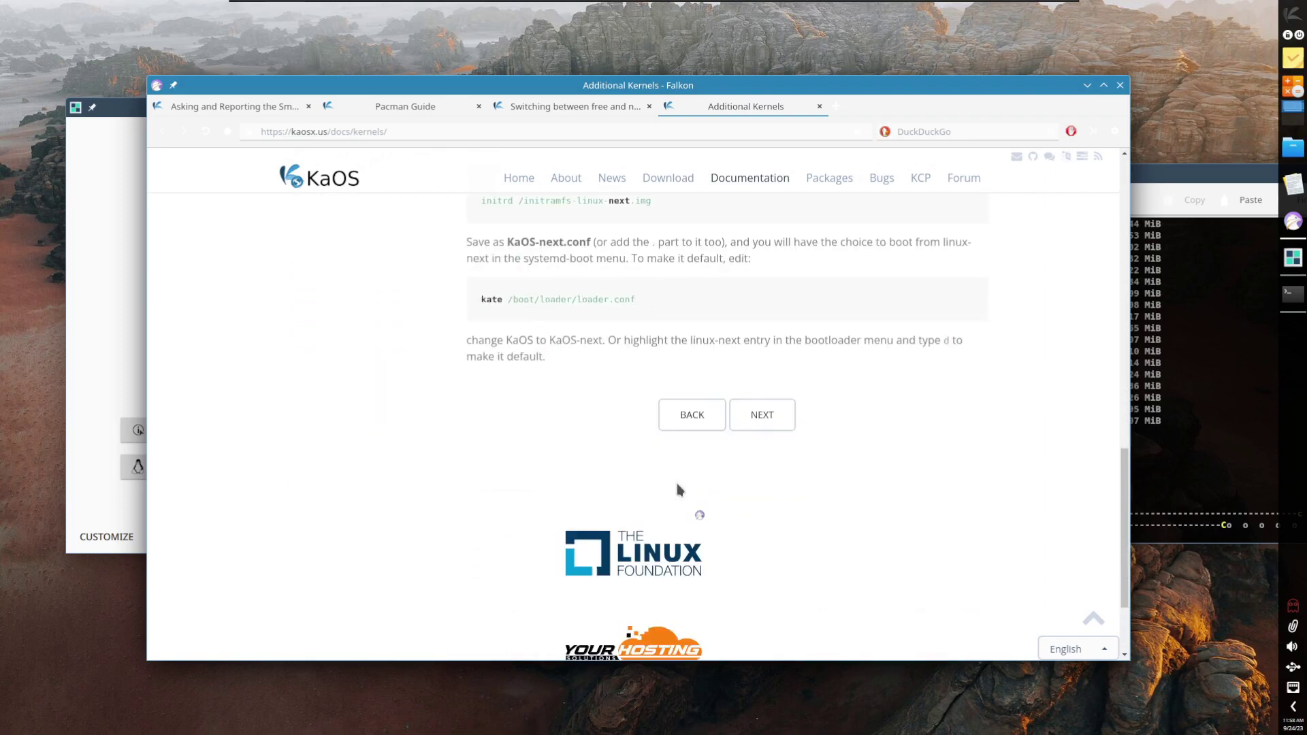
Step: Open the KCP Guide documentation and scroll through it
left_click(87, 336)
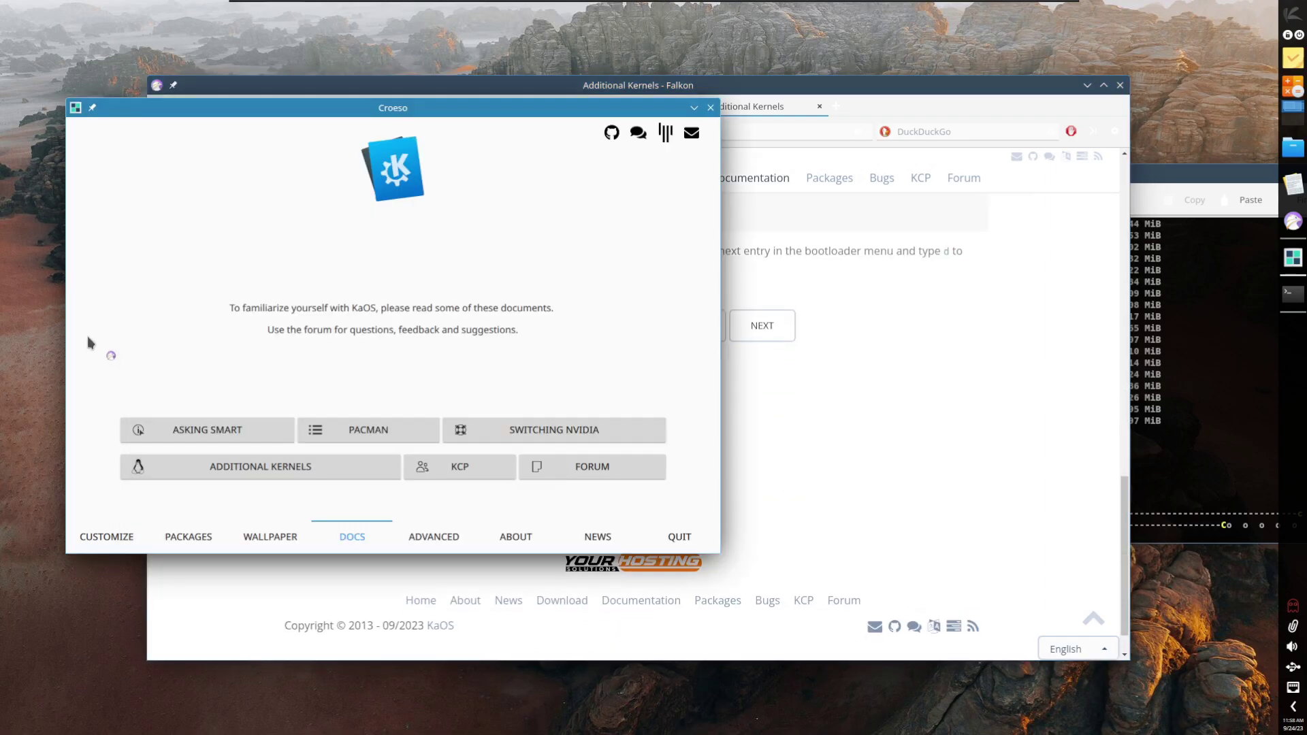
left_click(448, 464)
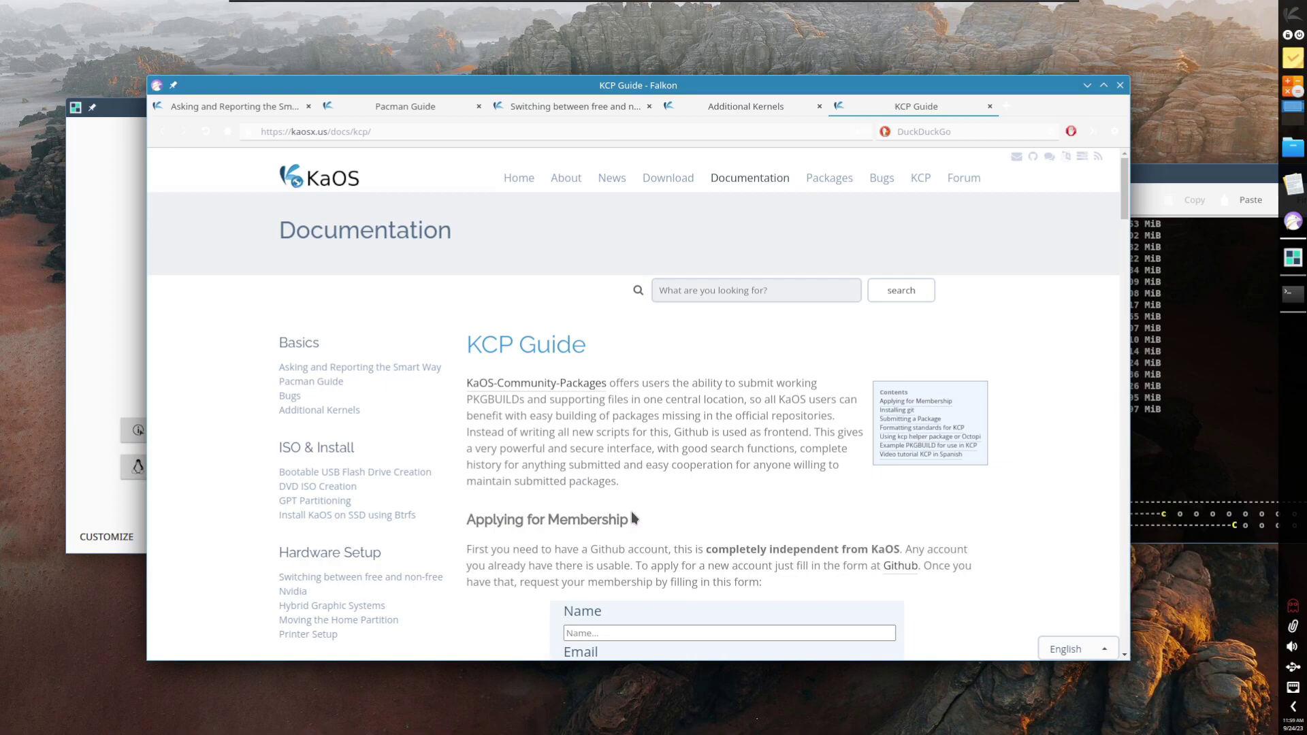
scroll(632, 513, "down", 7)
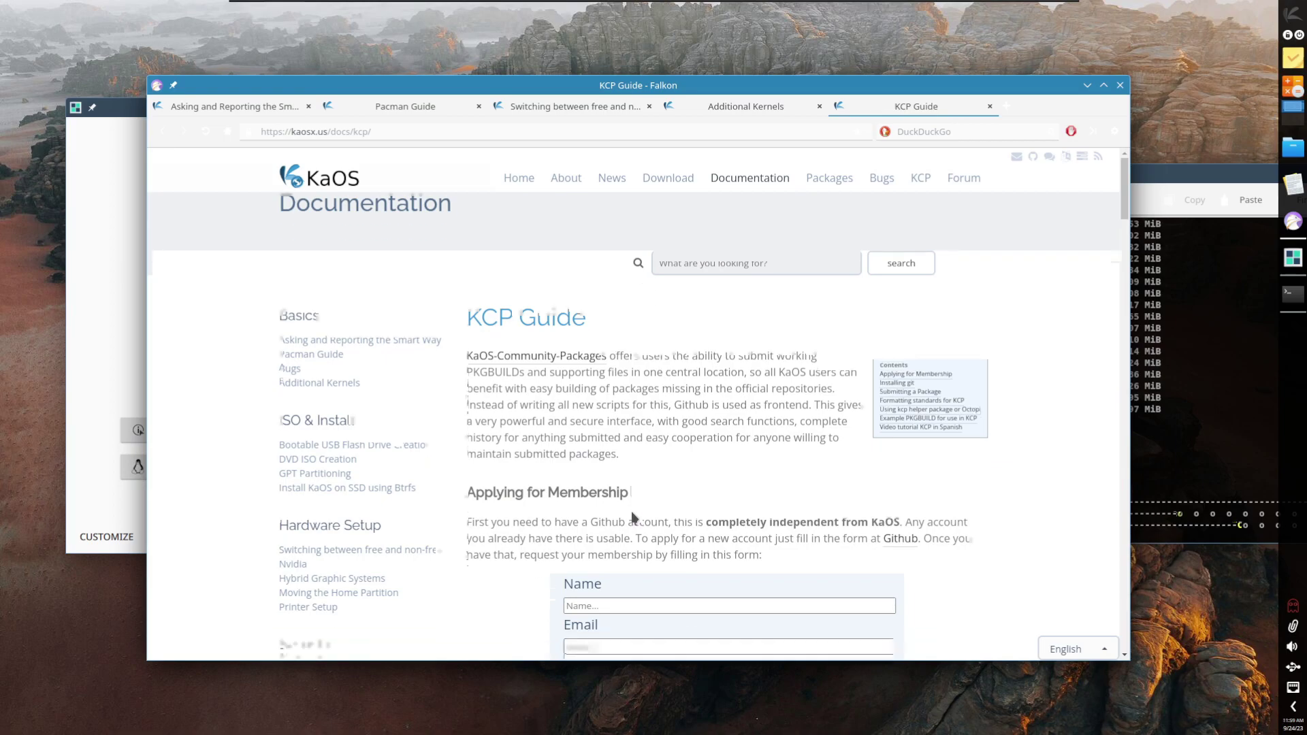
scroll(631, 512, "down", 9)
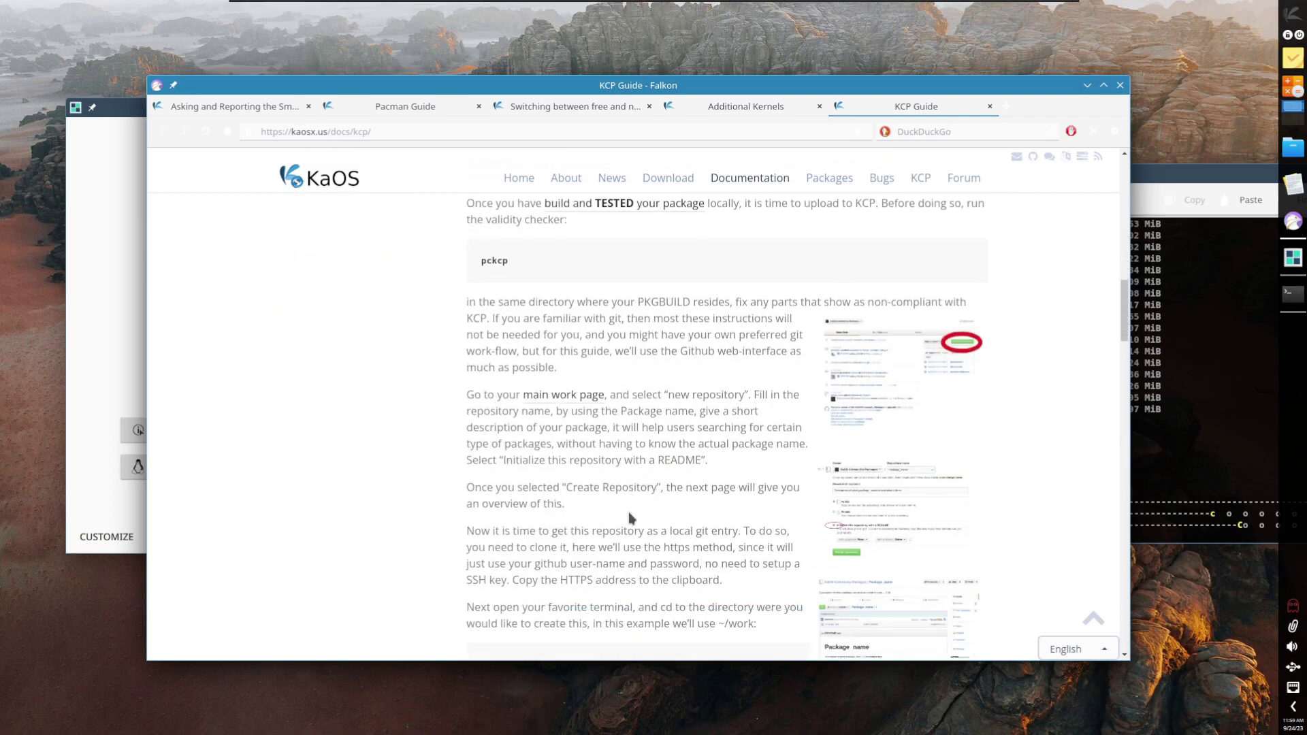
scroll(628, 512, "down", 8)
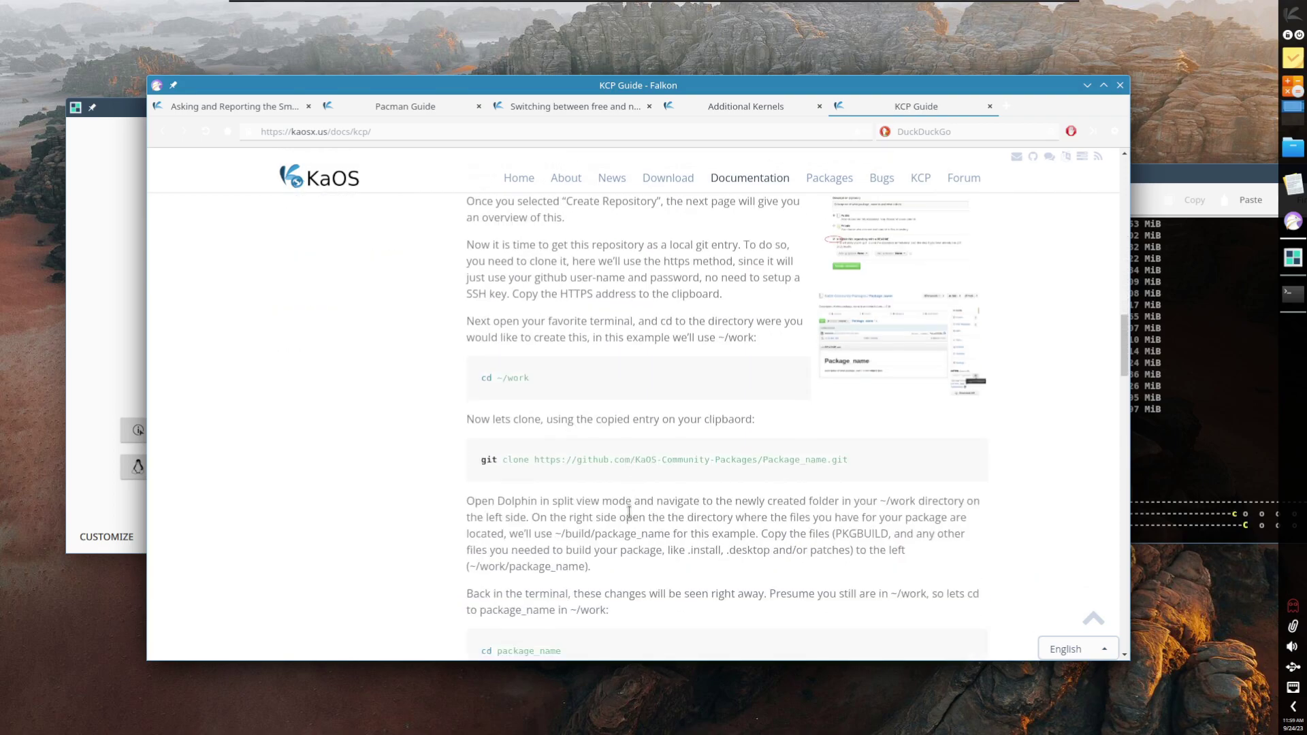
scroll(628, 510, "down", 6)
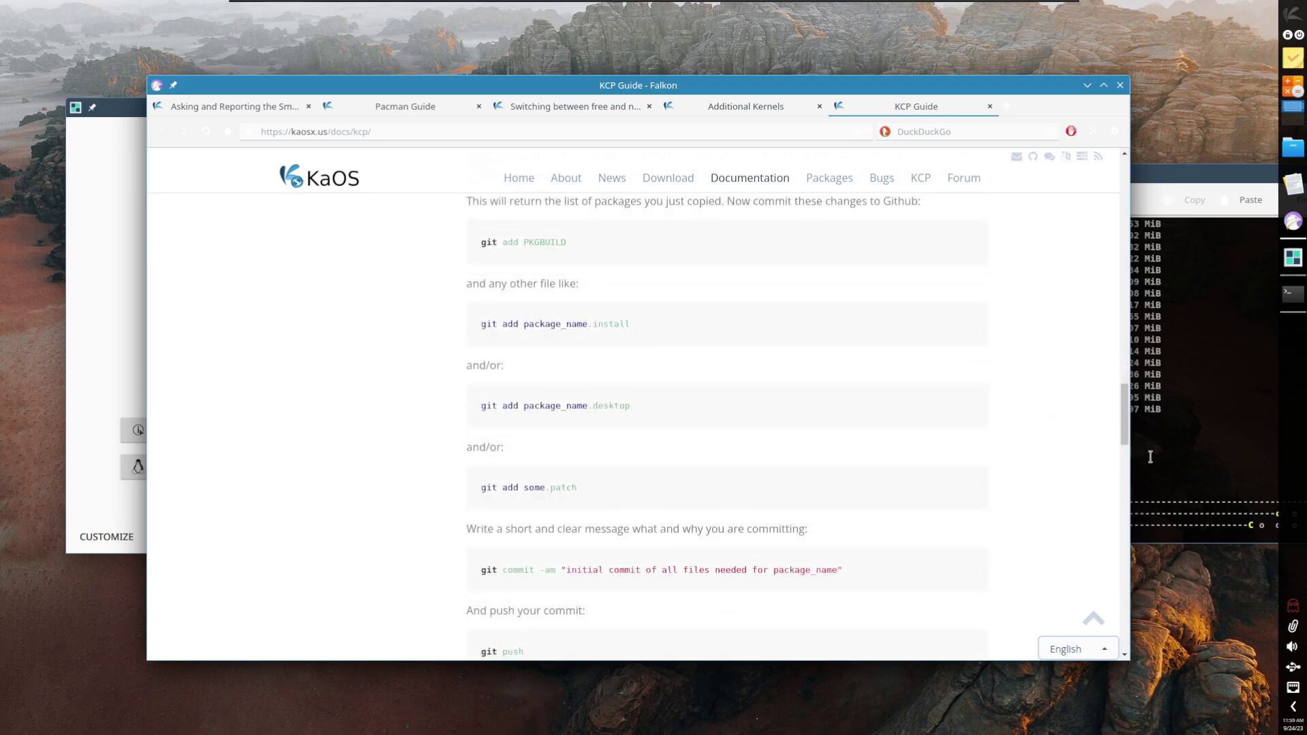
Step: Check the pacman terminal's progress, then return to Falkon and keep scrolling
left_click(1150, 457)
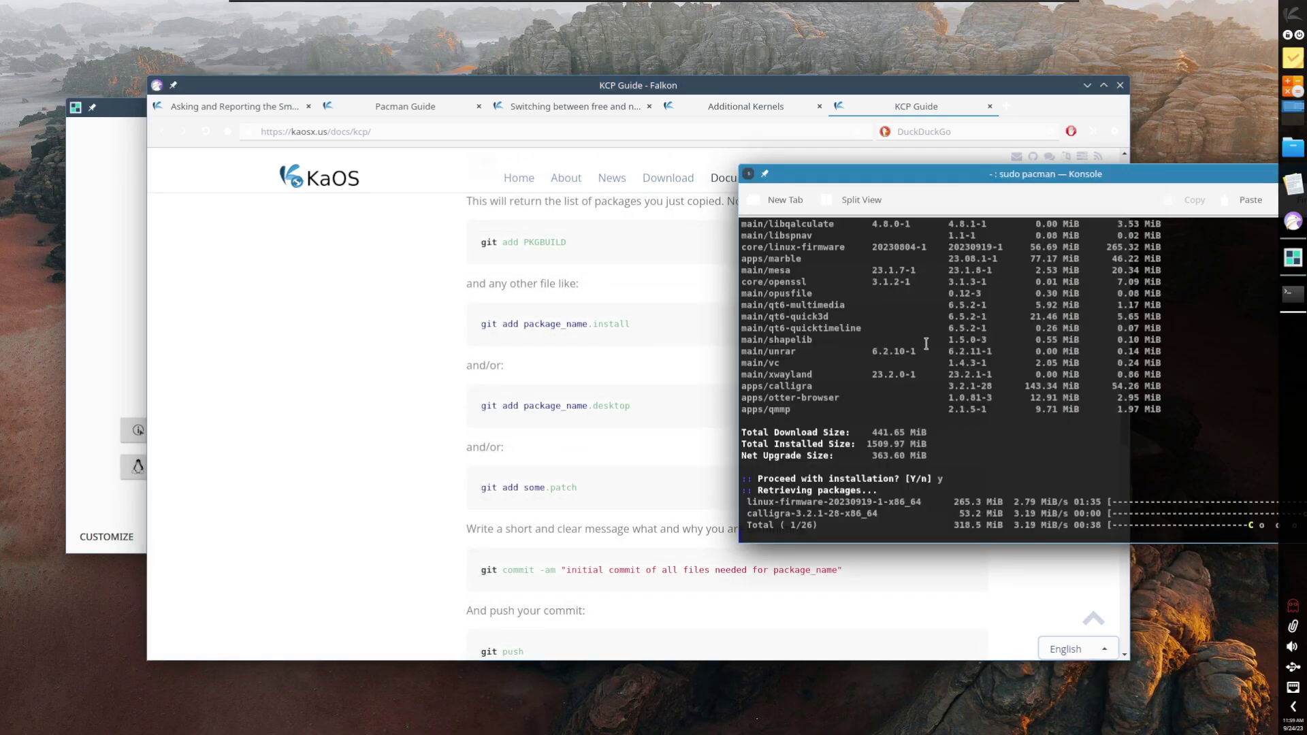
left_click_drag(913, 178, 813, 144)
left_click(452, 452)
scroll(452, 452, "down", 2)
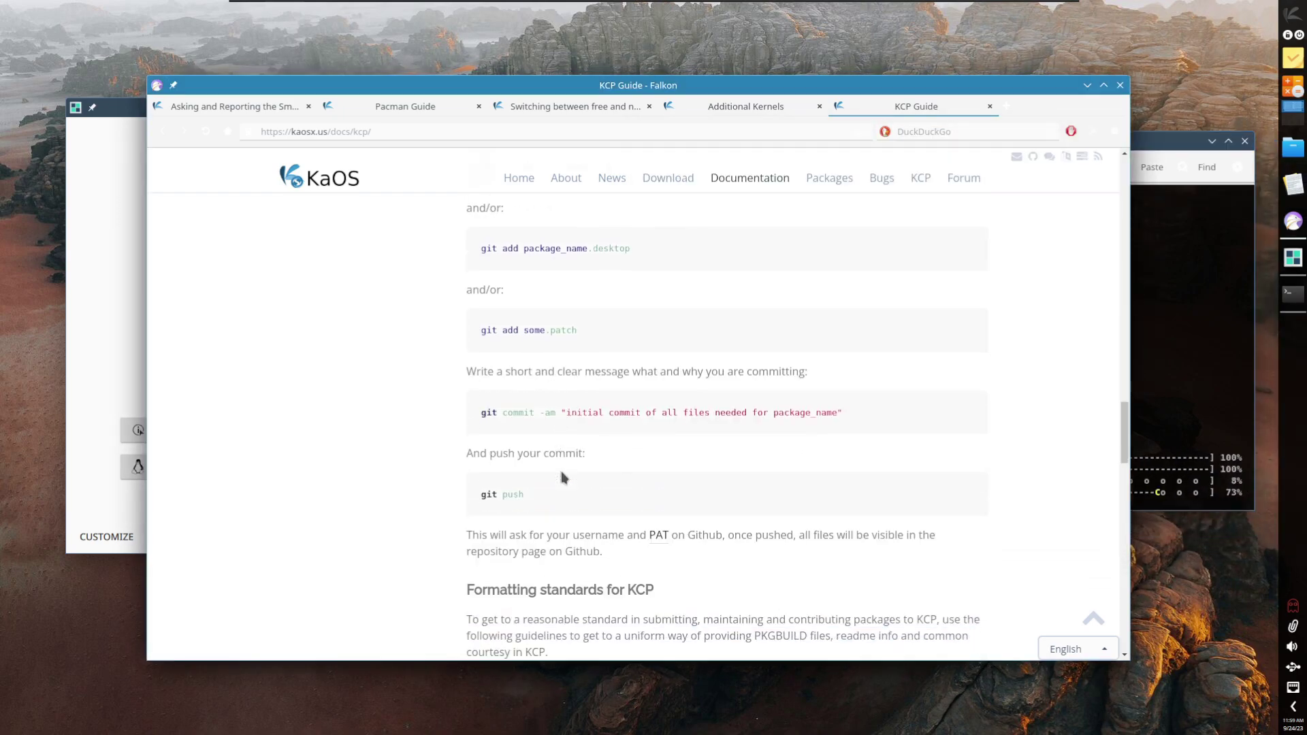
scroll(563, 477, "down", 10)
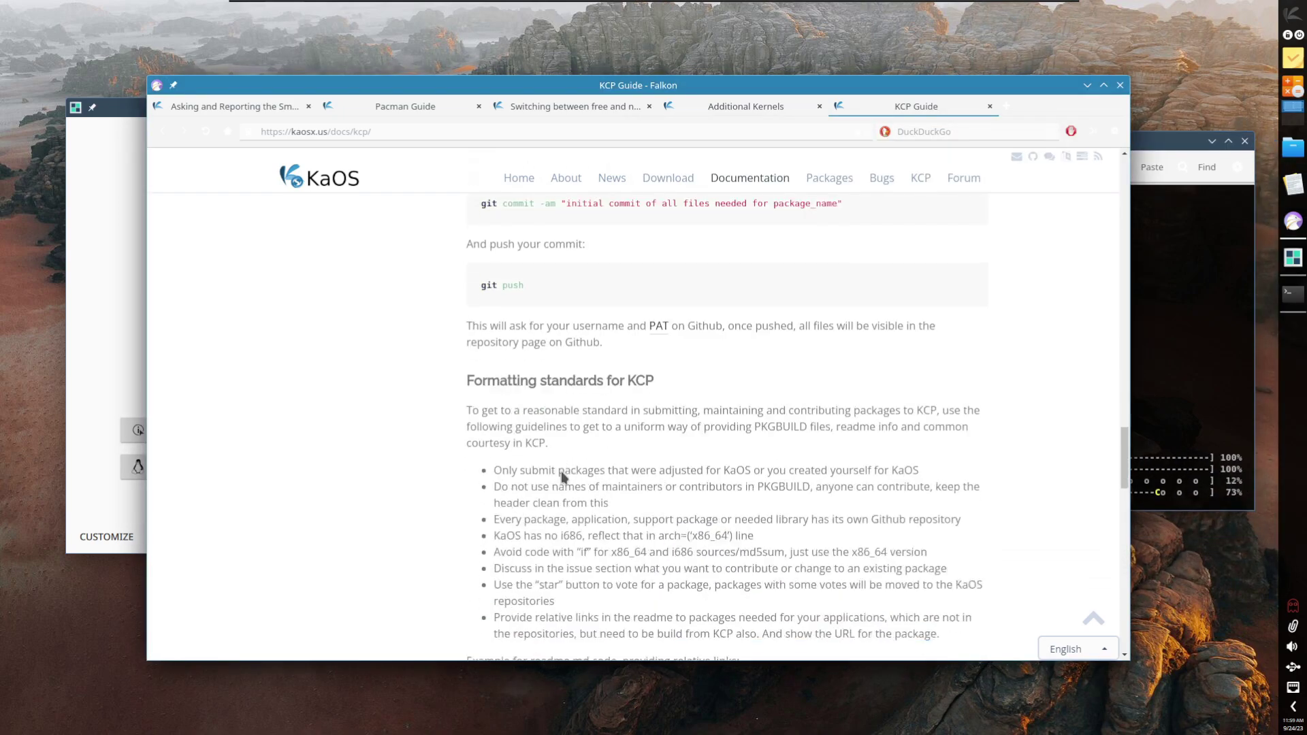
Step: On Croeso's Advanced page, check the Firewall (disabled, after authenticating) and Energy Saving modules, closing both
left_click(100, 351)
left_click(428, 538)
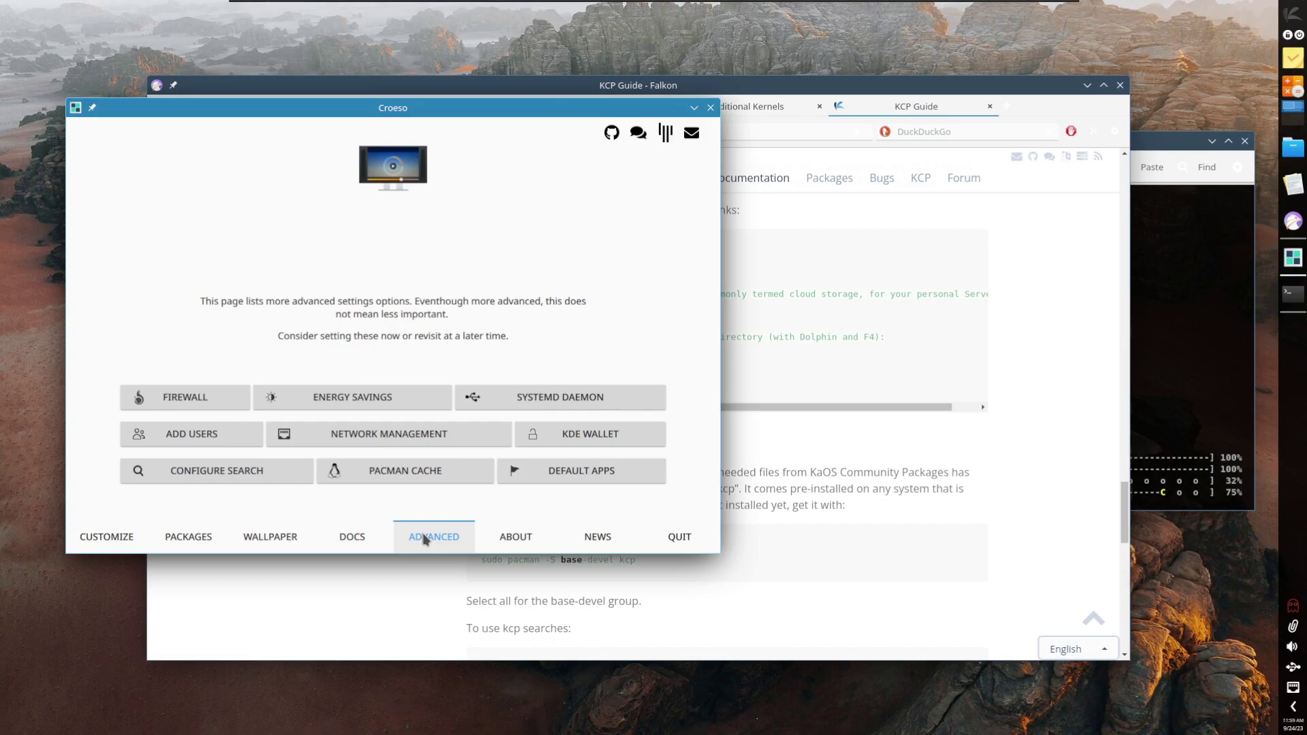
left_click(172, 401)
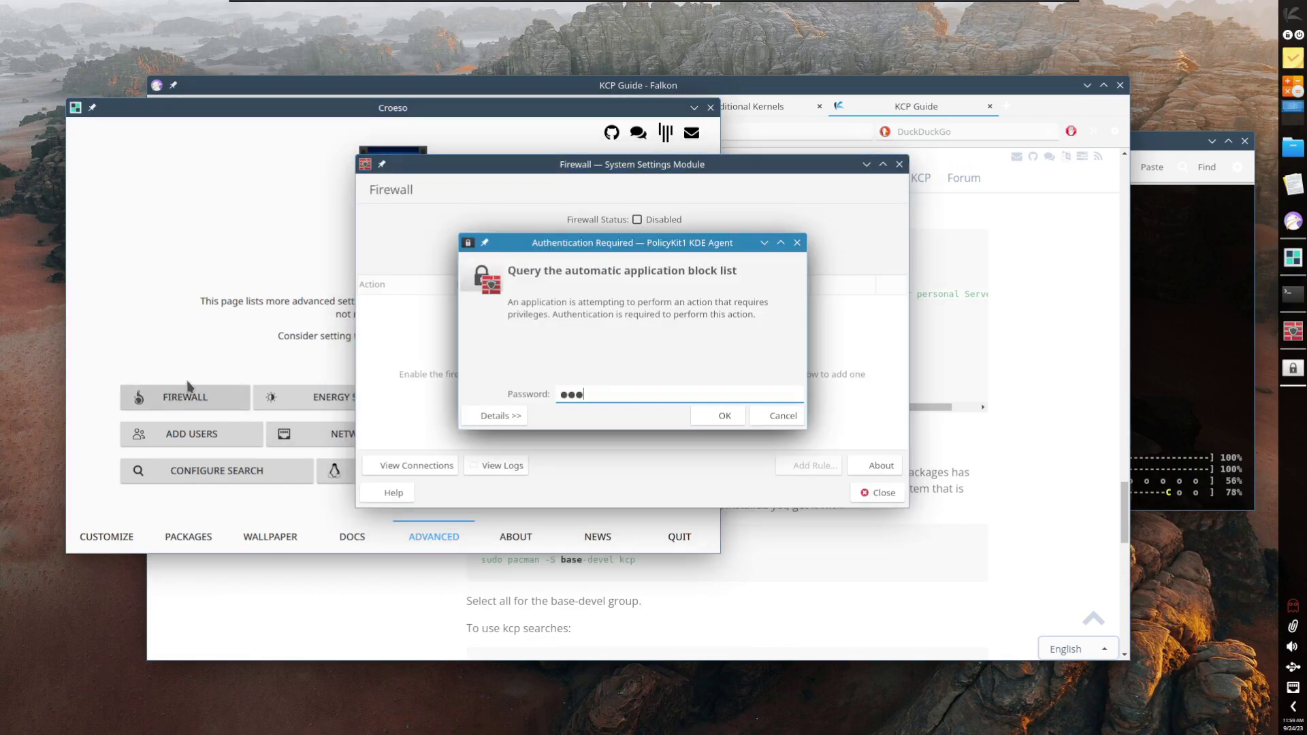
key("Return")
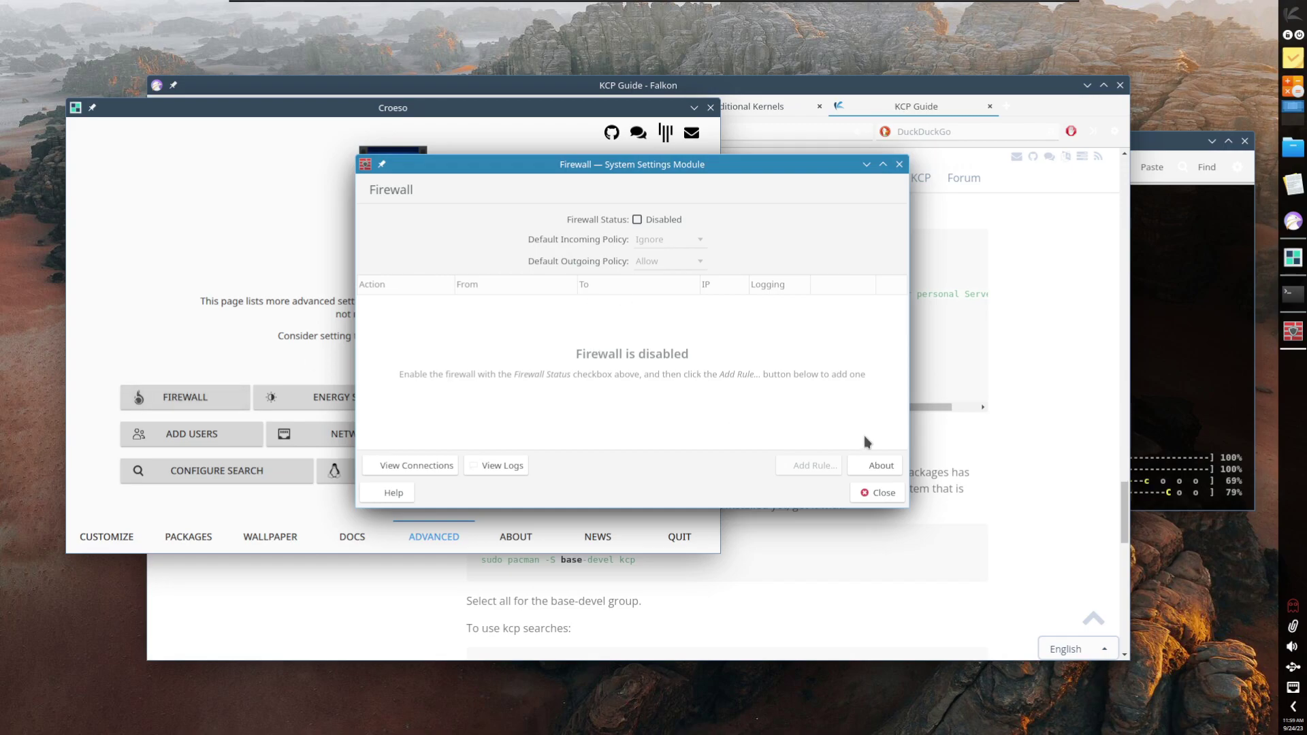
left_click(867, 497)
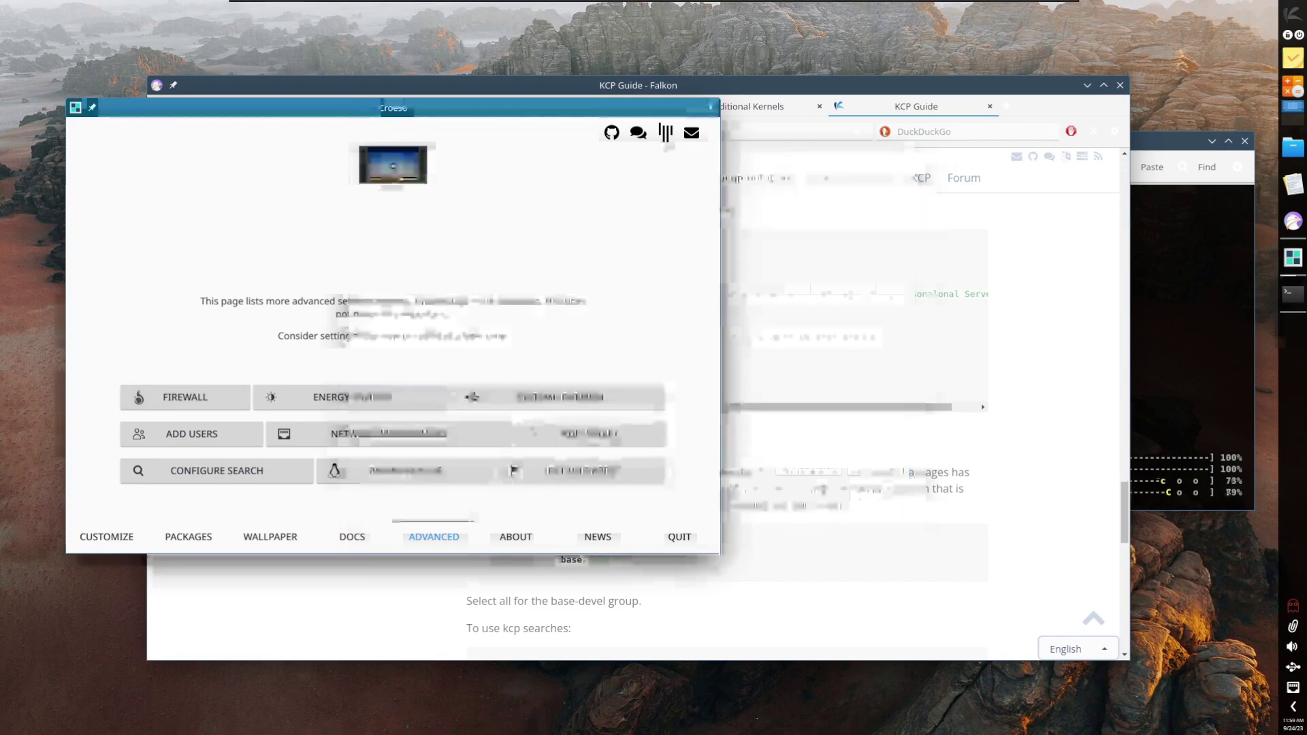
left_click(389, 398)
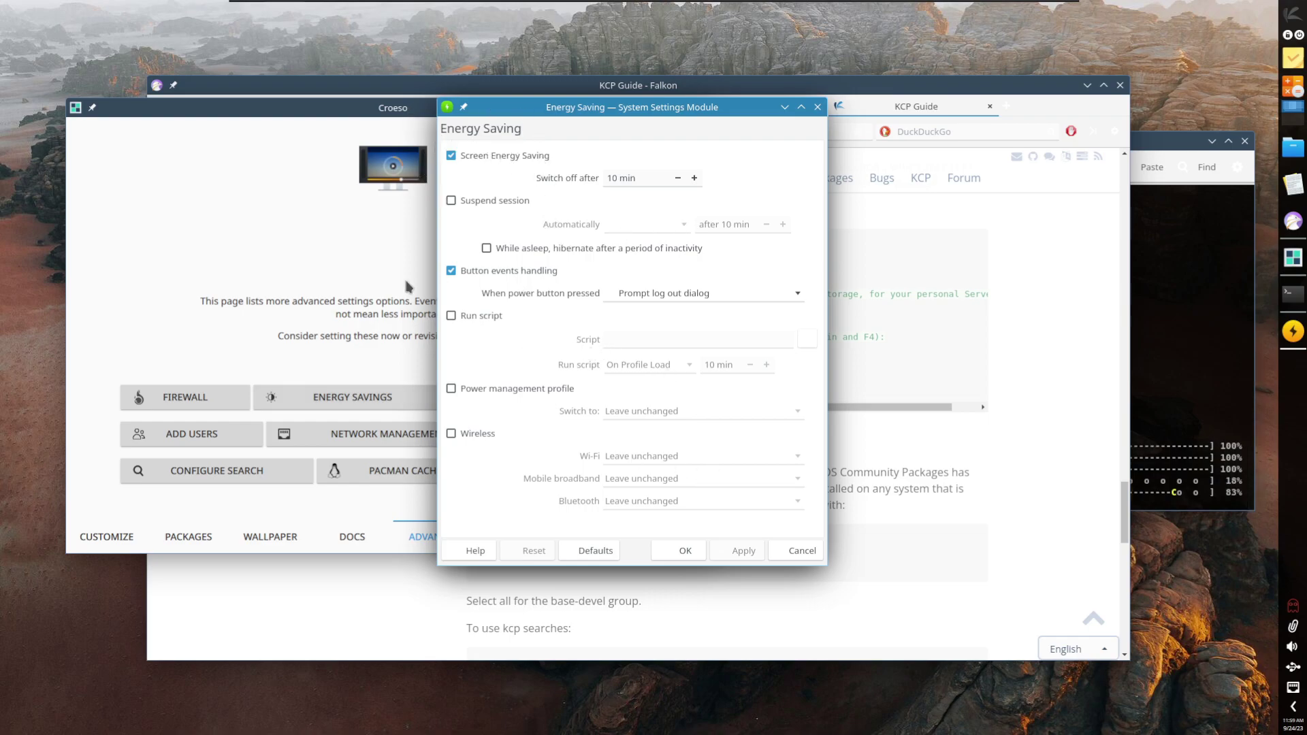
left_click(795, 551)
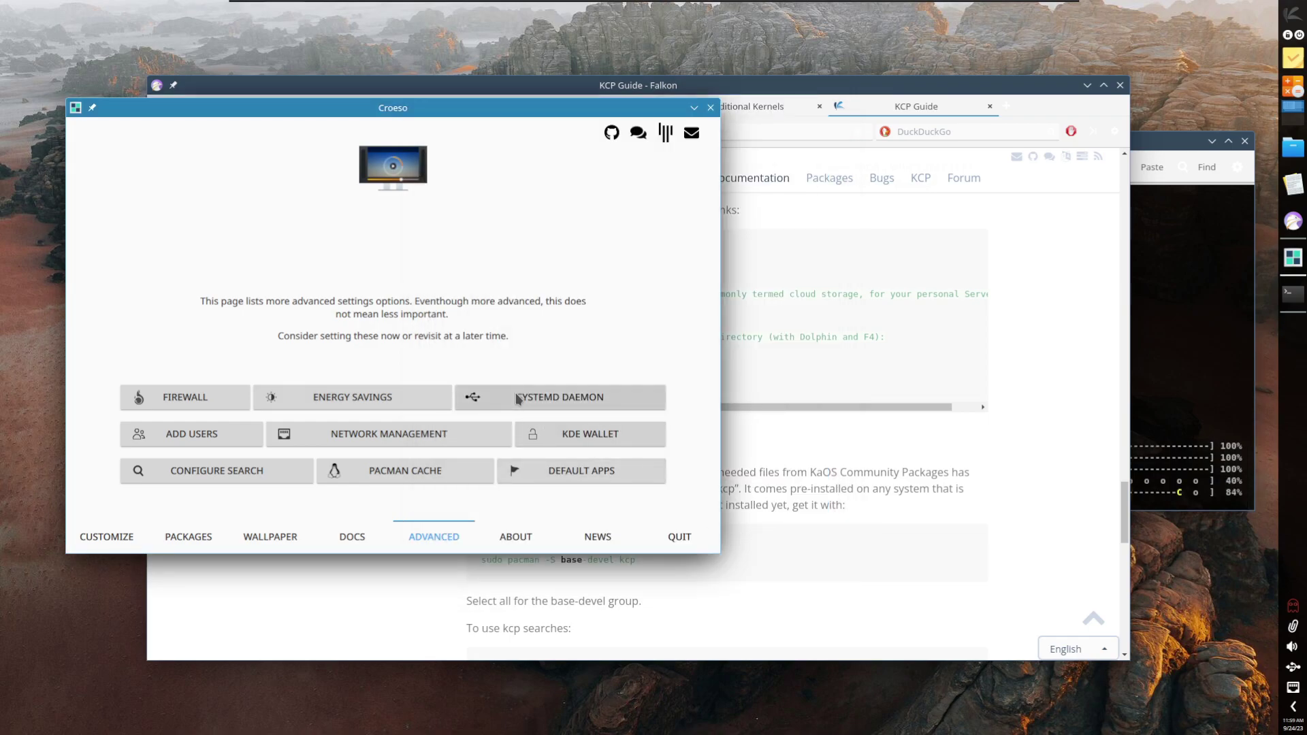
Step: Launch Stacer and scroll through its systemd services list
left_click(532, 402)
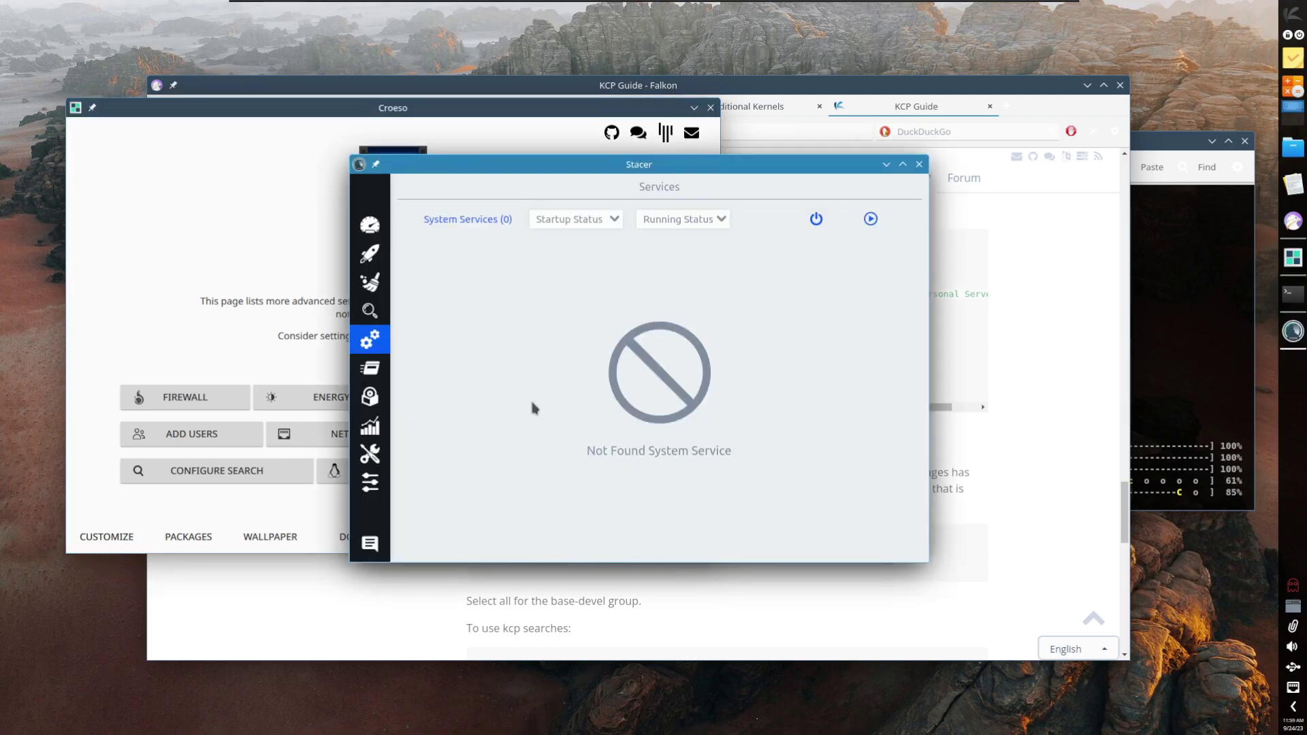
left_click_drag(588, 165, 546, 151)
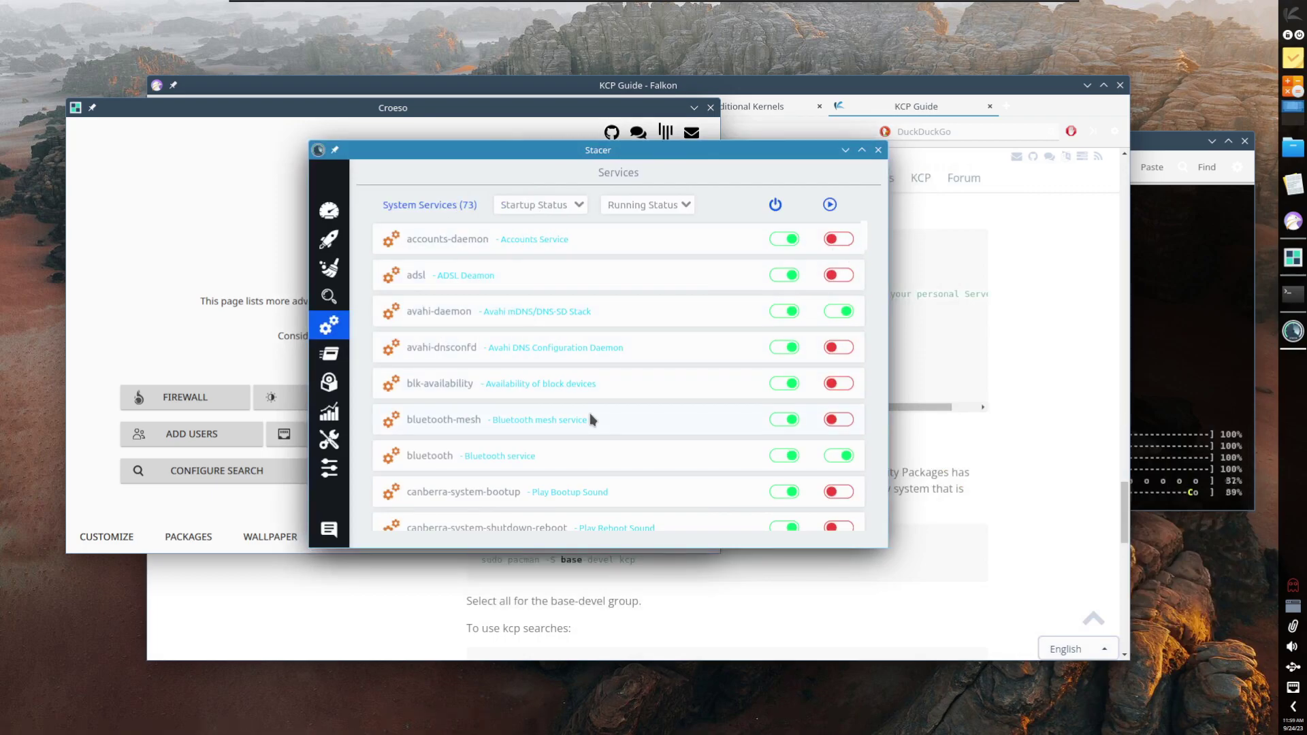
scroll(590, 414, "down", 6)
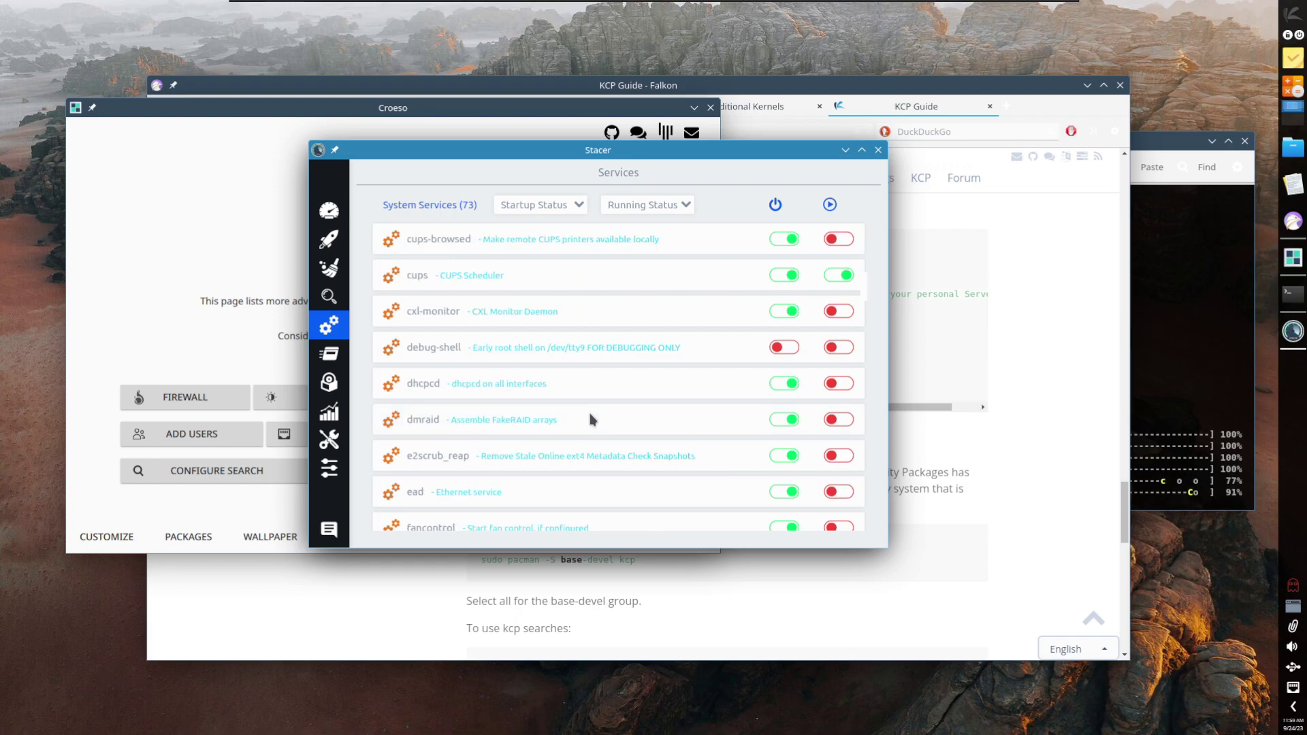
scroll(590, 414, "up", 6)
scroll(594, 413, "down", 5)
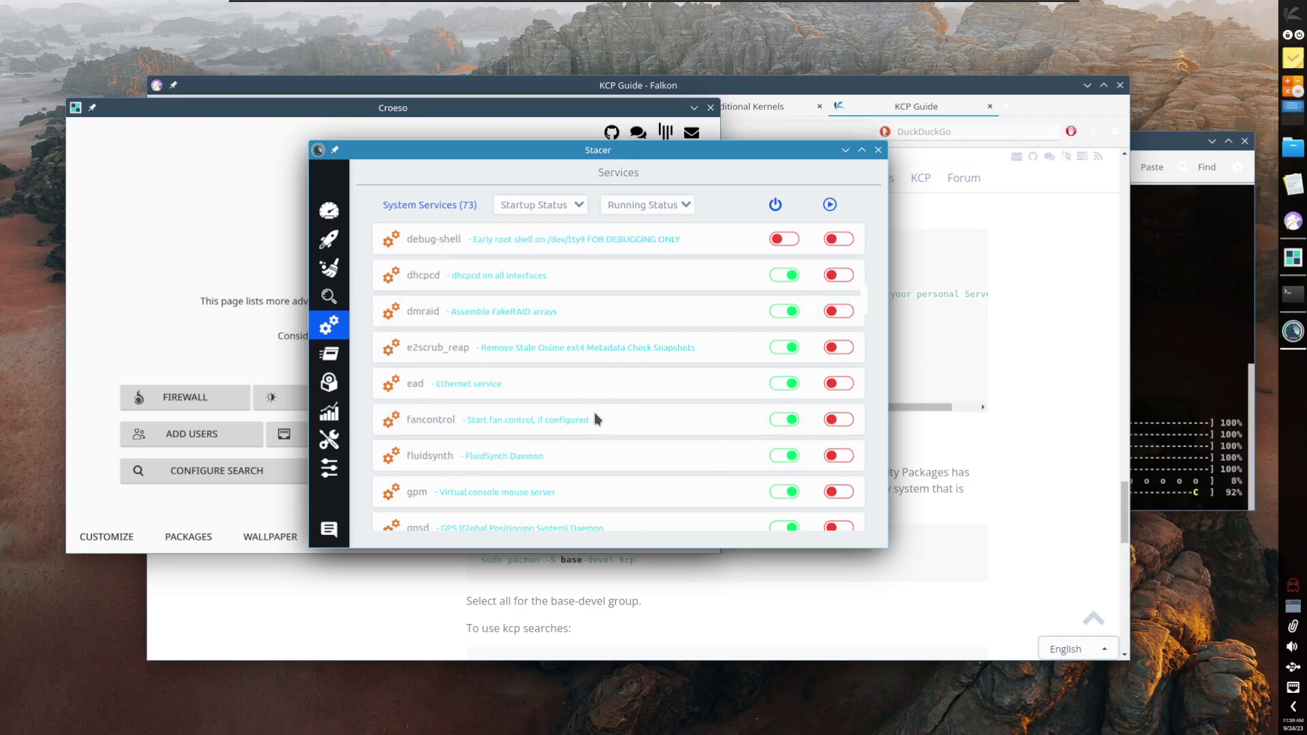
scroll(595, 413, "up", 5)
Step: Browse Stacer's Dashboard, Startup, Cleaner and Search pages, then quit Stacer
left_click(328, 211)
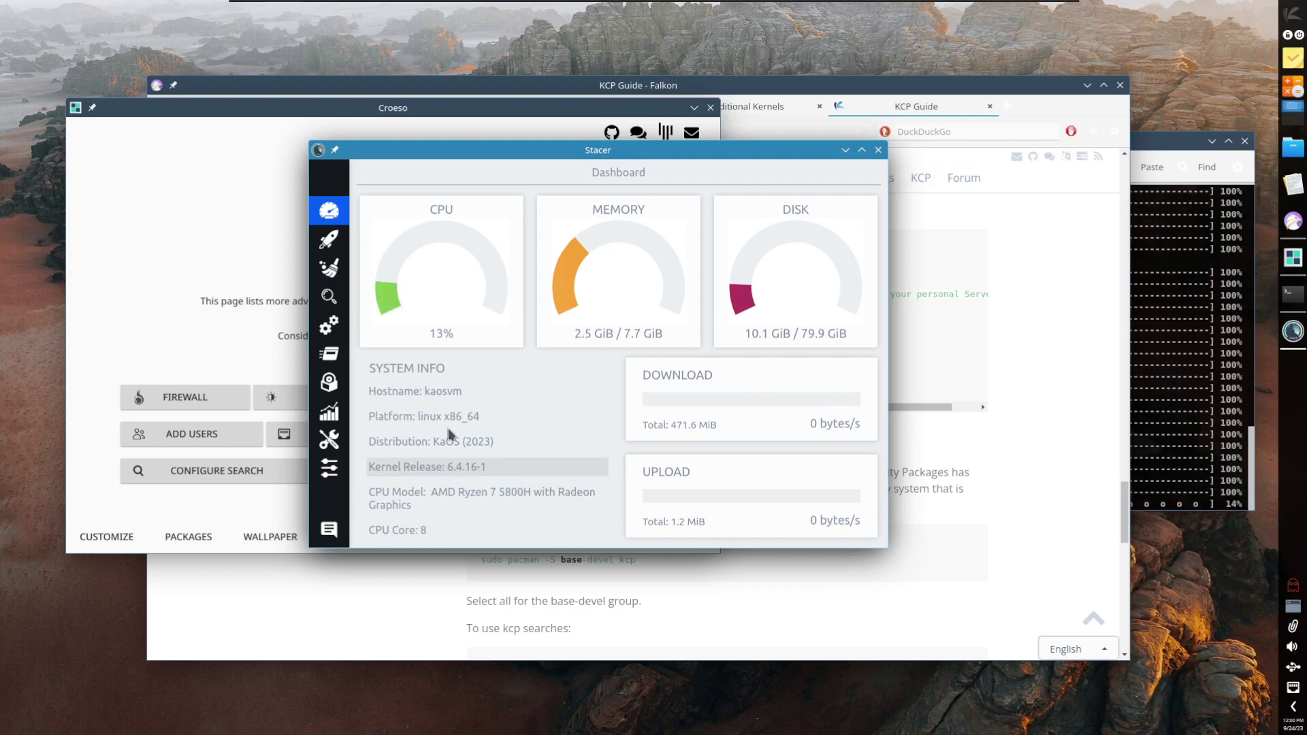
left_click(327, 241)
left_click(332, 271)
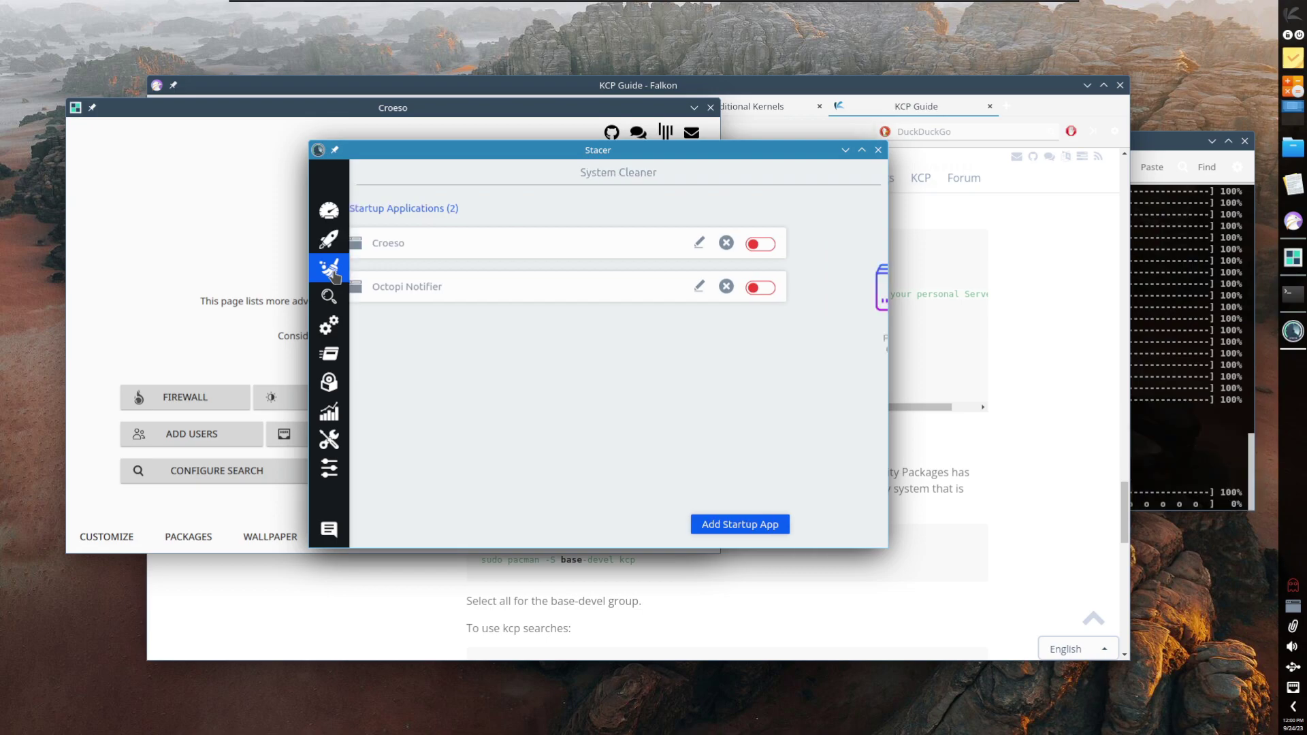
left_click(328, 298)
left_click(321, 338)
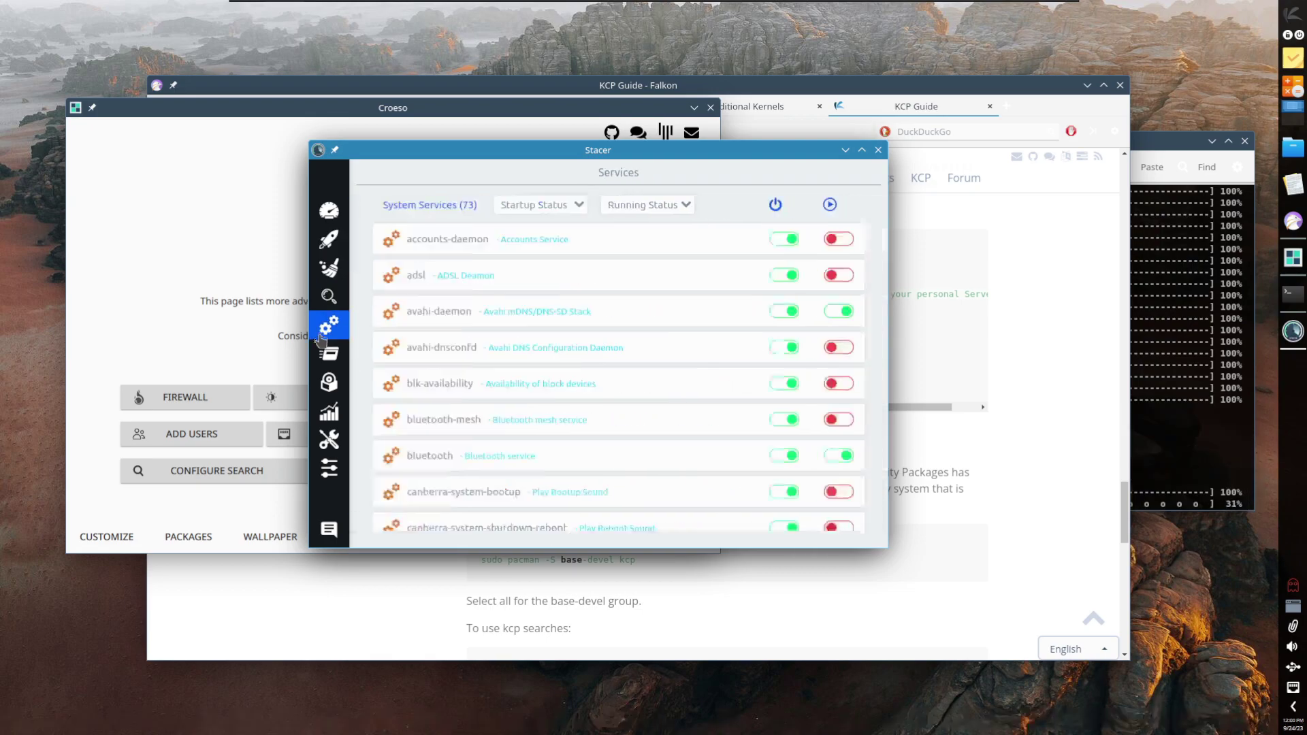
left_click(879, 151)
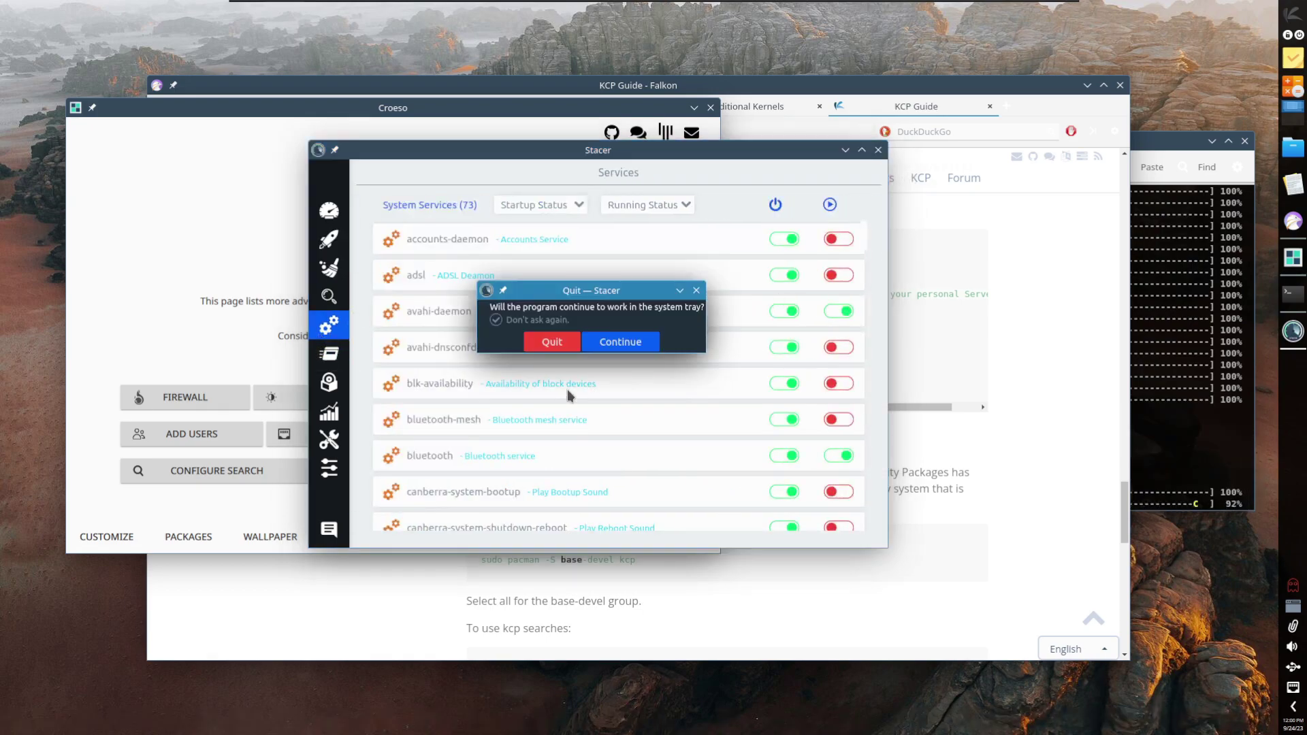
left_click(611, 344)
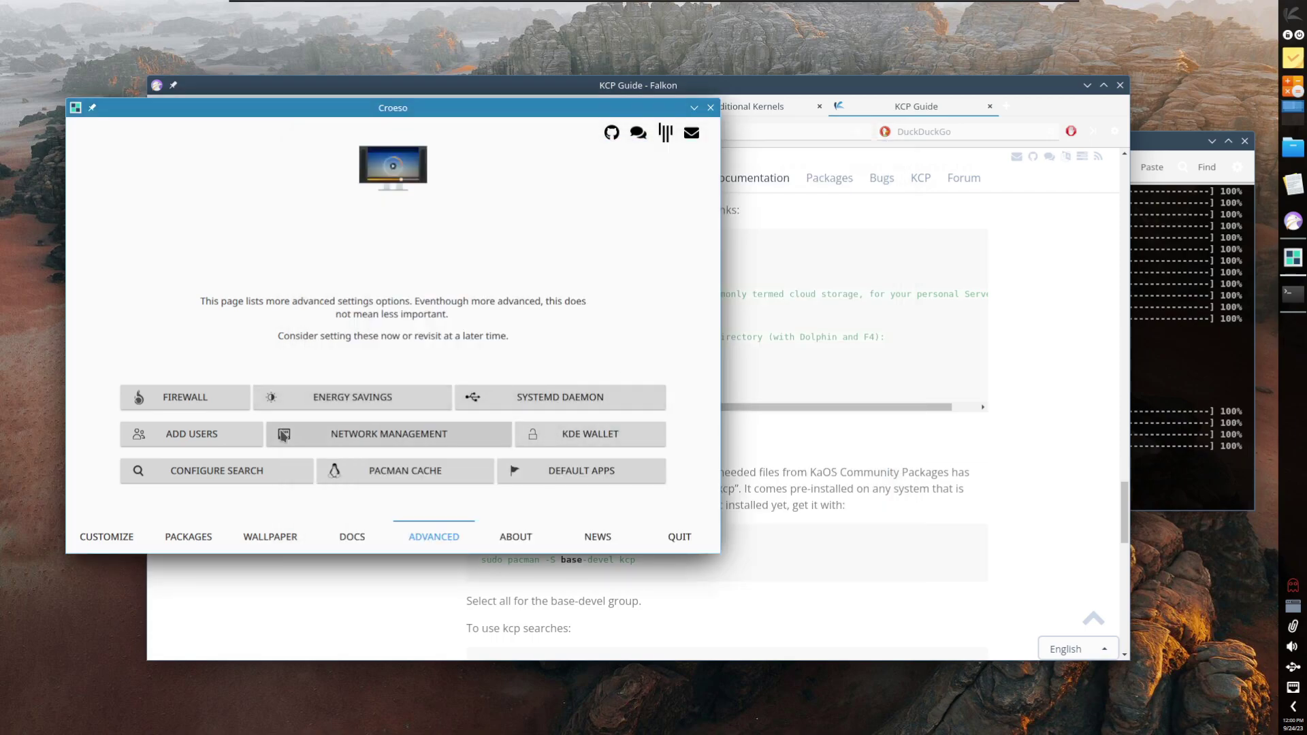
Step: Look over the User Account, network and Plasma Search settings from Croeso without changes
left_click(1207, 424)
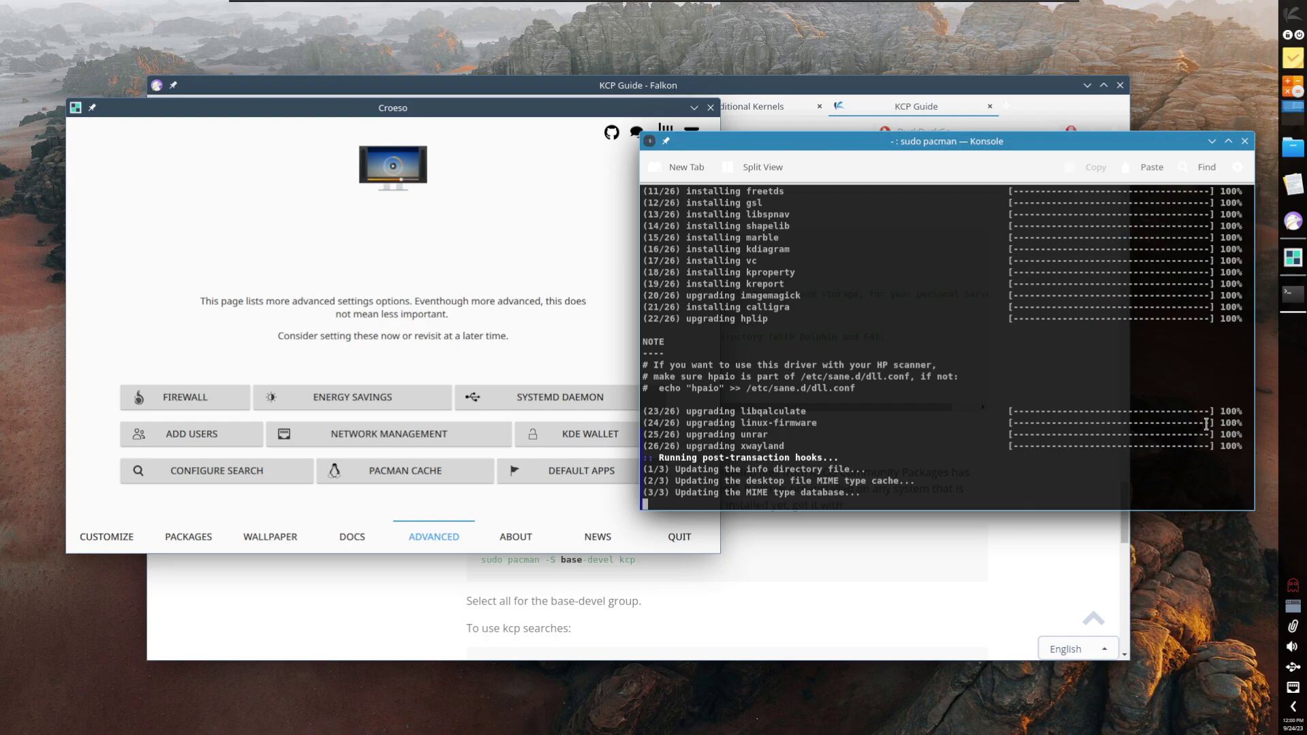
left_click(806, 614)
left_click(102, 327)
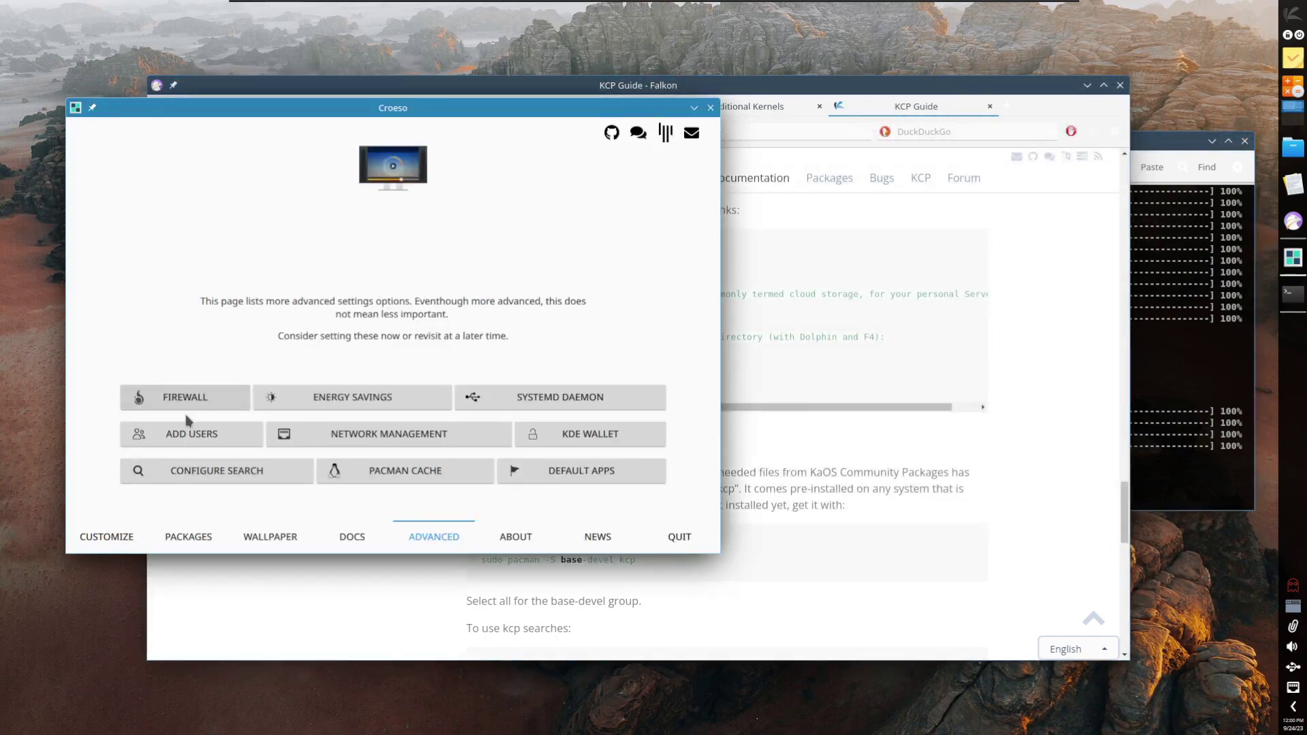
left_click(191, 443)
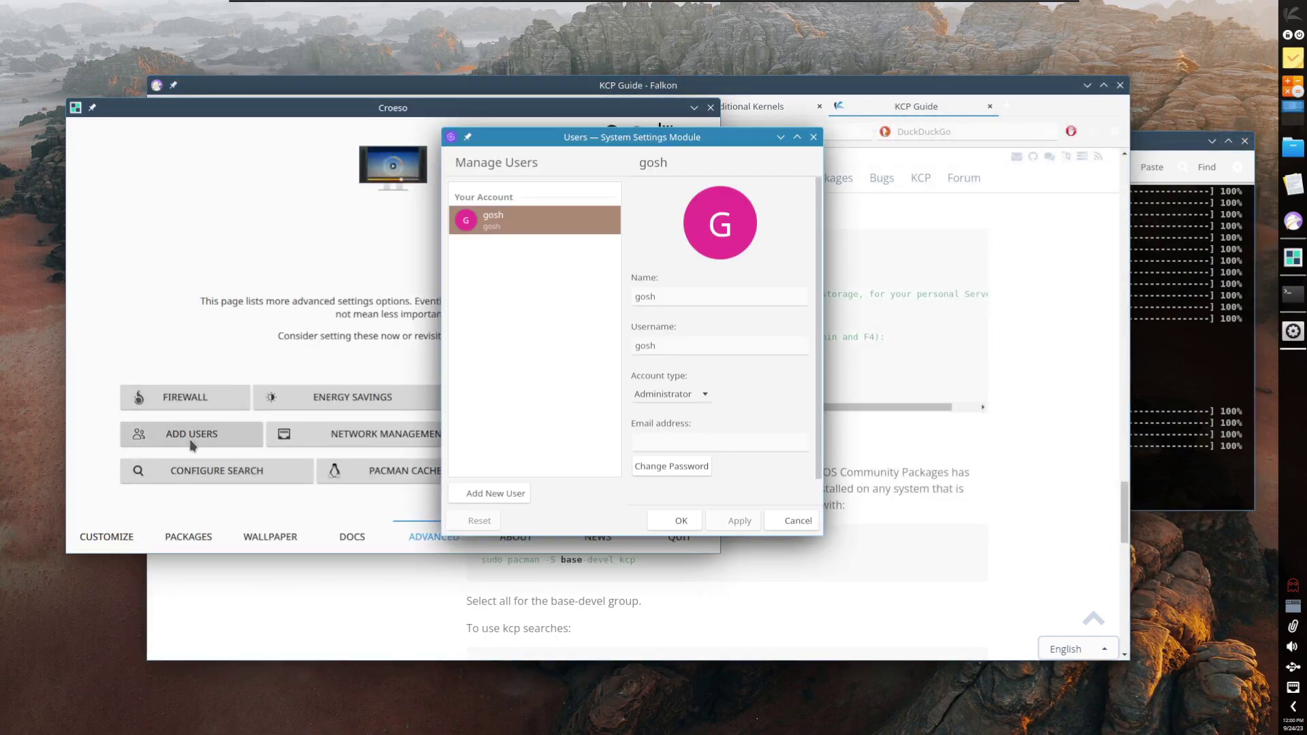
left_click(814, 137)
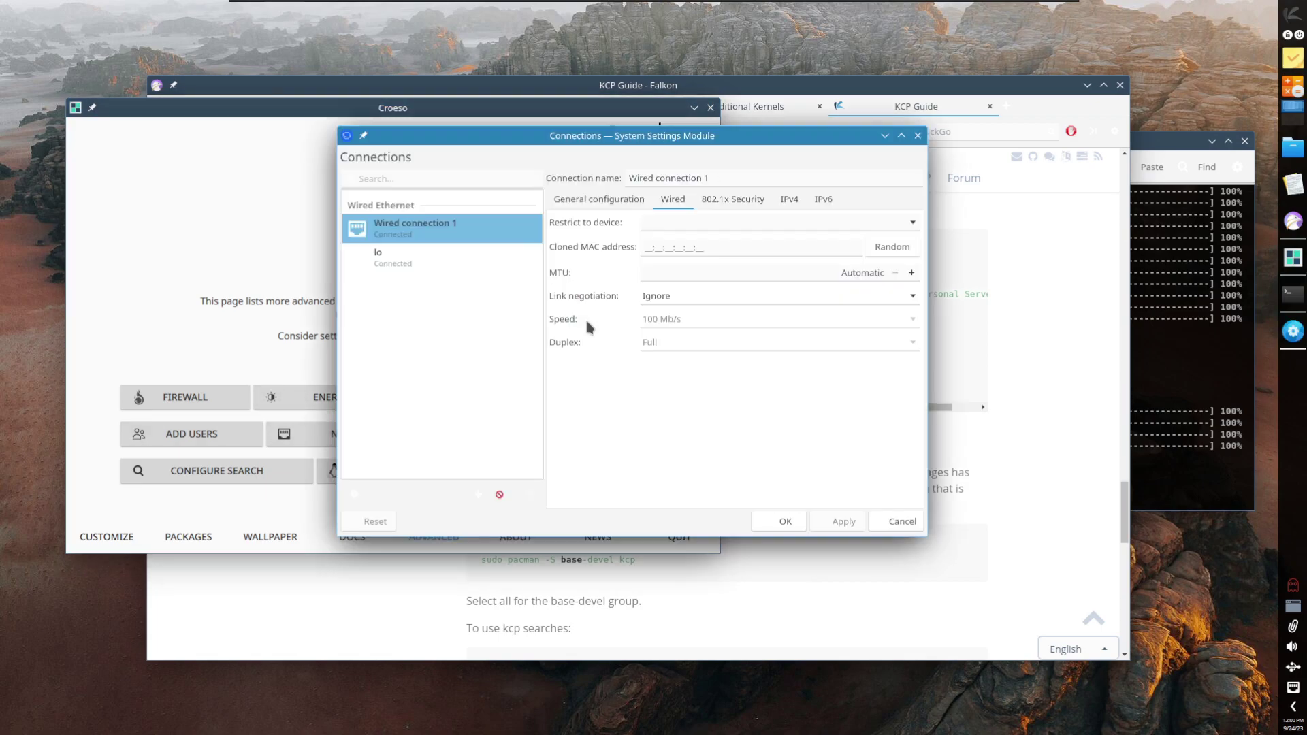
left_click(917, 135)
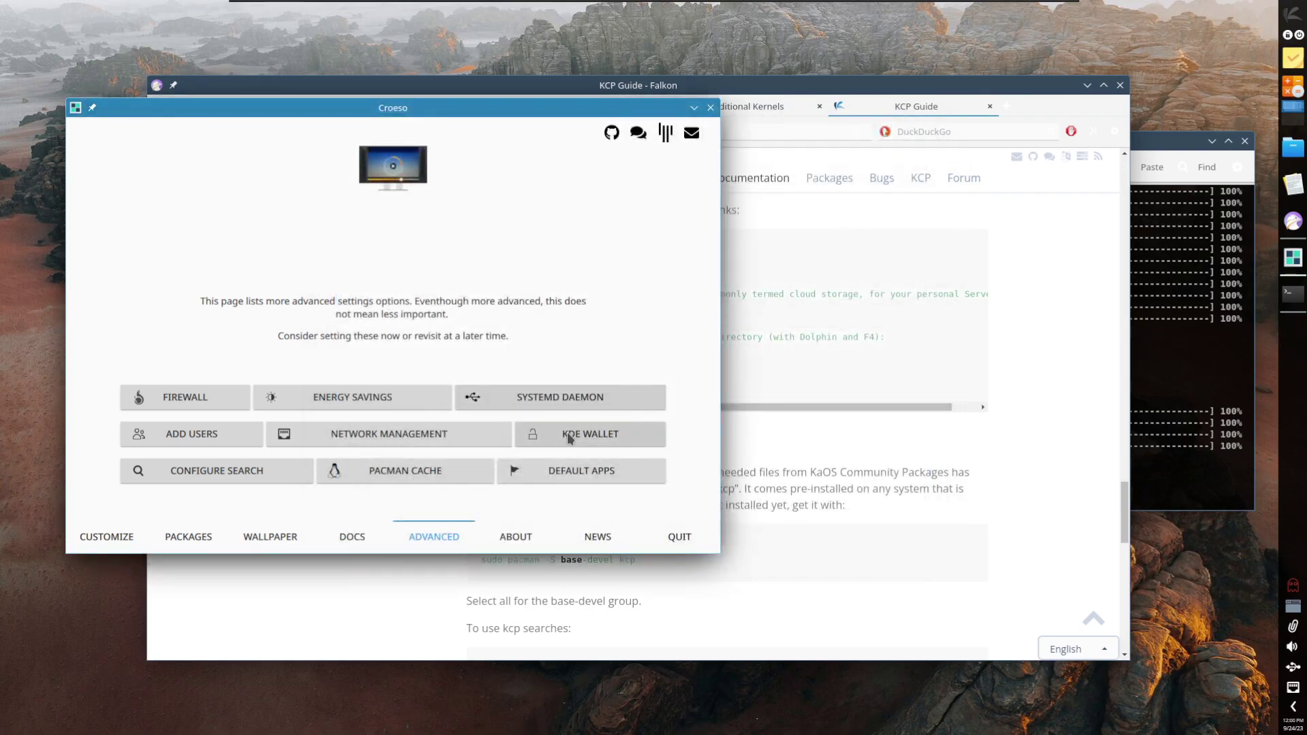
left_click(217, 473)
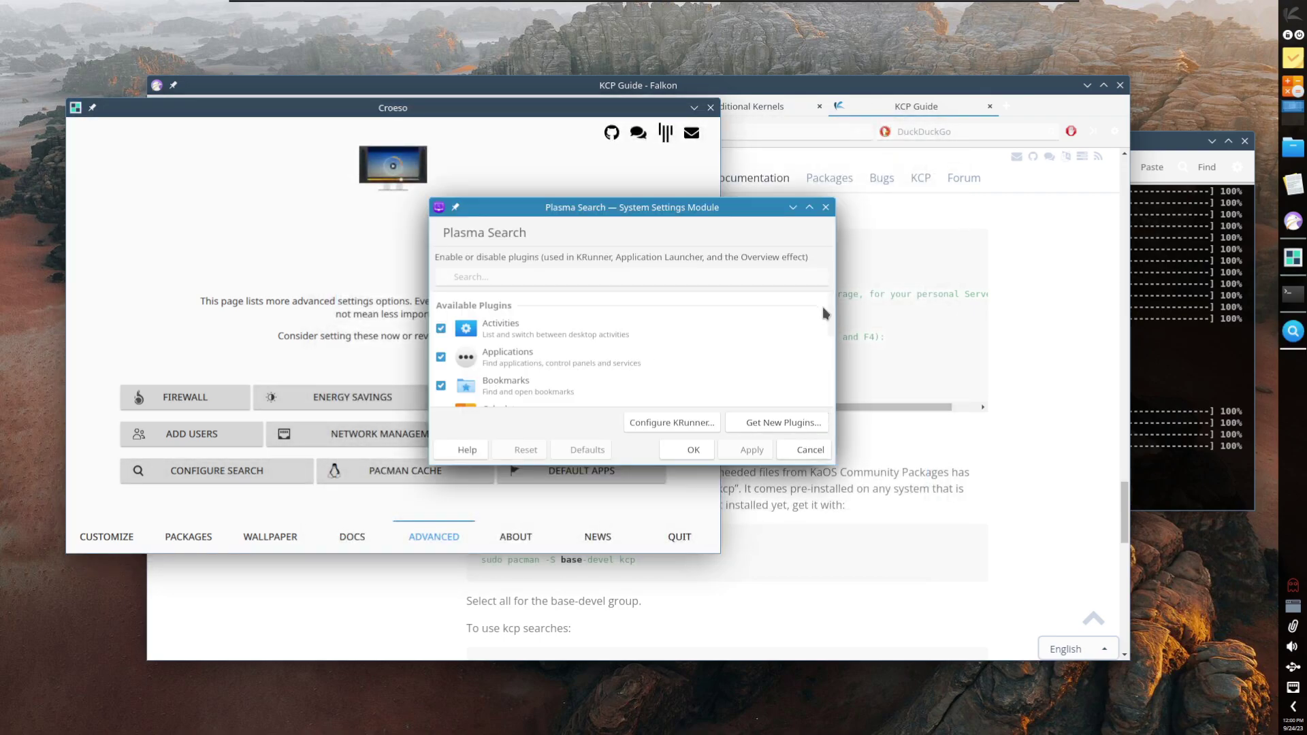
left_click(810, 450)
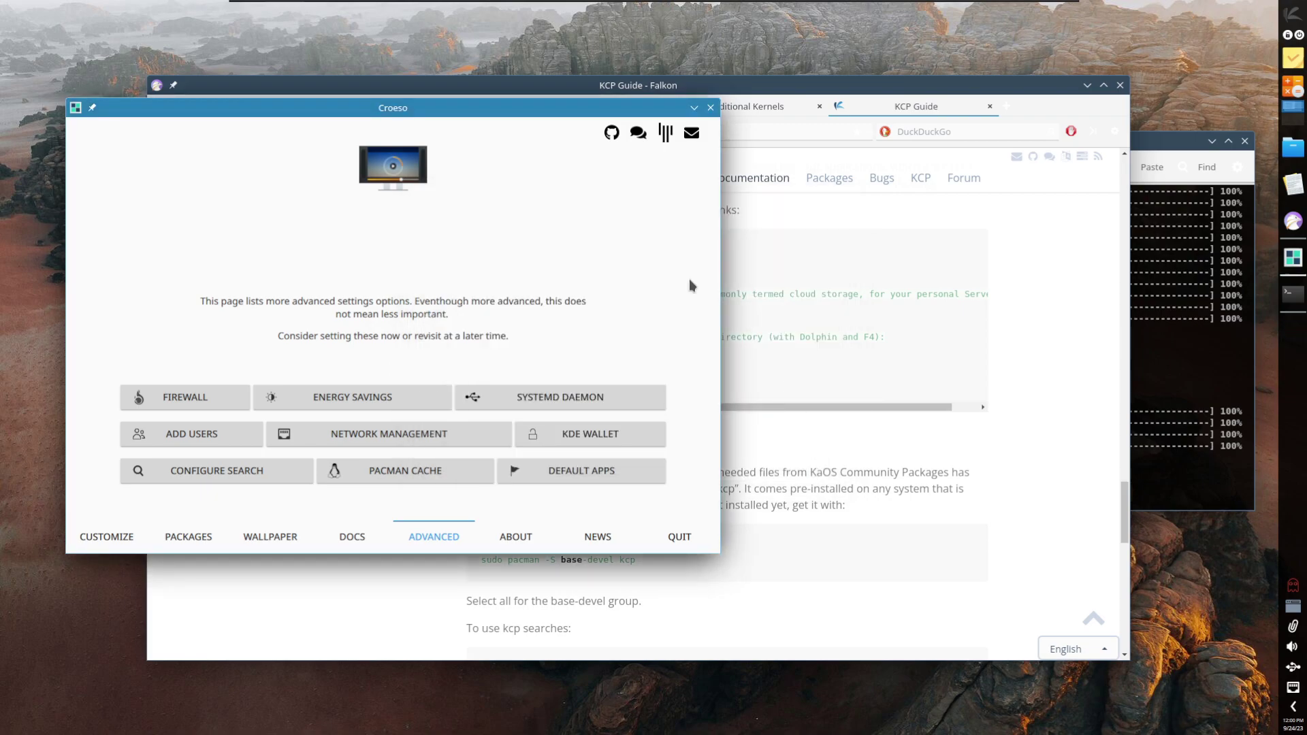
Step: Look over the pacman cache cleaner and default applications settings, closing both
left_click(416, 468)
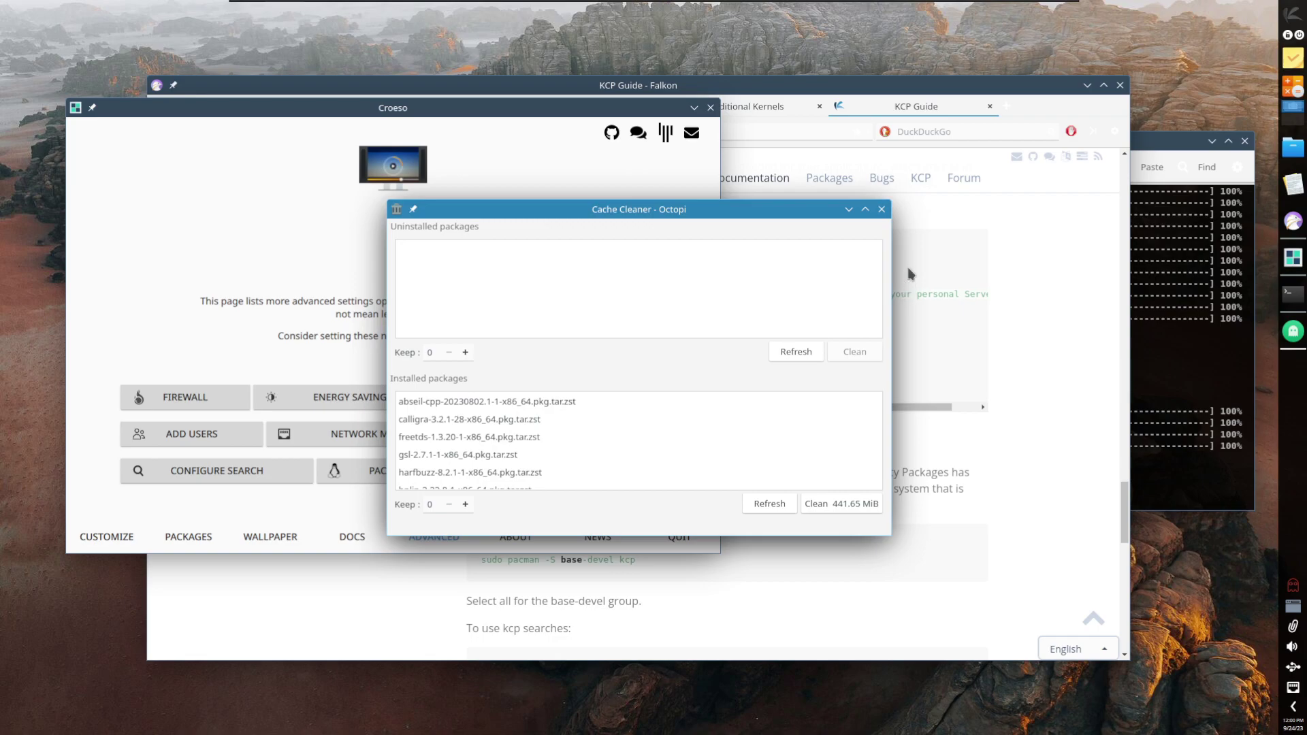
scroll(670, 439, "down", 10)
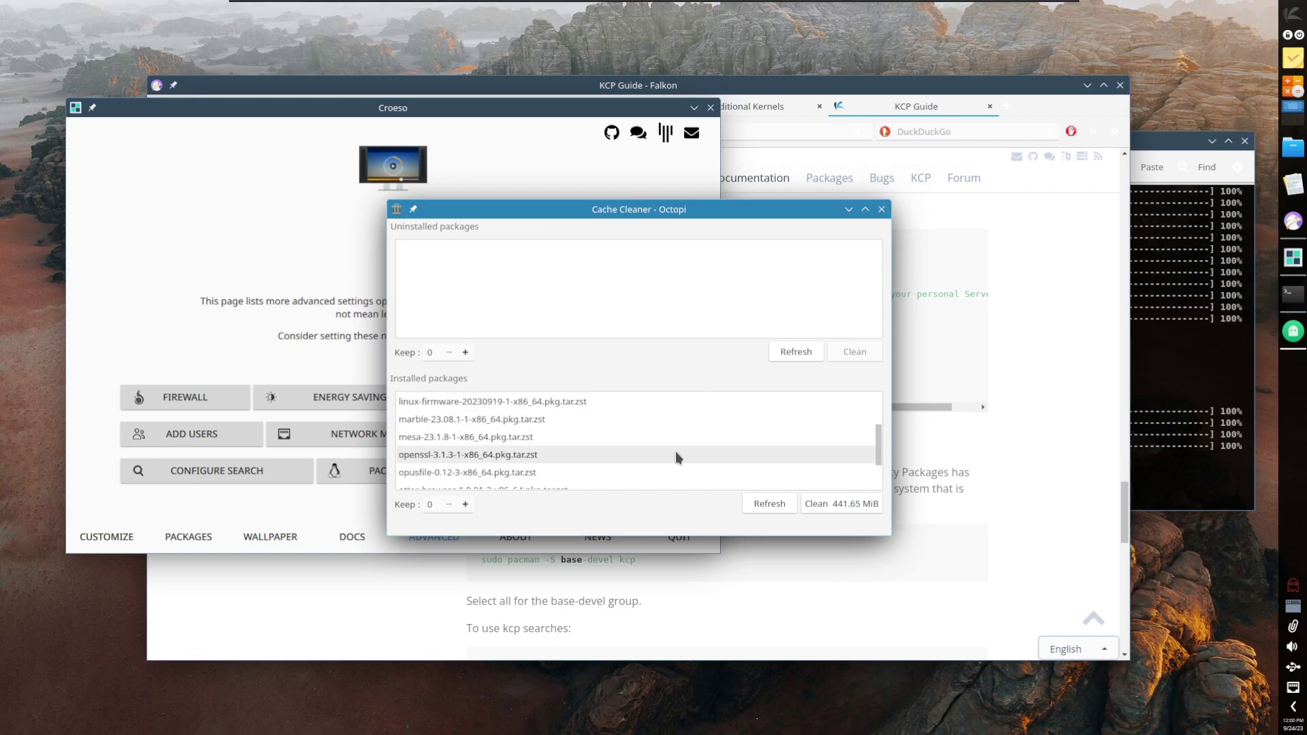
left_click(881, 210)
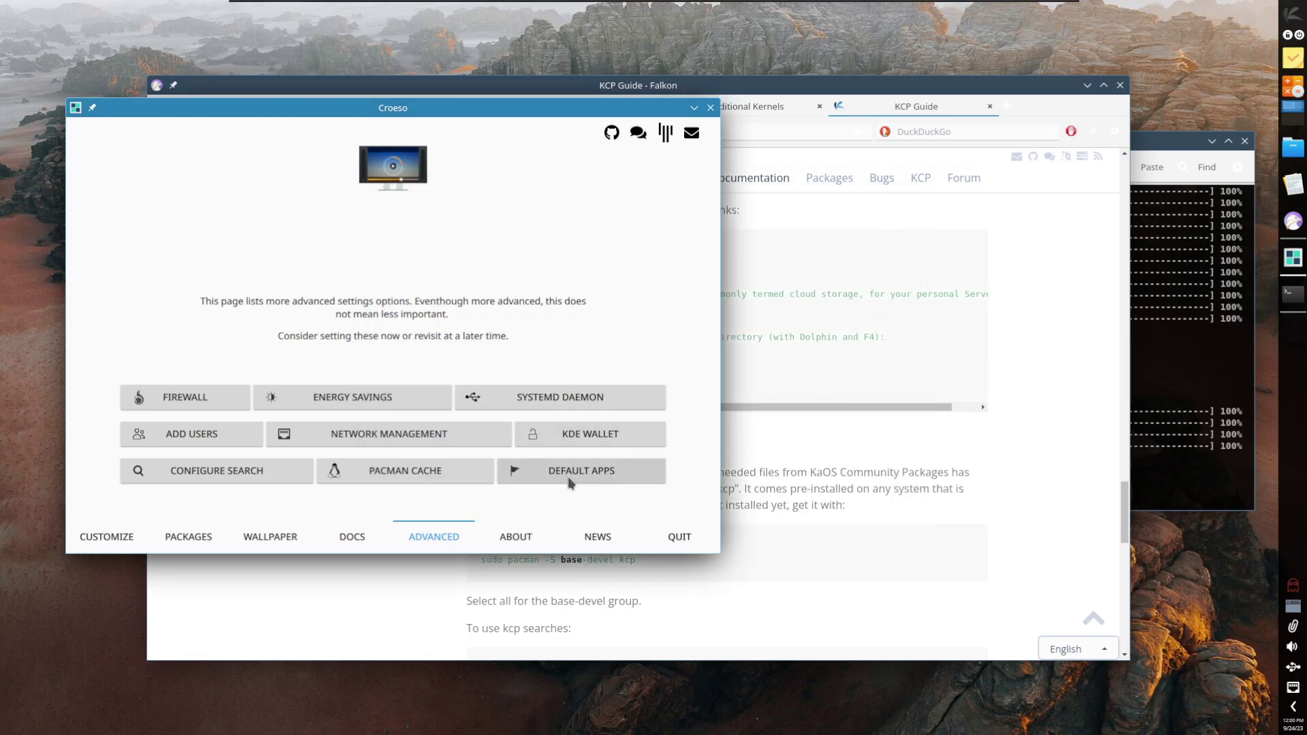
left_click(569, 480)
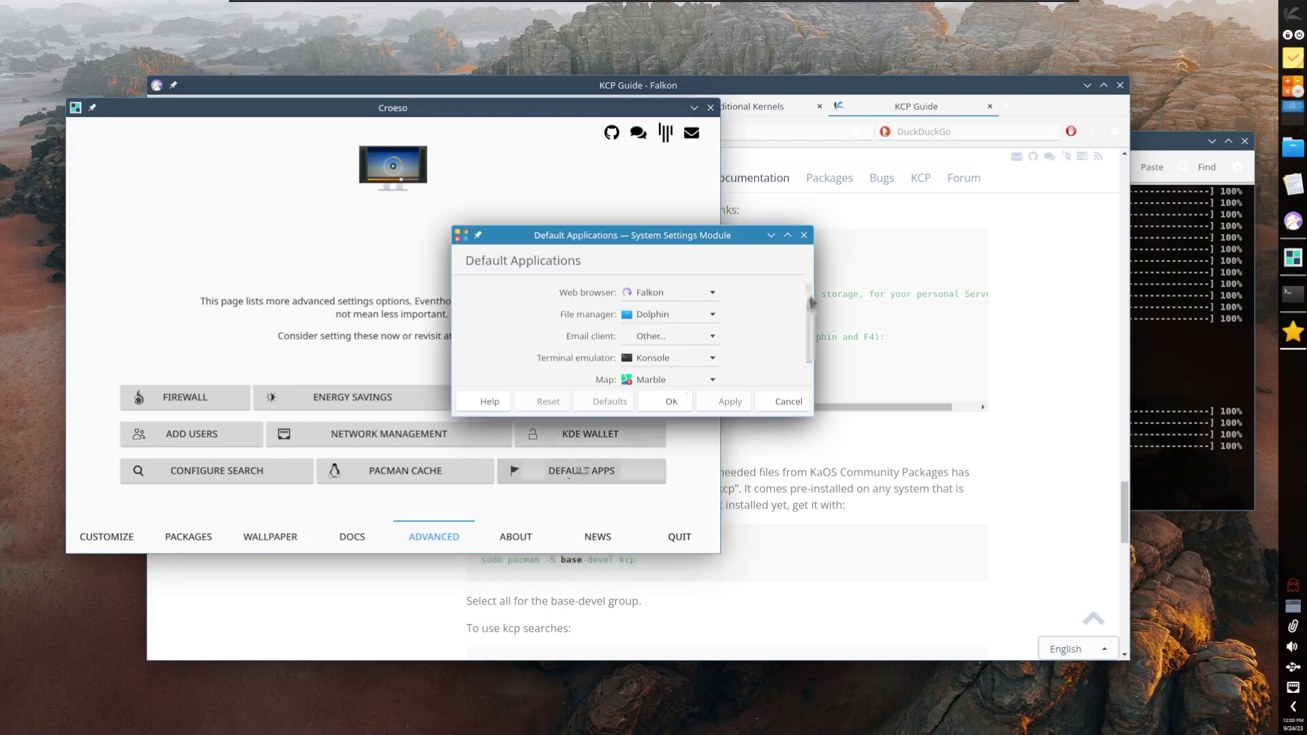
key("Escape")
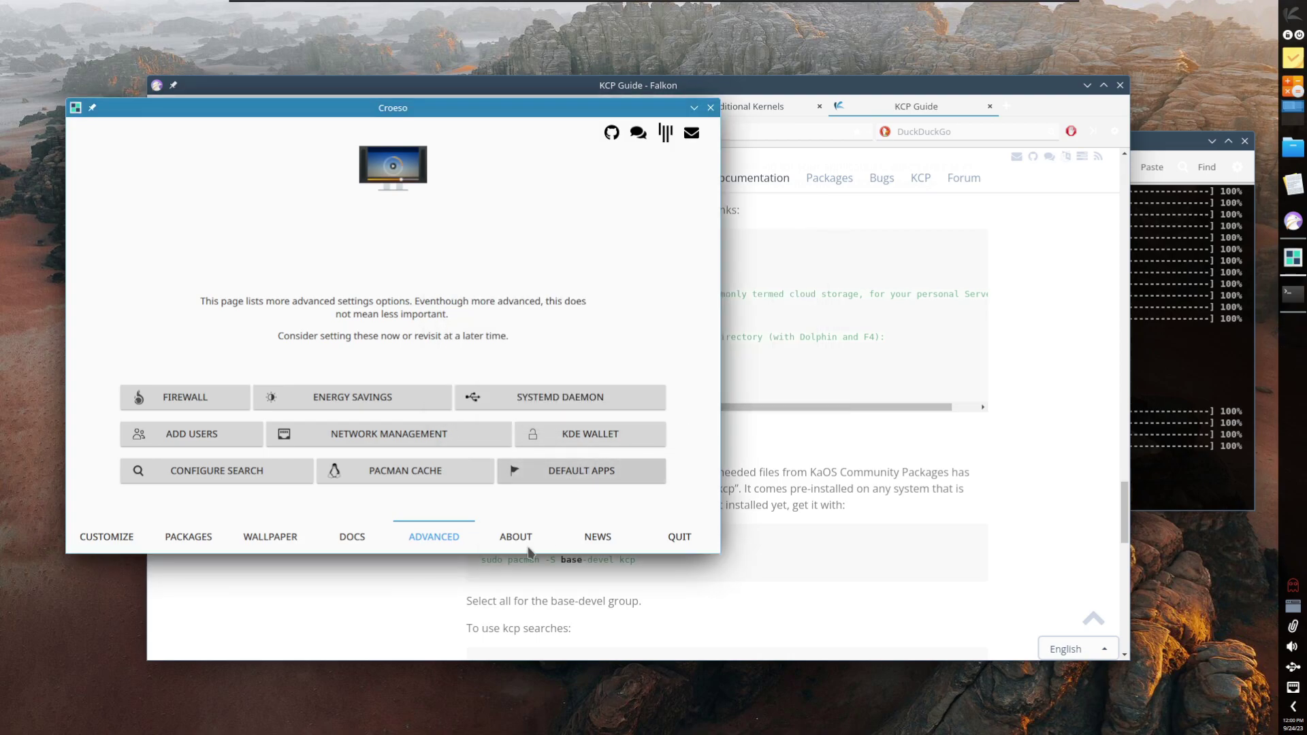
Step: View About KaOS and the 2023.09 news, then quit Croeso and minimize Falkon
left_click(528, 539)
left_click(592, 544)
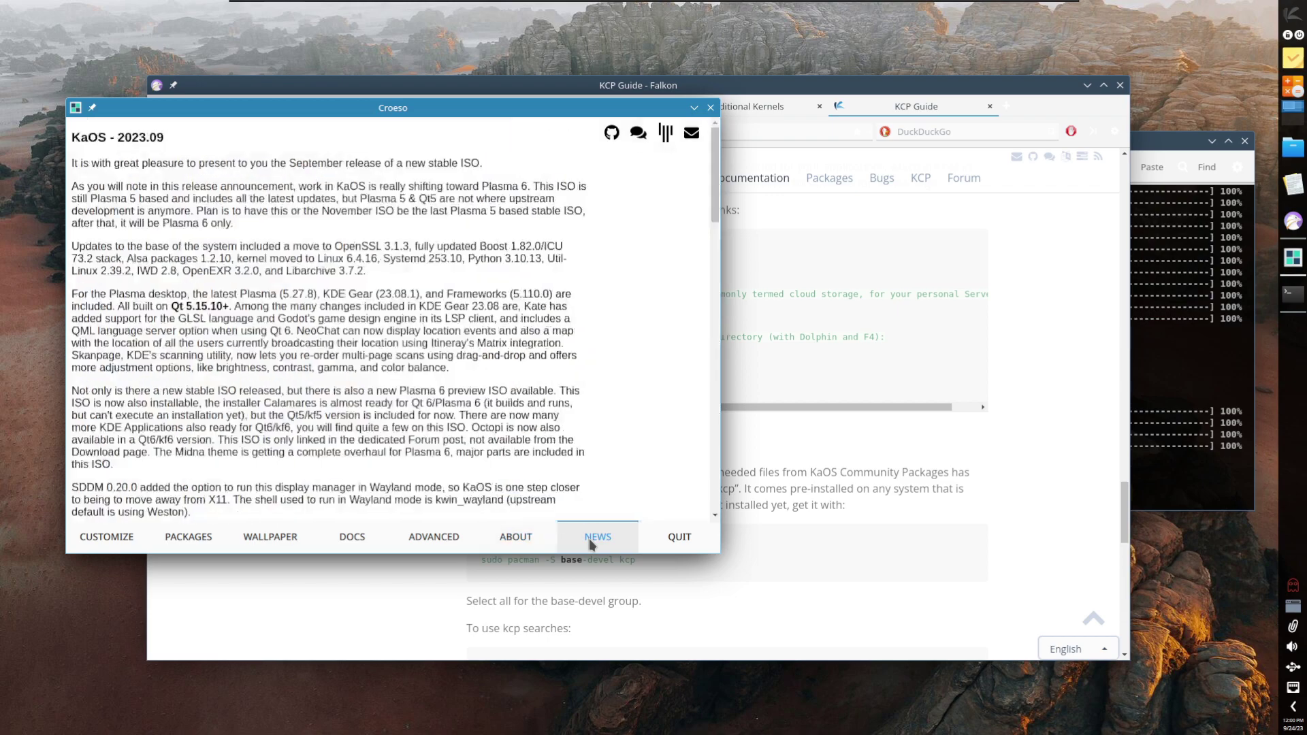
left_click(681, 538)
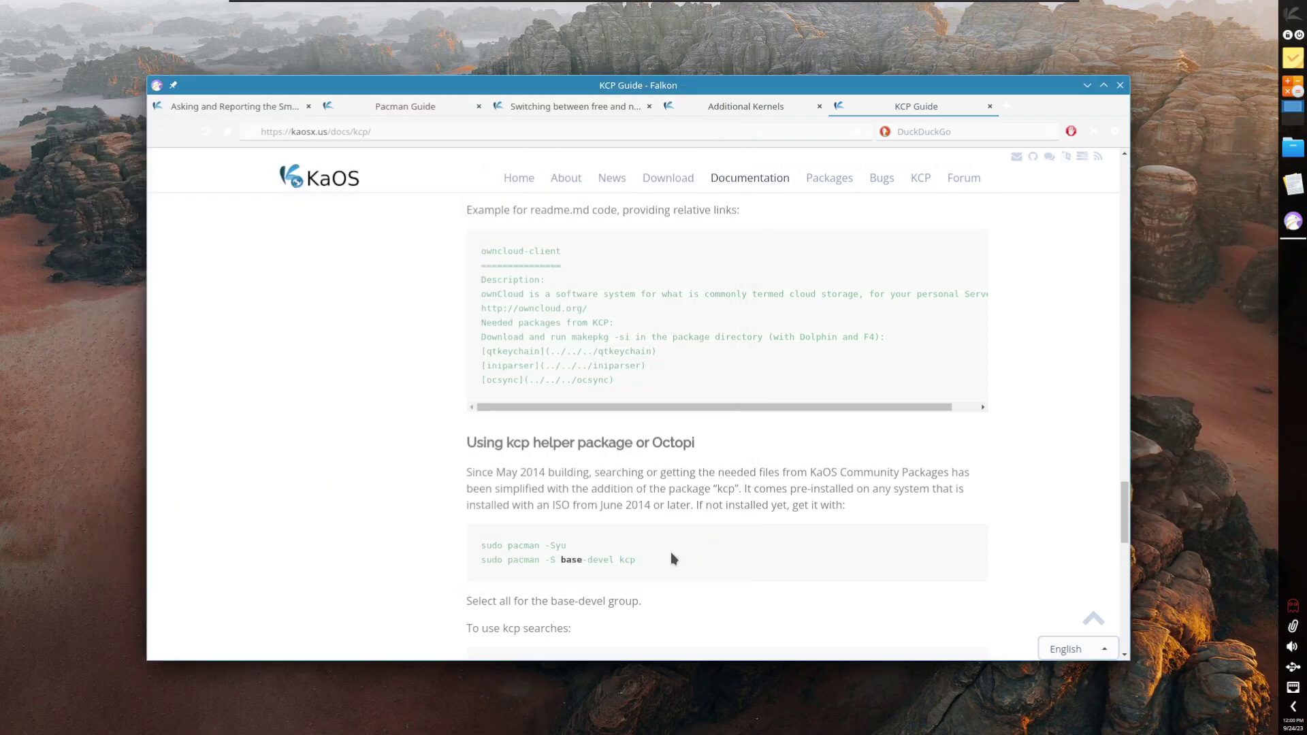
left_click(1089, 86)
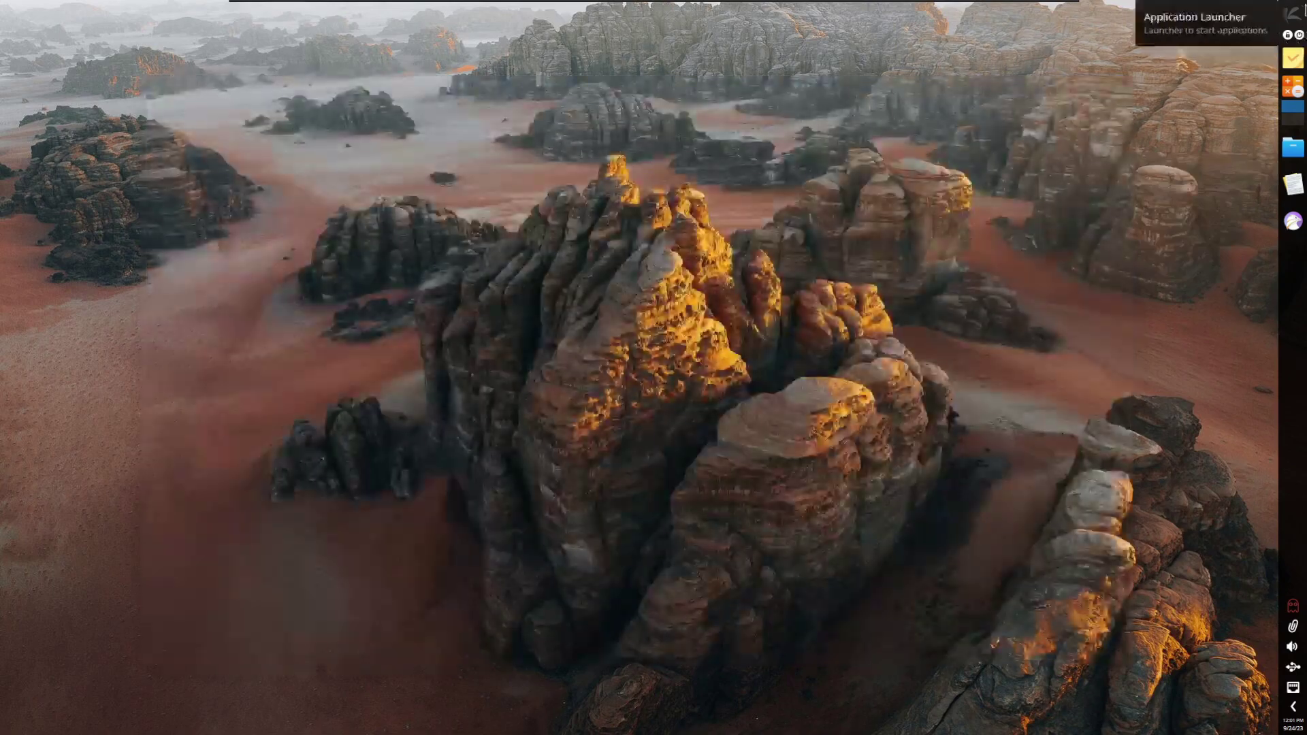
Step: Launch Otter Browser, view its About Qt information, and exit it
left_click(1293, 15)
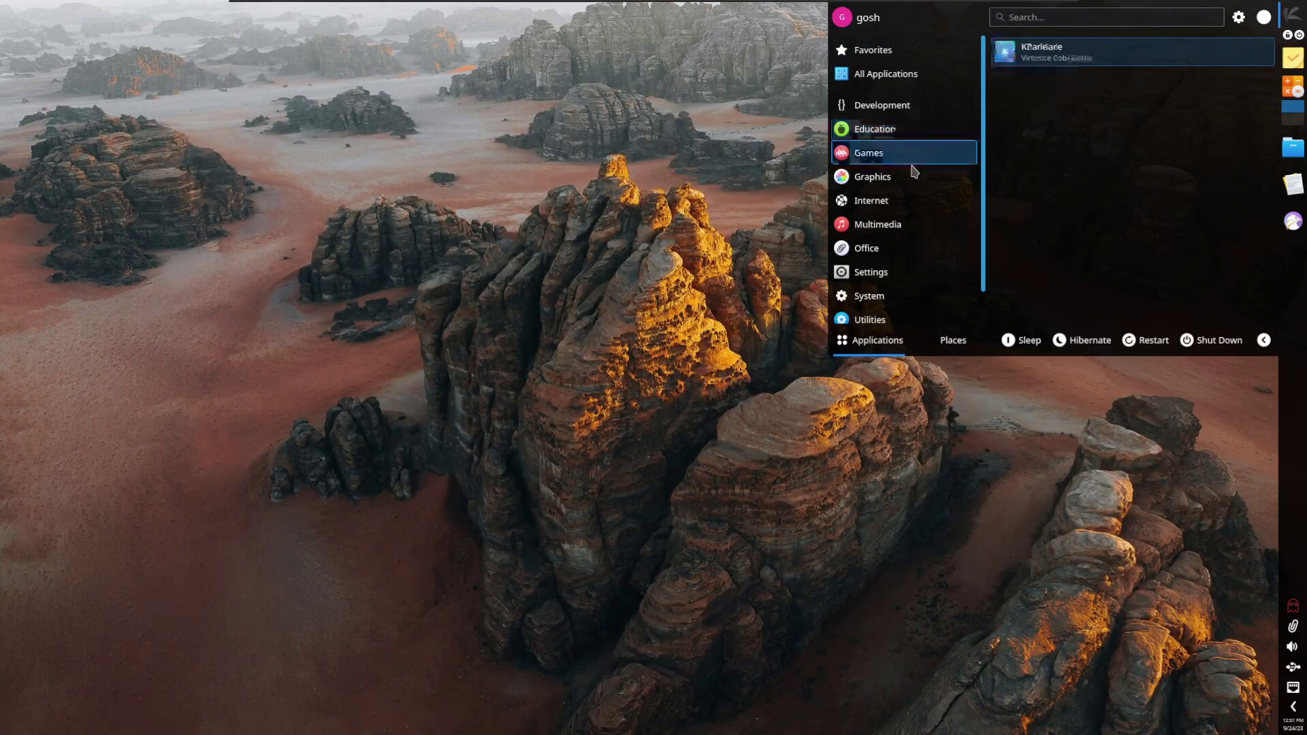
mouse_move(904, 199)
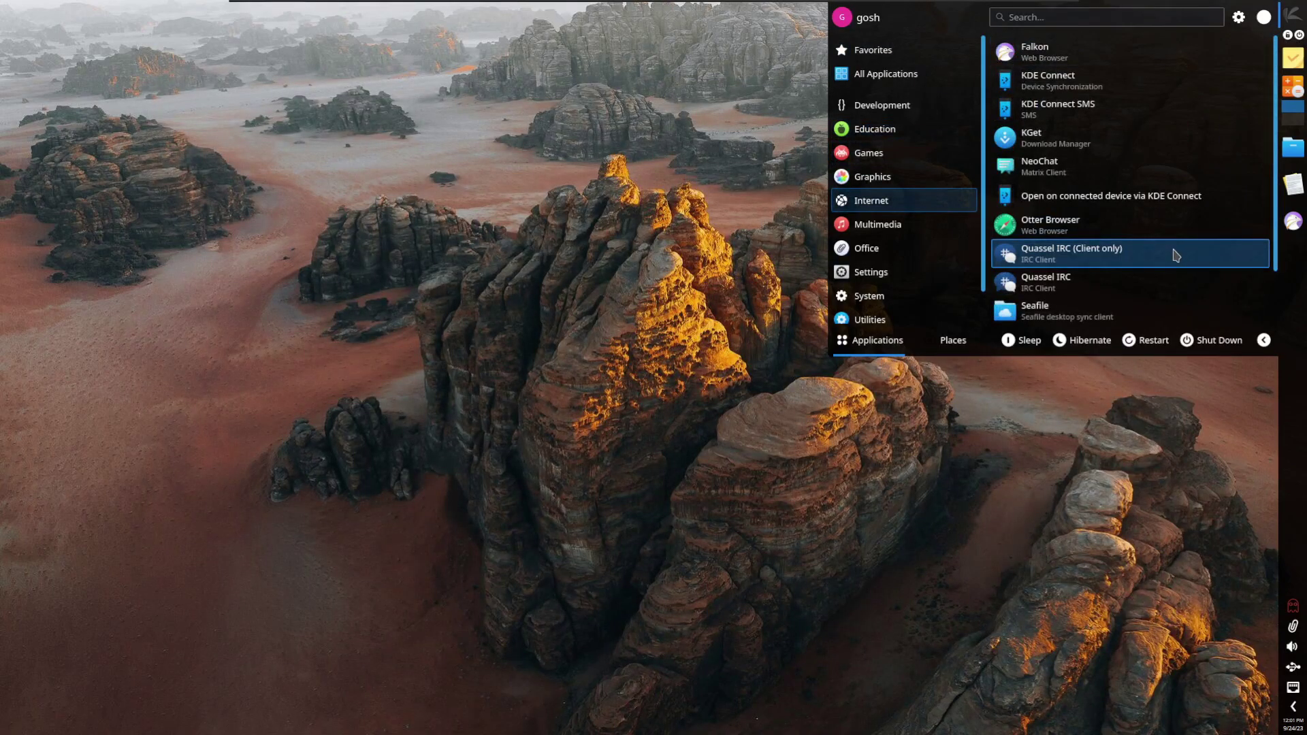
scroll(1169, 262, "down", 1)
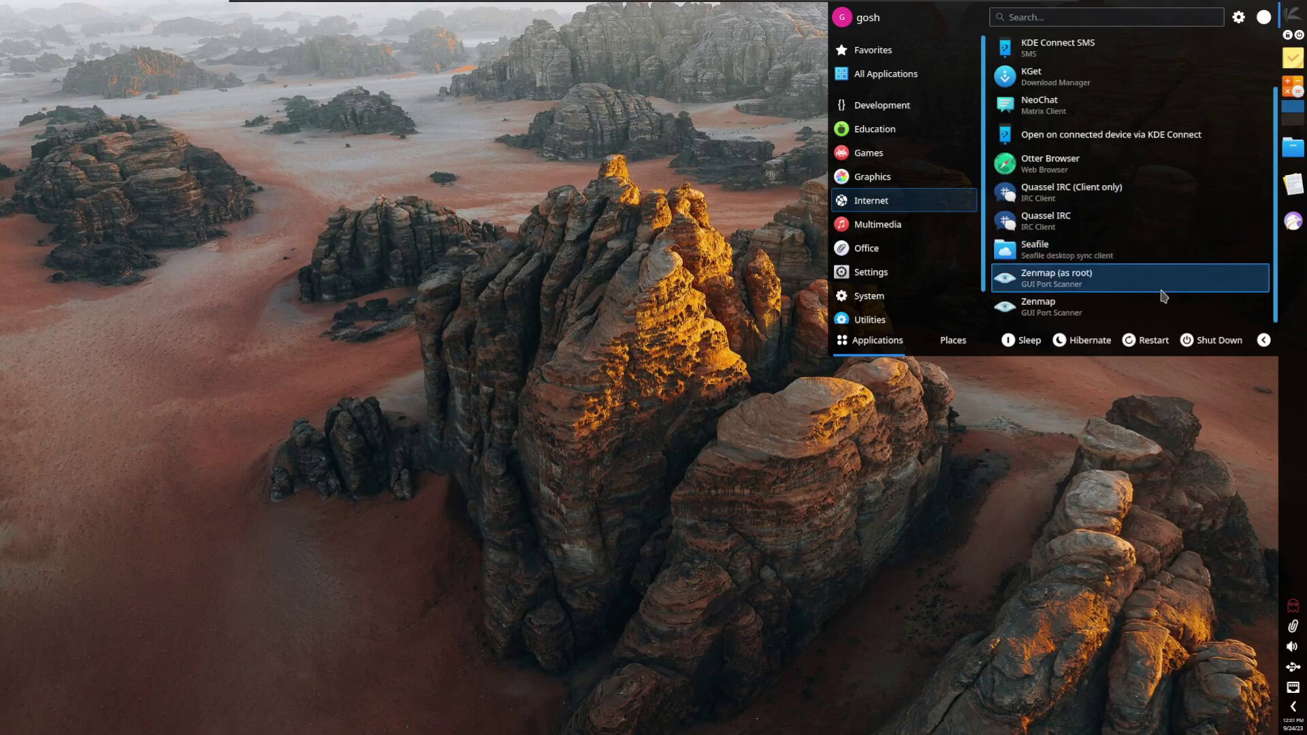
left_click(1052, 164)
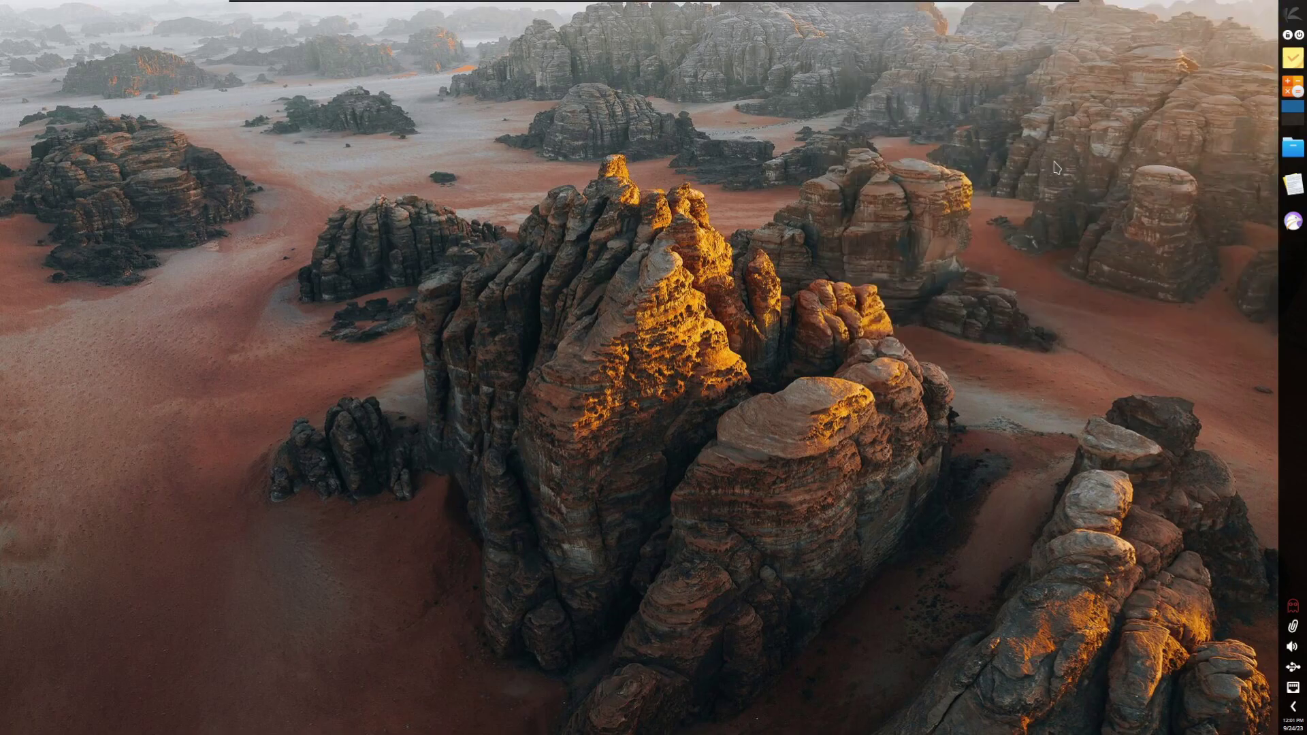
left_click(264, 28)
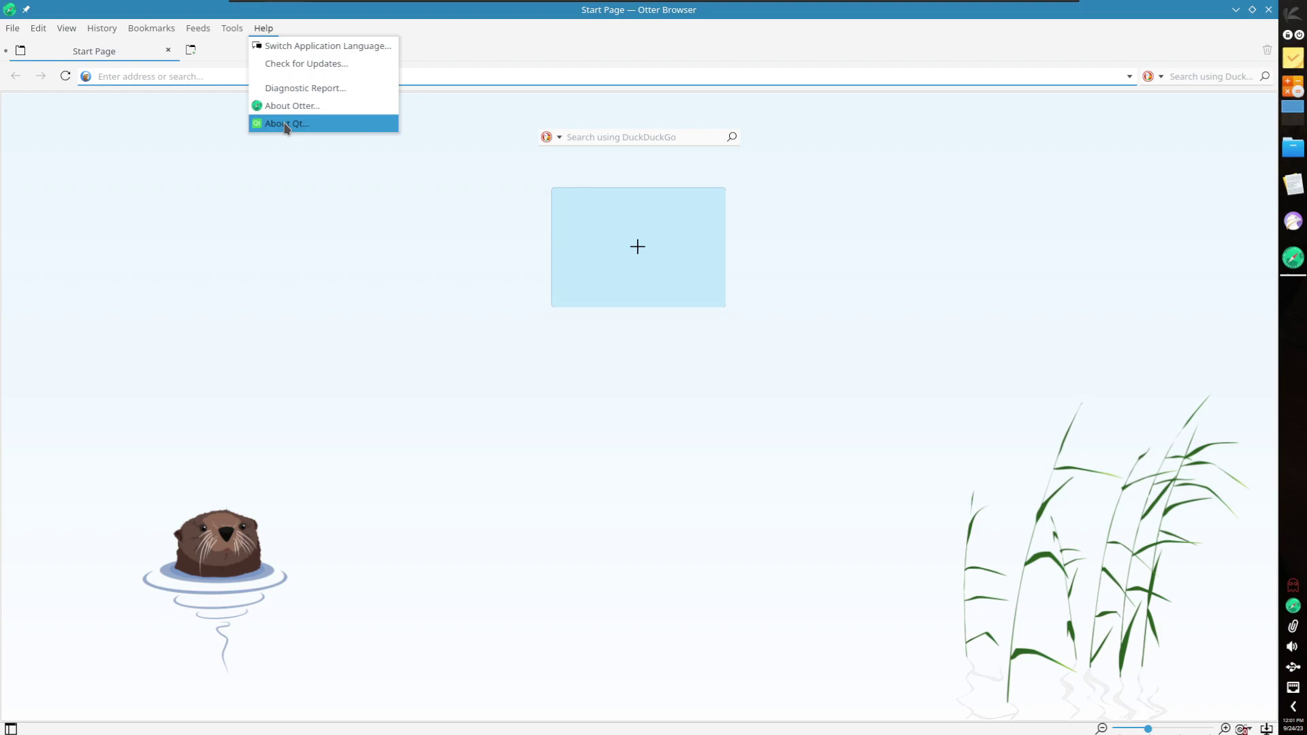
left_click(286, 124)
left_click(633, 498)
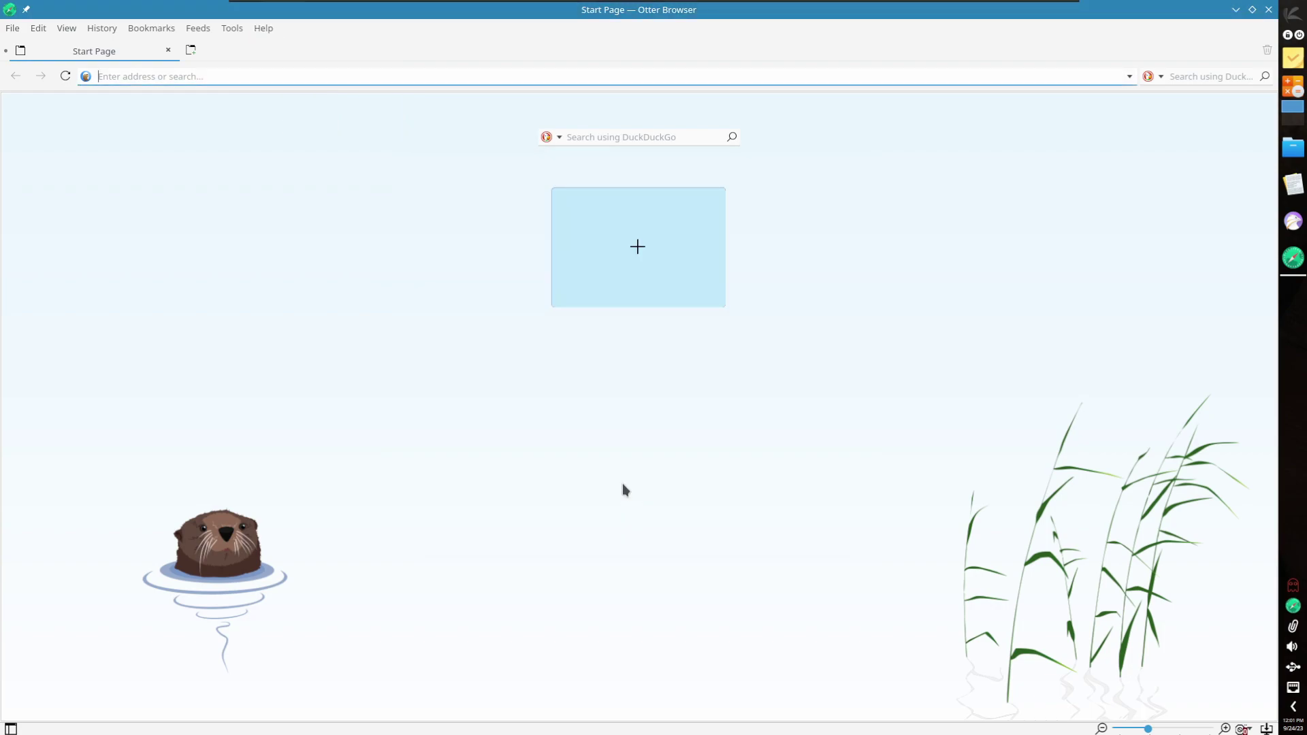
left_click(12, 28)
left_click(77, 316)
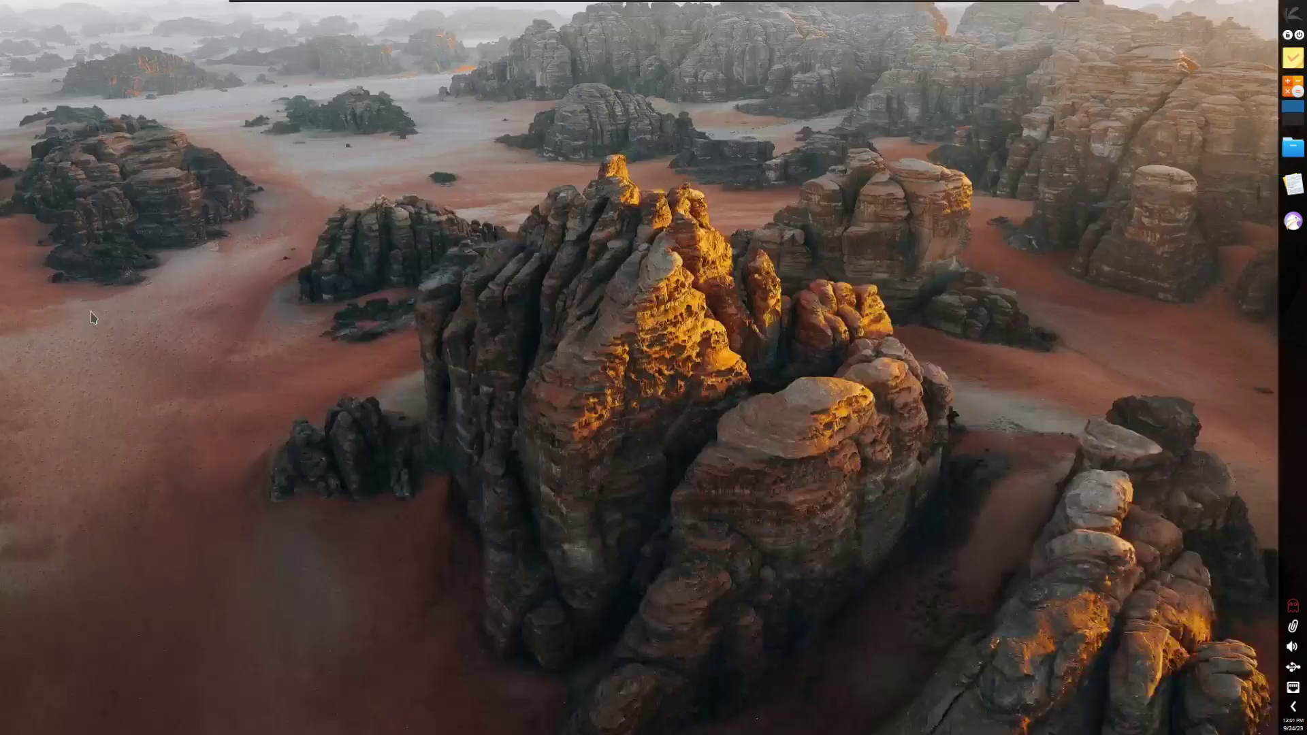
left_click(1292, 14)
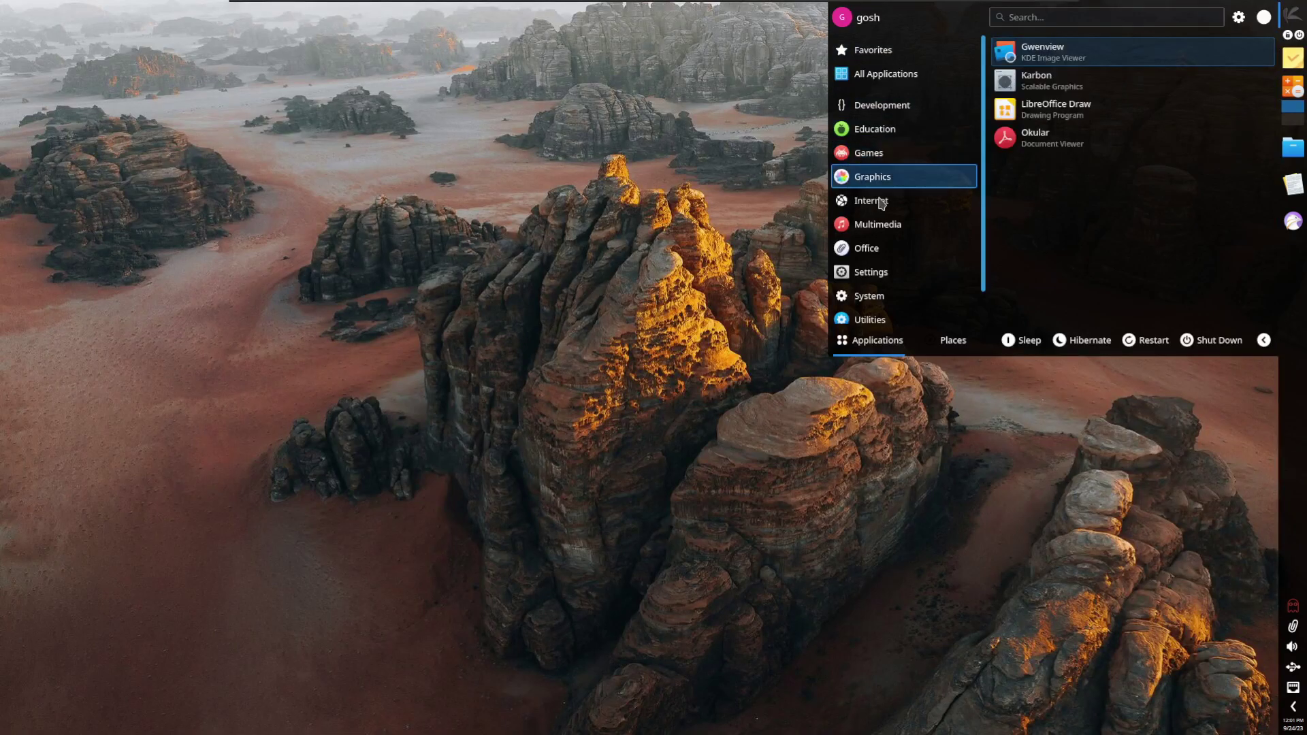
Step: Start Calligra Words with a blank document, then quit it through the File menu
mouse_move(898, 249)
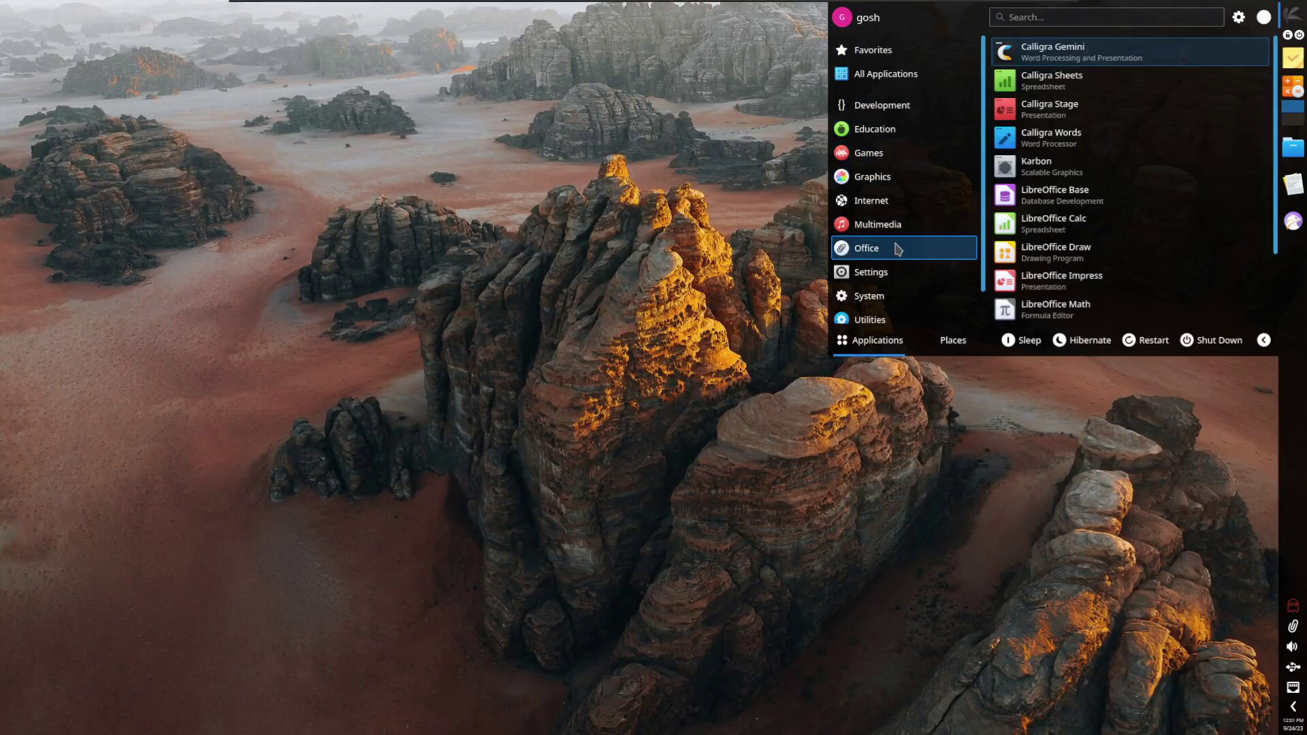
left_click(1057, 143)
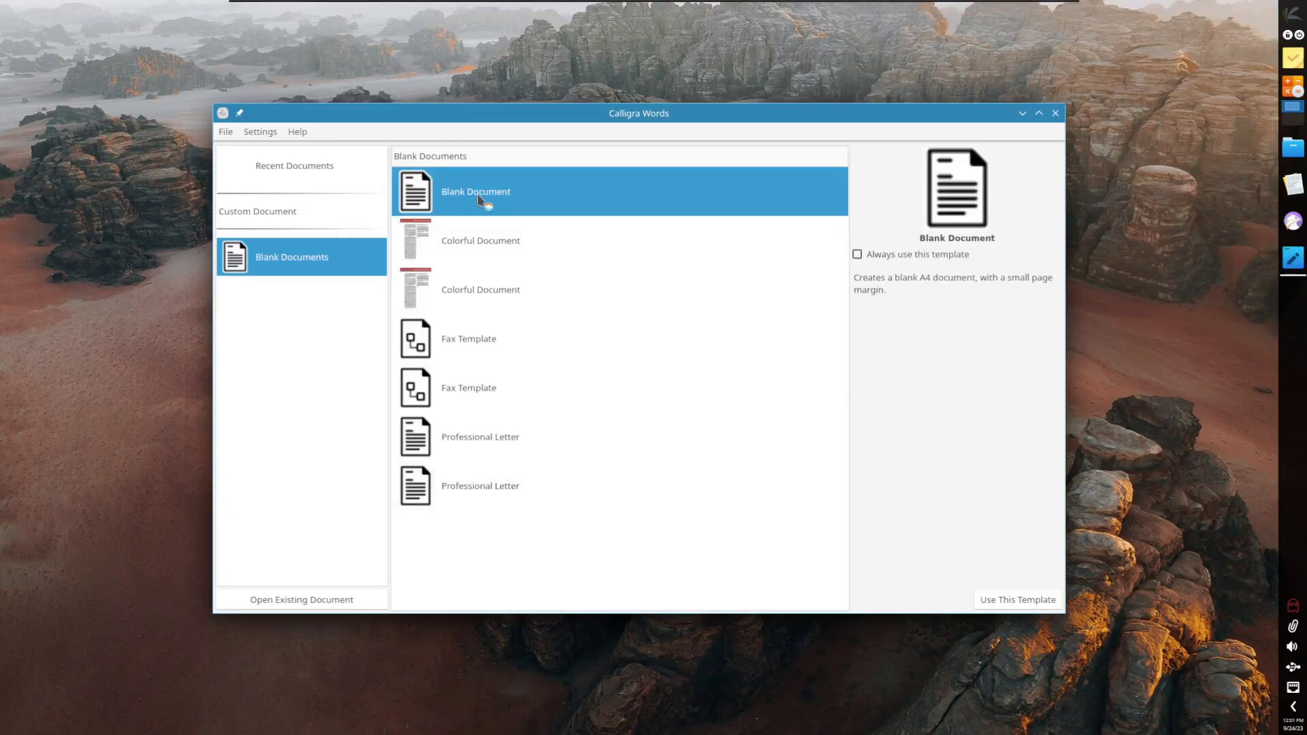
double_click(480, 197)
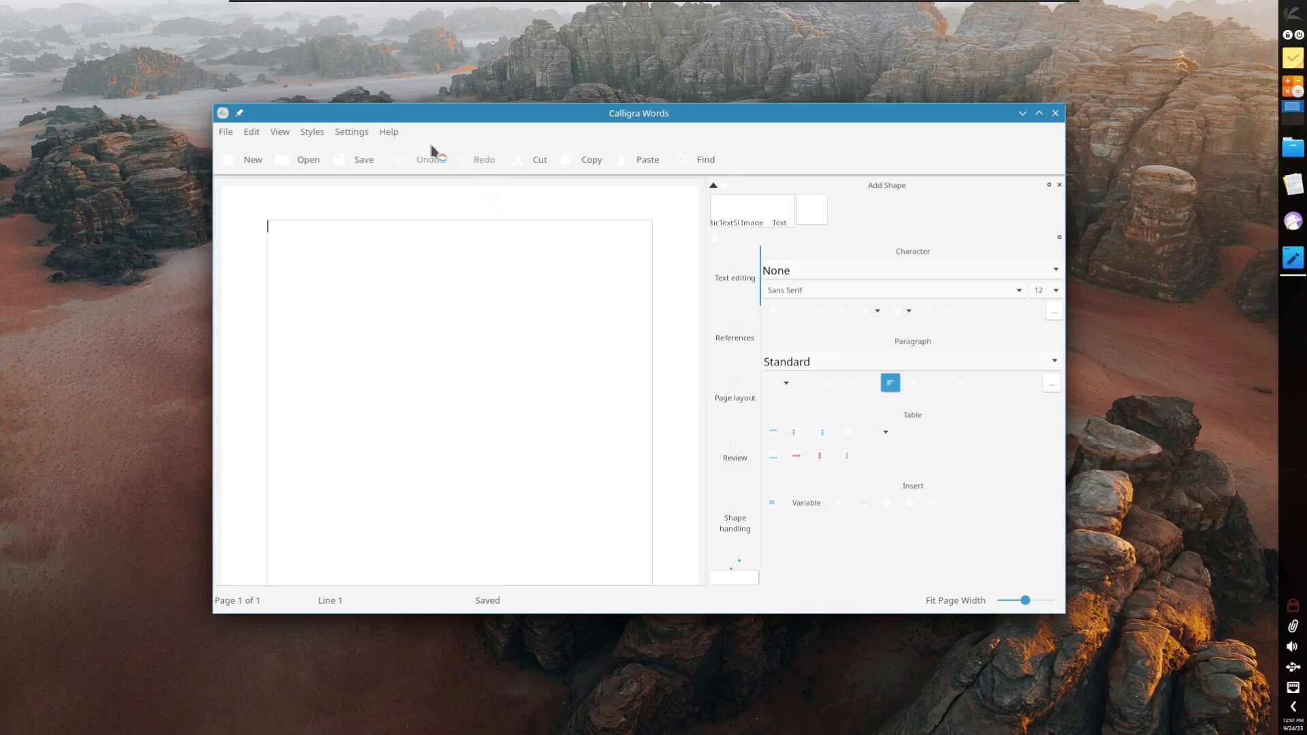
left_click(399, 134)
left_click(399, 133)
left_click(218, 134)
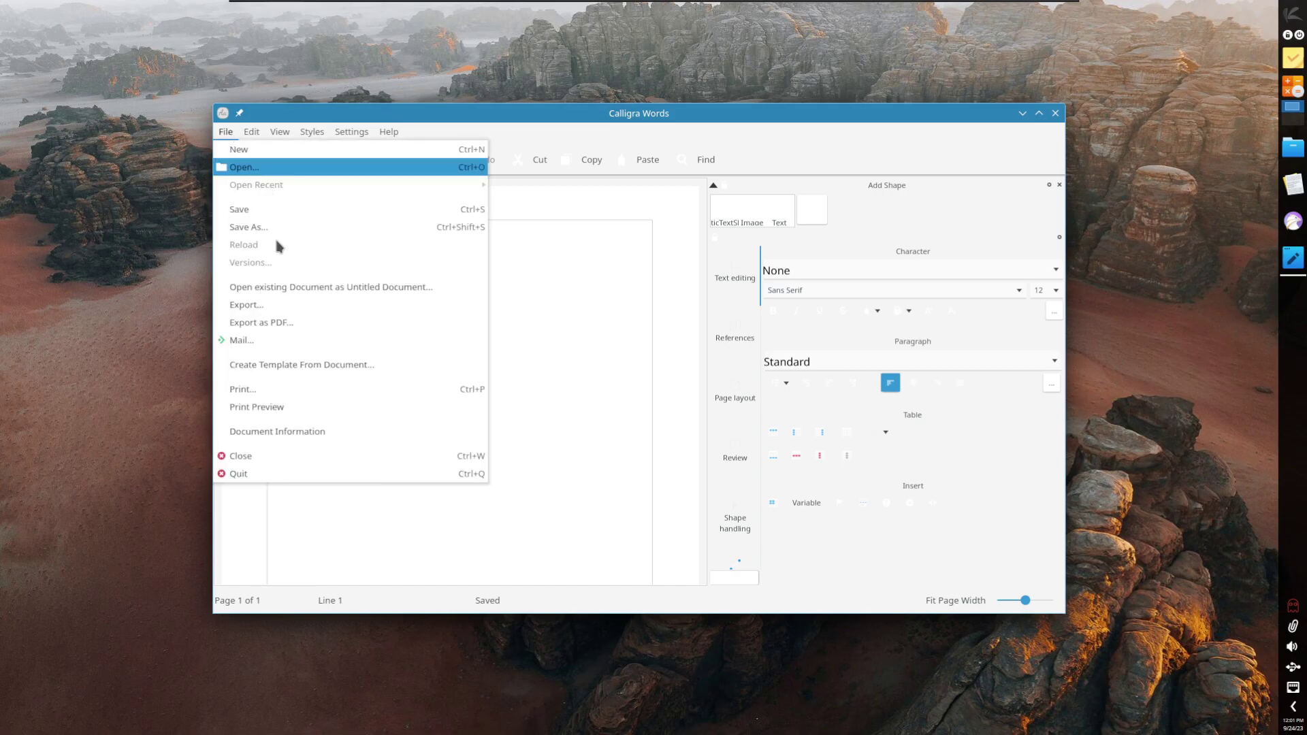
left_click(334, 476)
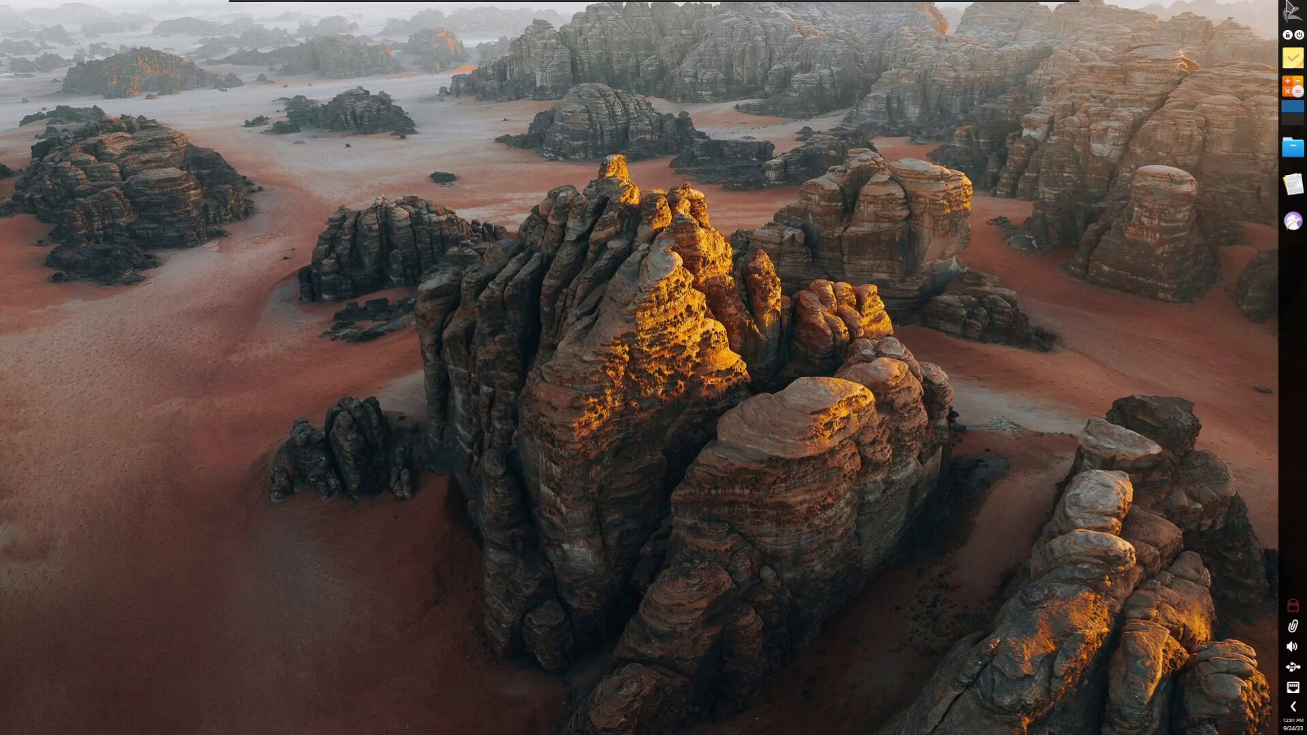
left_click(1289, 13)
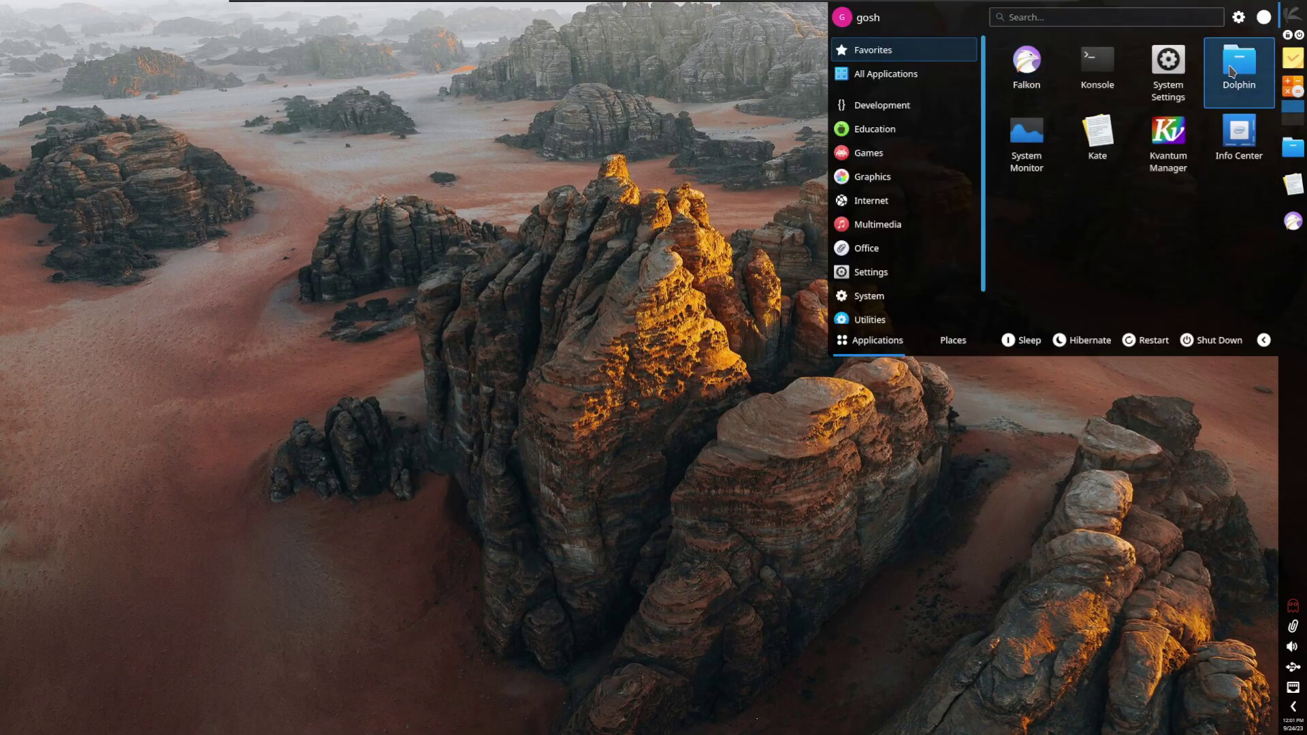
left_click(1246, 151)
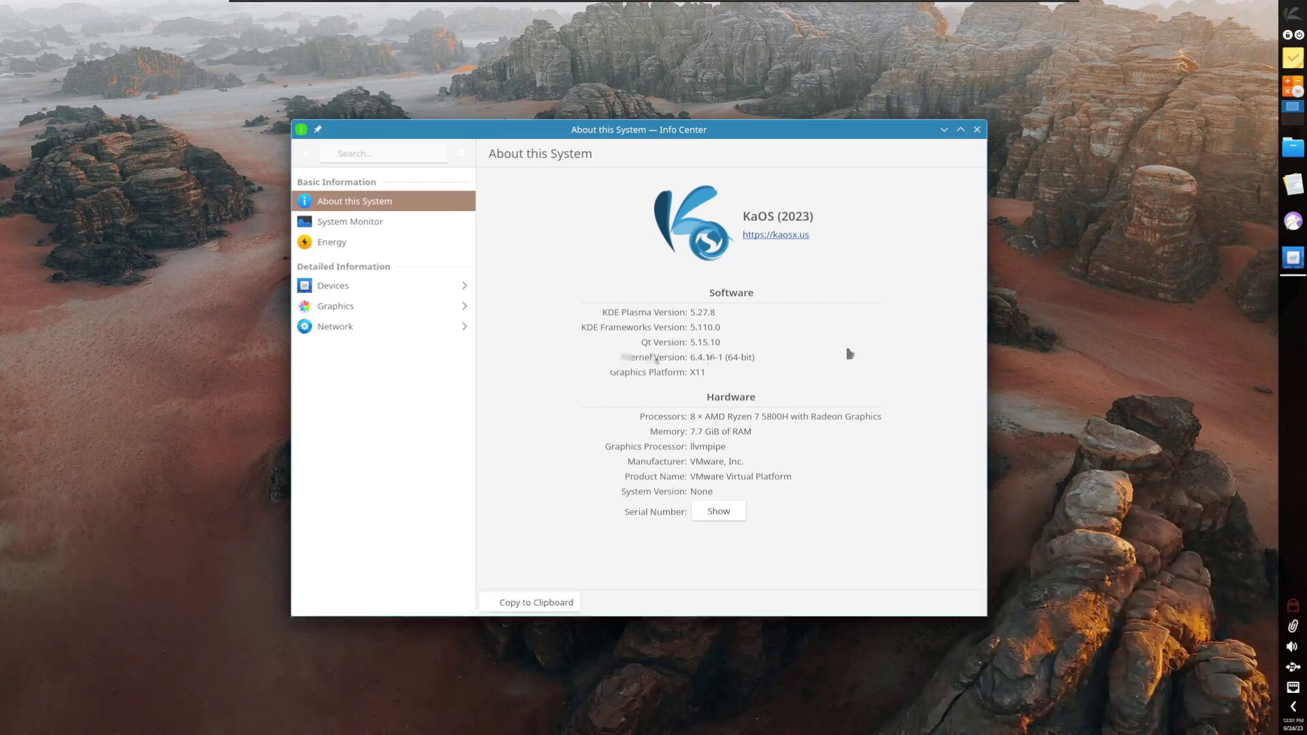
left_click(978, 130)
Step: Launch the Seafile sync client from the launcher, then cancel its setup and quit
left_click(1292, 15)
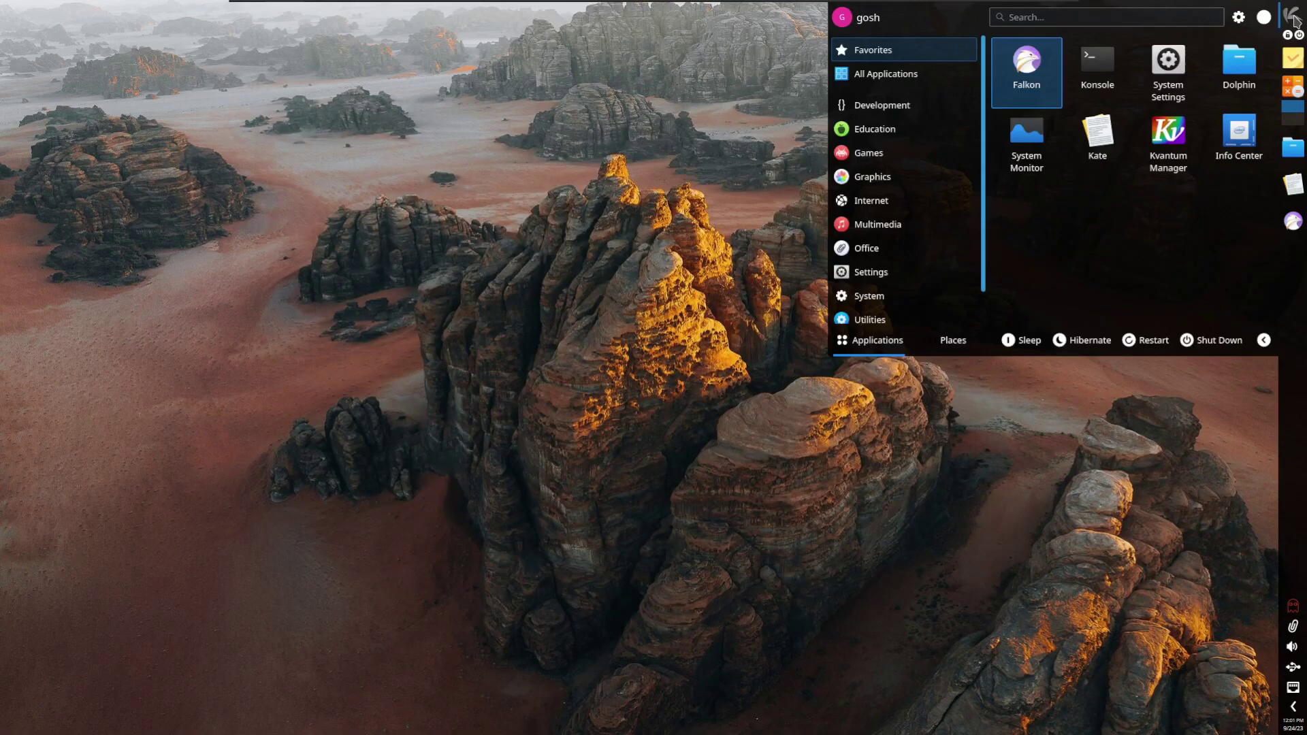
mouse_move(919, 107)
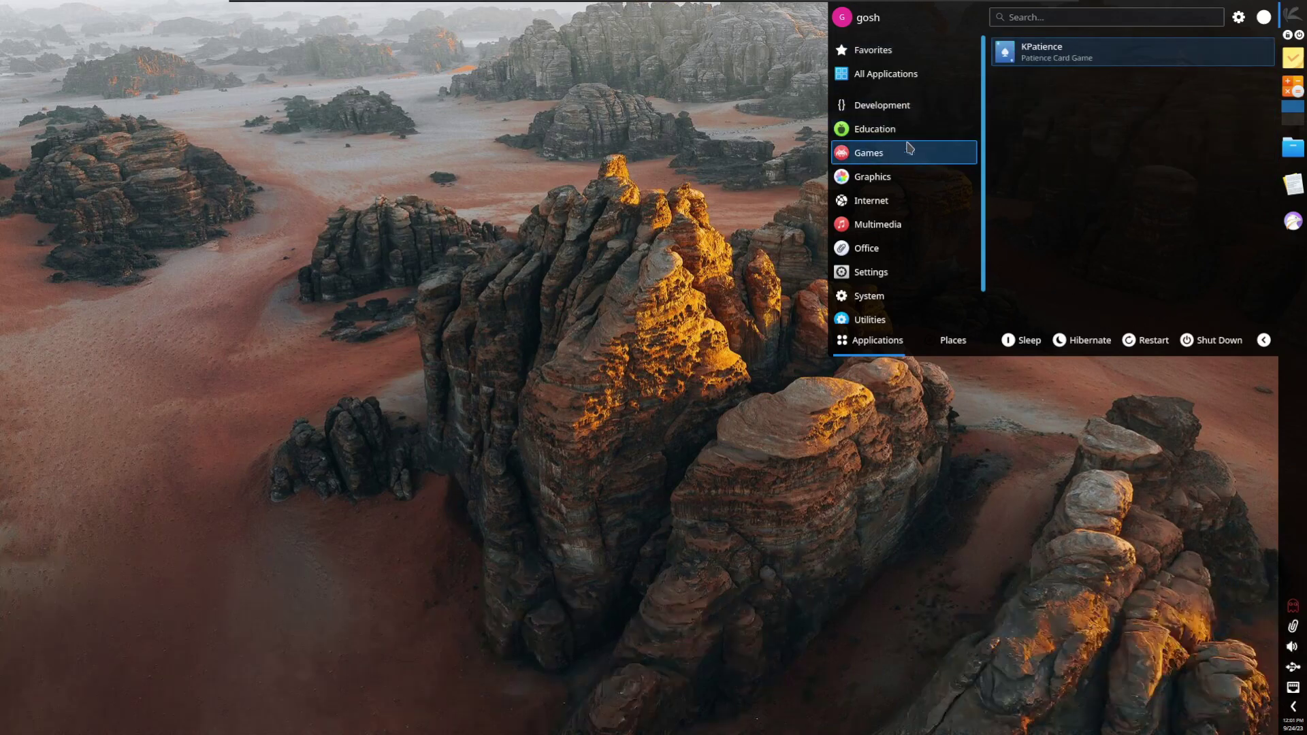
mouse_move(875, 163)
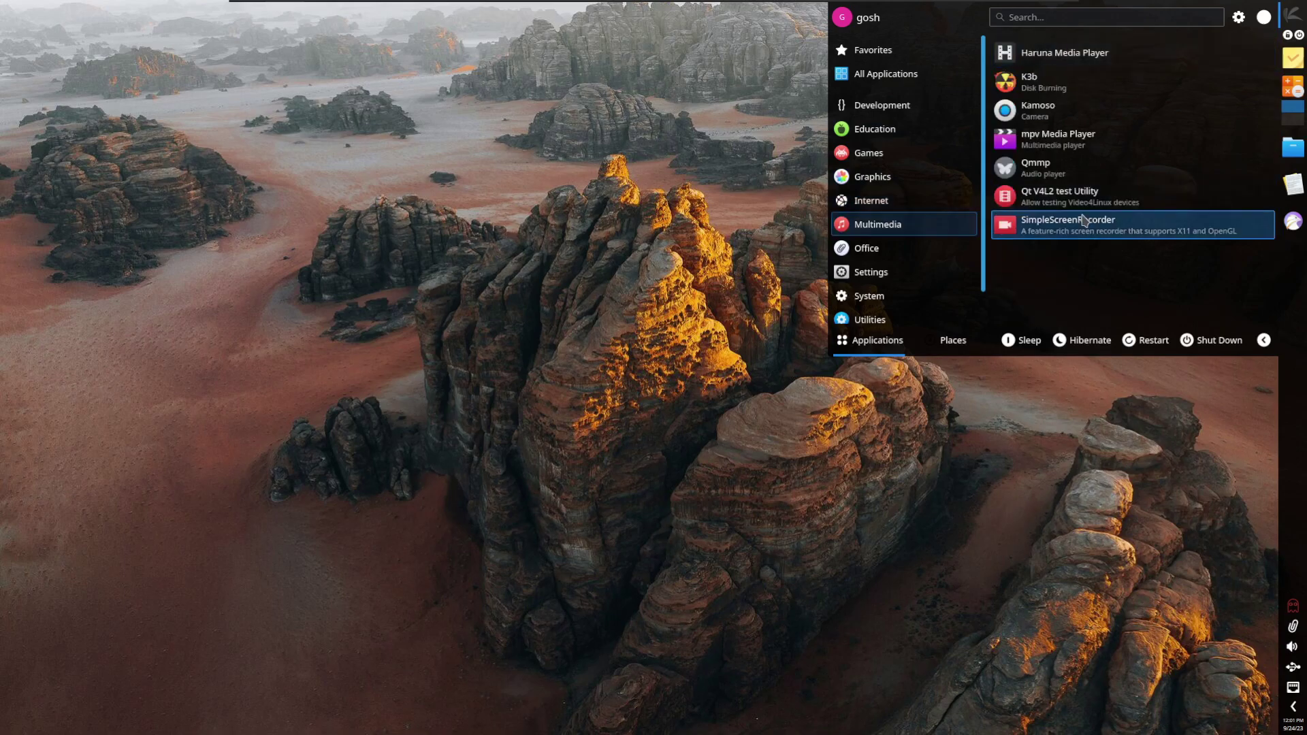
scroll(1117, 252, "down", 2)
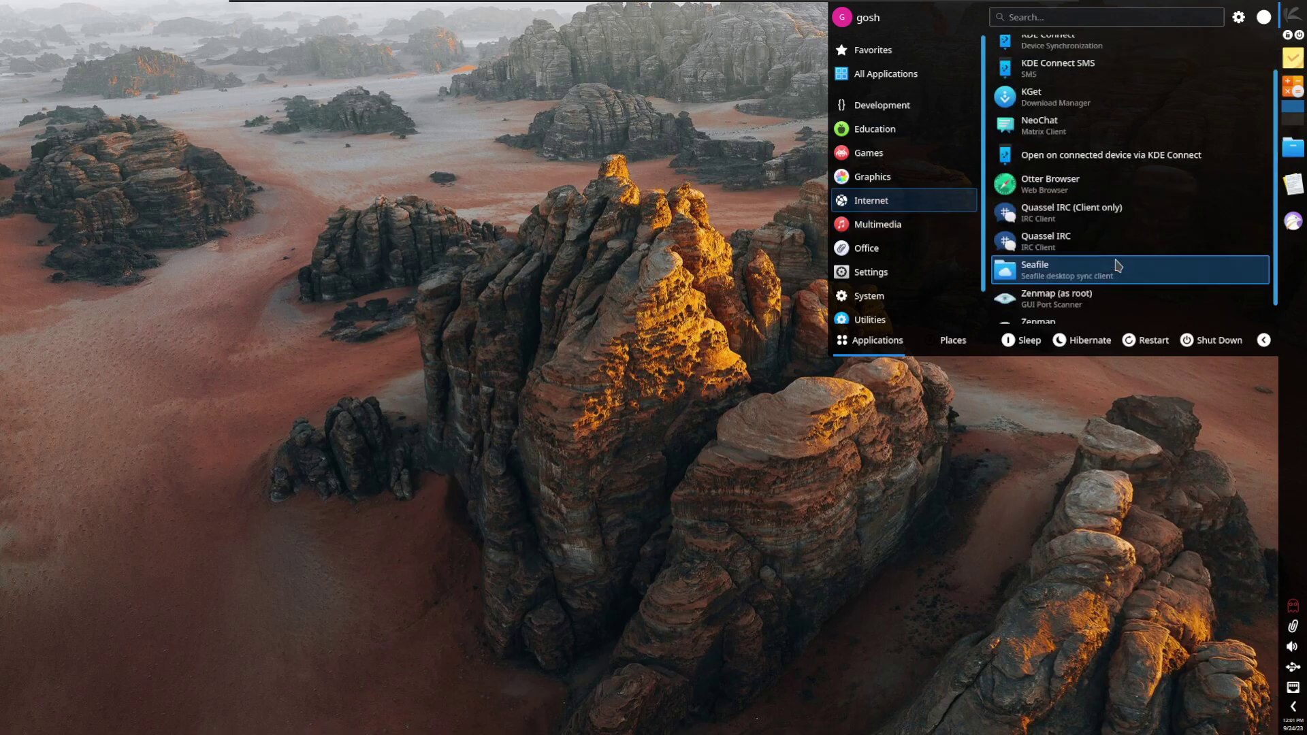
left_click(1117, 264)
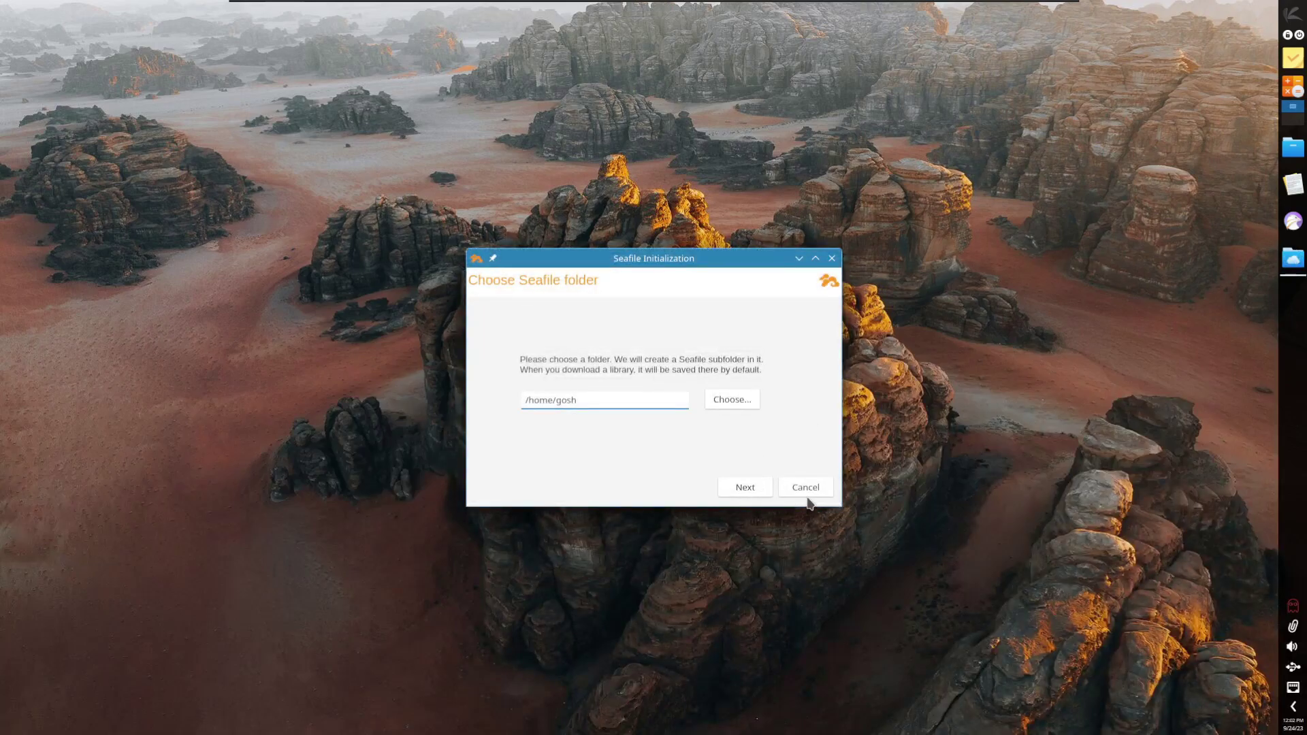
left_click(803, 491)
left_click(612, 377)
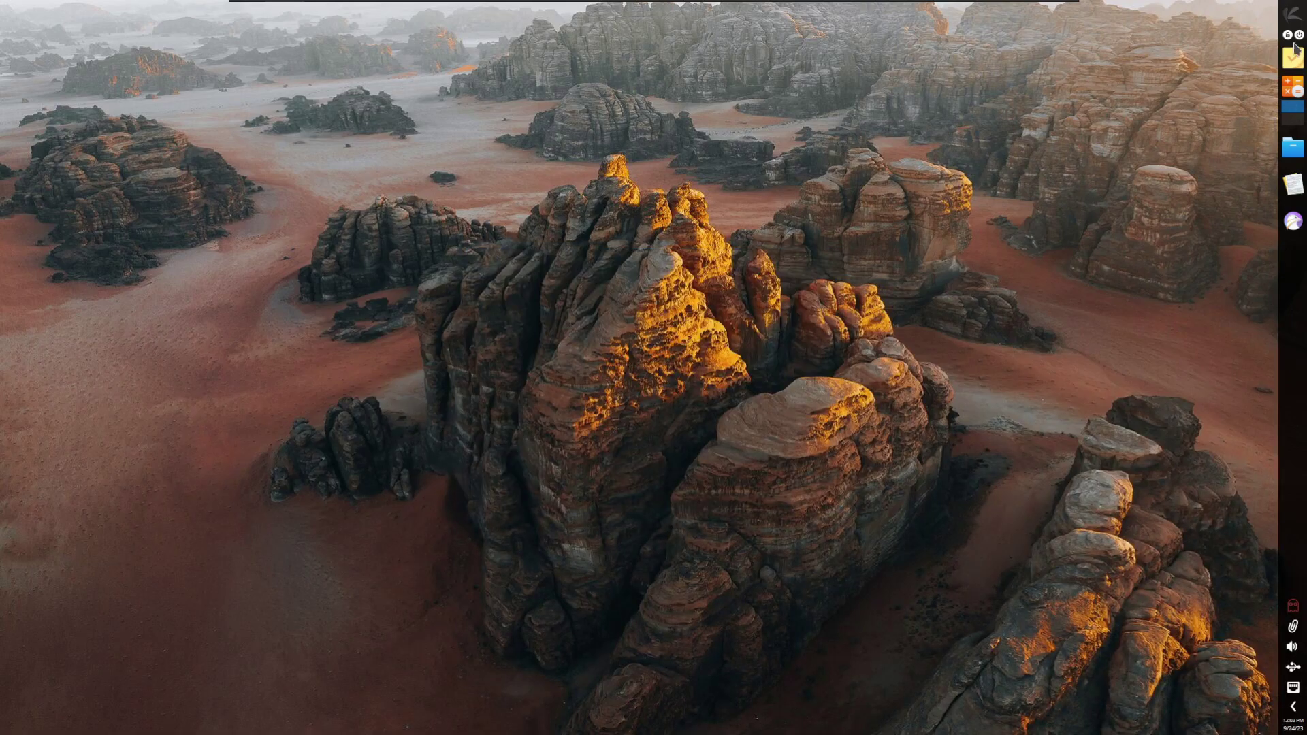
Step: Browse the launcher's categories down to System, which lists Octopi
left_click(1292, 14)
mouse_move(920, 246)
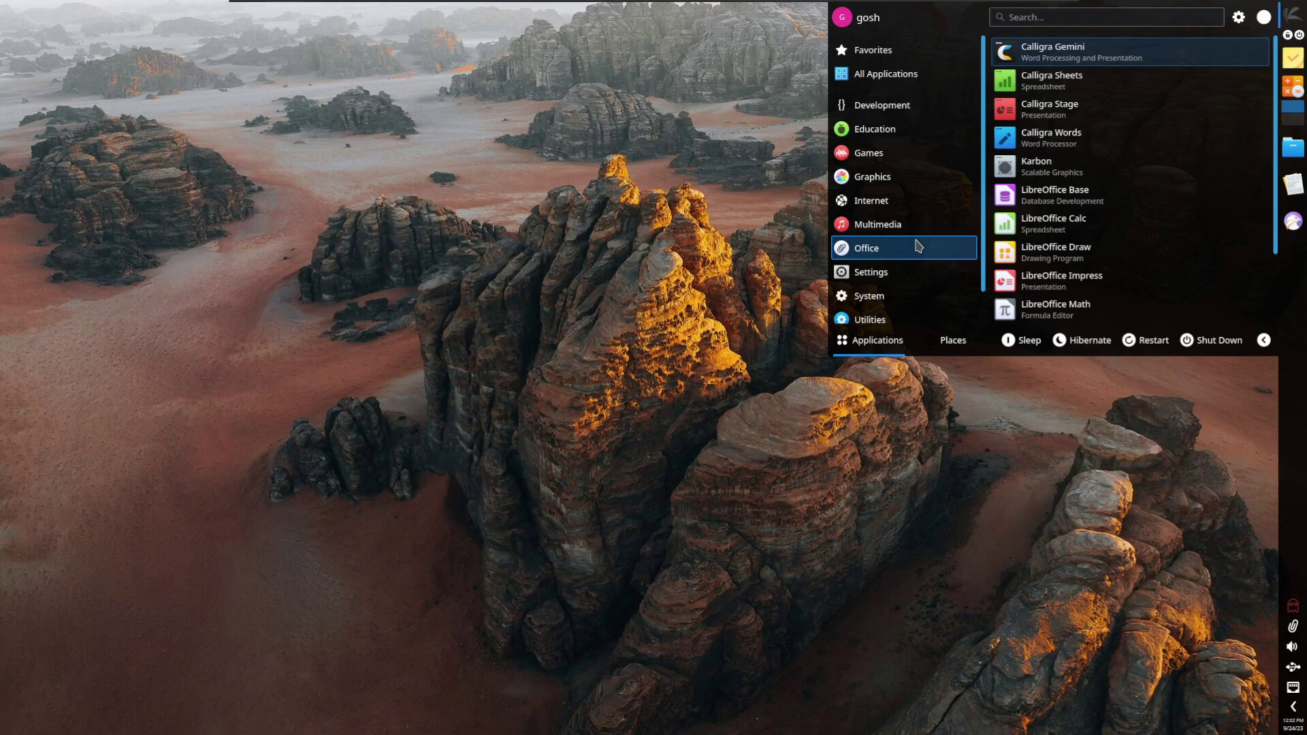
mouse_move(894, 280)
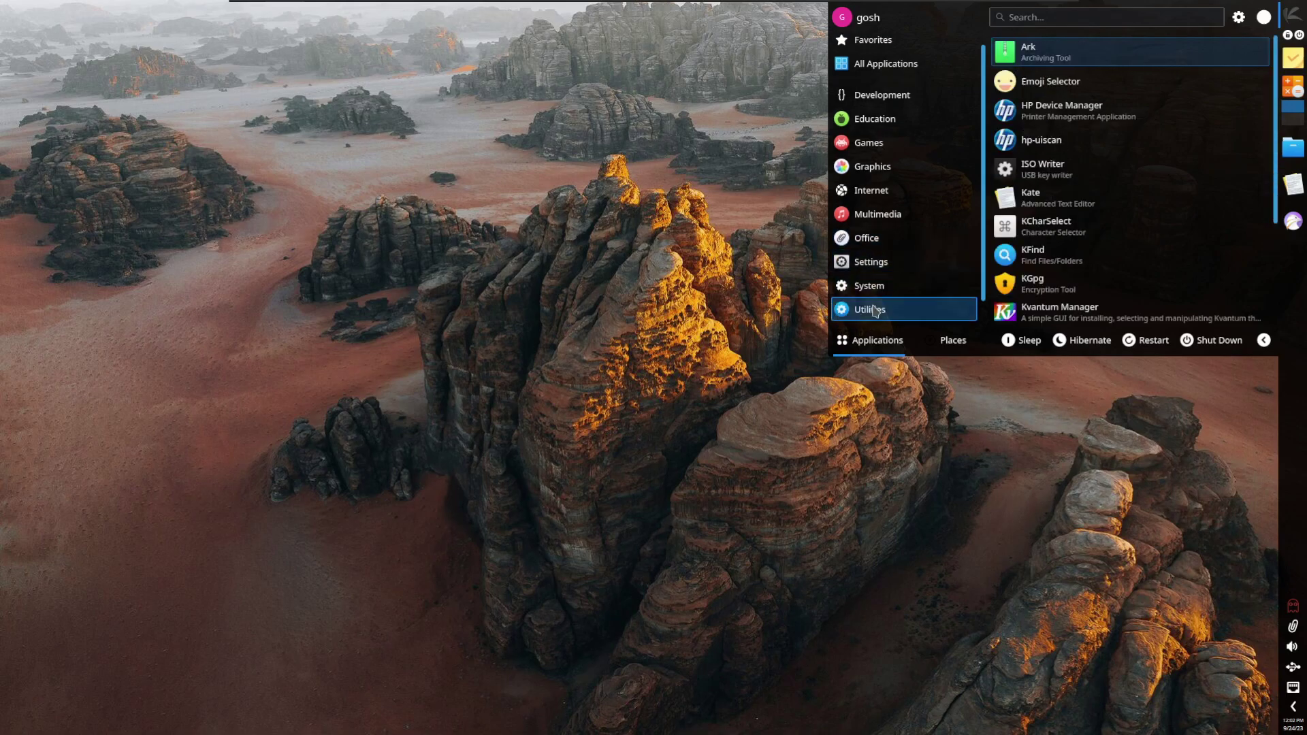
mouse_move(896, 320)
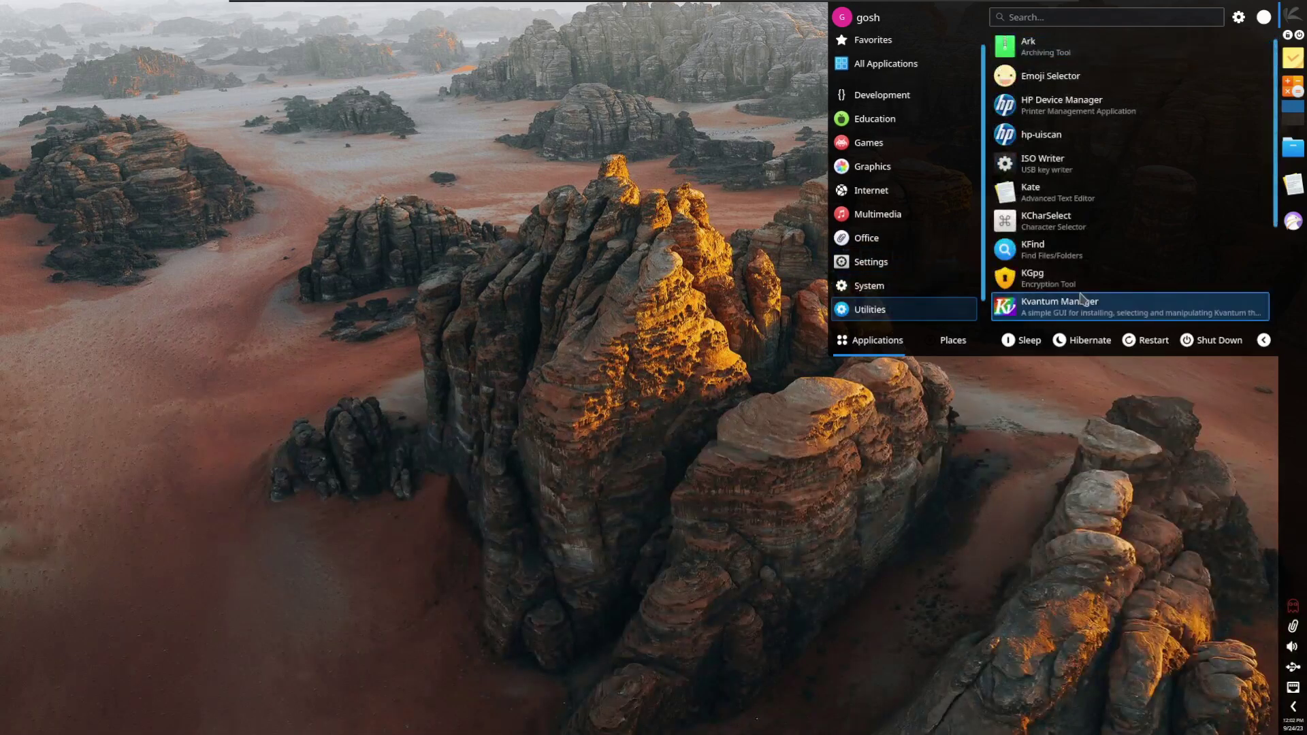
scroll(1077, 288, "down", 2)
mouse_move(954, 310)
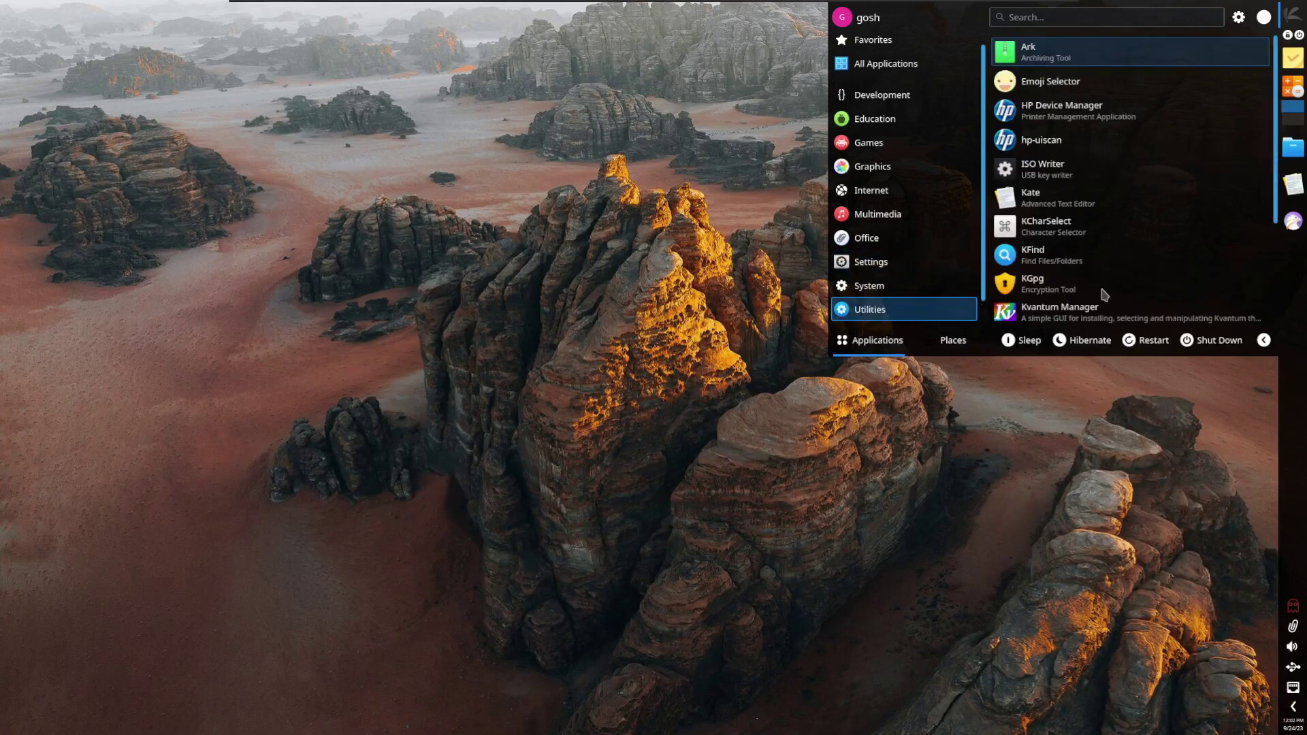
scroll(1102, 294, "down", 1)
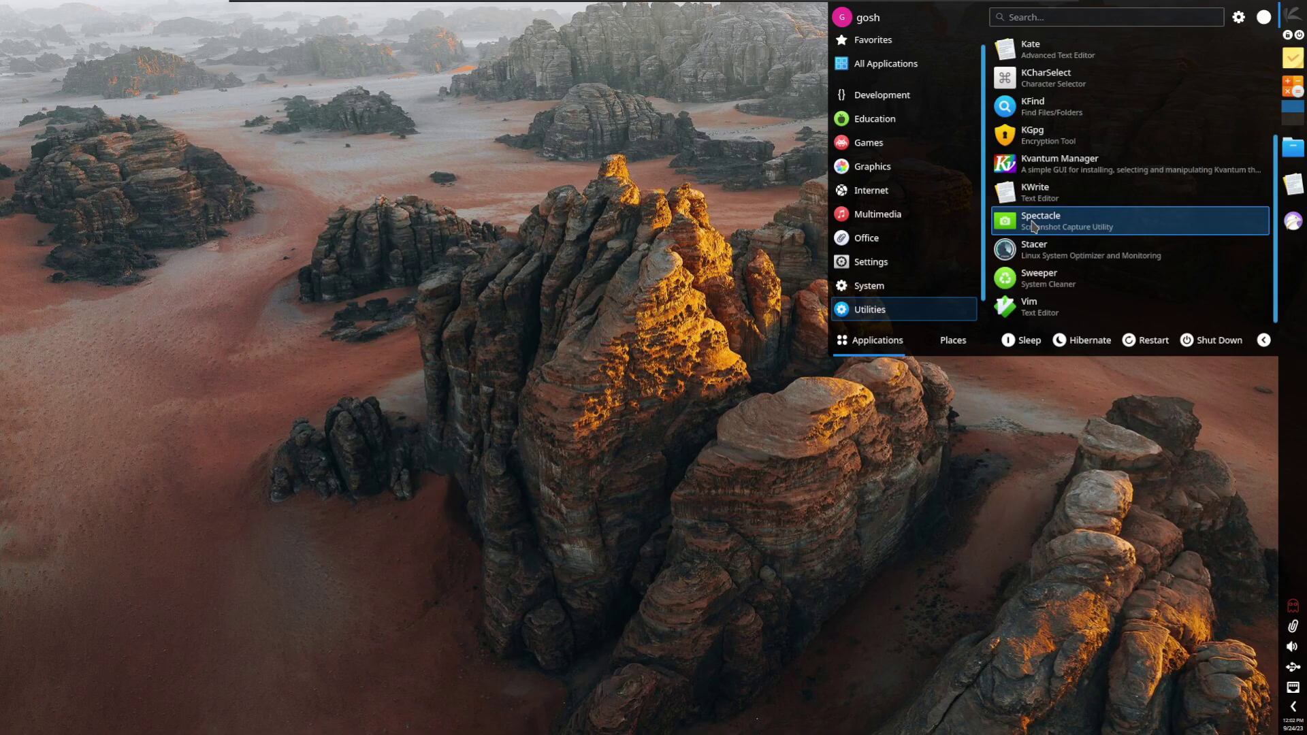
scroll(907, 301, "down", 1)
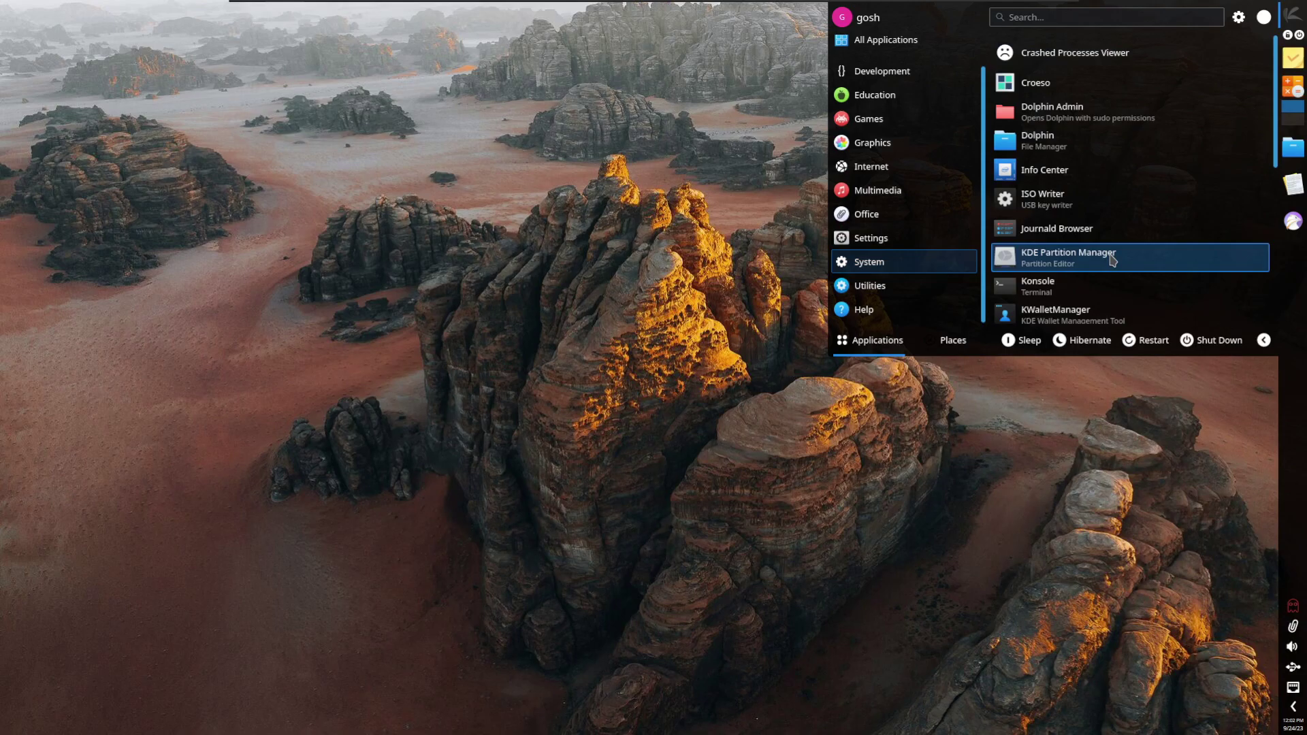
scroll(1112, 260, "down", 6)
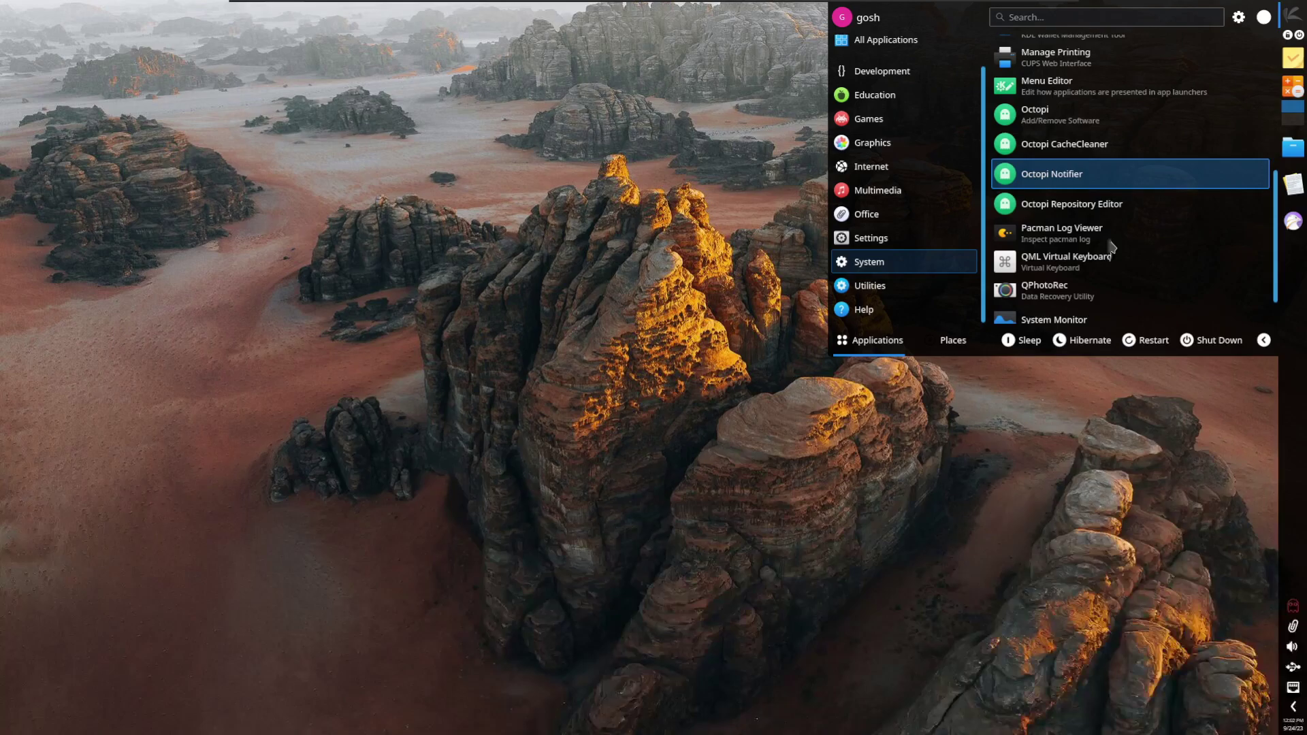
Step: Launch Octopi and view its About Octopi information from the Help menu
left_click(1066, 120)
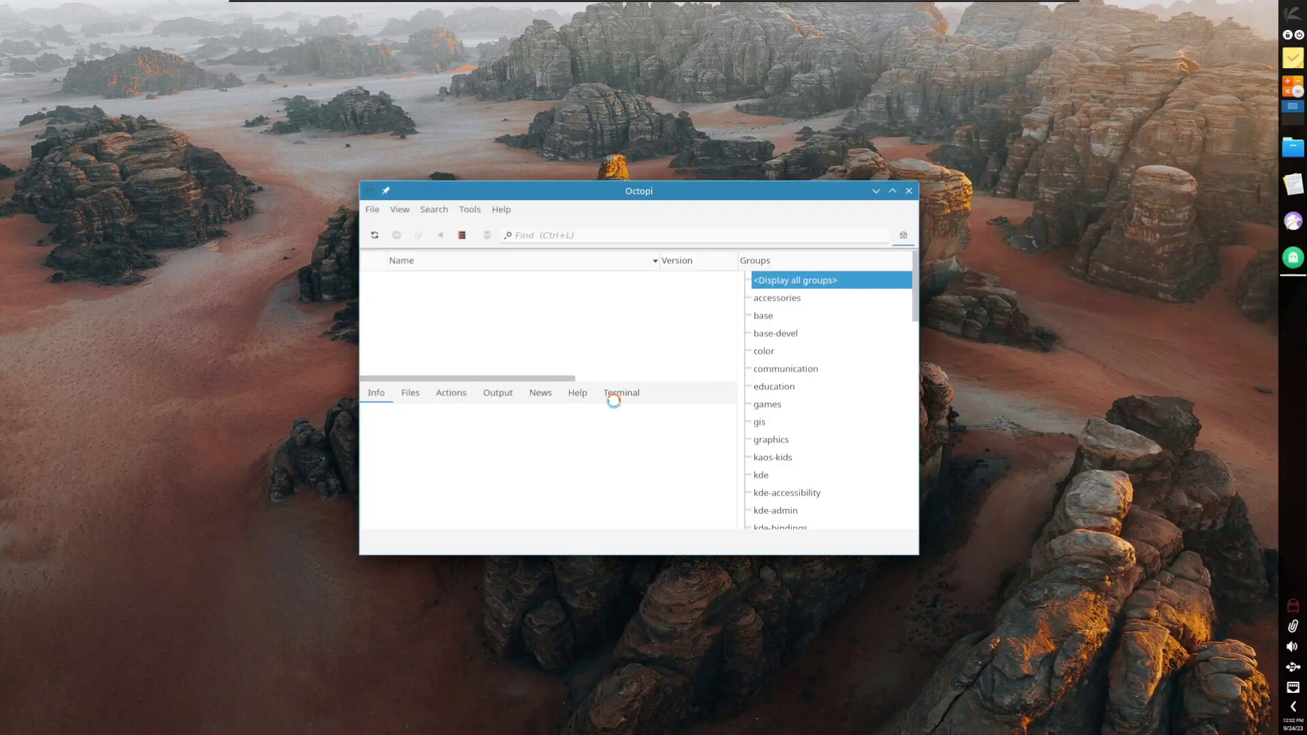
left_click(511, 212)
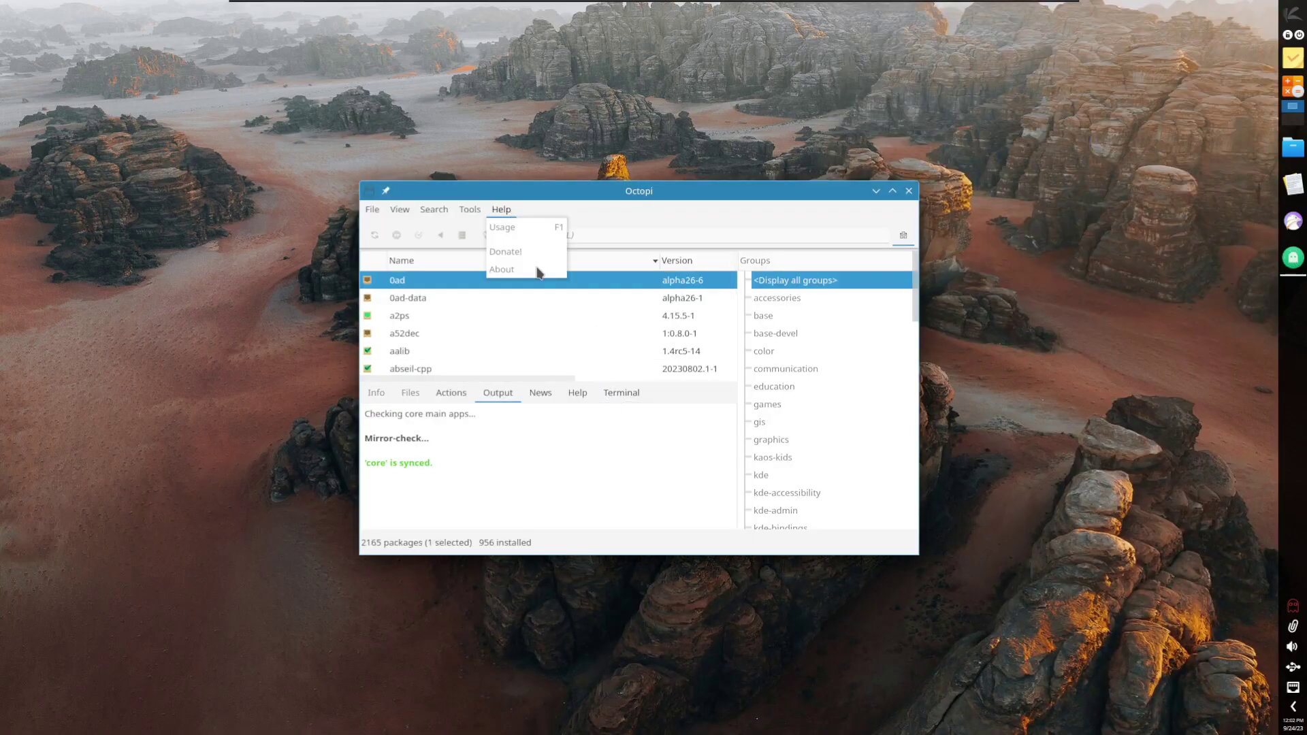
left_click(502, 270)
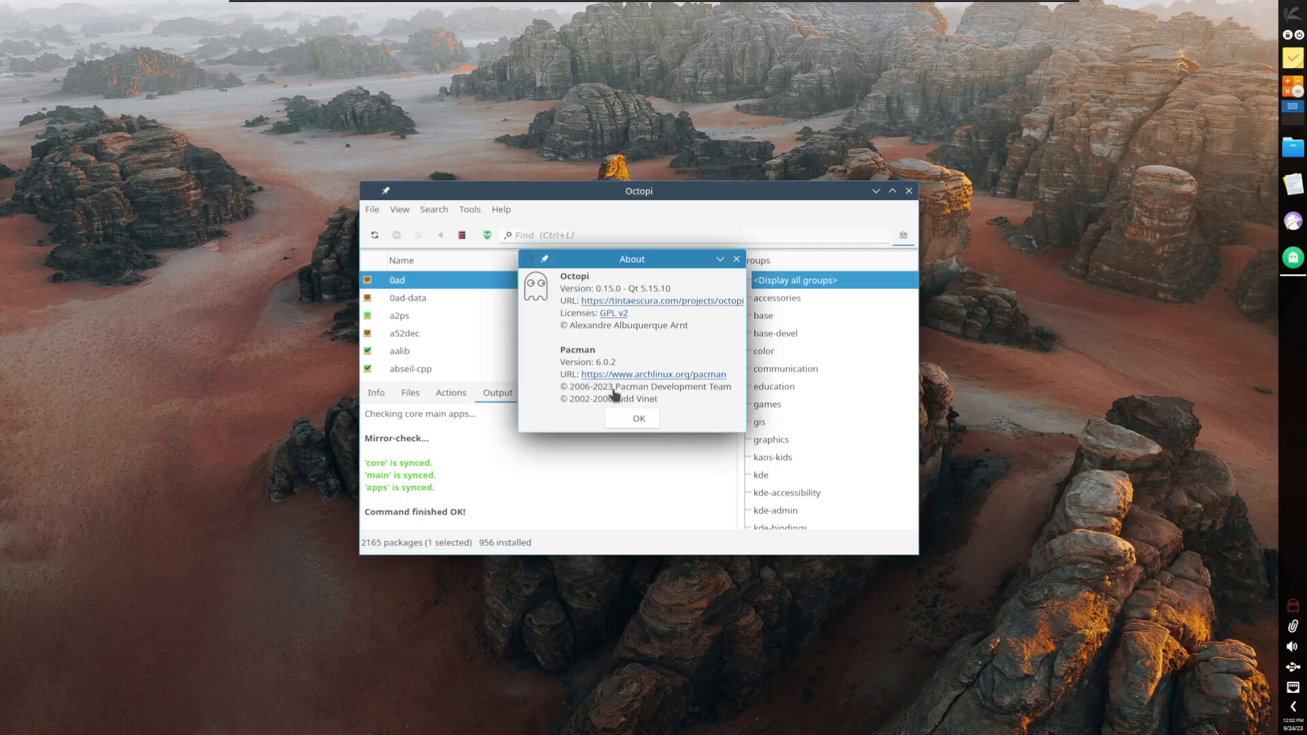
left_click(621, 427)
Step: Look through Octopi's Package List, Backend, Updates and Terminal settings, close them unchanged, and exit Octopi
left_click(399, 209)
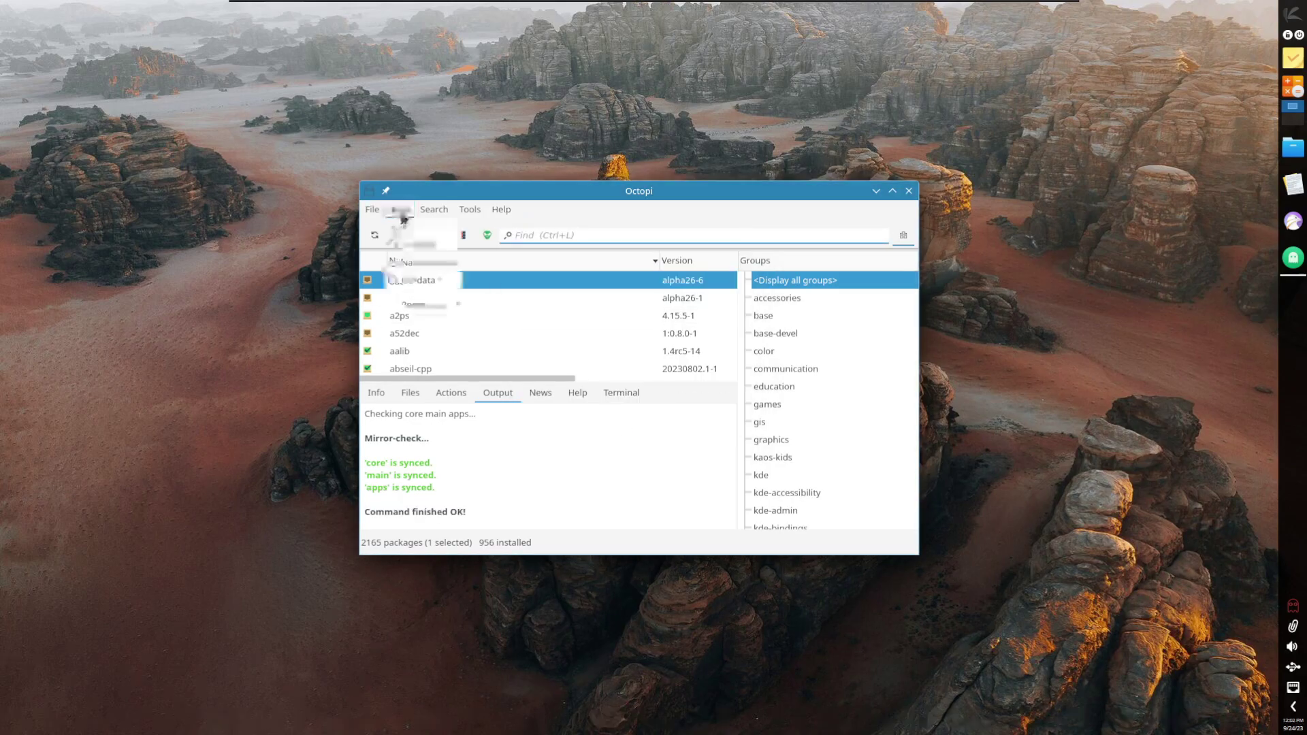
mouse_move(468, 211)
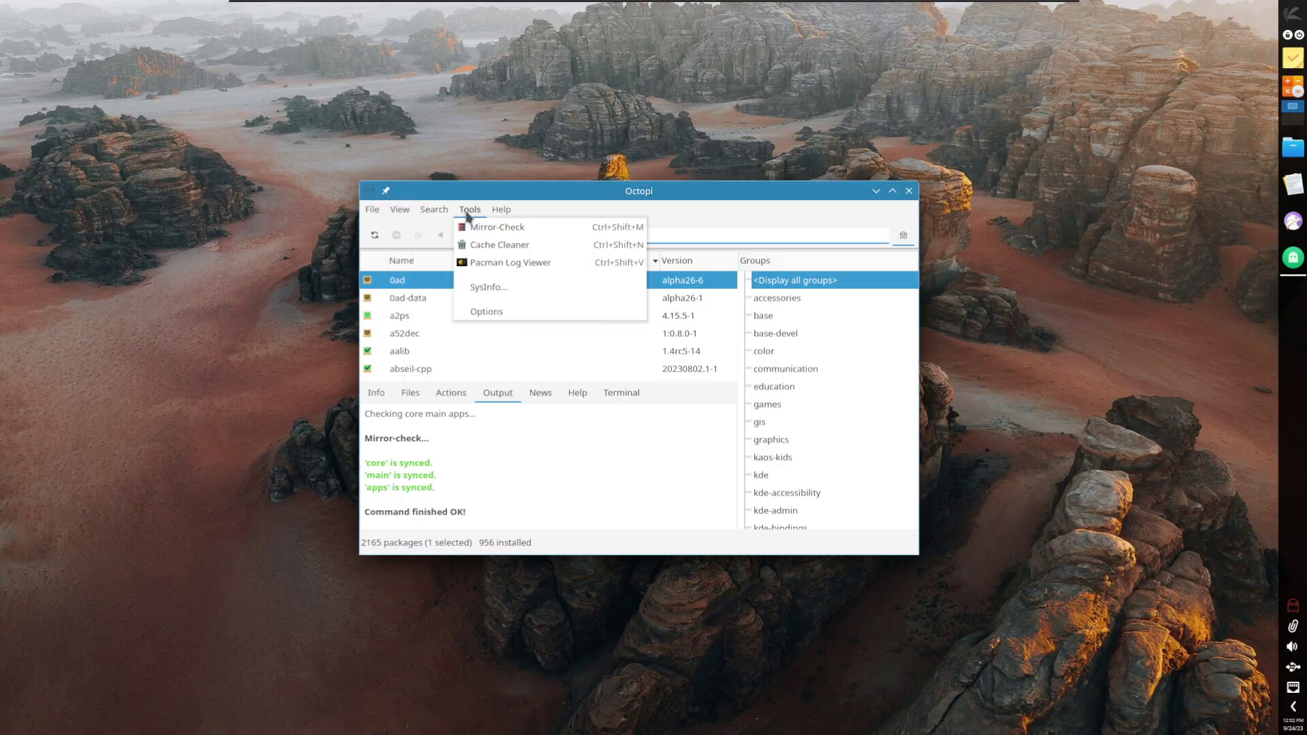
left_click(502, 311)
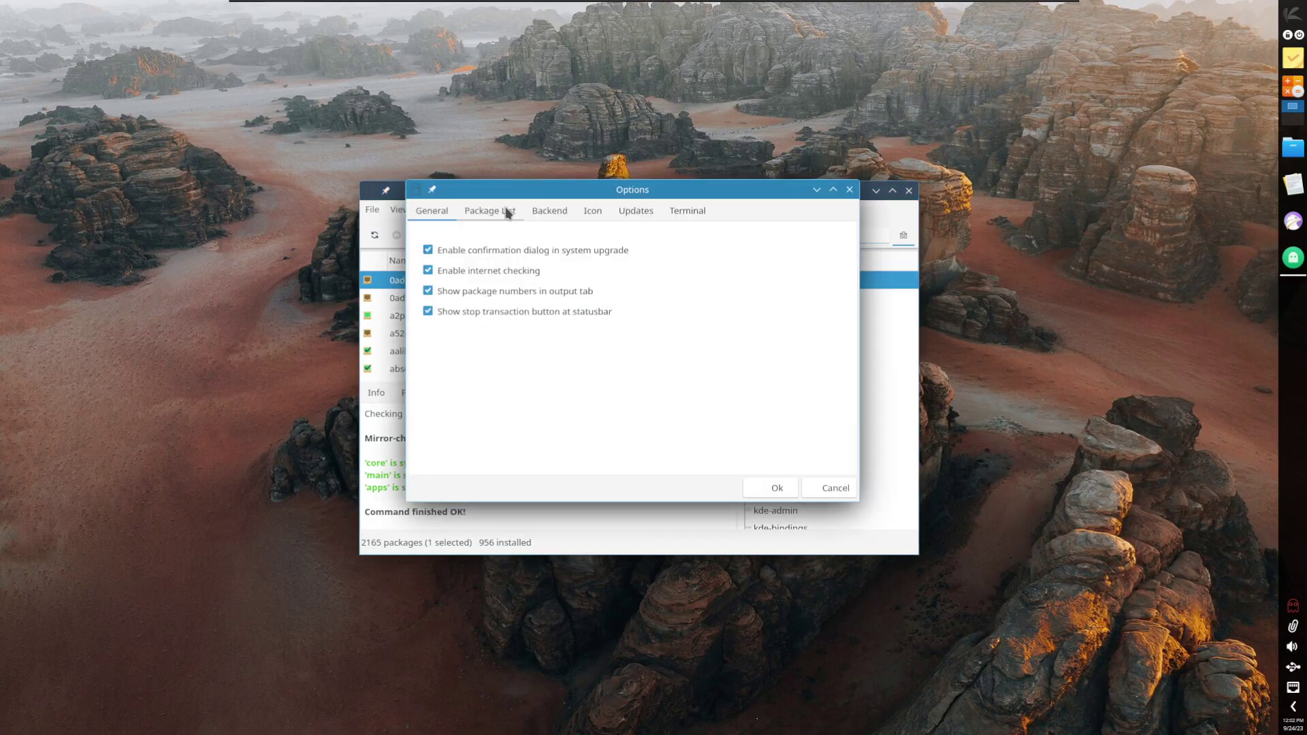
left_click(508, 213)
left_click(549, 211)
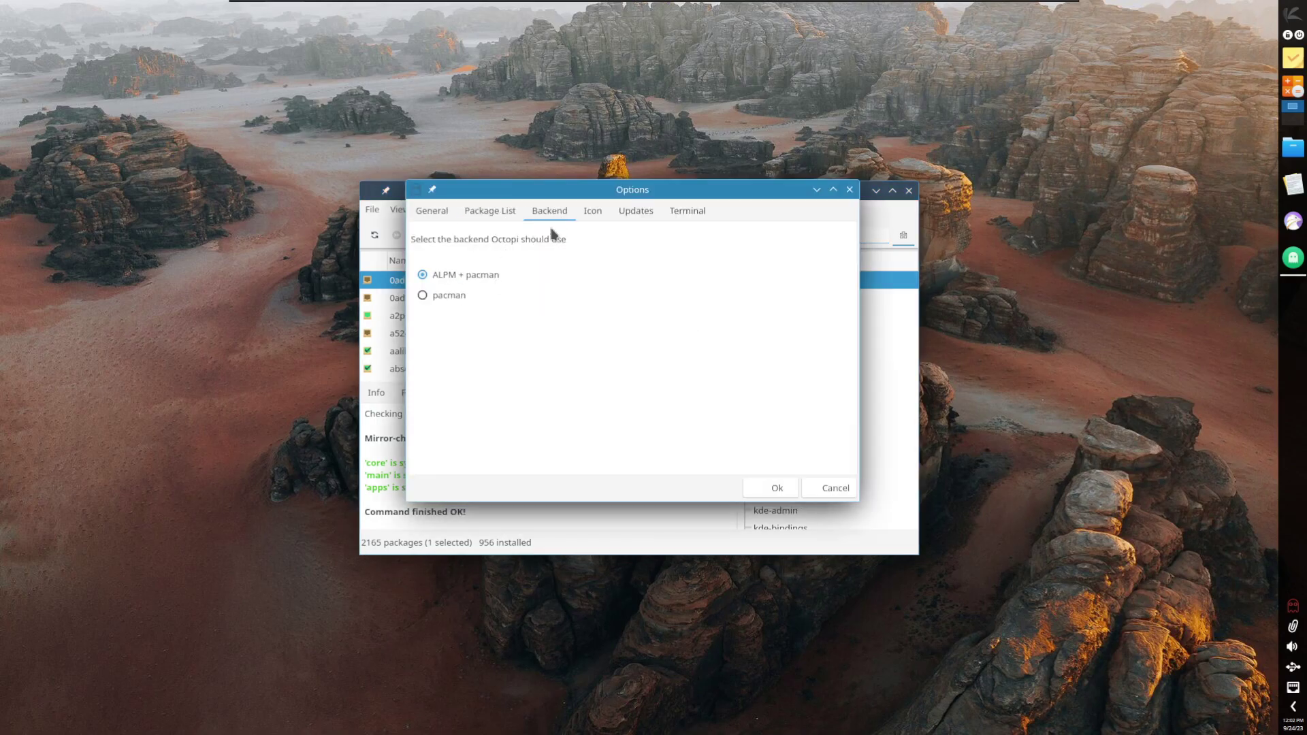
left_click(634, 211)
left_click(683, 210)
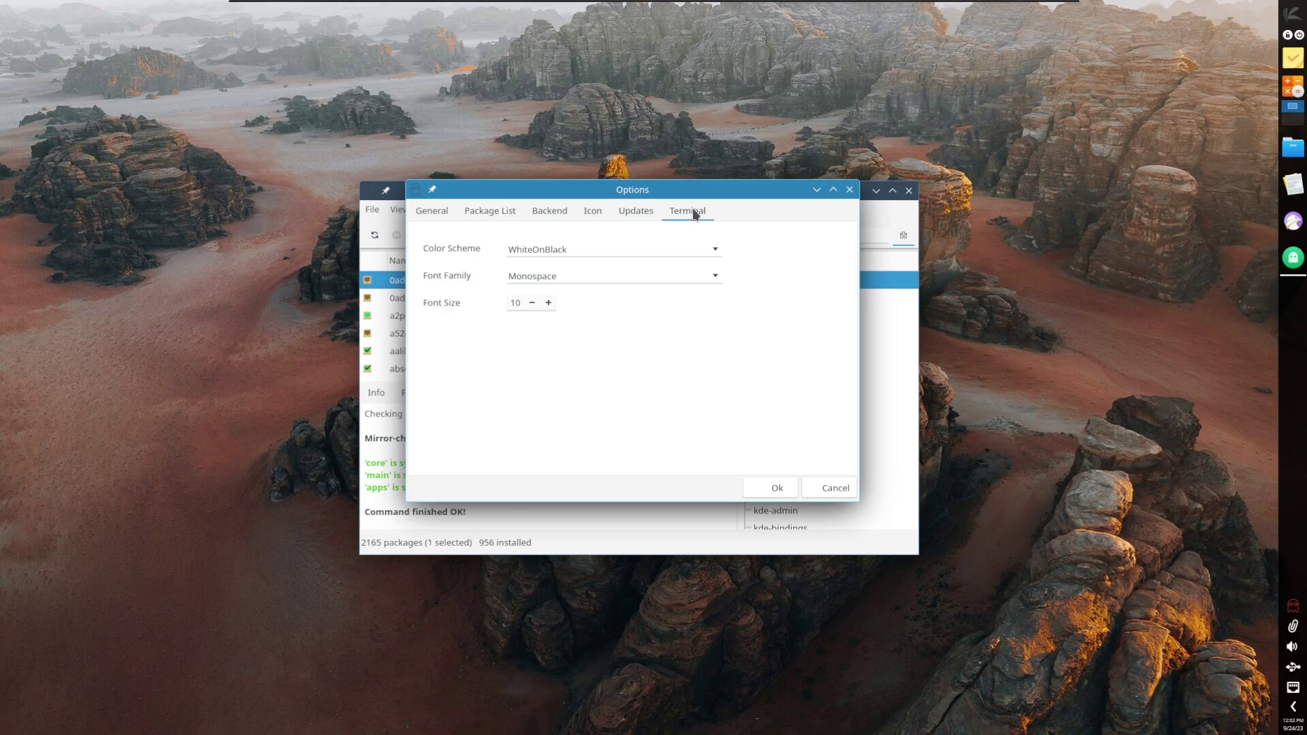
left_click(850, 191)
left_click(372, 209)
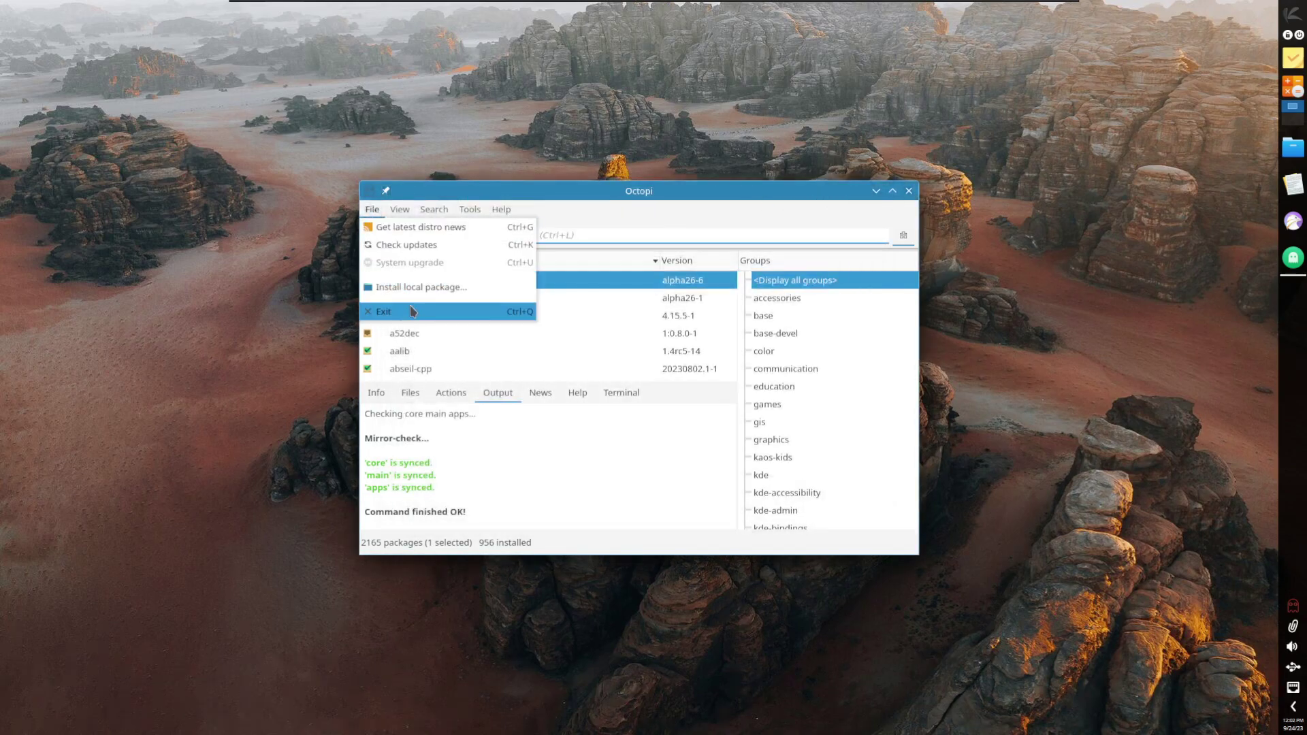
left_click(460, 312)
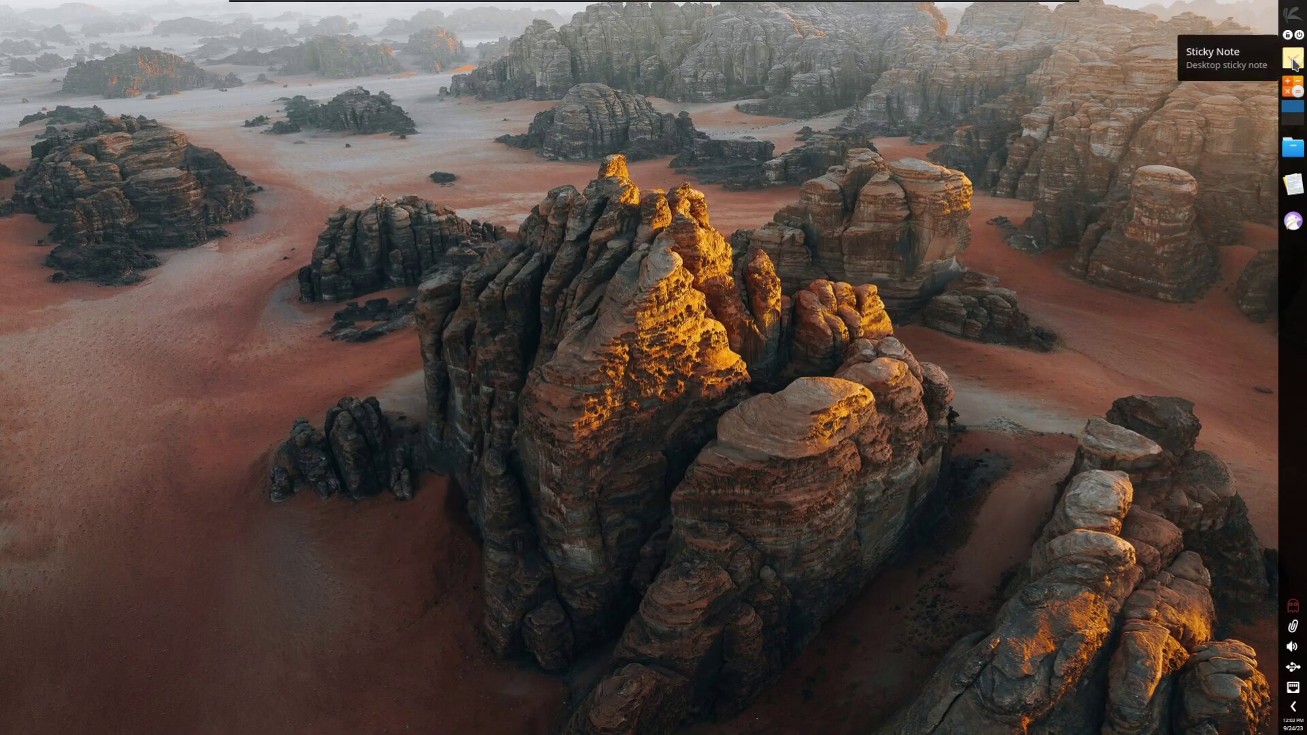
Step: Toggle the calculator widget, then open Dolphin on the home folder maximized
left_click(1295, 88)
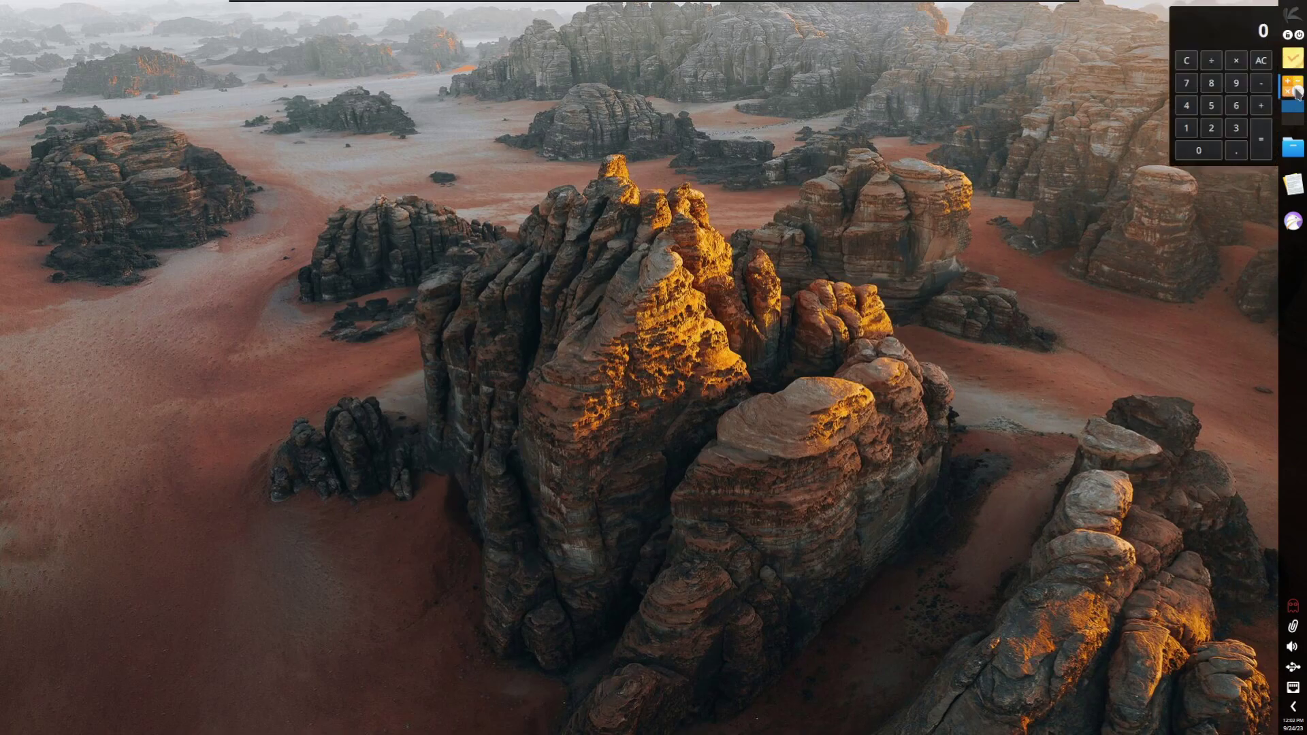
left_click(1296, 88)
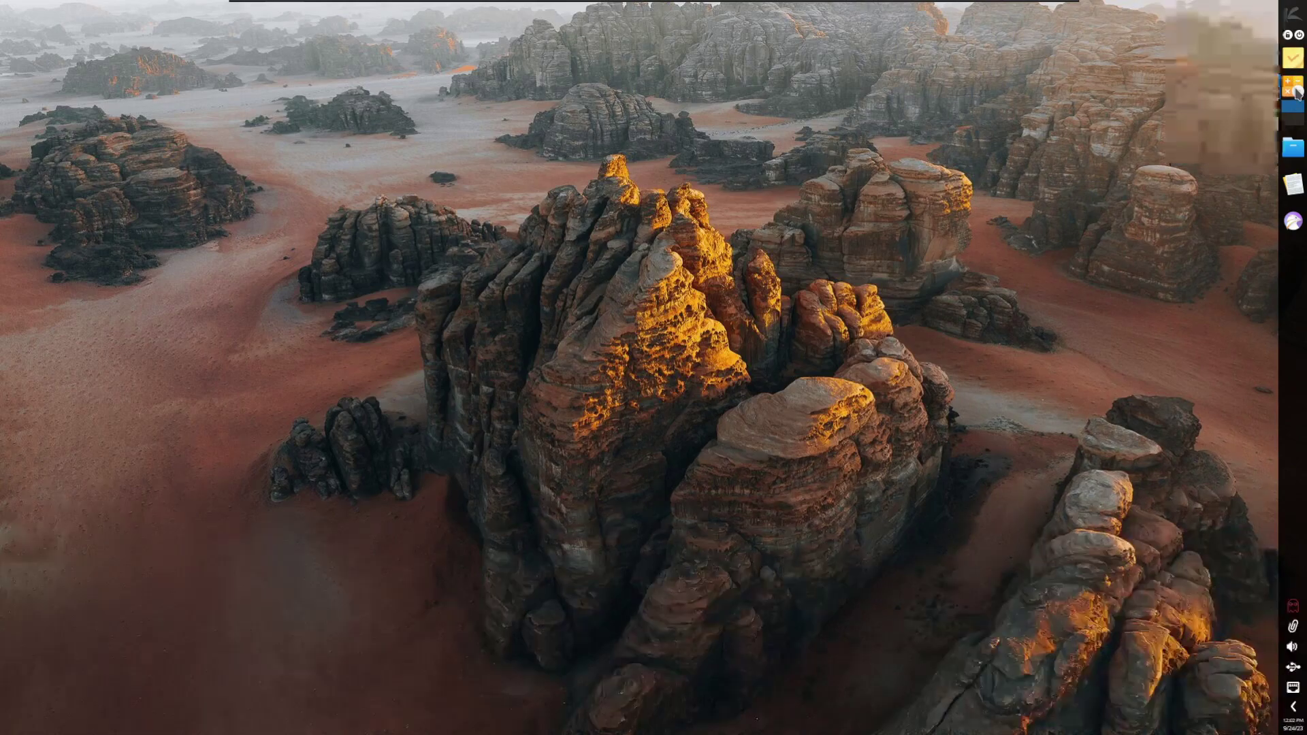
left_click(1297, 148)
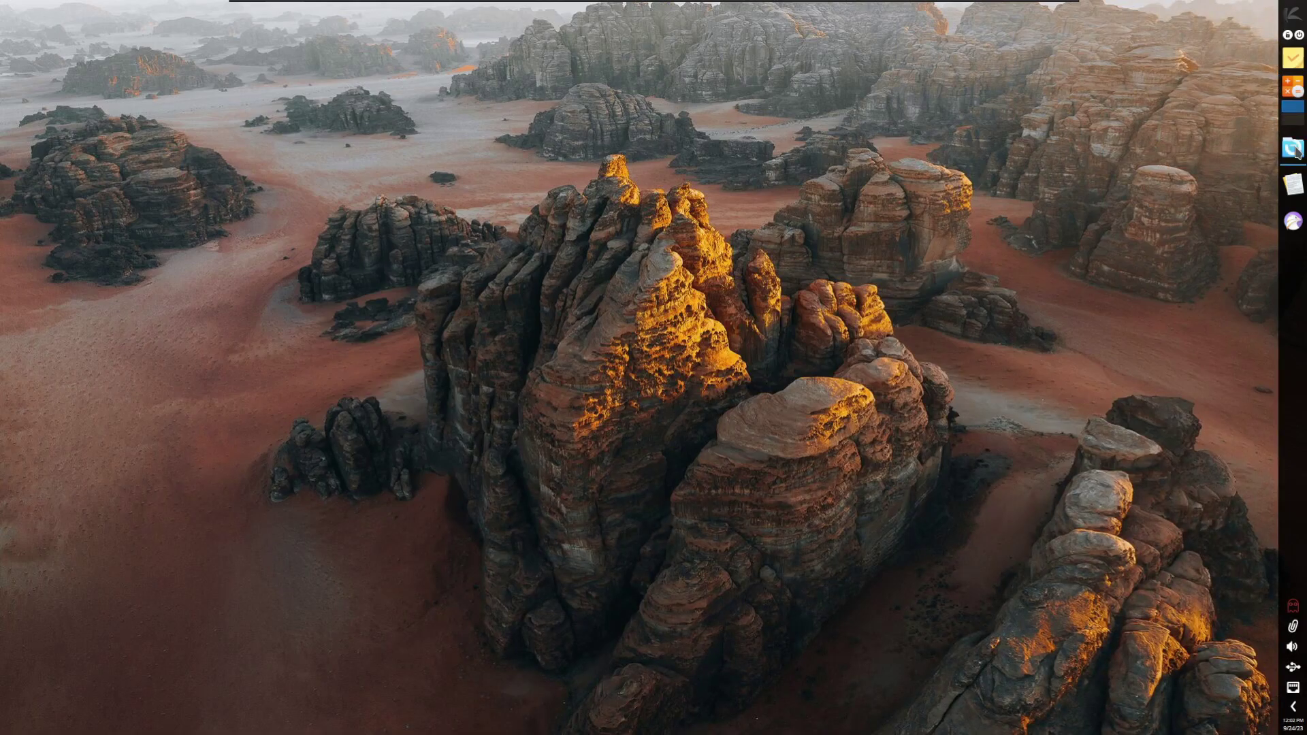
double_click(752, 181)
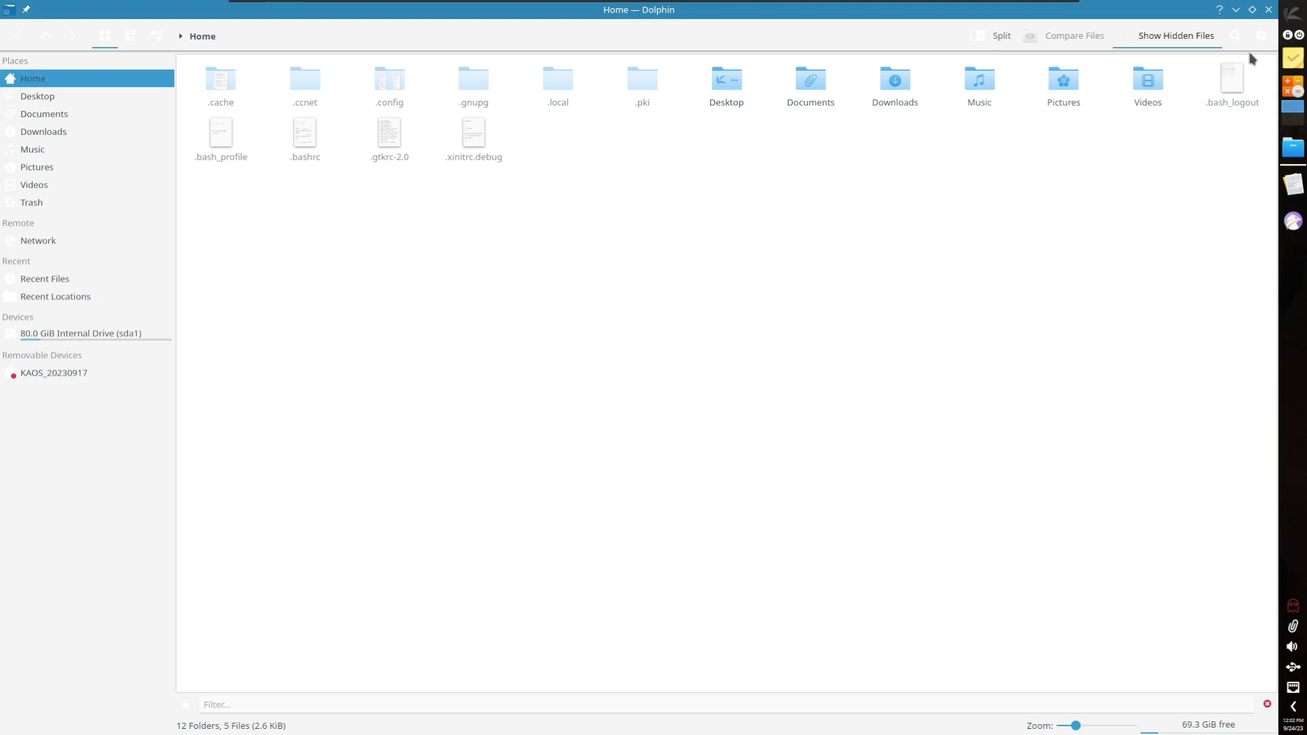
right_click(705, 315)
left_click(619, 300)
Step: View the empty Desktop folder, close Dolphin, and launch Kate
left_click(87, 100)
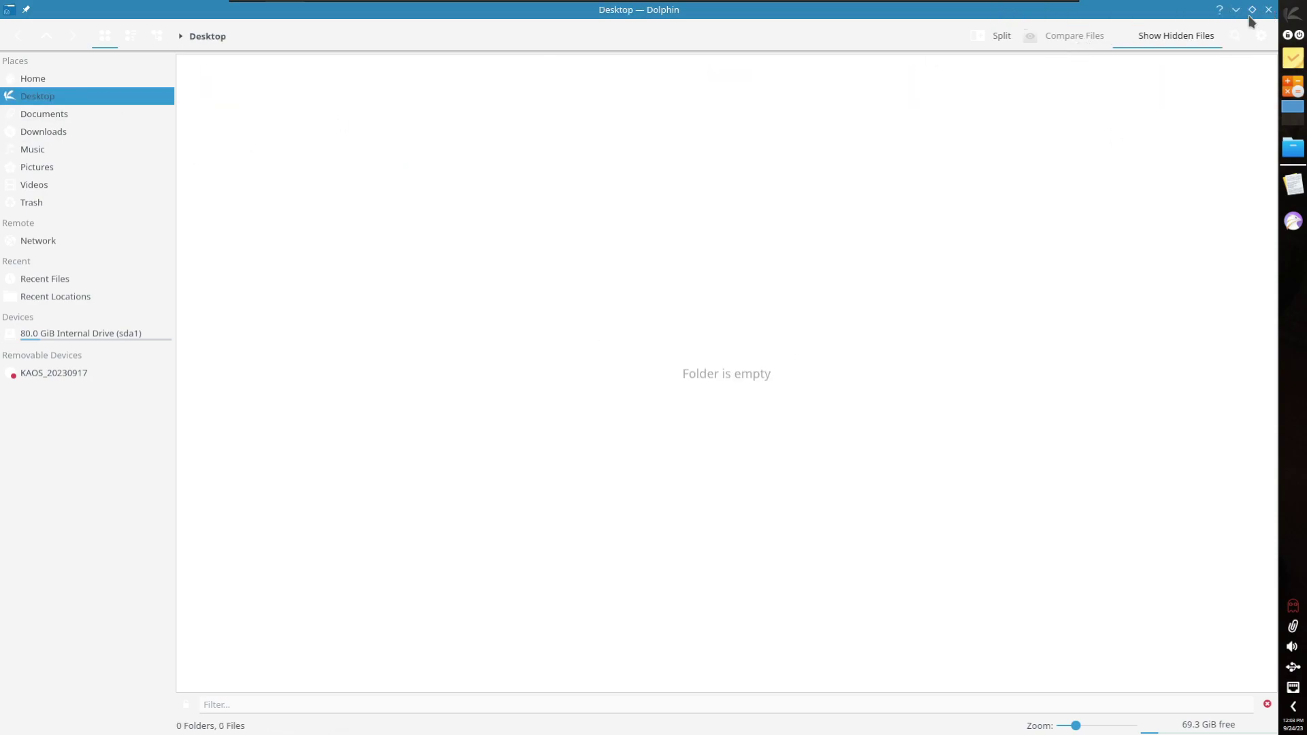
left_click(1268, 10)
left_click(1294, 185)
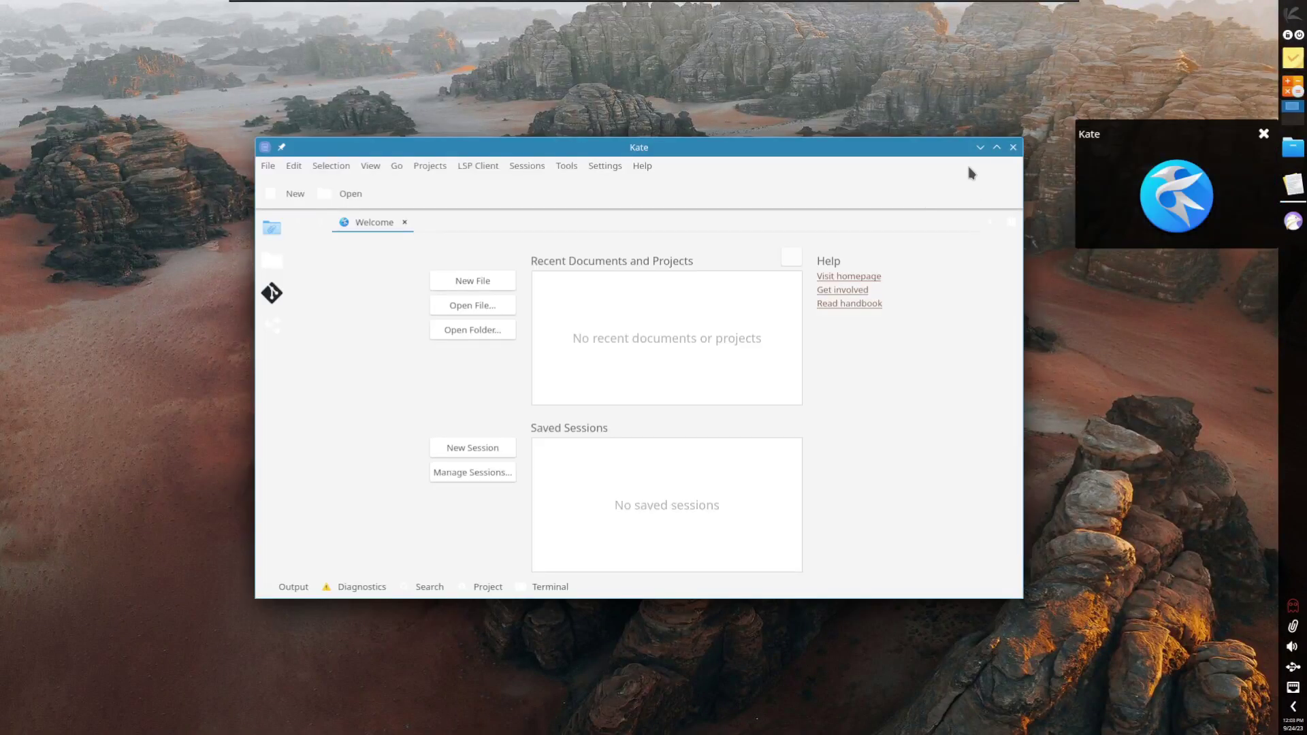
Step: Close Kate, launch Falkon, and peek at the hidden system tray items
left_click(1013, 147)
left_click(1293, 223)
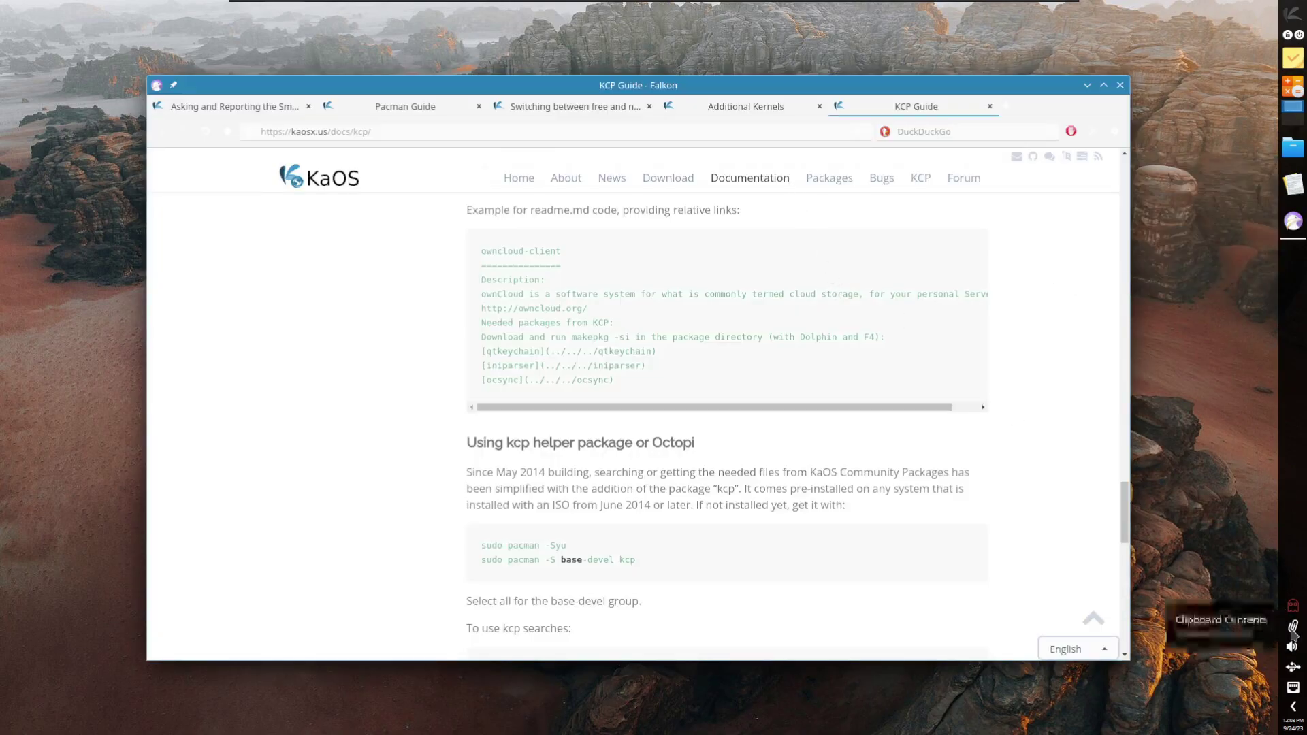
left_click(1296, 708)
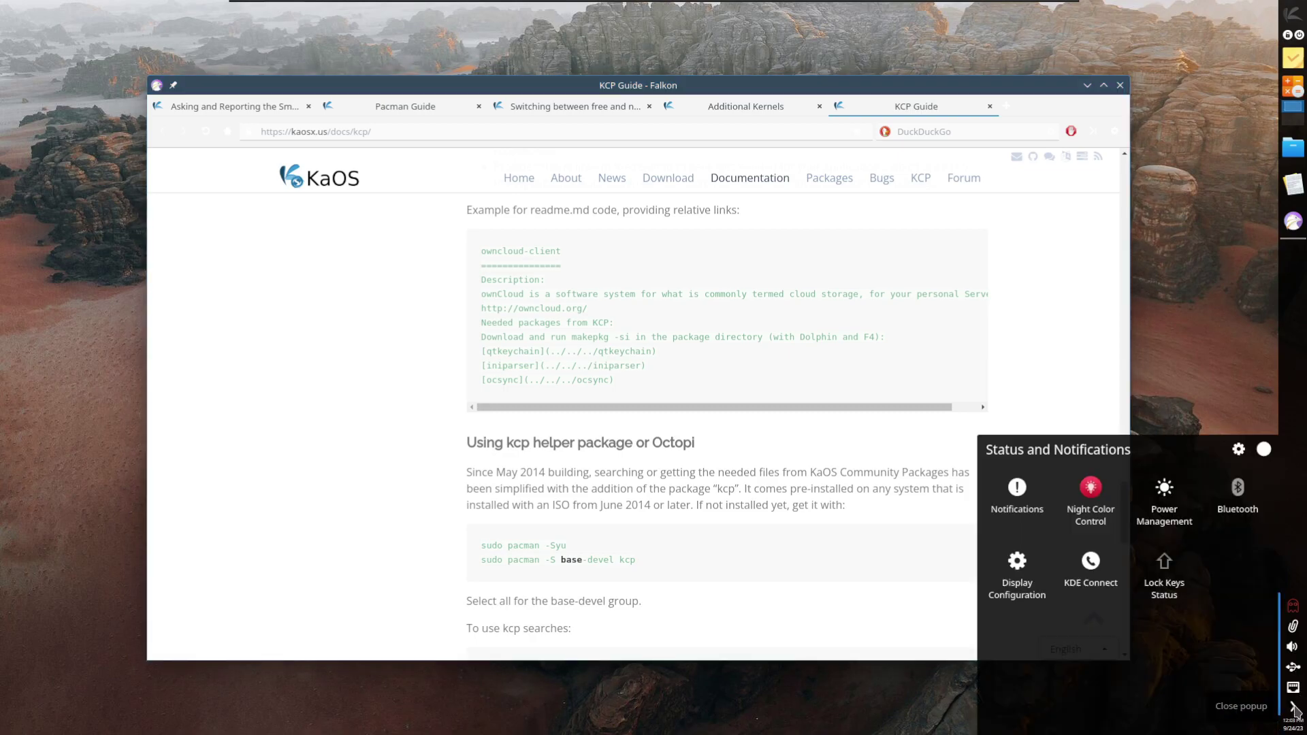
left_click(1295, 708)
Step: Install the 10 available updates, authorising with the password, and close the finished upgrade log
left_click(1293, 605)
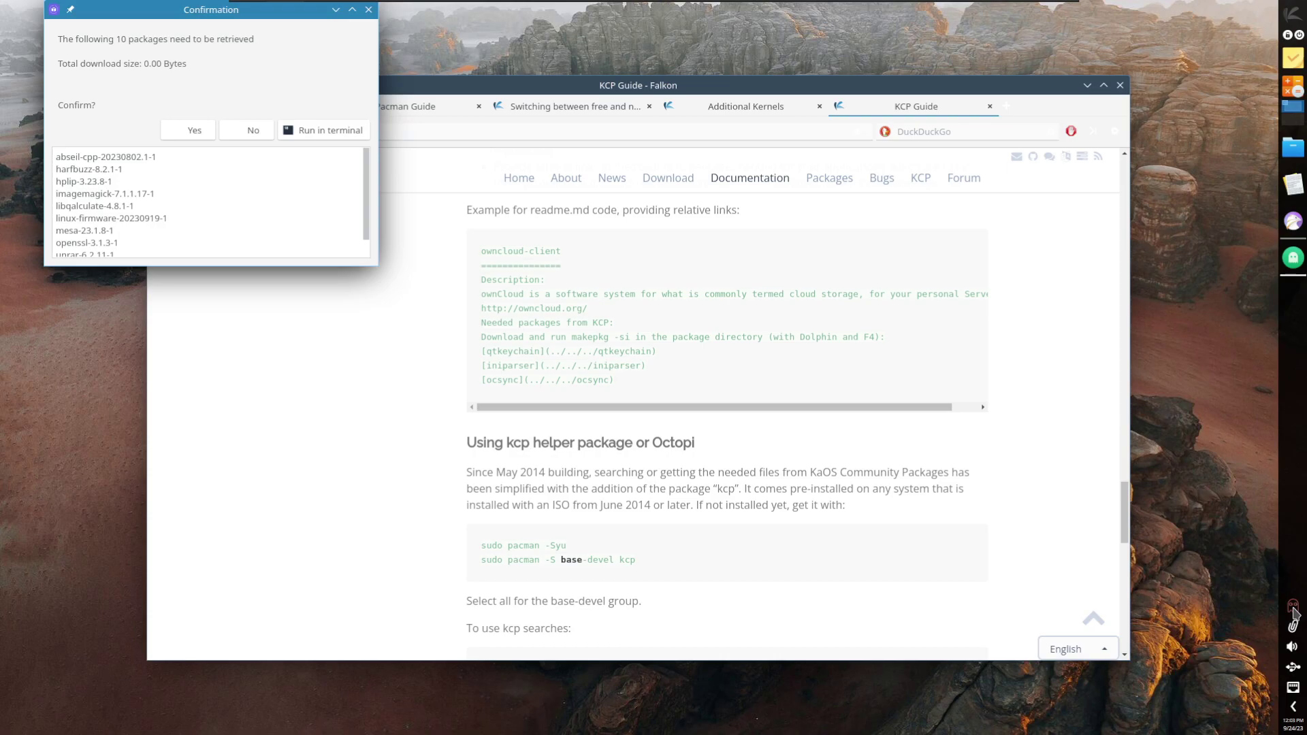
left_click(178, 130)
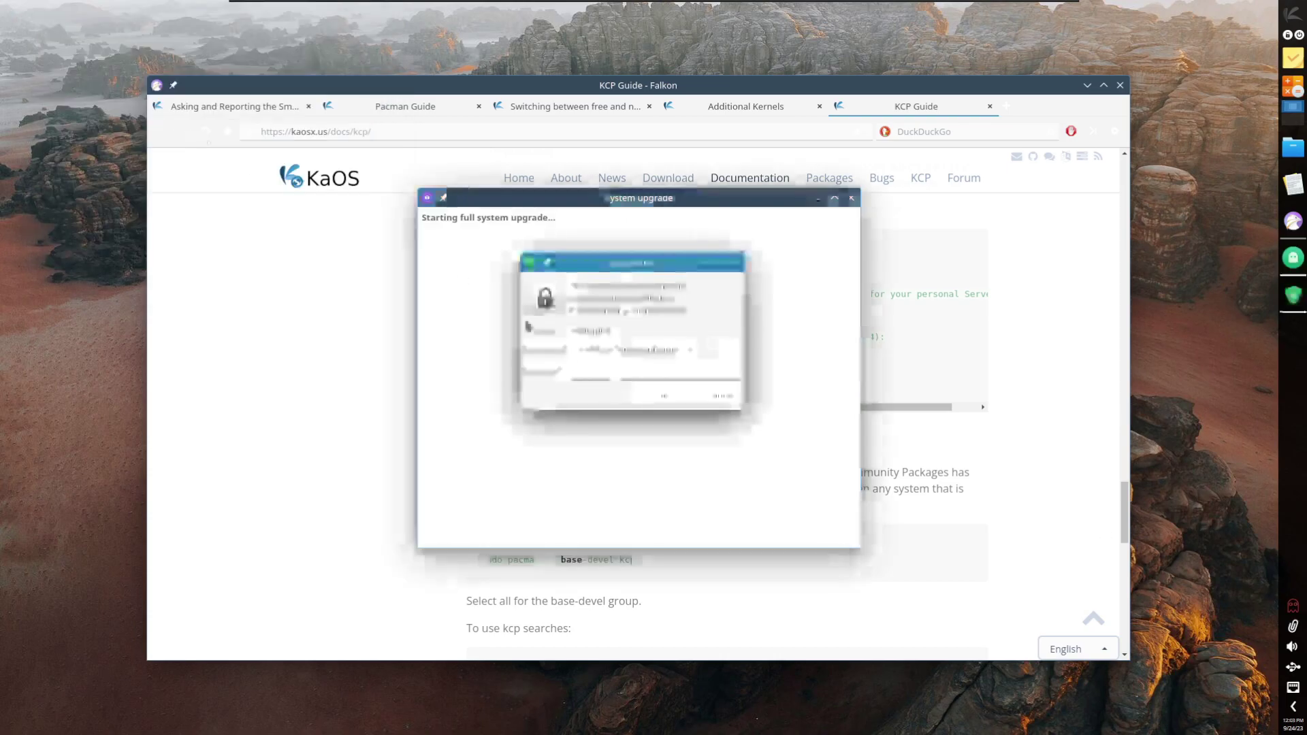
key("Return")
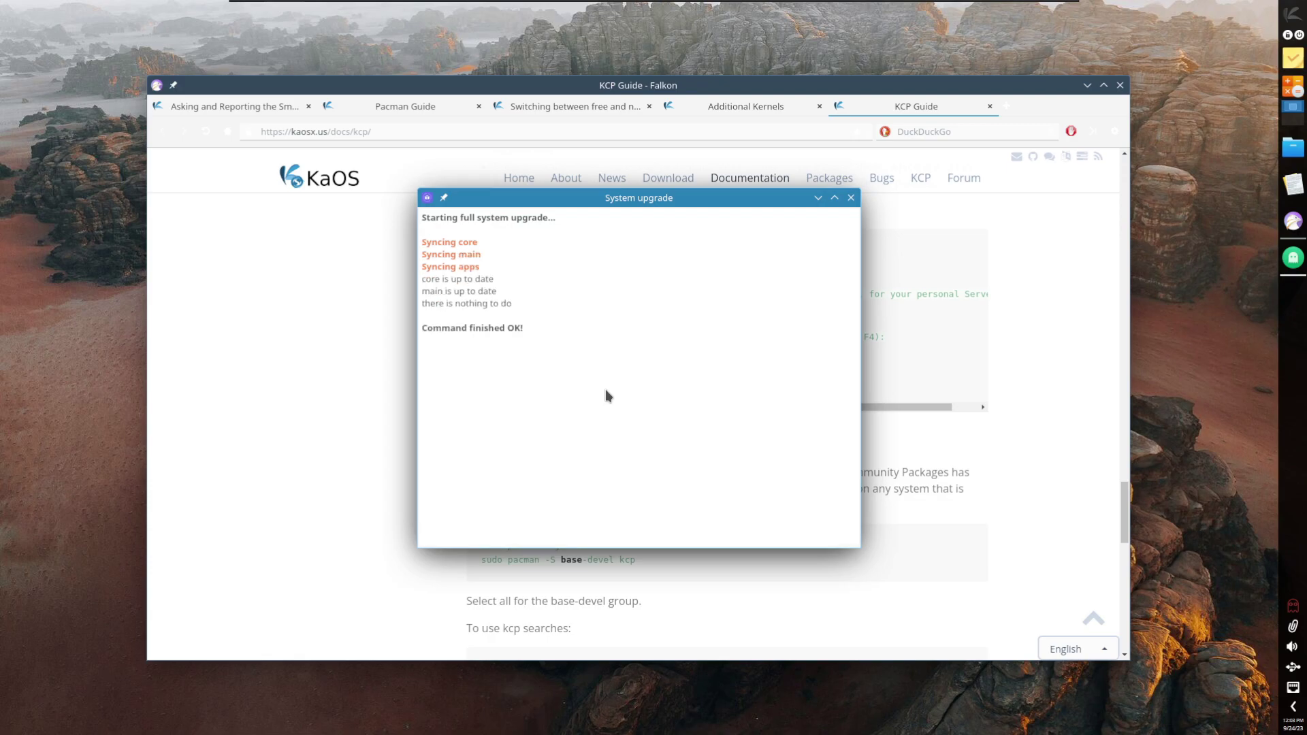
left_click(851, 198)
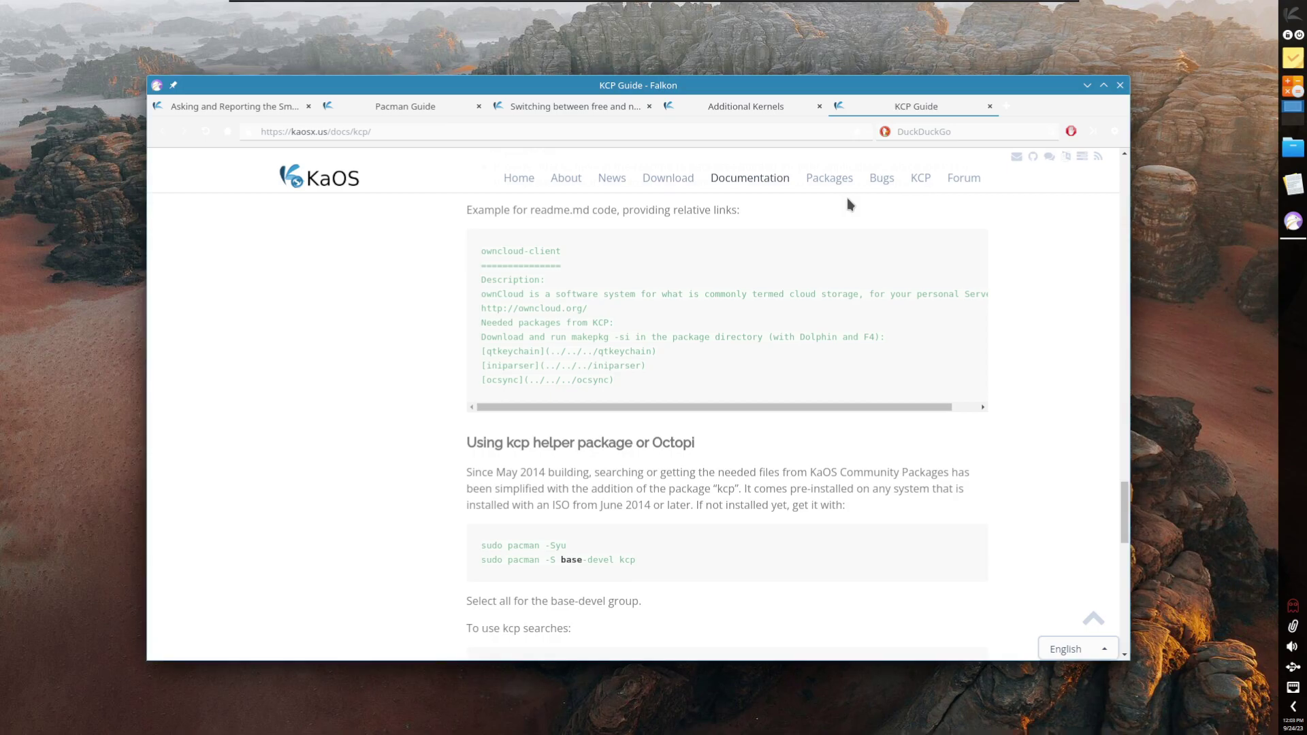
Step: Switch to the 'Asking and Reporting the Smart Way' tab and select its address
left_click(221, 107)
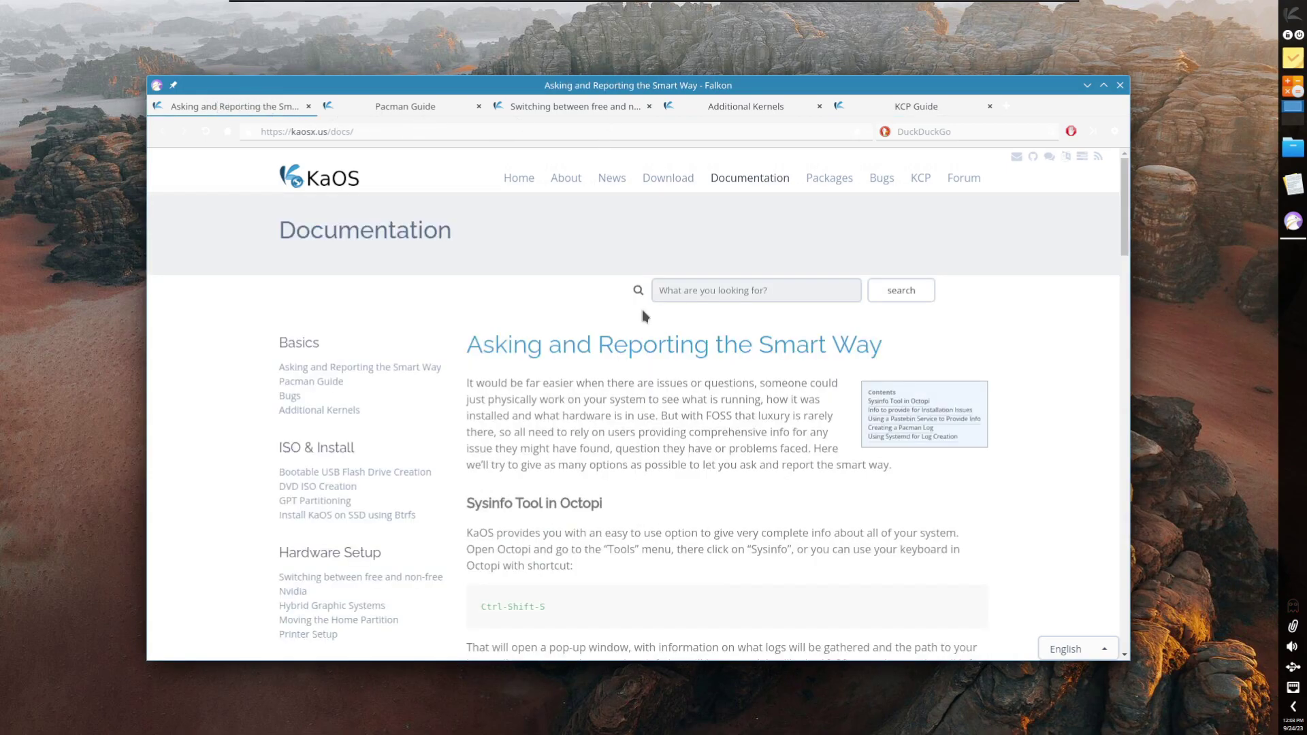
scroll(645, 315, "down", 5)
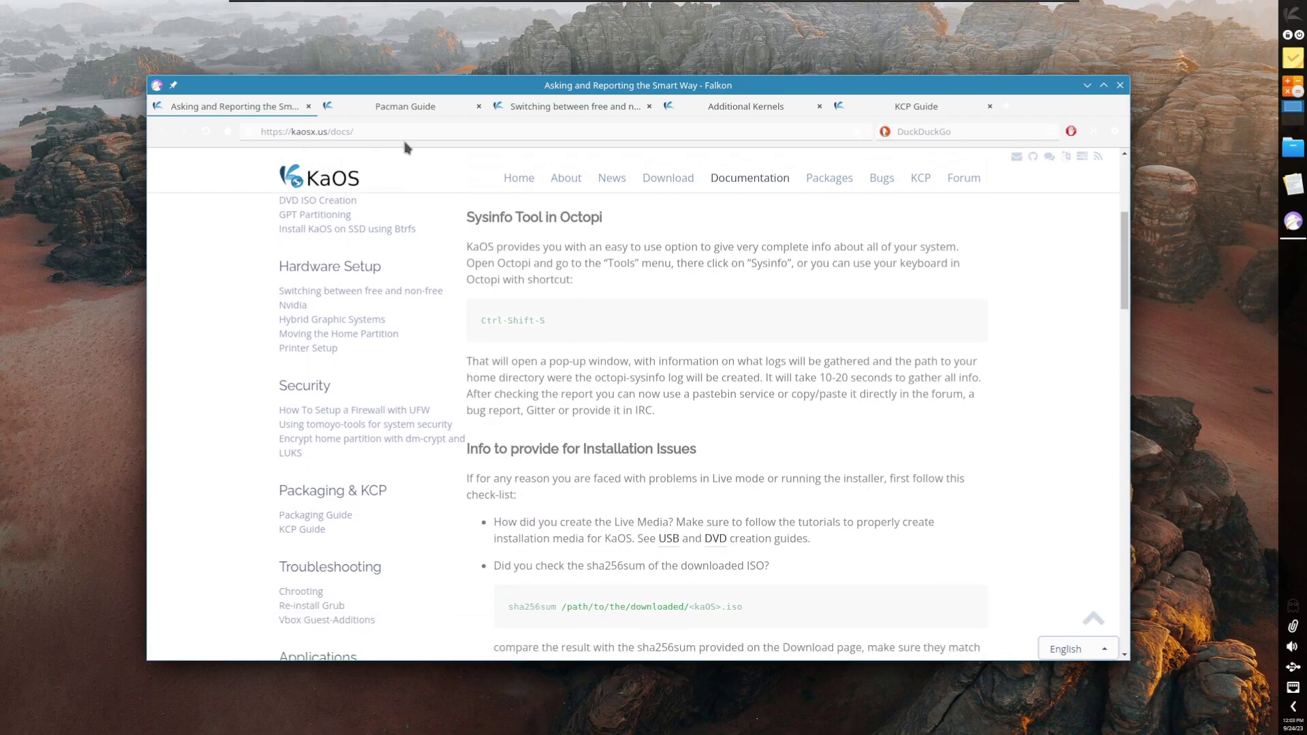
left_click(412, 131)
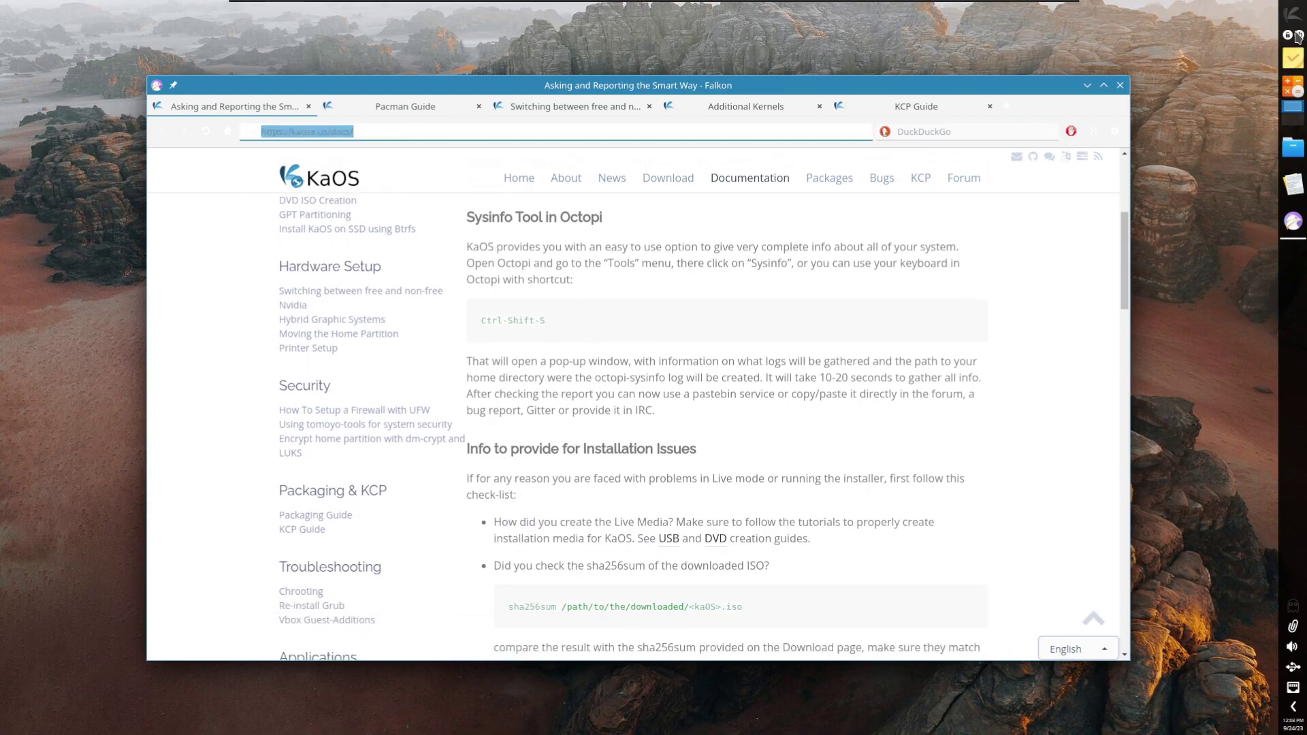
Step: Abandon a launcher search for 'softw', then search the web for 'flatpak on kaos'
left_click(1291, 14)
type("soft")
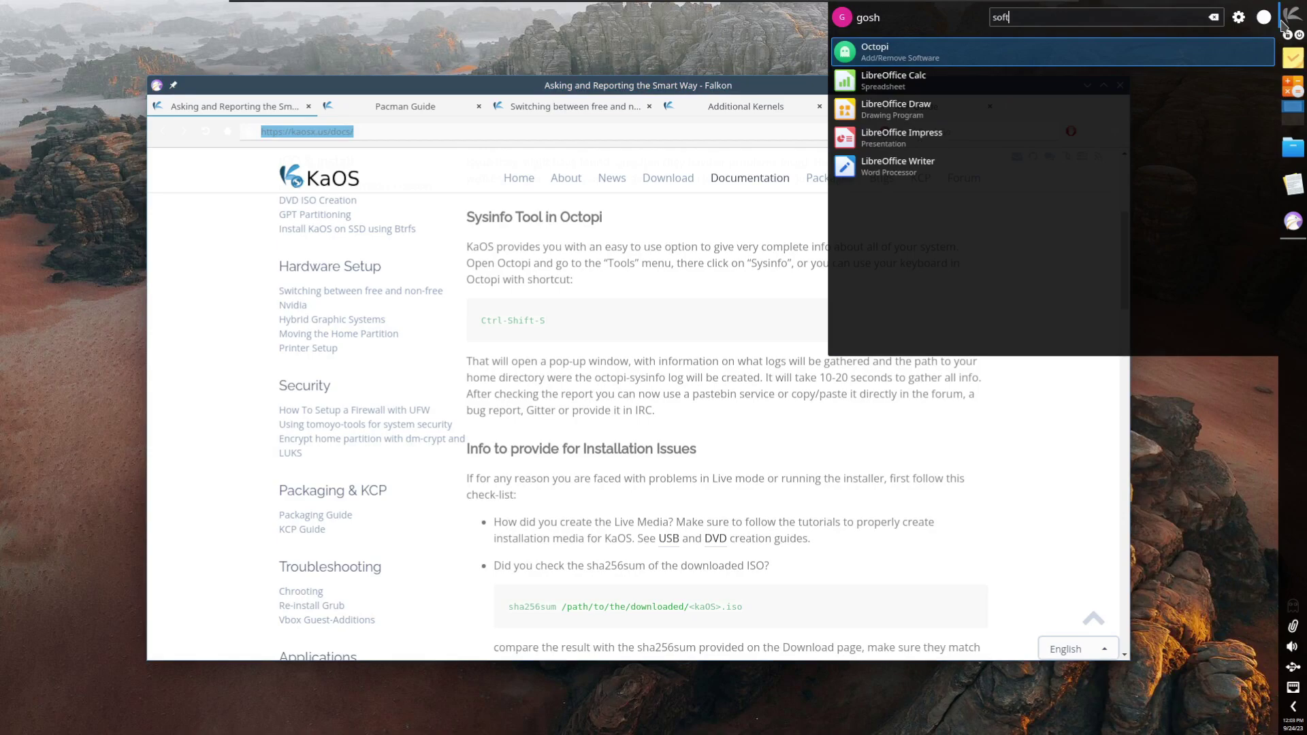
type("w")
key("BackSpace")
key("BackSpace")
key("BackSpace")
key("BackSpace")
key("BackSpace")
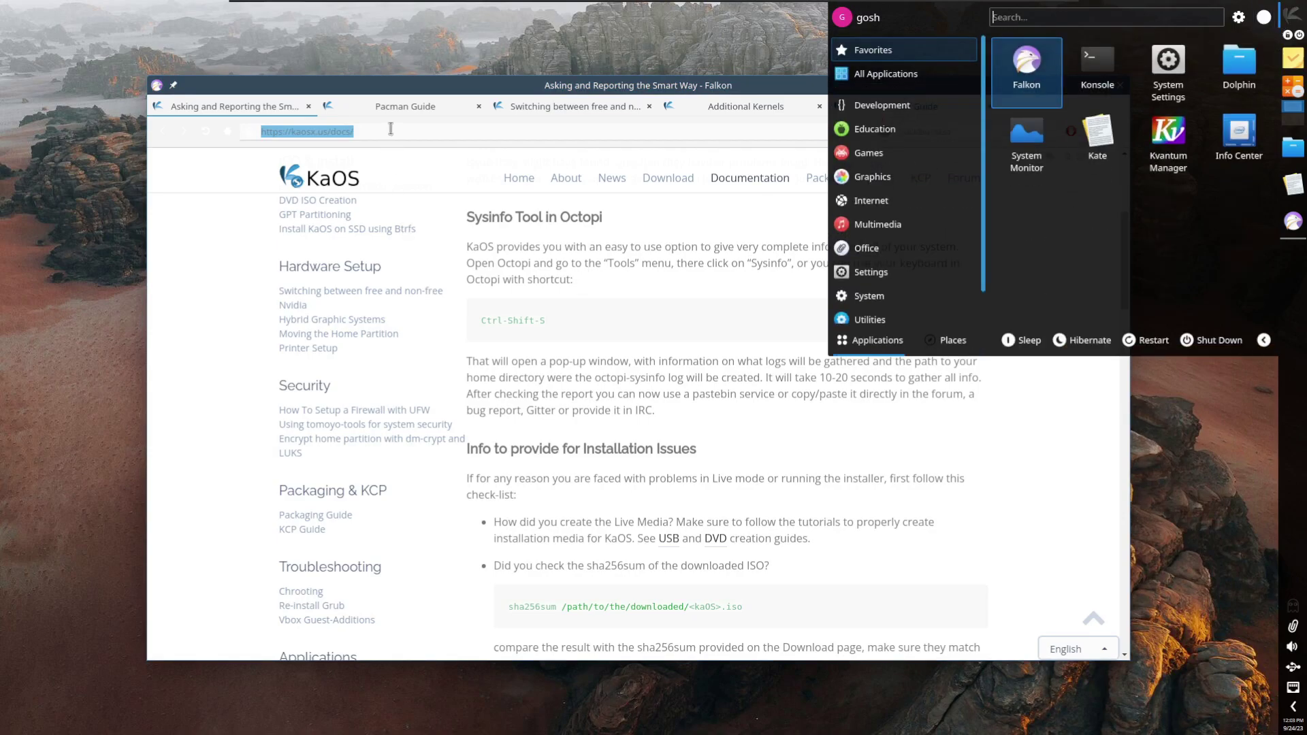
key("Escape")
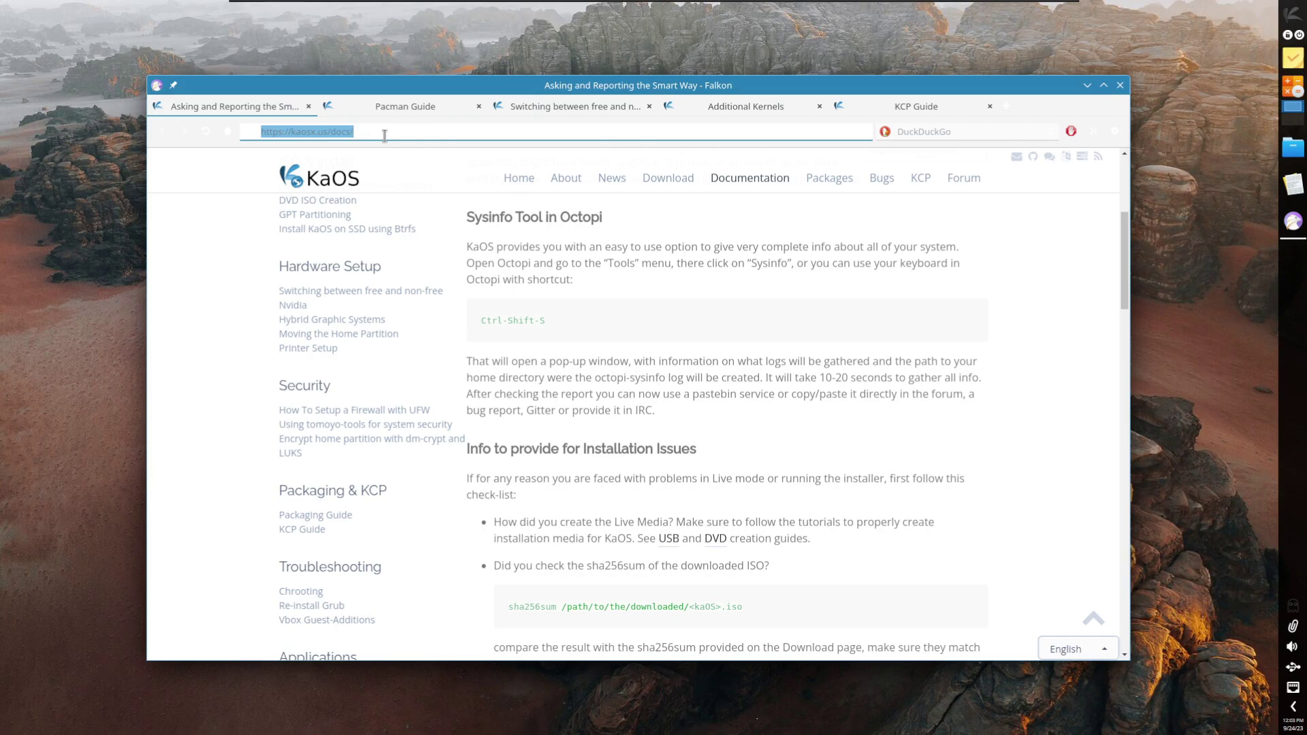
type("flatp")
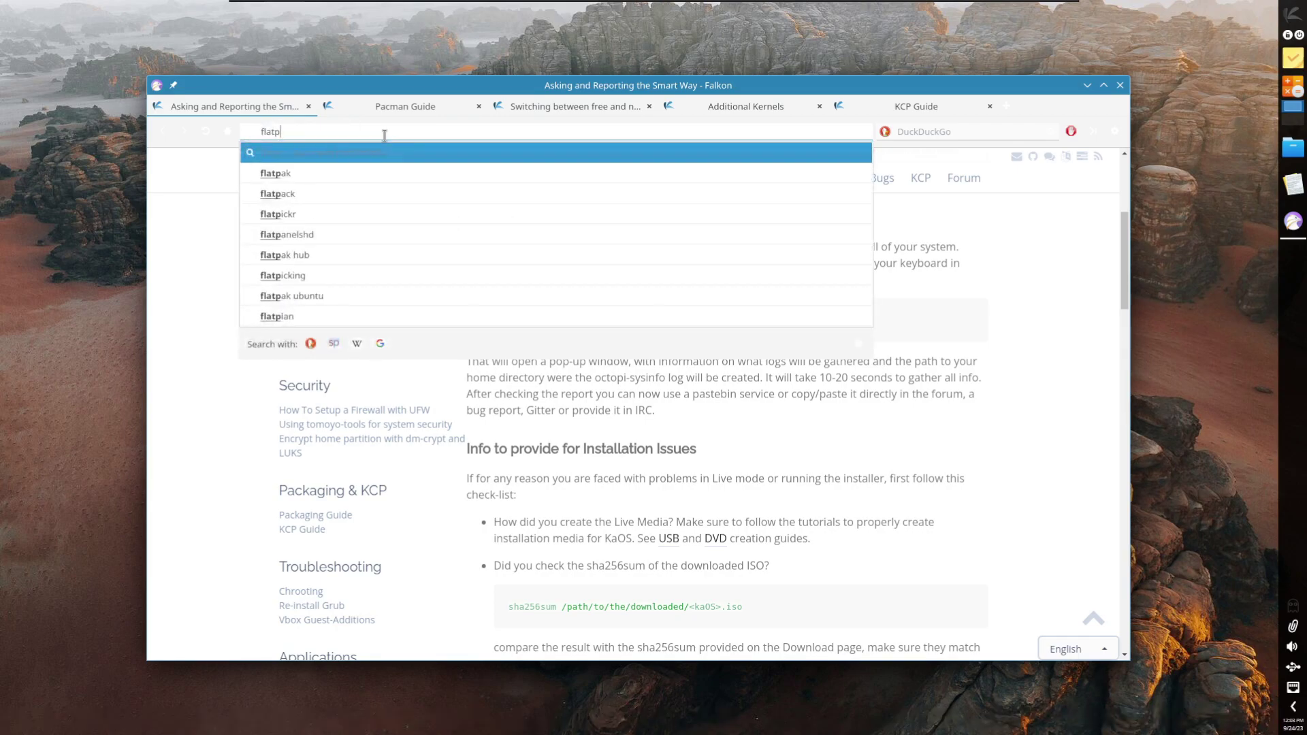
type("ak on kaso")
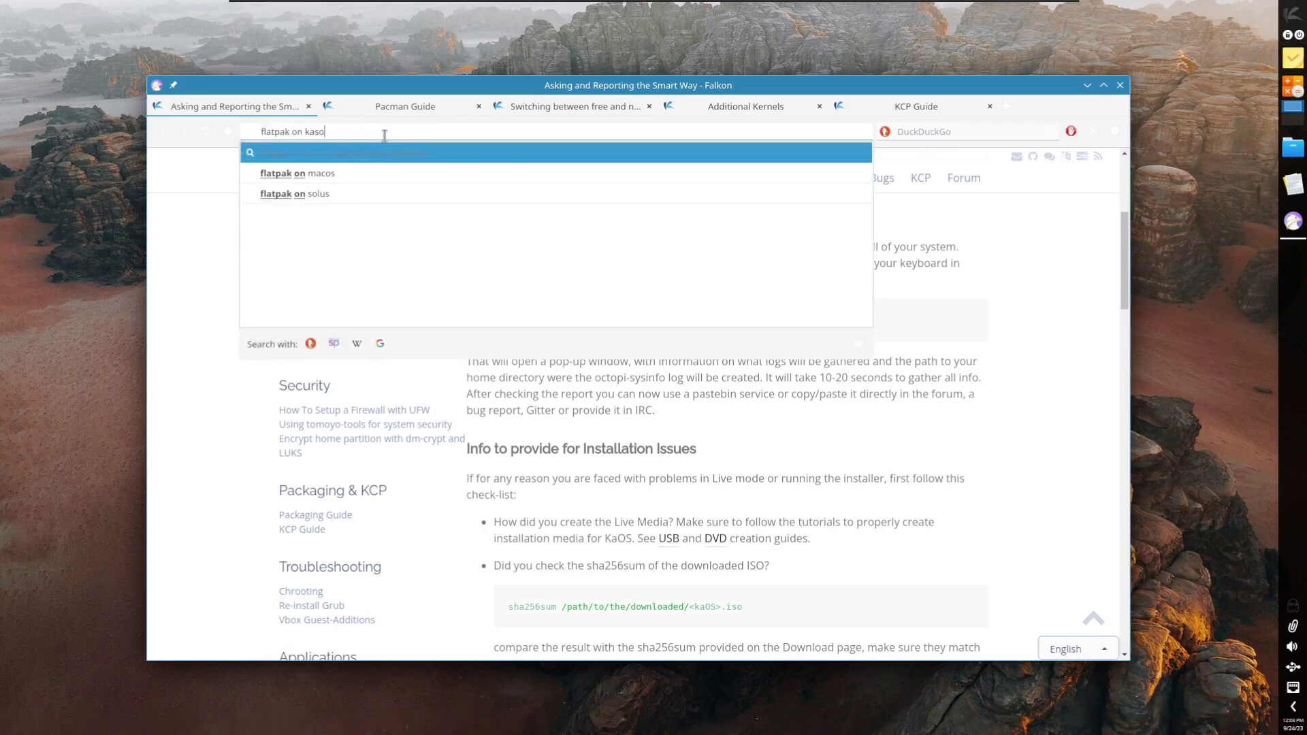
type("s")
key("Return")
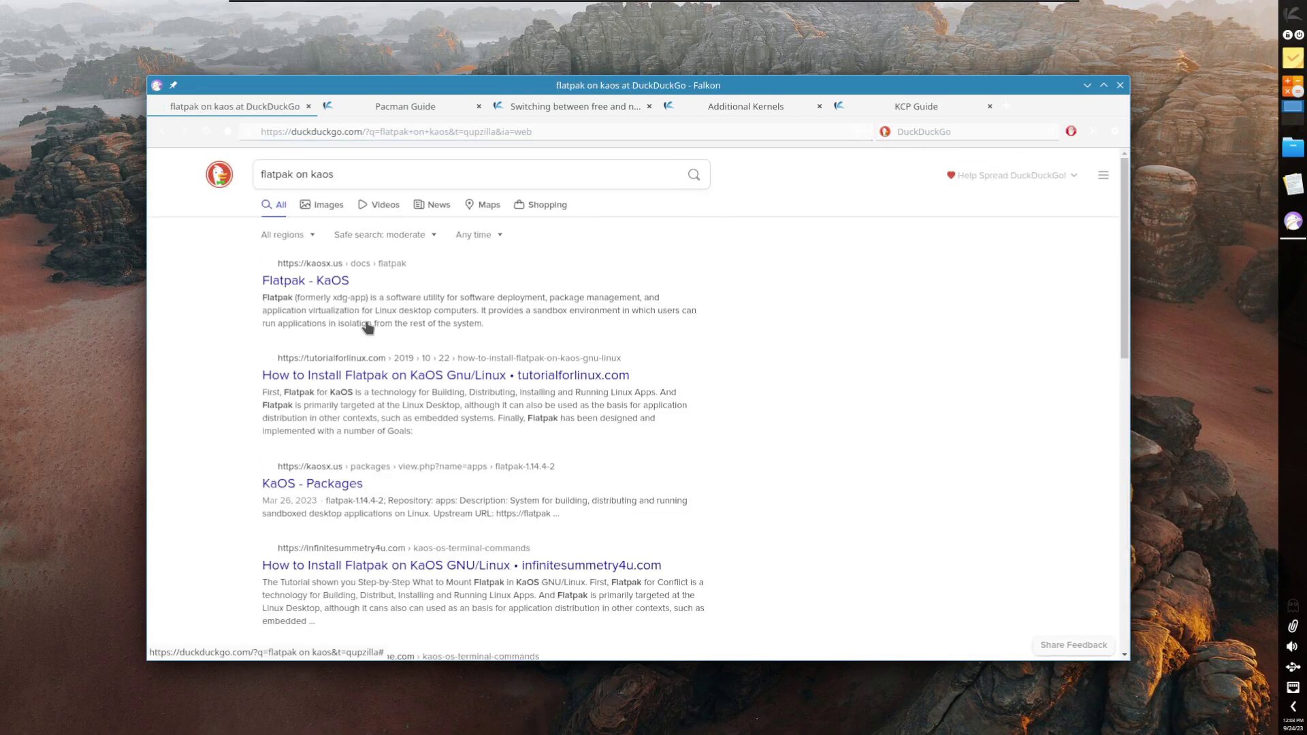
Step: Open the 'Flatpak - KaOS' result, read down to Managing applications, and minimize Falkon
left_click(333, 290)
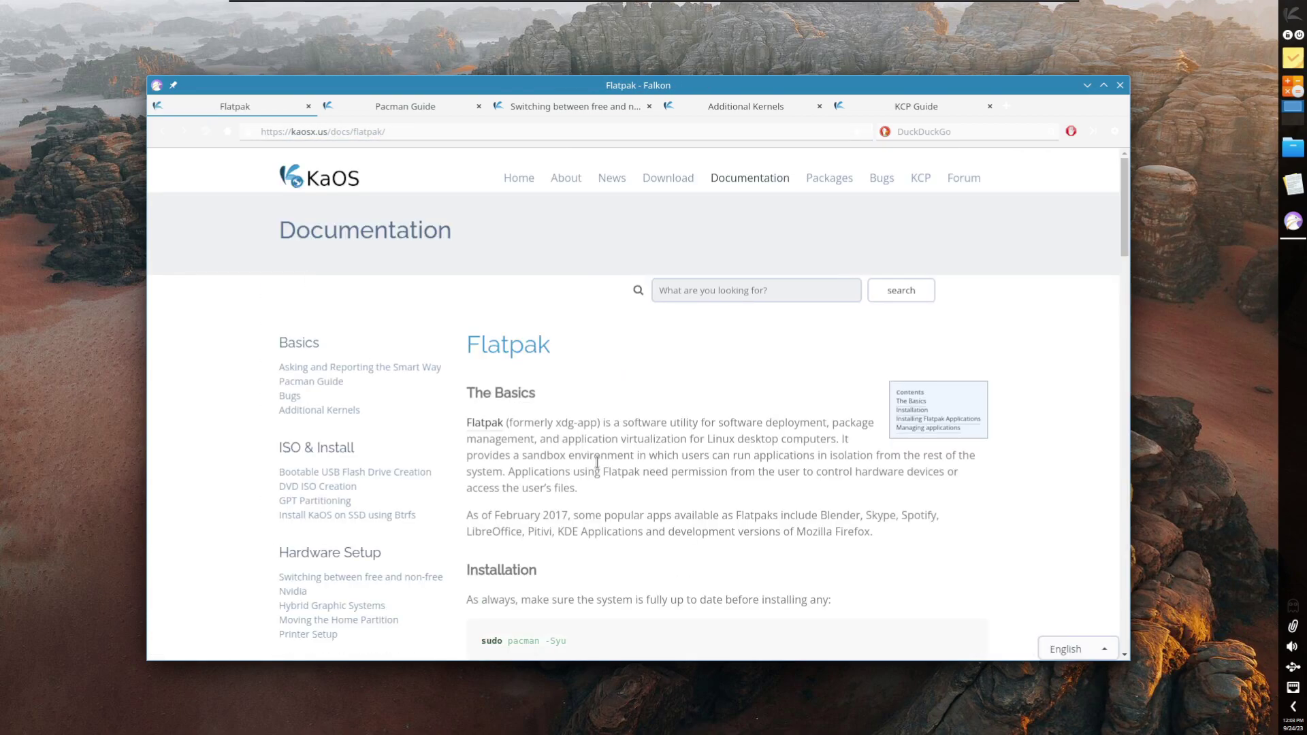
scroll(692, 527, "down", 3)
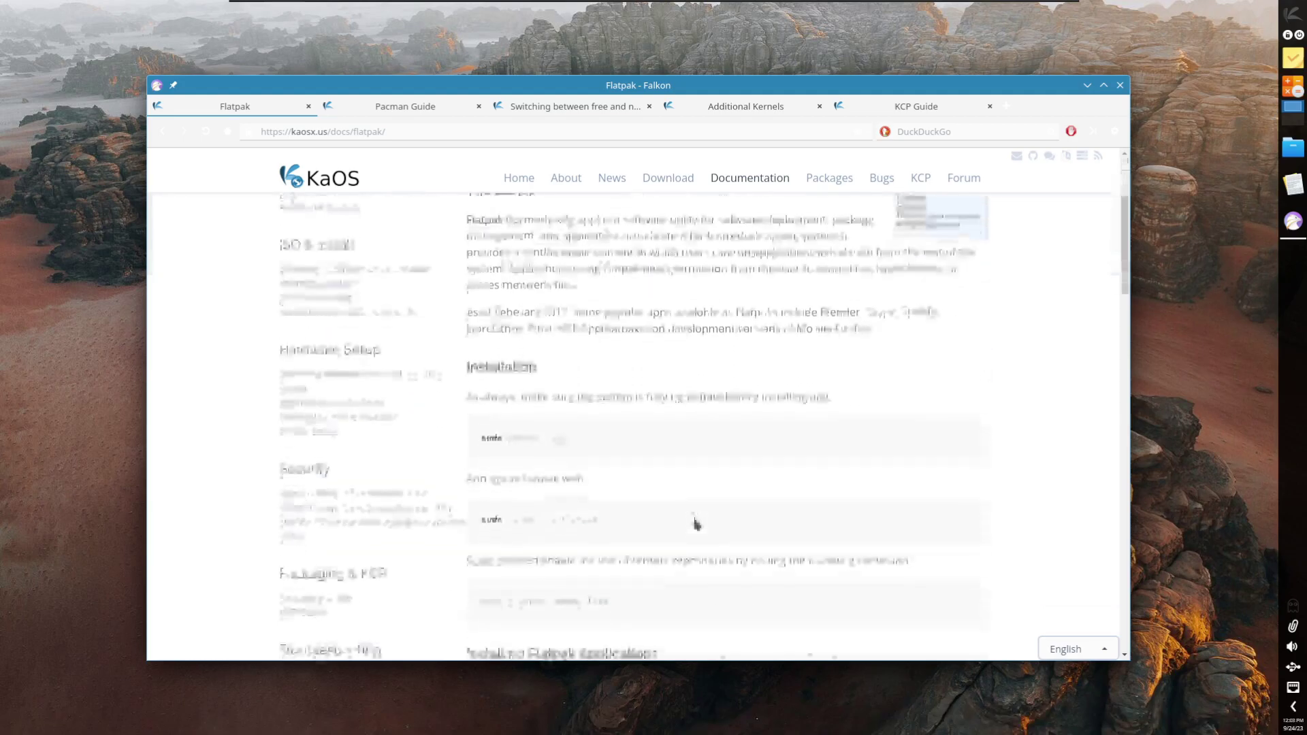
scroll(695, 521, "down", 3)
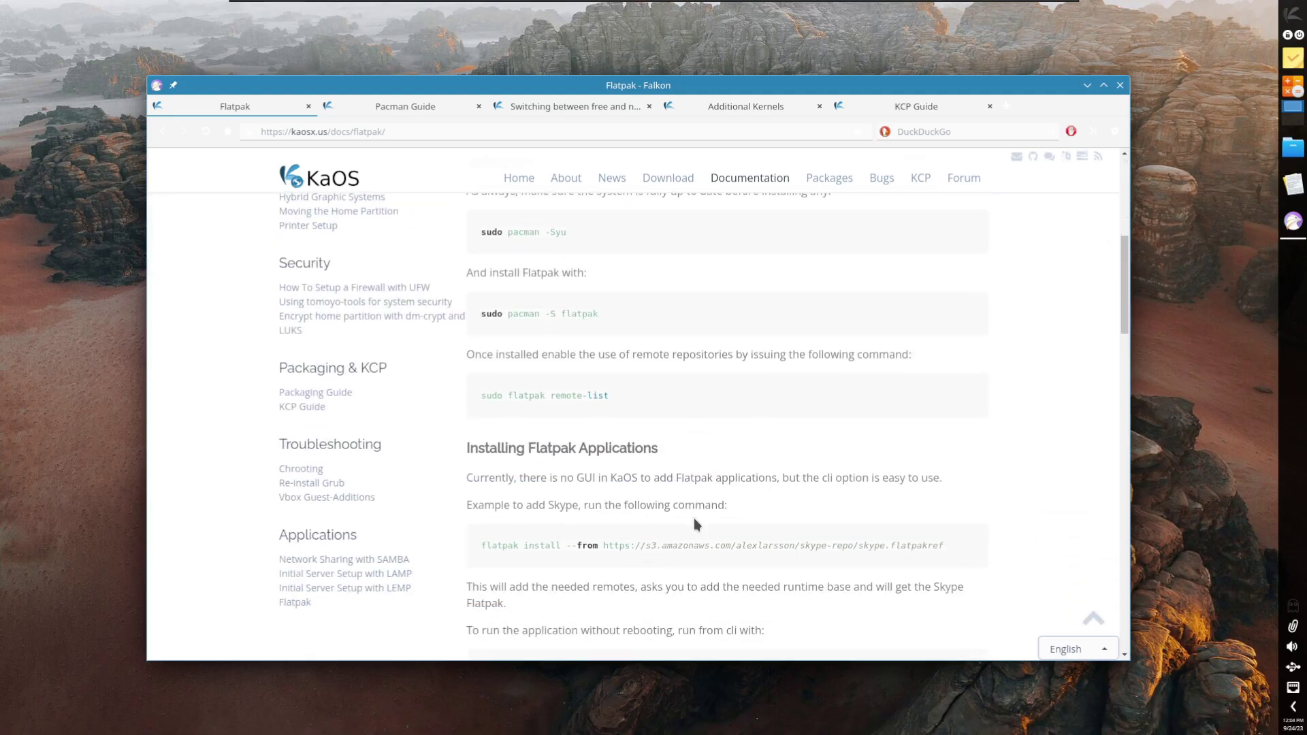
scroll(694, 516, "down", 1)
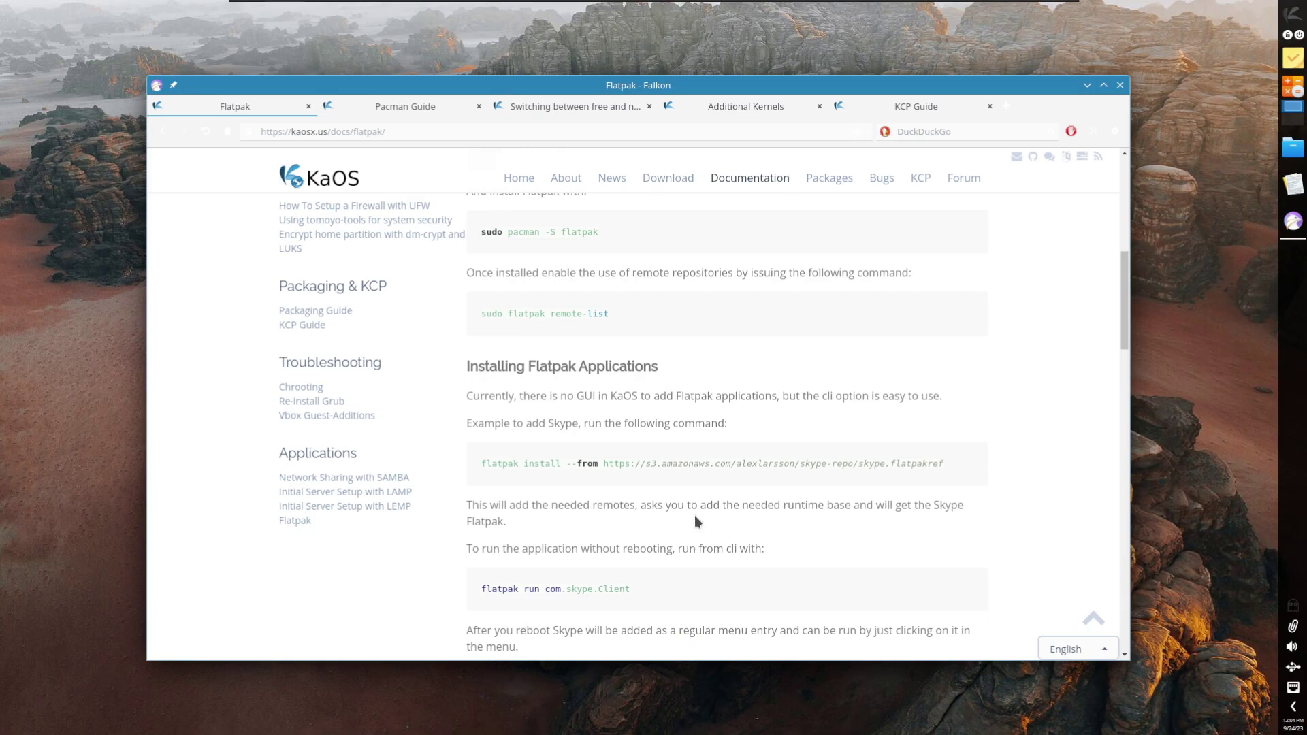
scroll(693, 518, "down", 2)
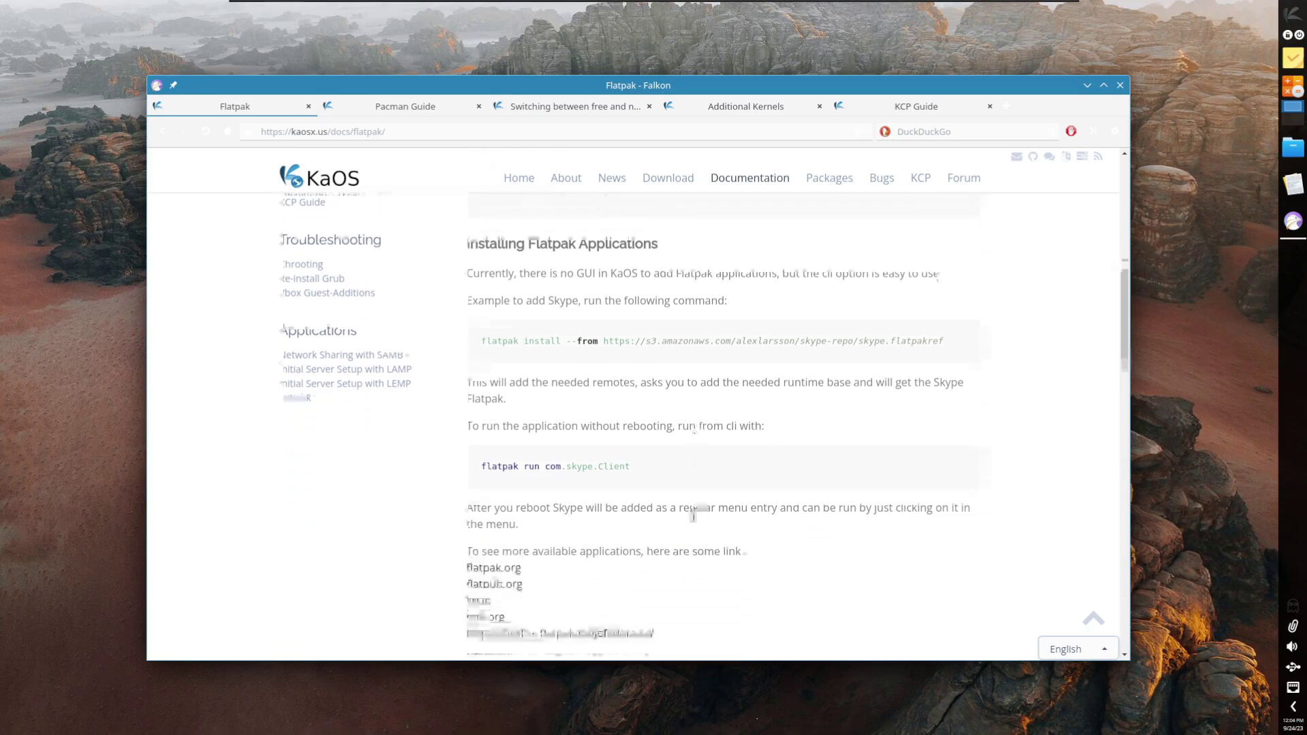
scroll(694, 514, "down", 3)
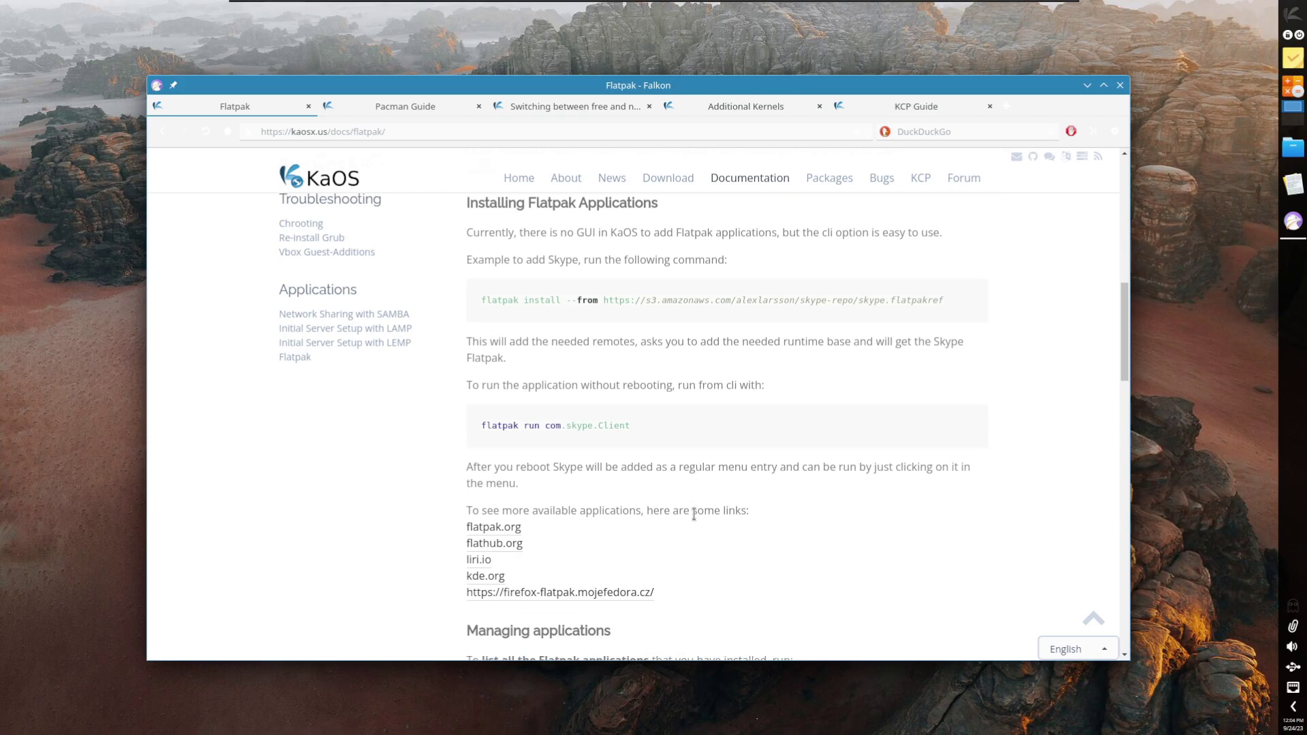
scroll(693, 520, "down", 6)
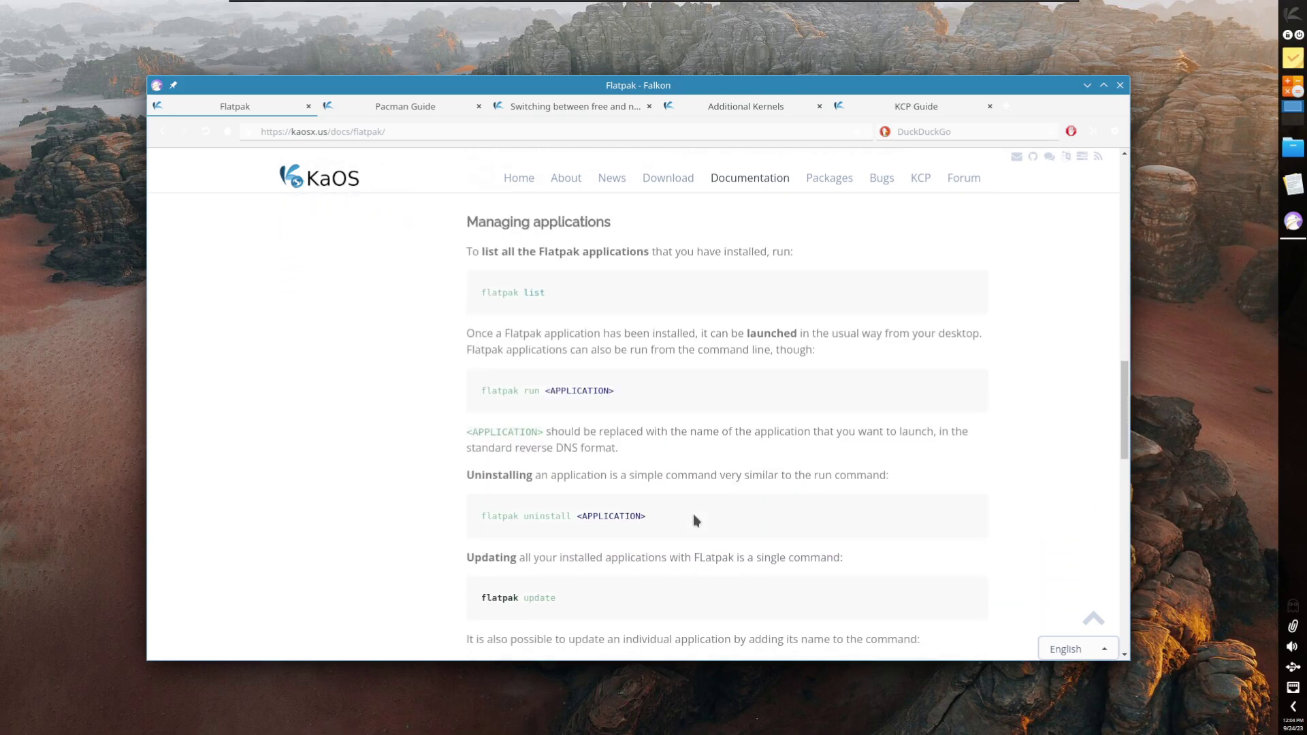
scroll(693, 518, "up", 4)
scroll(689, 517, "up", 2)
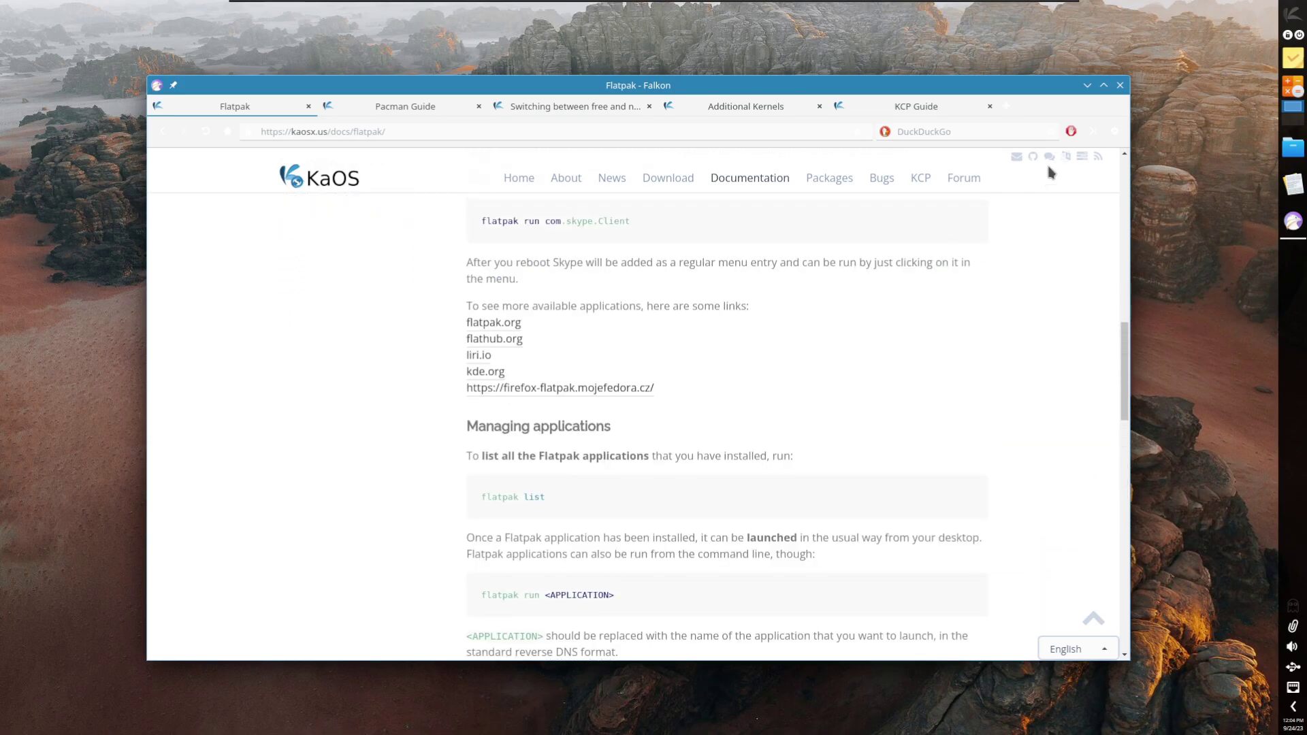
left_click(1088, 85)
right_click(1088, 327)
left_click(1087, 327)
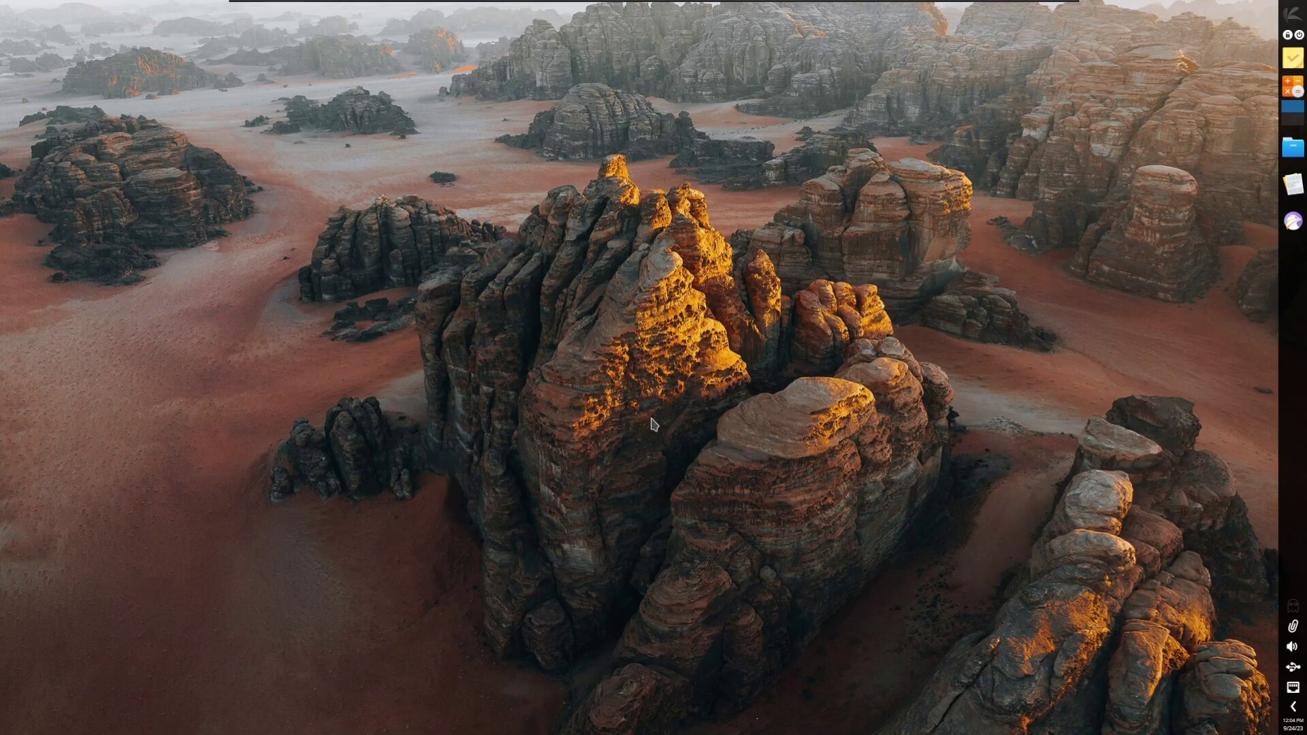
right_click(612, 510)
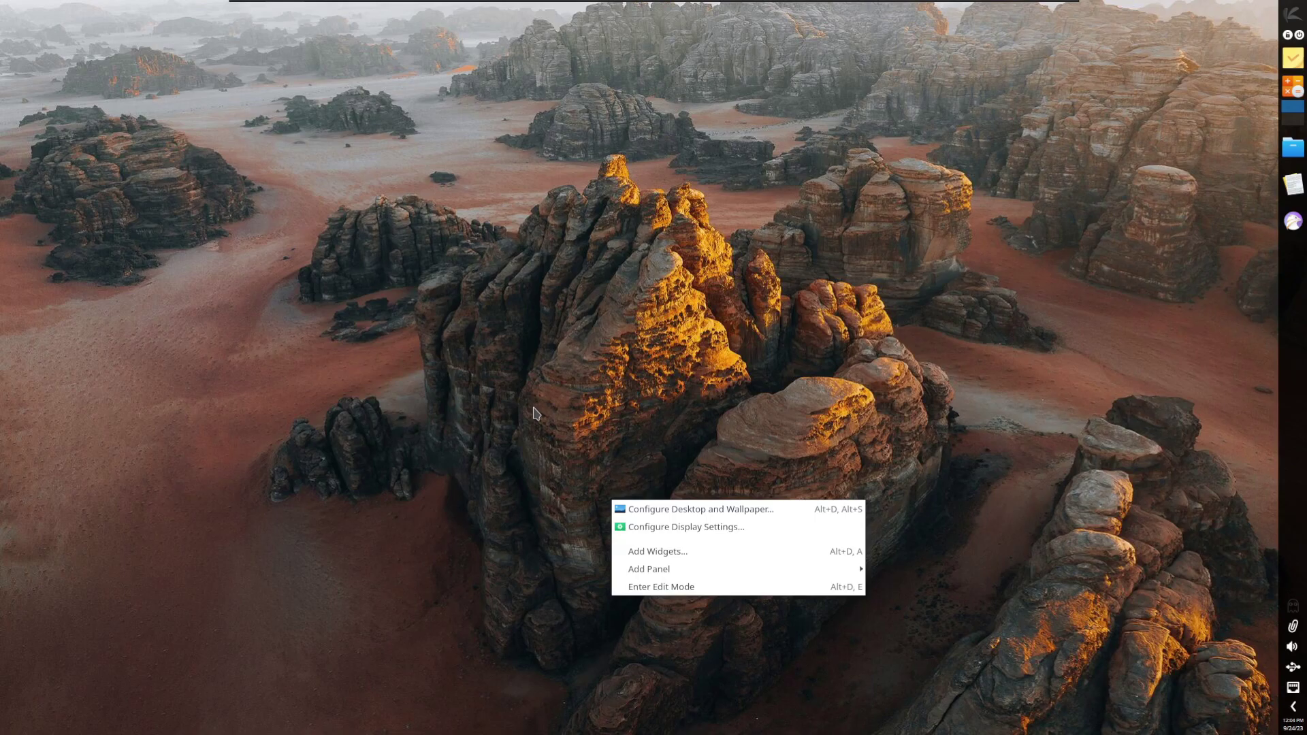
left_click(502, 328)
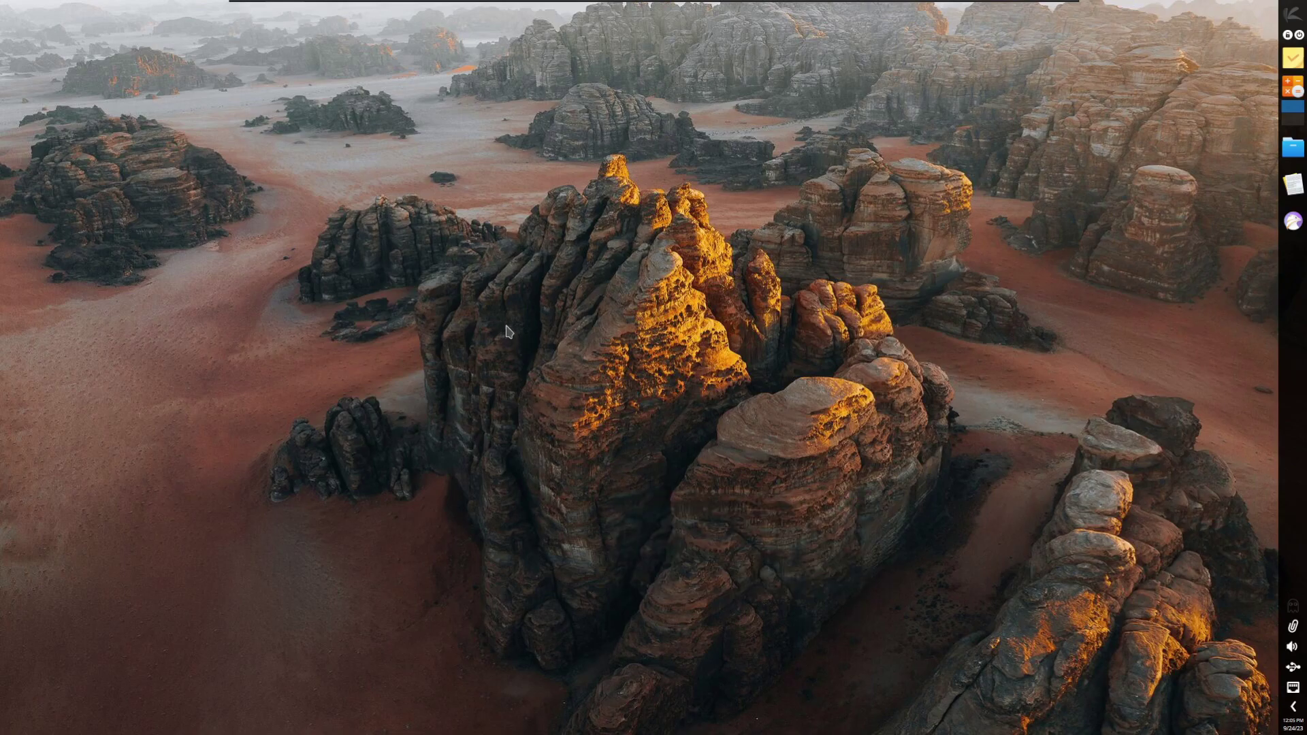